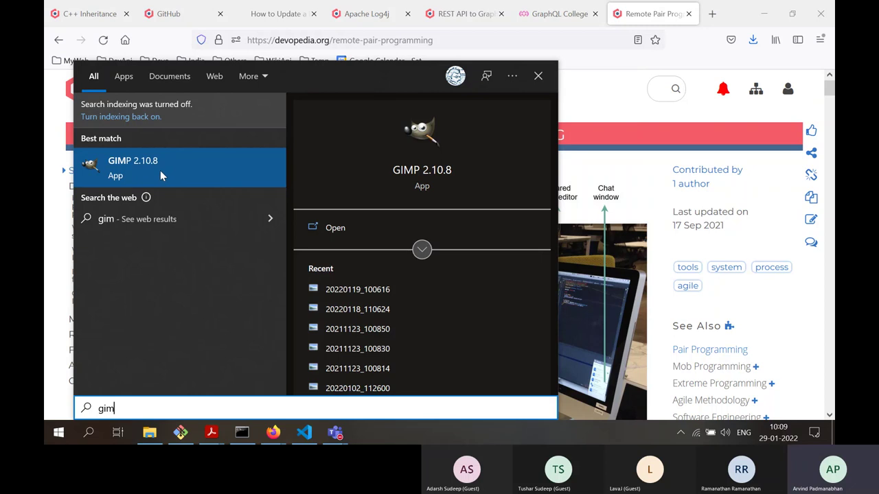
- Launch GIMP 2.10.8
click(161, 173)
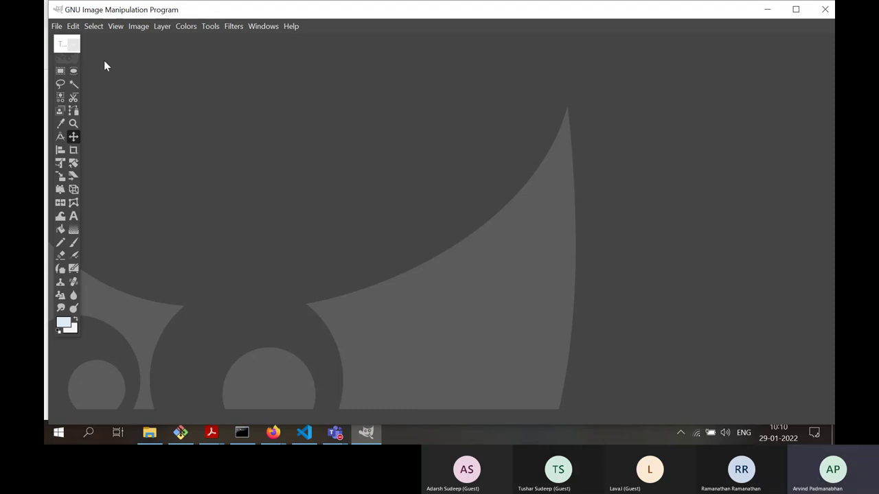
- Try a wide, short Toolbox window, and shrink it back to a narrow two-column strip
click(63, 44)
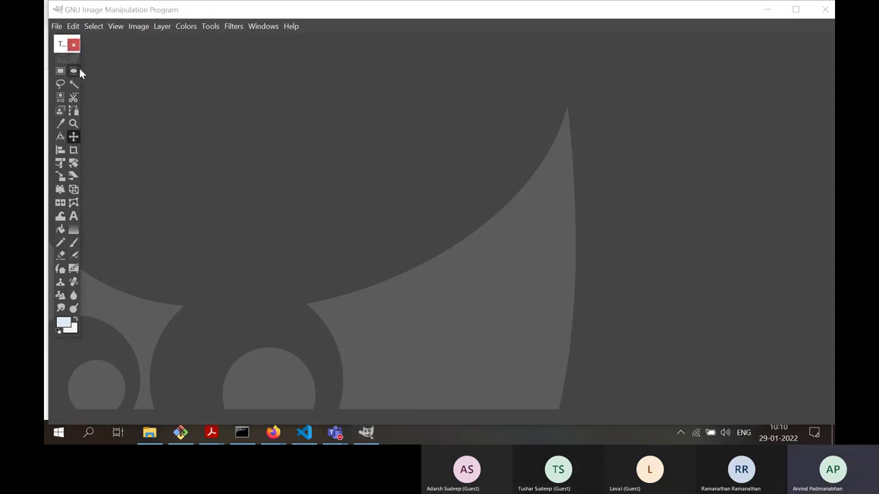
drag(82, 68, 254, 85)
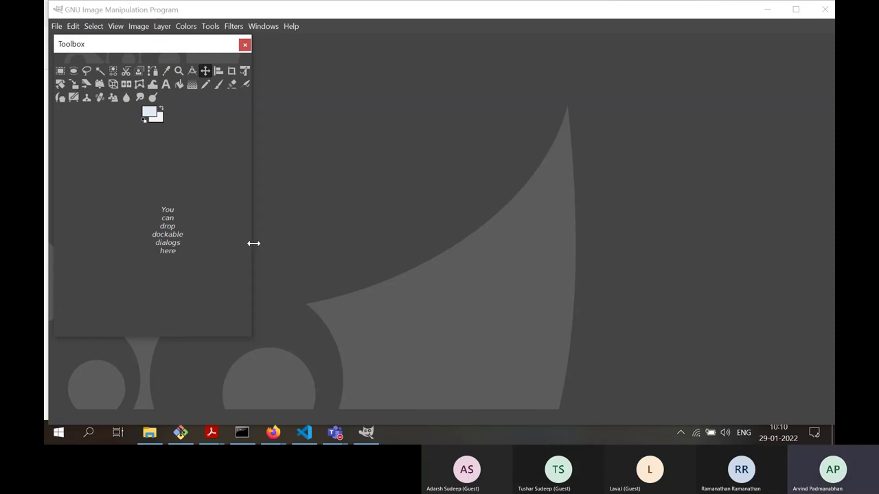
drag(253, 242, 818, 205)
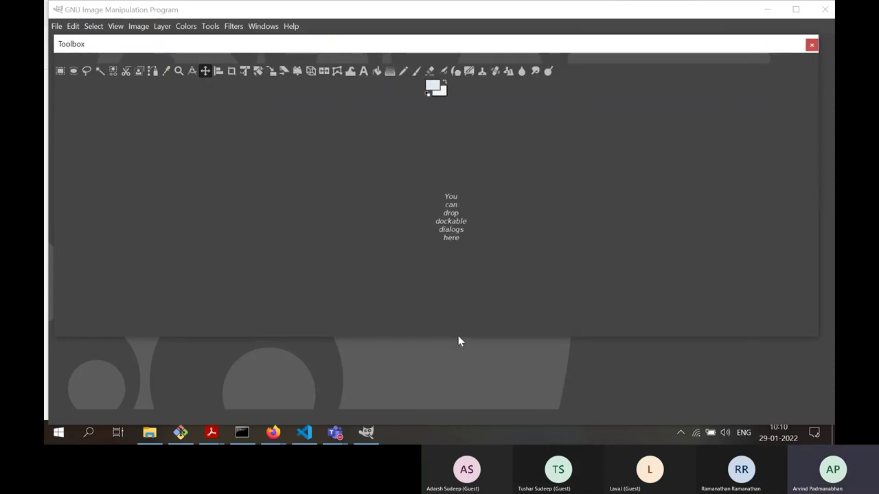
drag(456, 339, 497, 87)
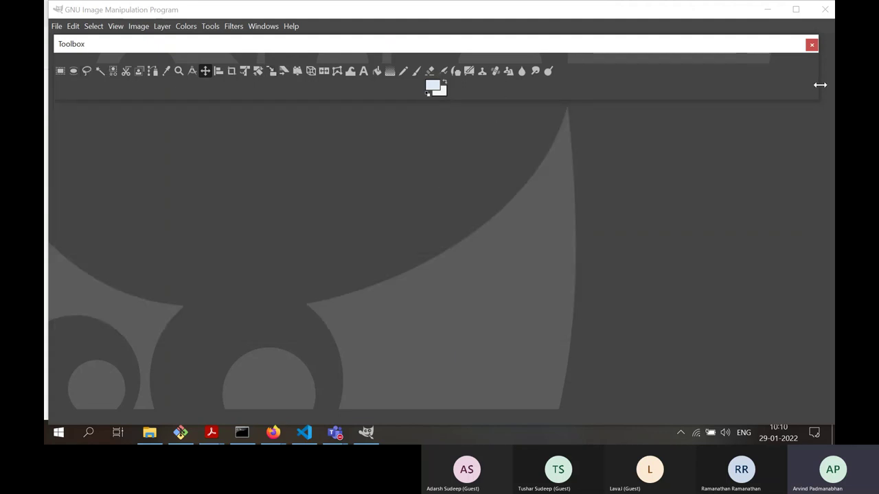
drag(819, 85, 53, 284)
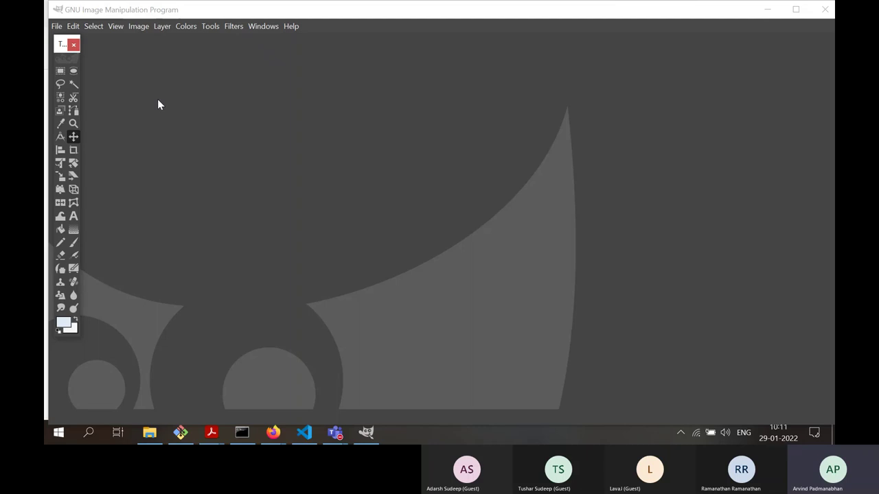
click(56, 27)
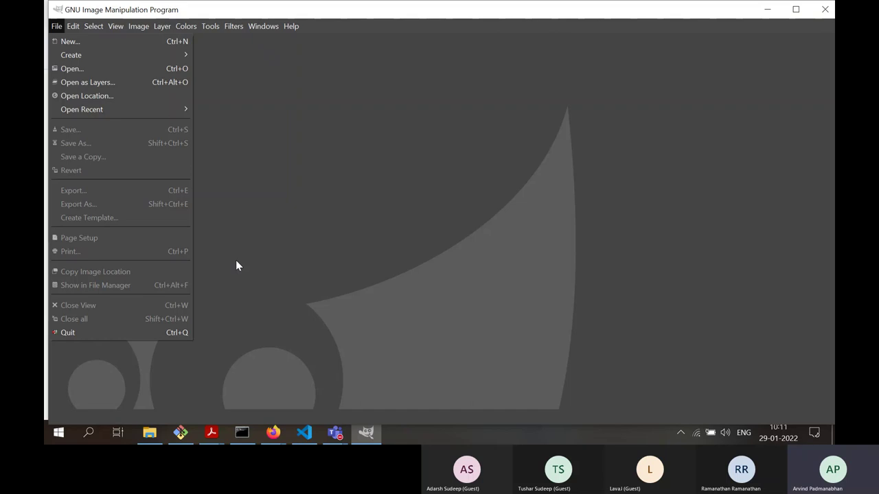
click(235, 265)
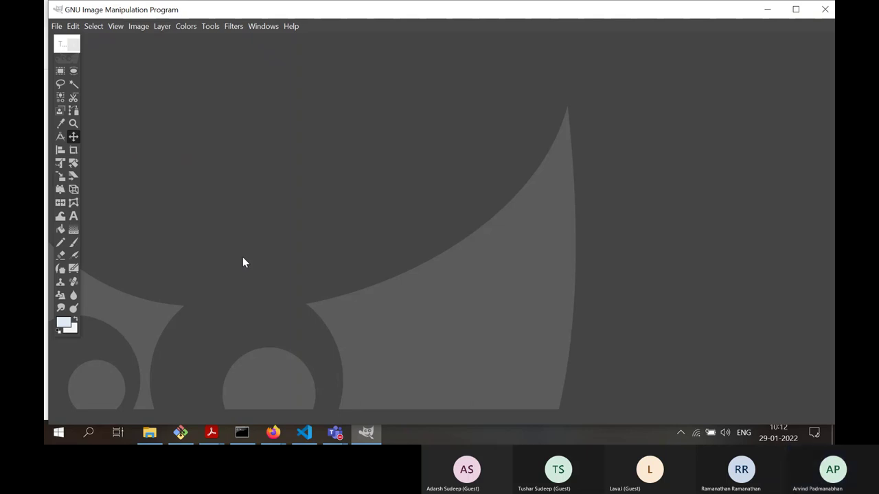
- Start a new image and choose the 640x480 template for its size
click(58, 27)
click(70, 44)
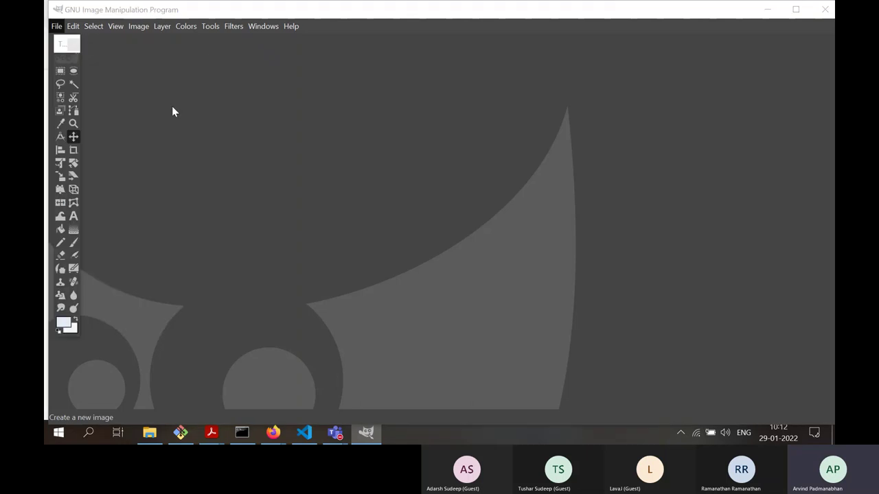
drag(353, 211, 366, 99)
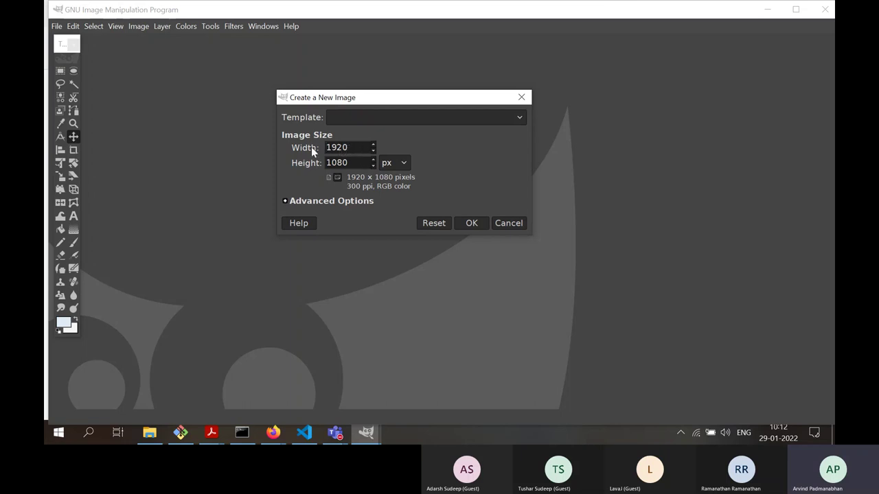
click(417, 116)
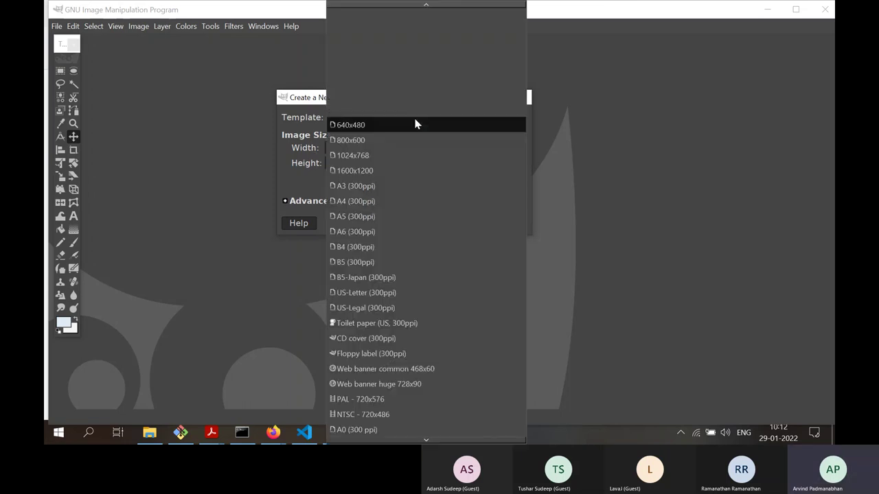
click(374, 128)
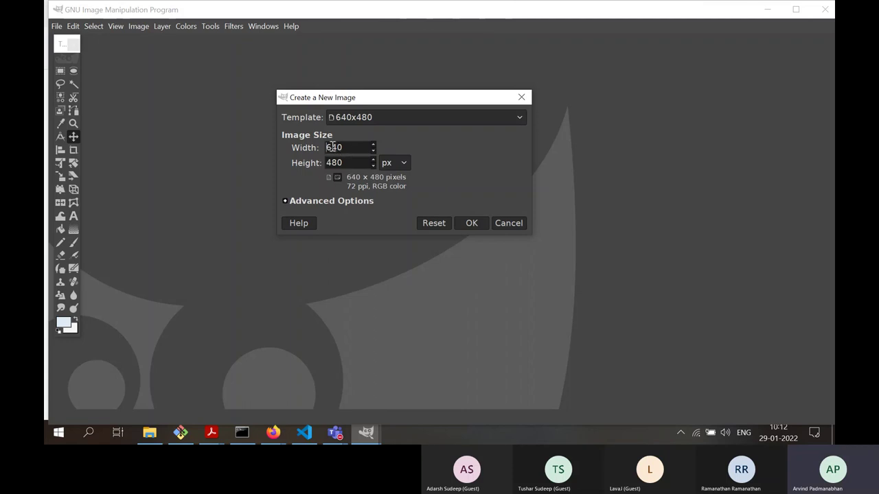
- Try the A4 (300ppi) template for the new image and return to the 640x480 template
click(381, 118)
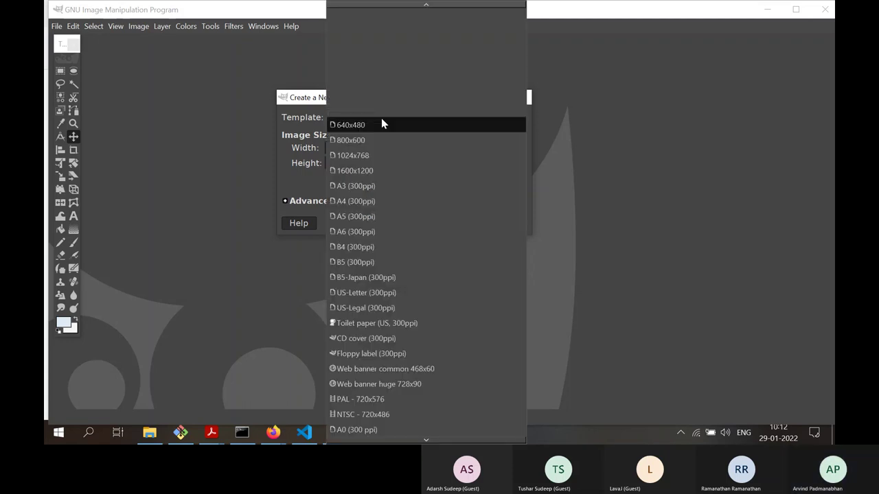
click(365, 204)
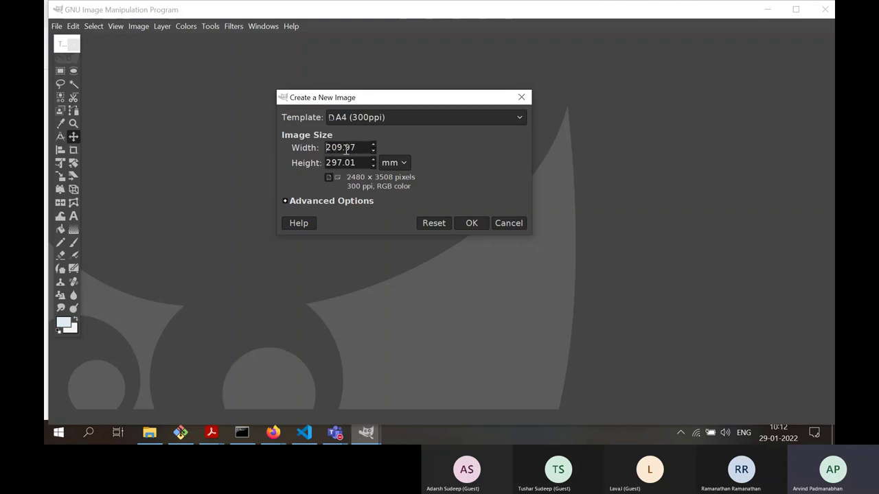
click(385, 119)
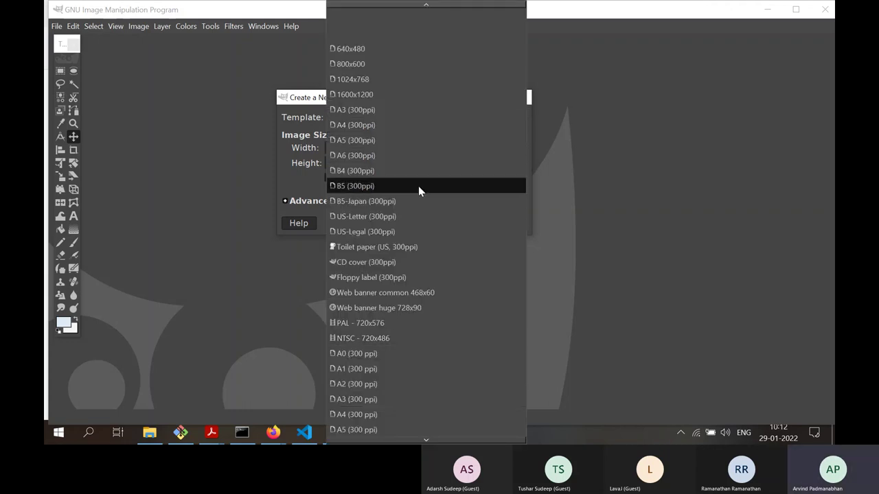
click(382, 54)
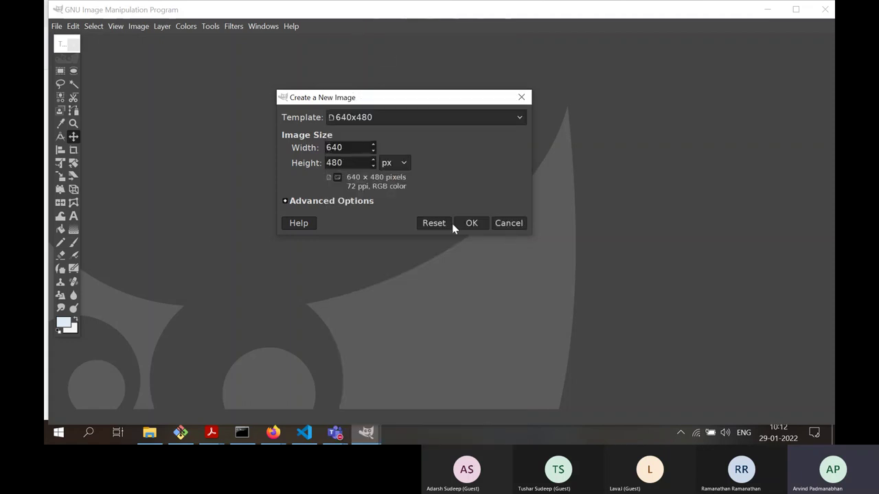
- Expand the advanced options, keep RGB color and the Background color fill, and create the image
click(294, 203)
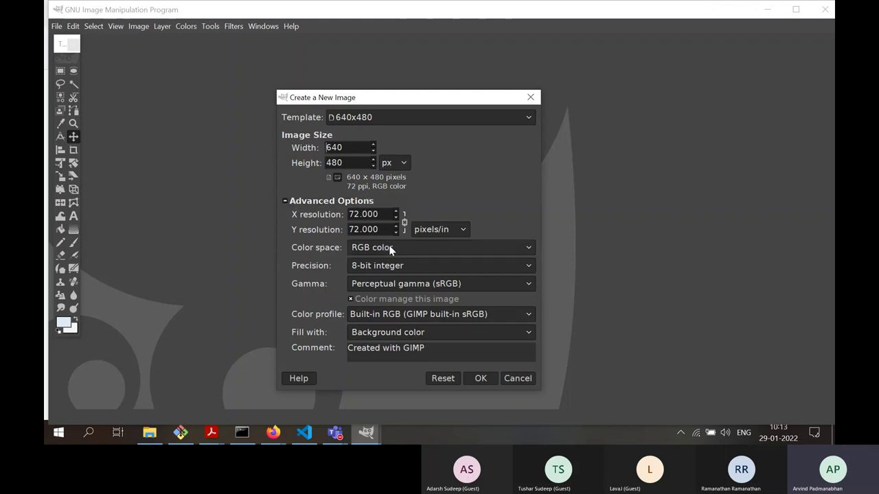
click(414, 249)
click(413, 246)
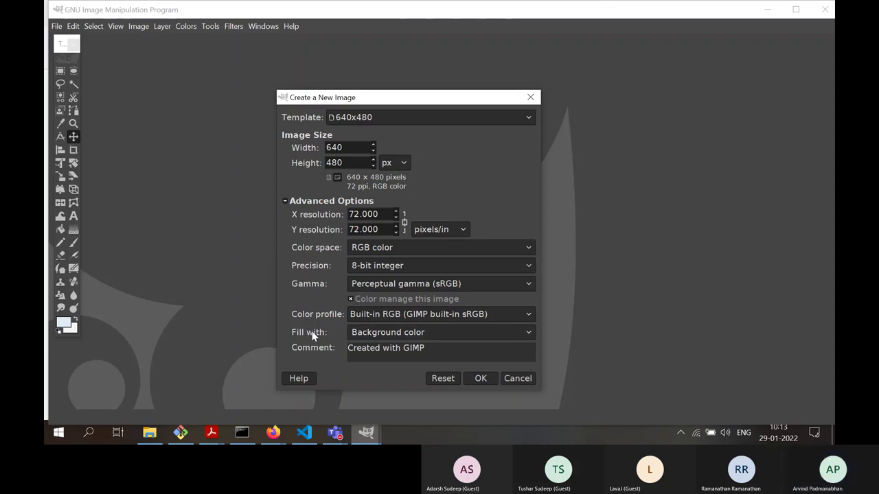
click(426, 335)
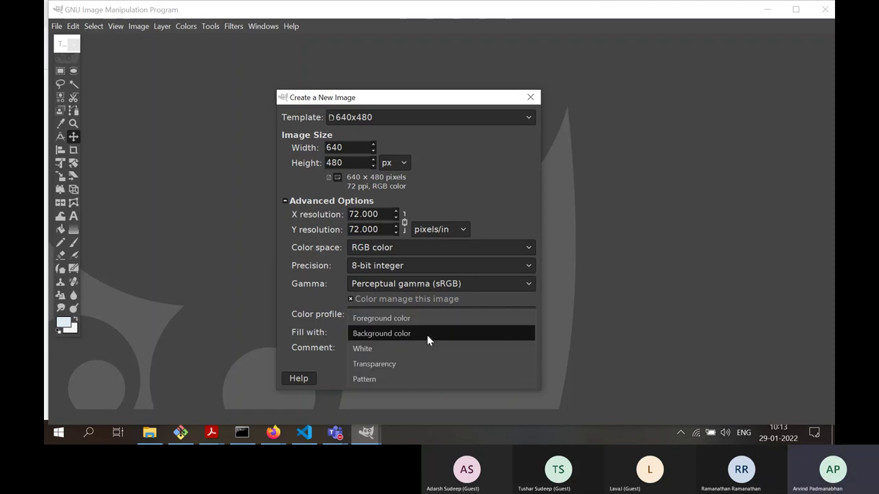
click(427, 336)
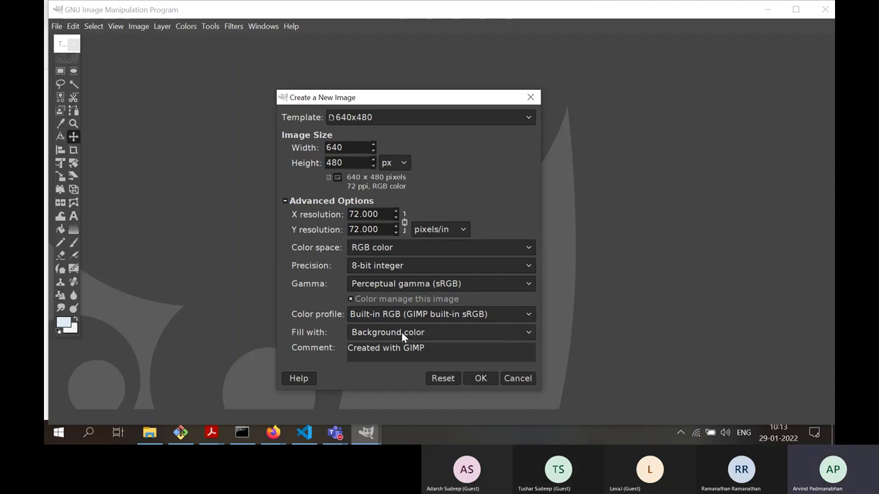
click(480, 378)
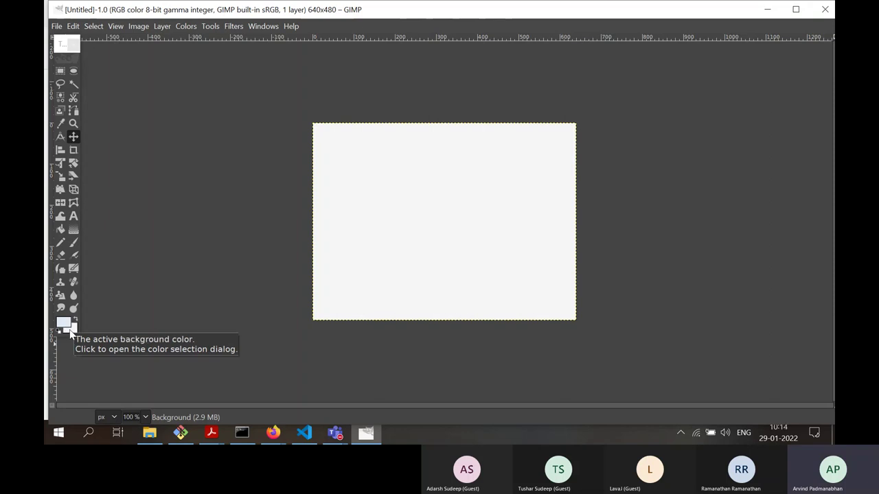
- Set the background color to red, d92f2f
click(72, 332)
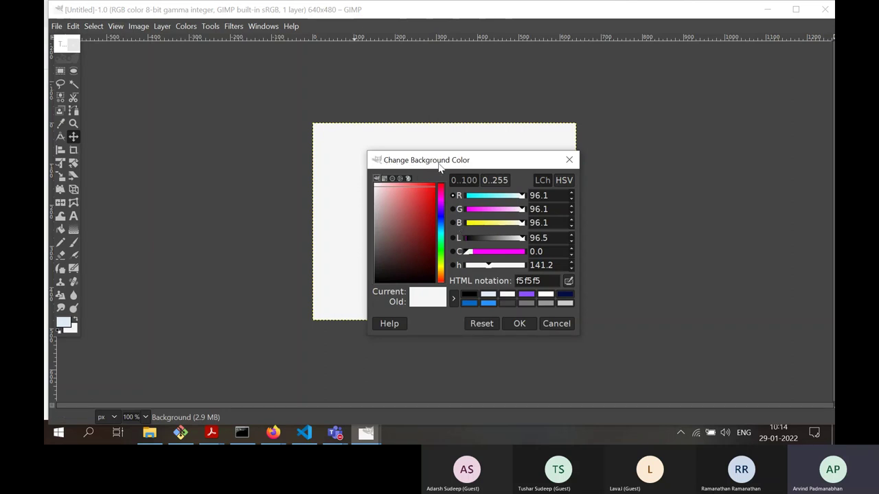
click(421, 197)
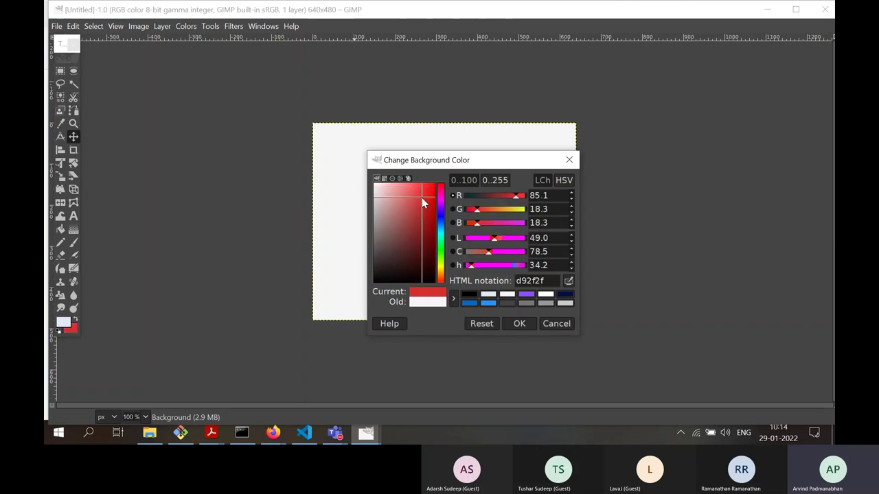
click(518, 324)
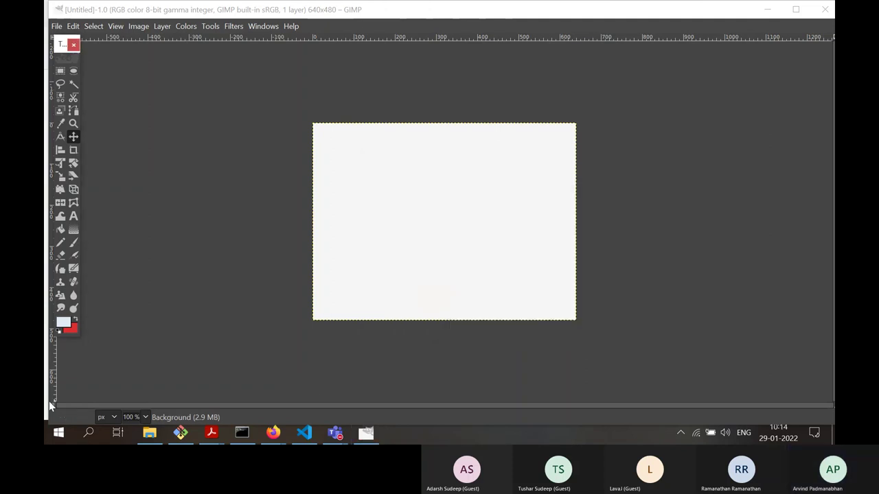
- Set the foreground color to blue, 599de0
click(59, 324)
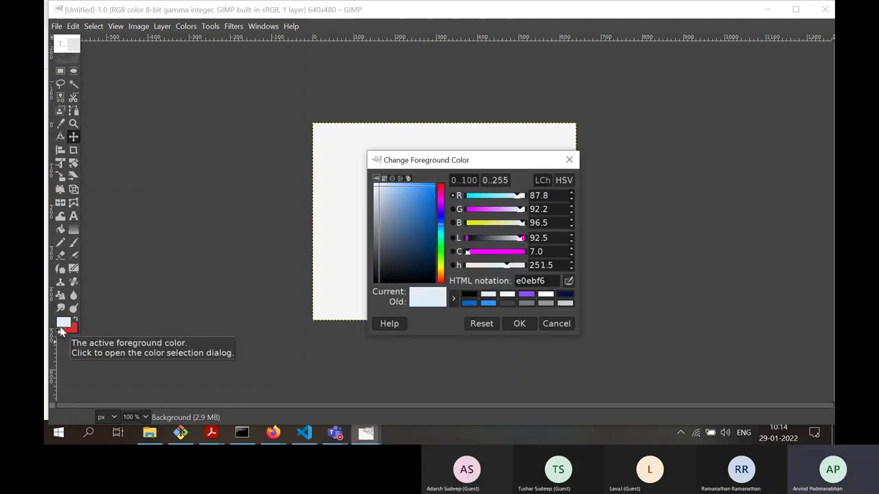
click(411, 195)
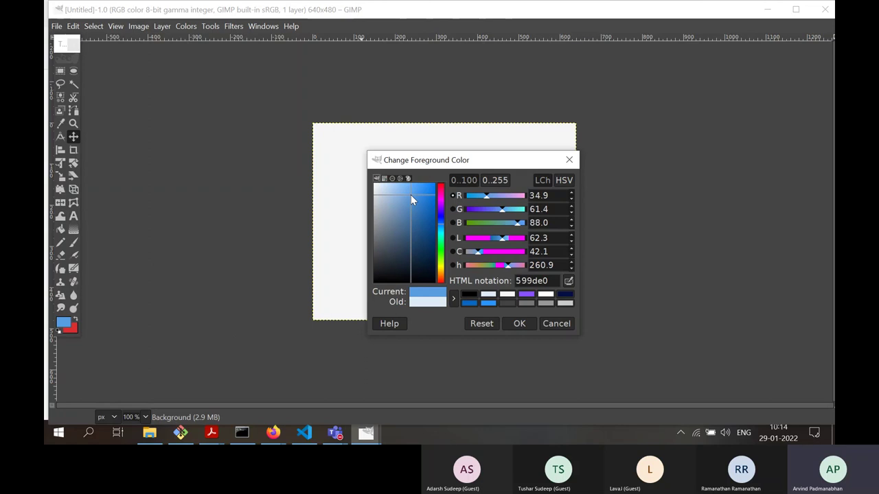
click(518, 324)
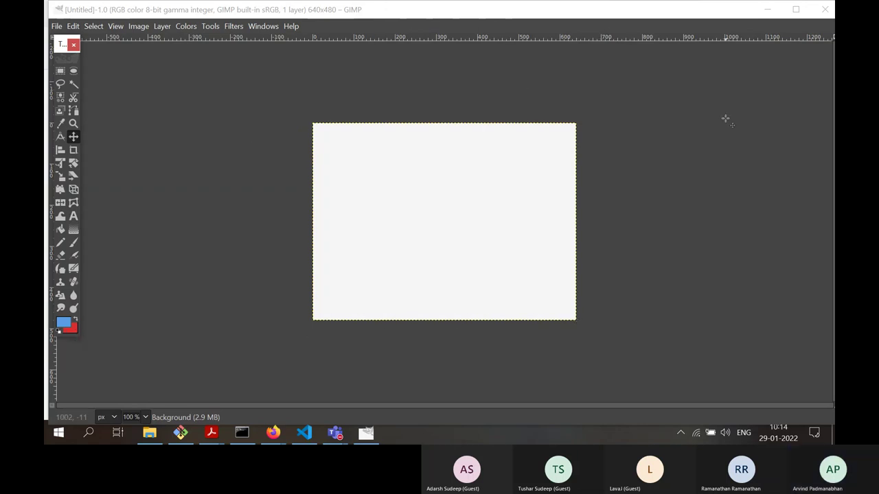
- Select the entire canvas and fill it with the red background color
click(214, 11)
click(103, 26)
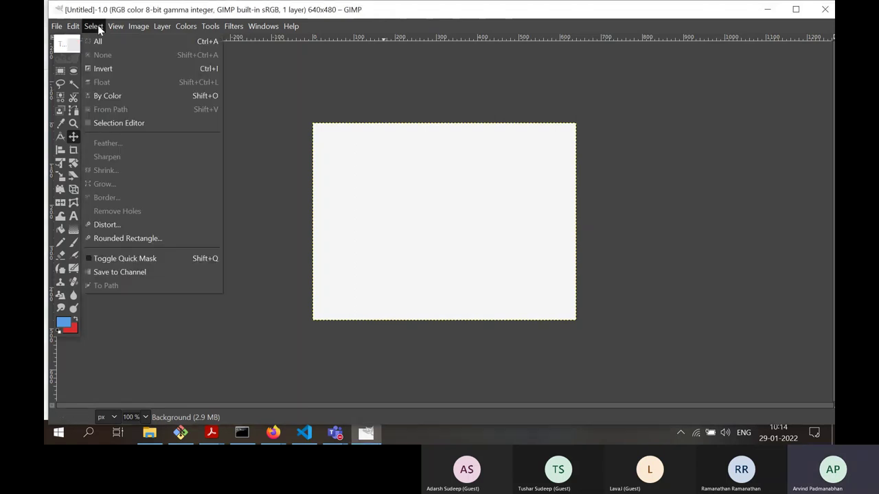
click(99, 40)
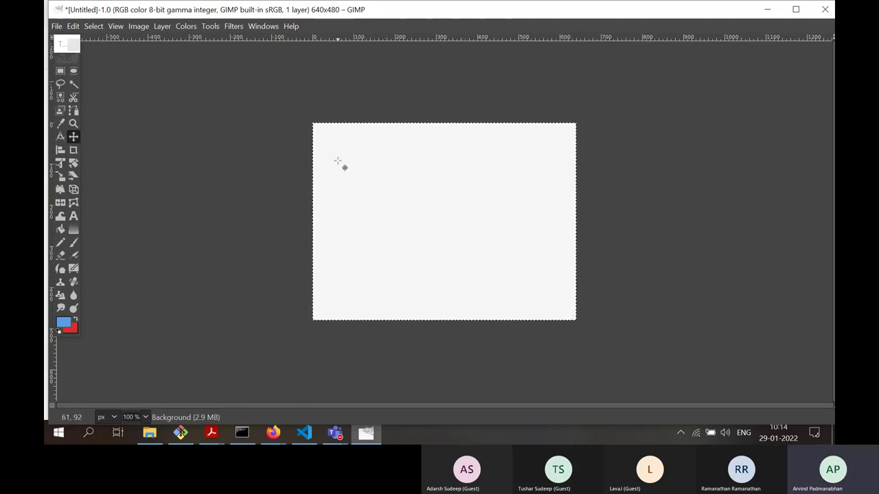
click(88, 26)
mouse_move(52, 26)
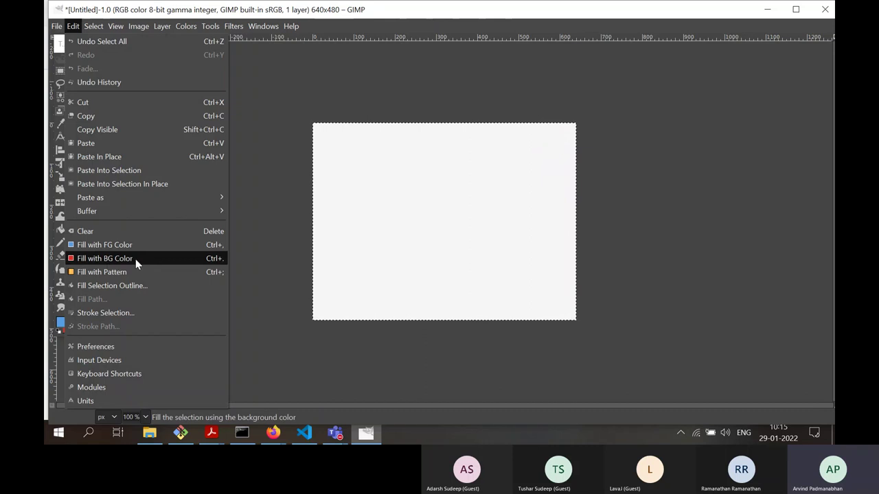
click(135, 259)
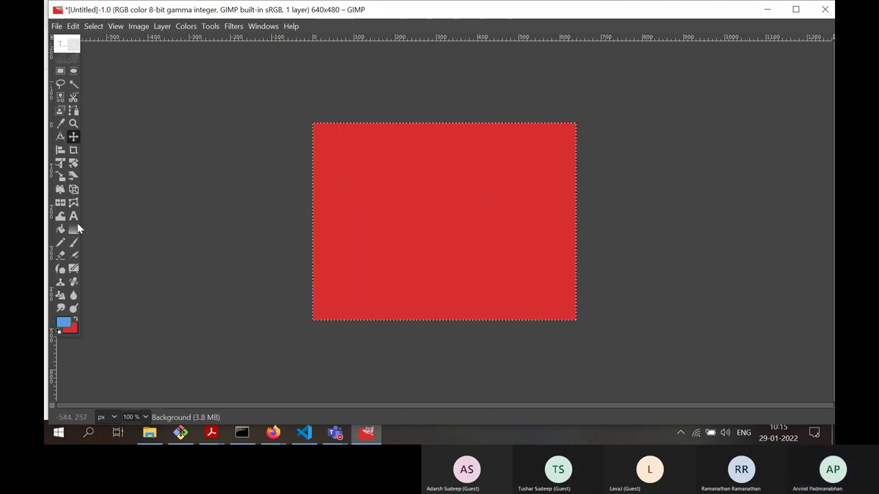
- Add the text "Hello Bangalore" in the upper-middle area of the red canvas with the Text tool
drag(59, 49, 72, 63)
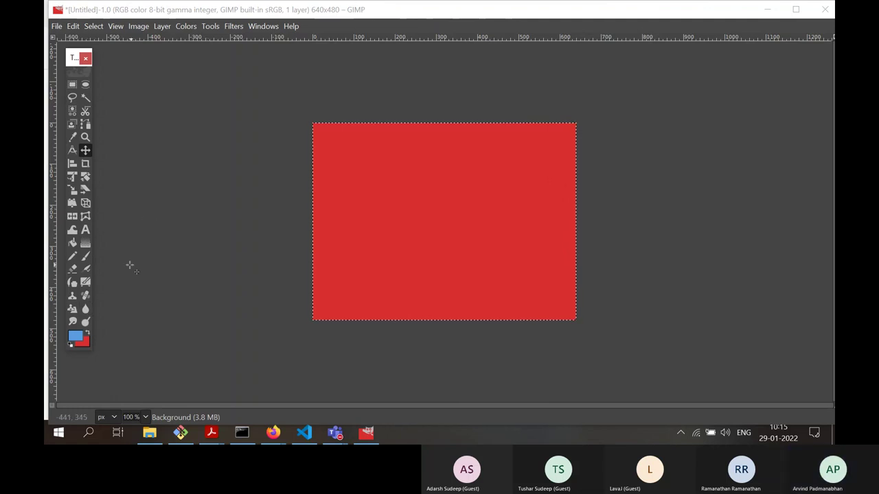
click(86, 231)
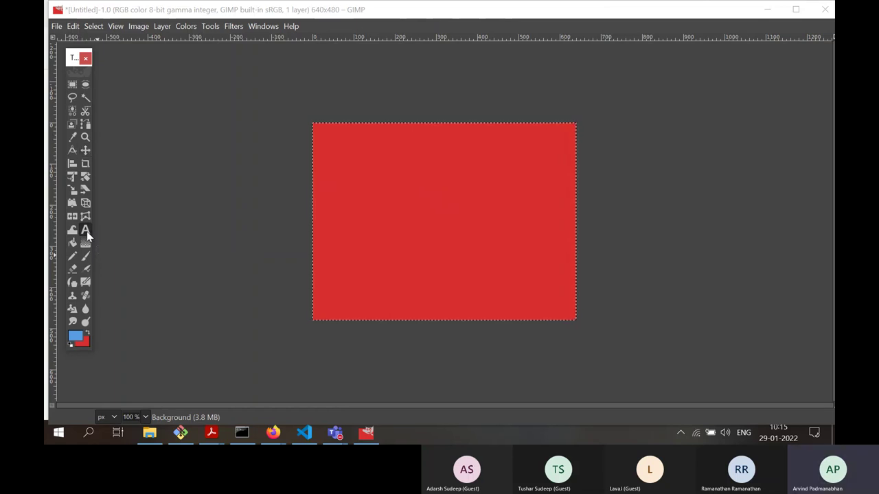
click(367, 197)
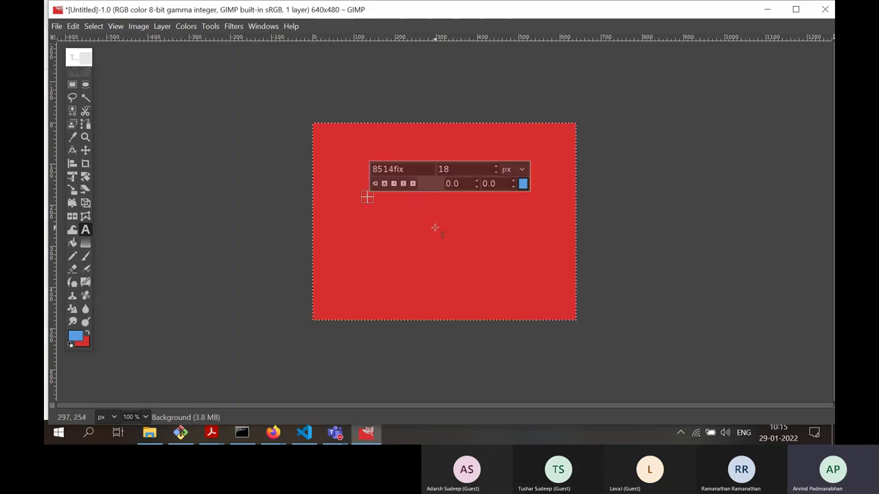
text(He)
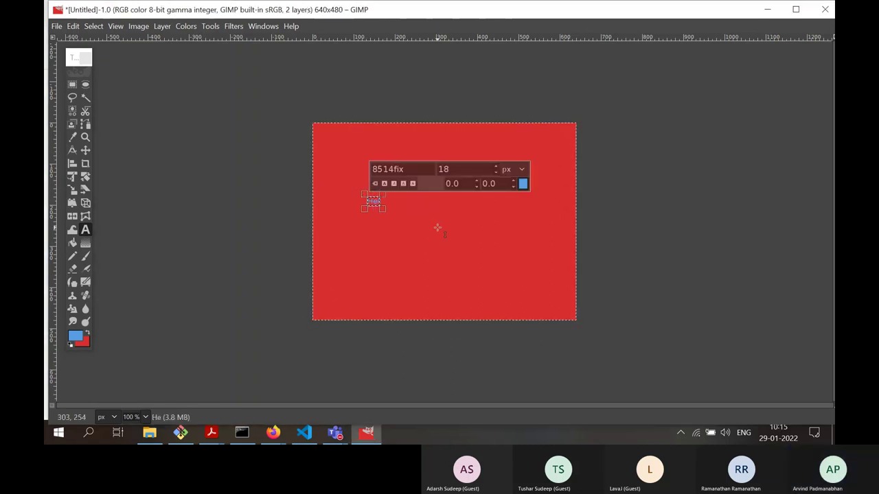
text(llo Bangalore)
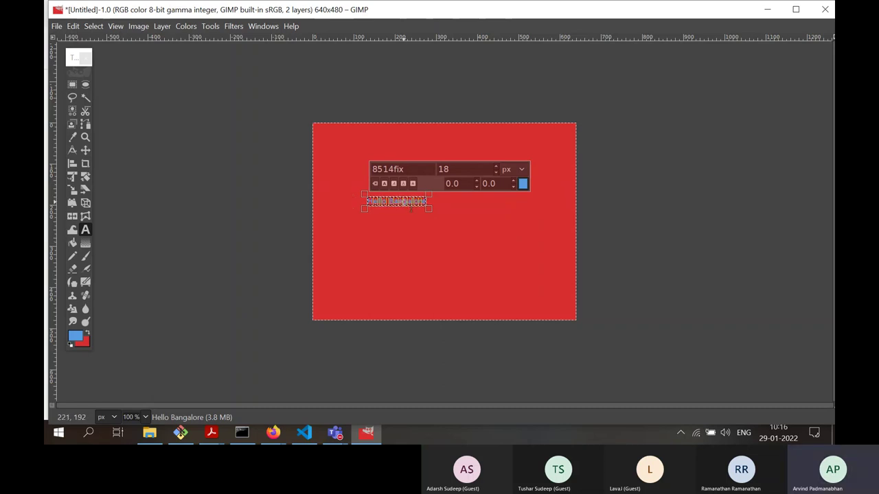
- Set the font size of the "Hello Bangalore" text to 40 px
click(460, 170)
text(40)
key(Return)
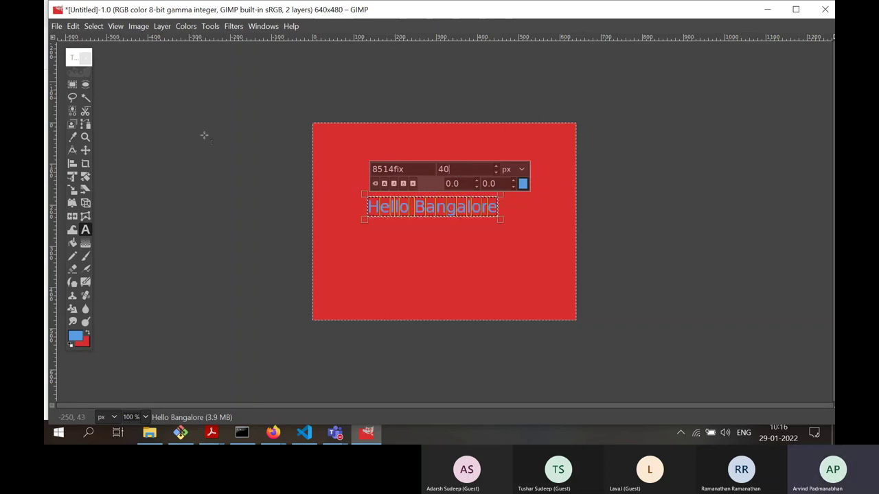
- Change the color of the "Hello Bangalore" text to white, ffffff, and leave text editing
click(523, 184)
click(562, 245)
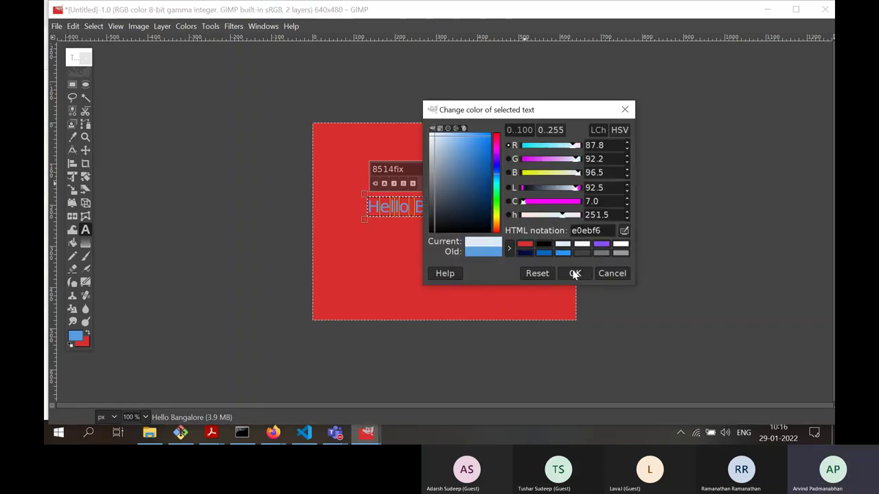
click(622, 245)
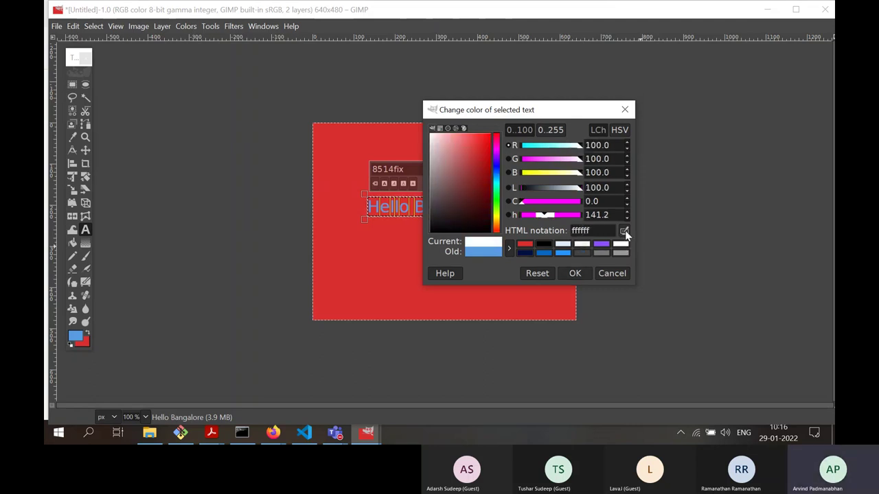
drag(432, 141, 428, 134)
click(574, 273)
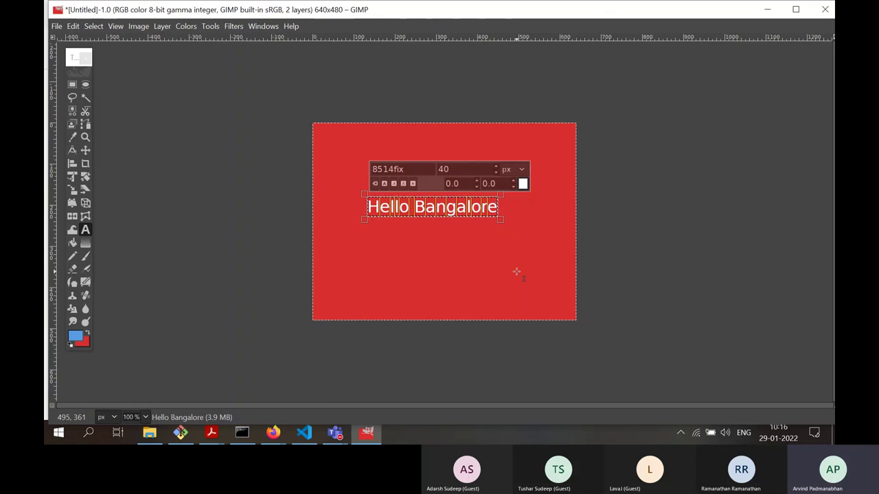
click(481, 242)
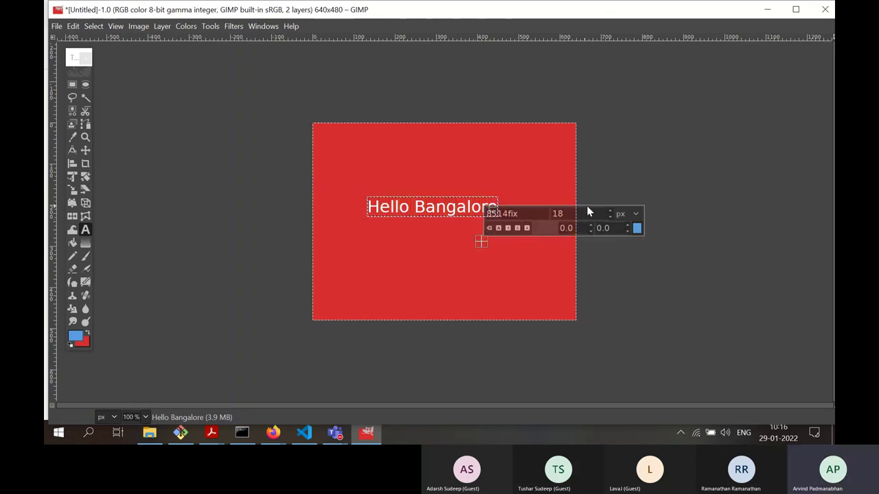
- Reopen the "Hello Bangalore" text for editing and change its font to Arial
click(412, 207)
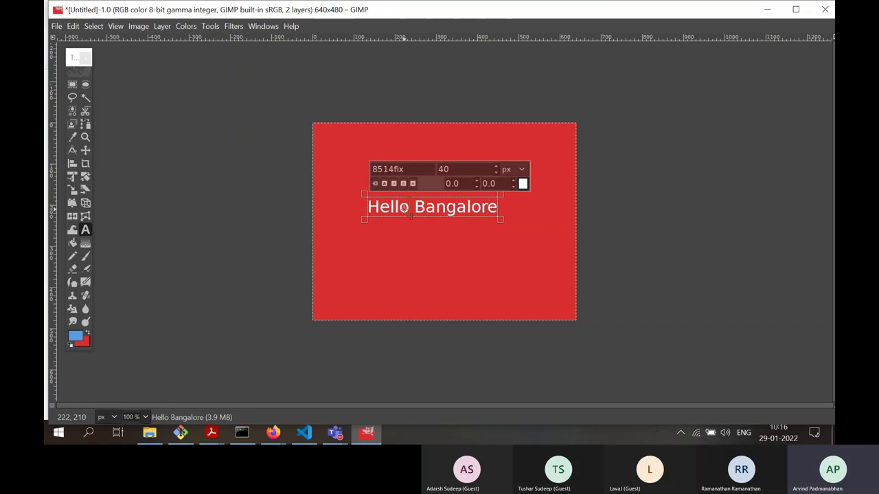
click(412, 170)
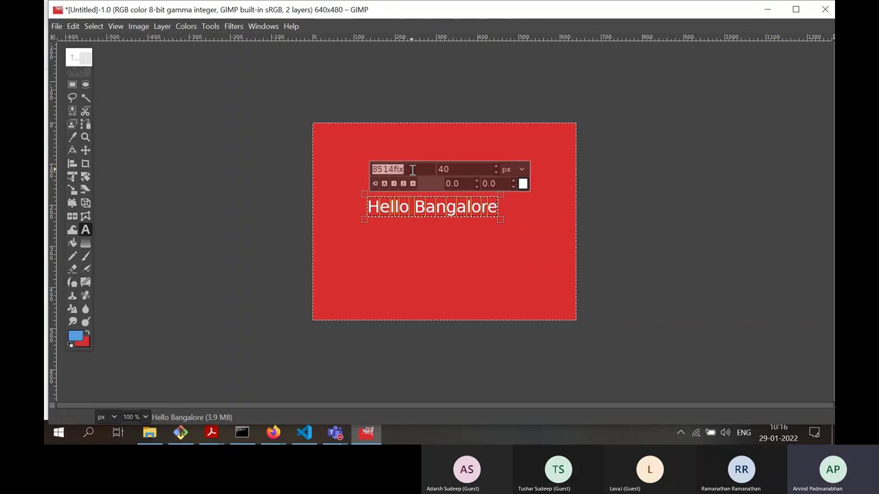
key(BackSpace)
text(Ar)
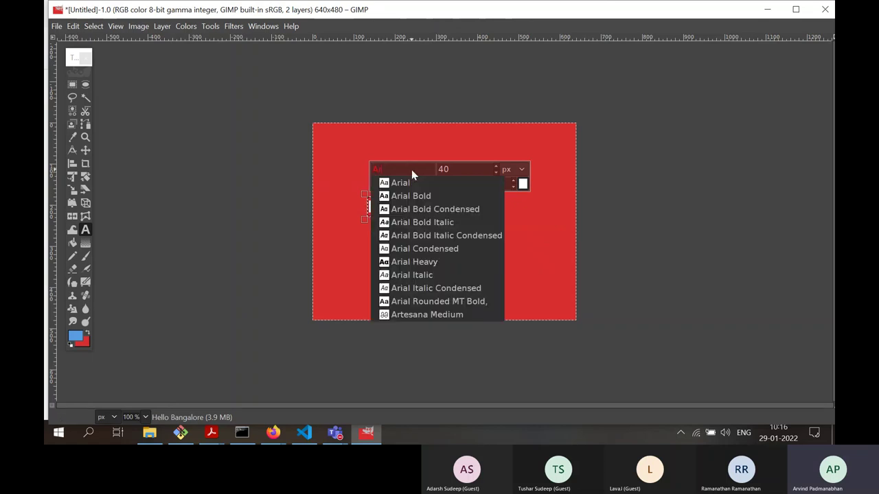
click(412, 182)
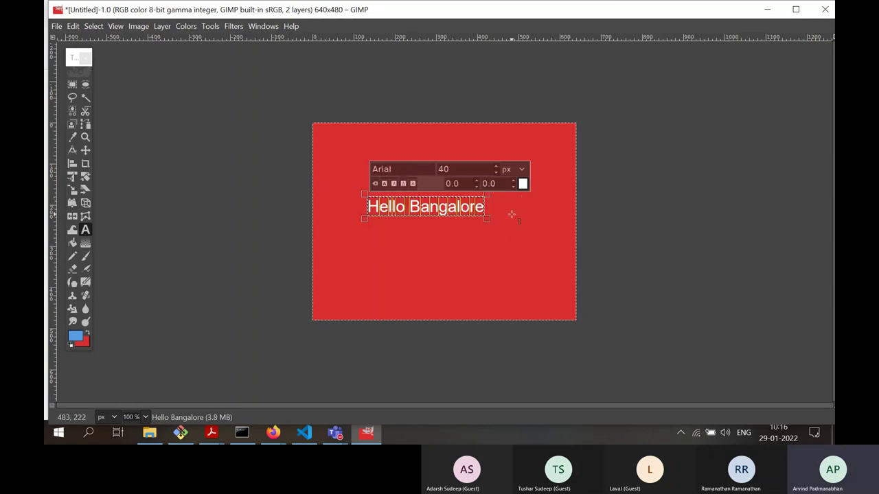
- Select all of the "Hello Bangalore" text, increase its kerning to 7.0 and leave text editing
click(409, 215)
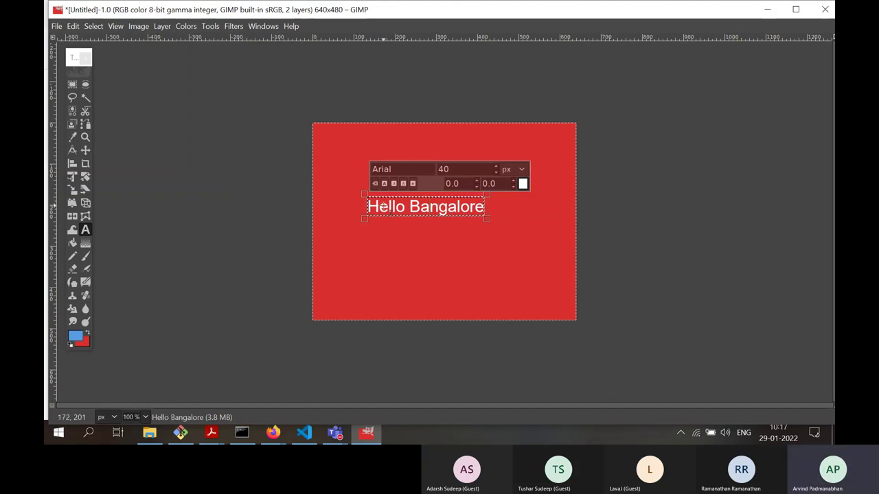
triple_click(424, 206)
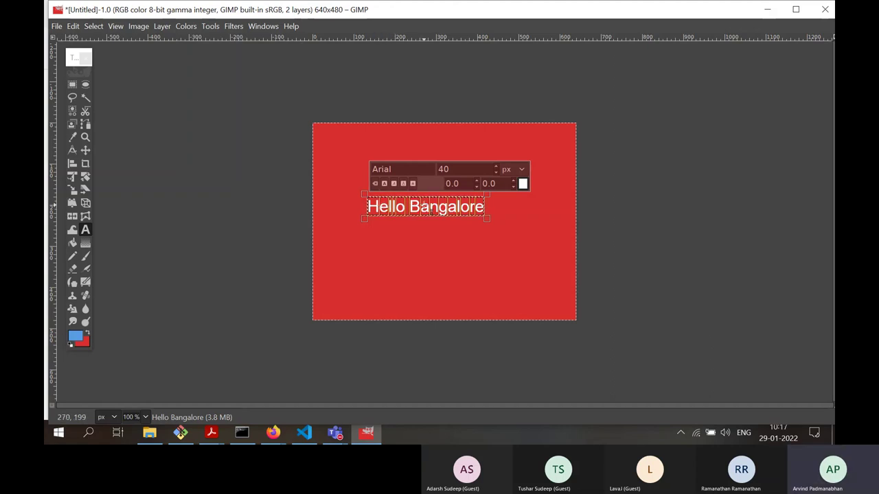
click(513, 181)
click(513, 181)
click(512, 181)
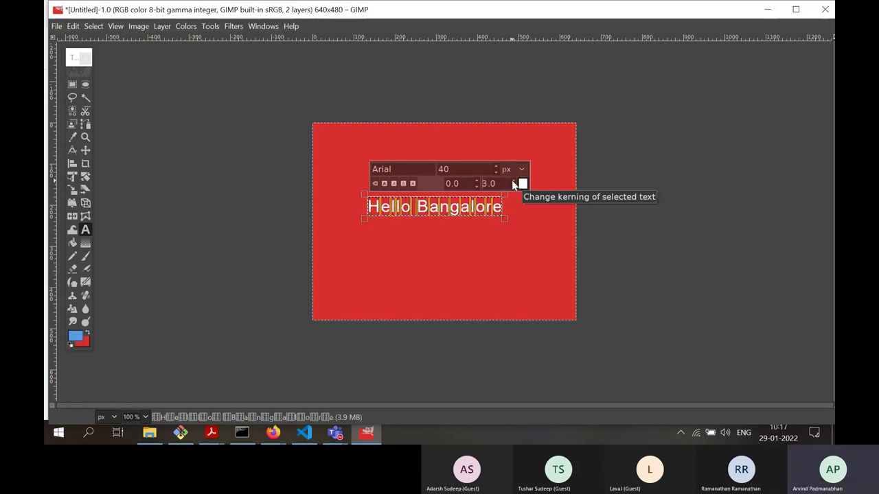
click(512, 181)
click(511, 180)
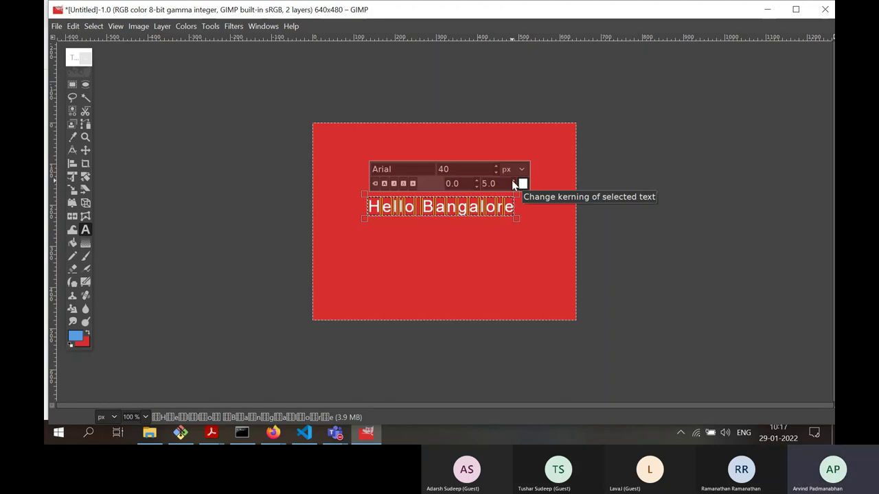
click(511, 180)
click(512, 180)
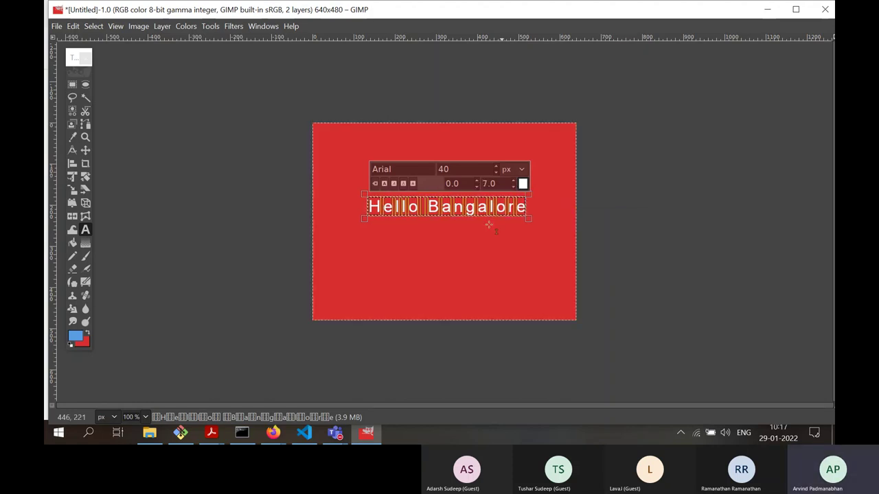
click(447, 209)
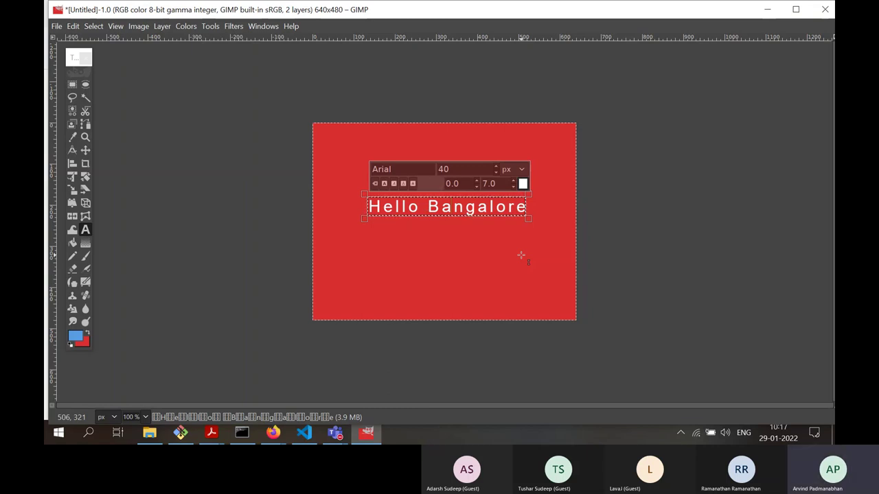
click(245, 90)
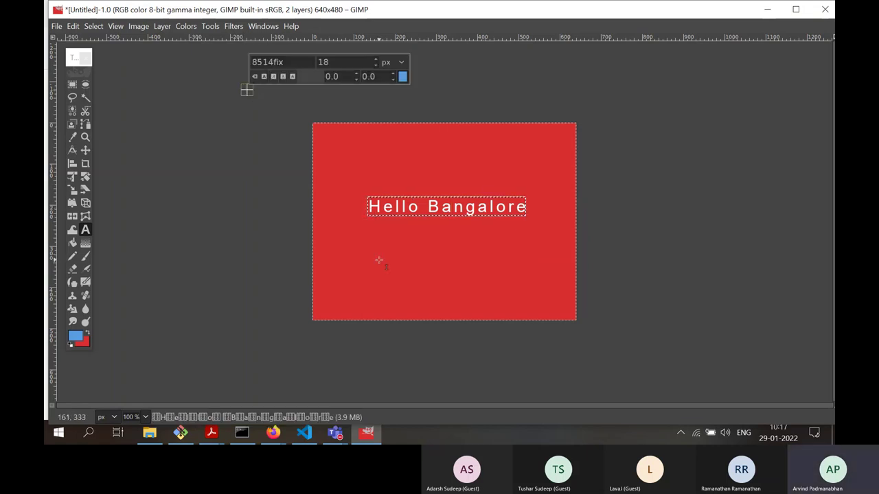
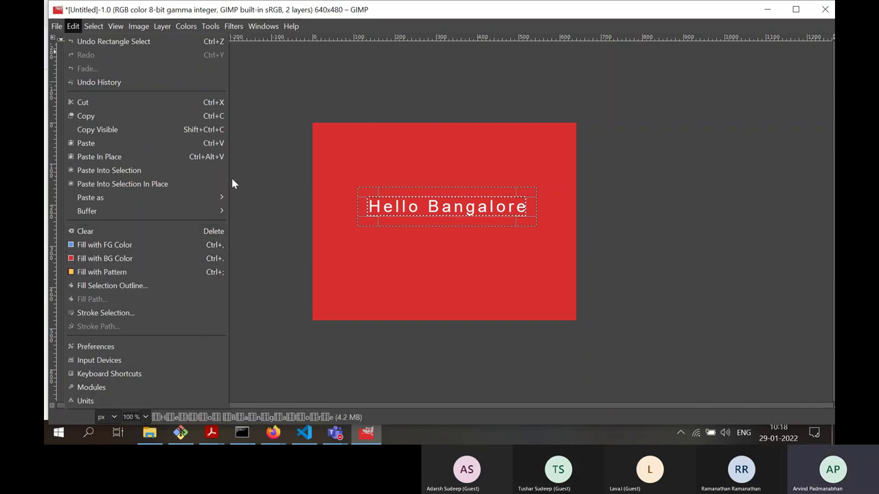
- Set the foreground color to dark navy blue, 010e42
click(296, 15)
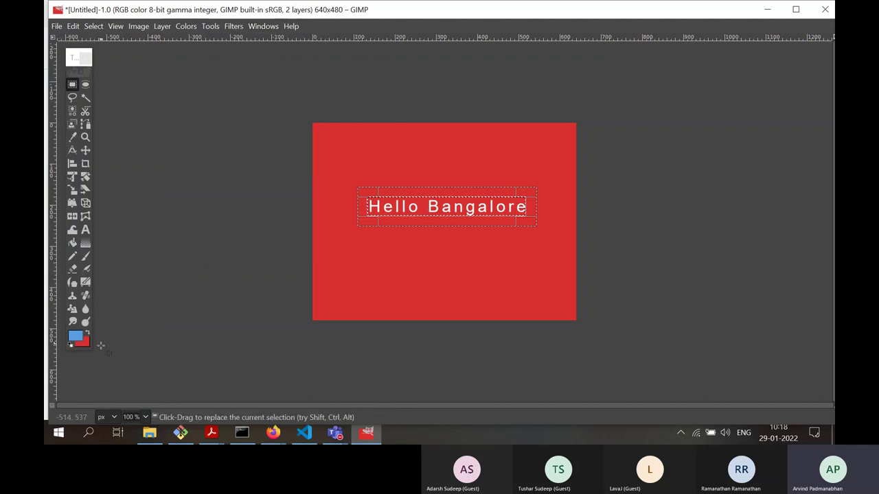
click(75, 338)
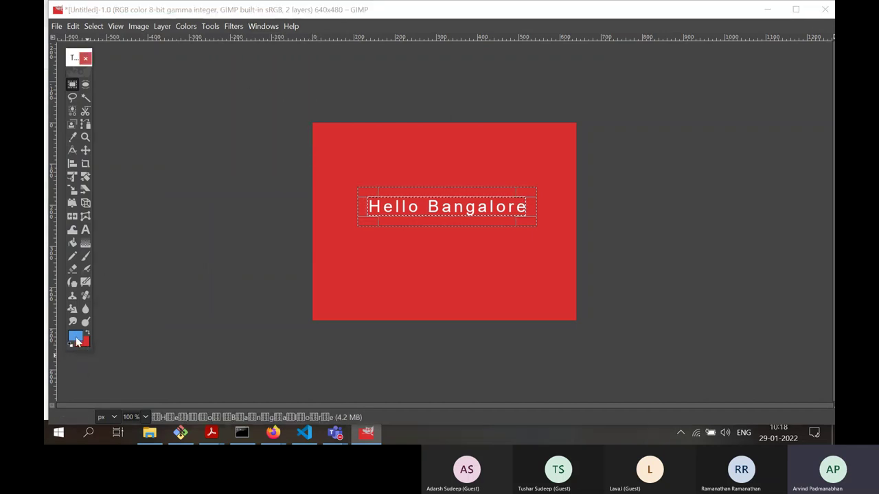
click(468, 300)
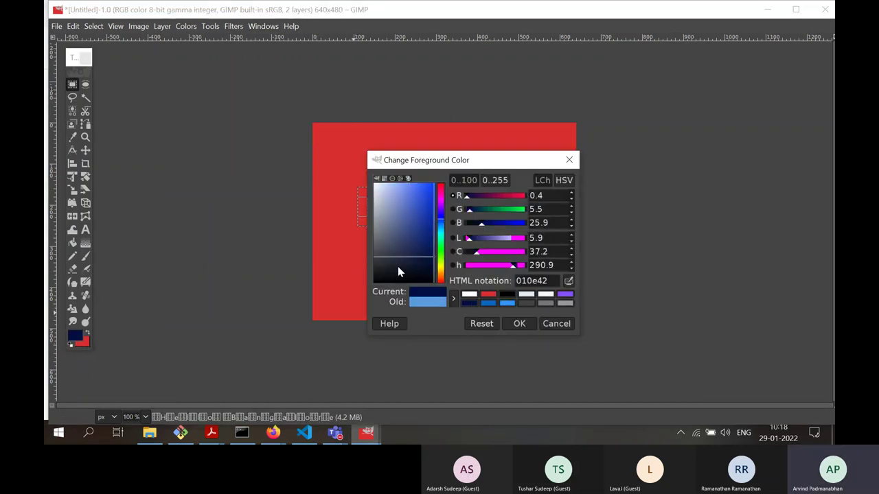
click(523, 324)
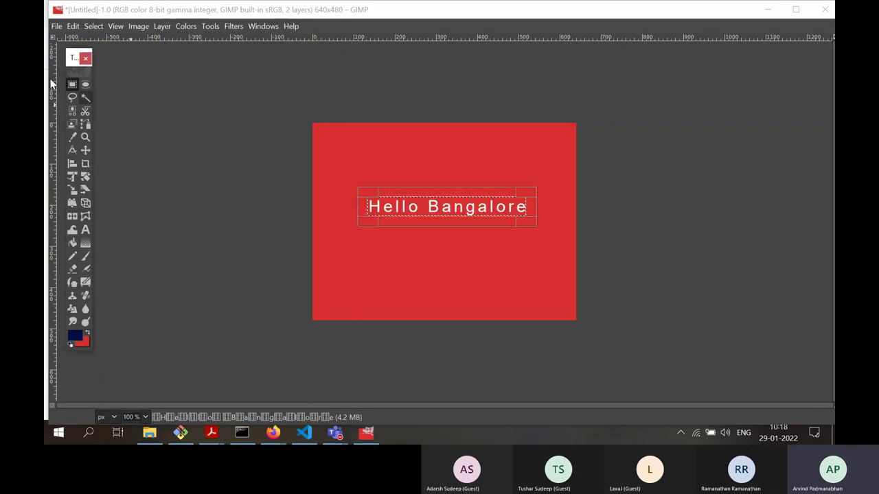
- Fill the selection on the text layer with the navy foreground color, try moving the filled bar downward, and undo the move
click(93, 26)
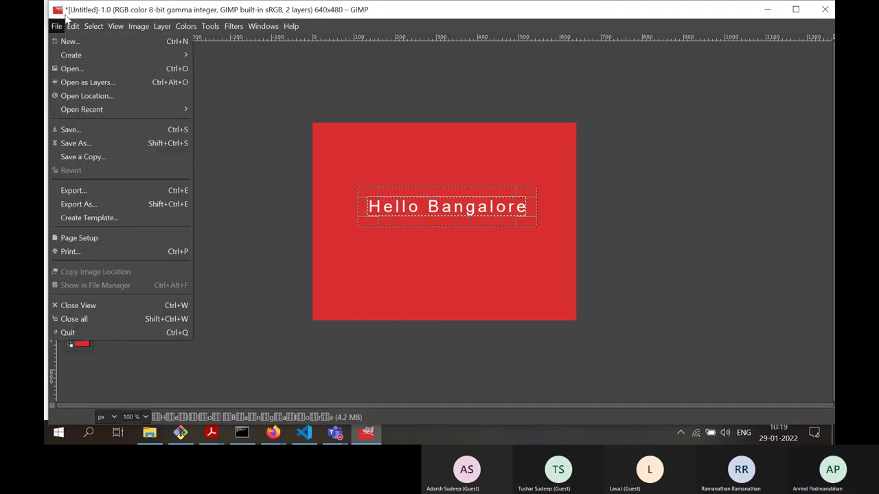
click(104, 245)
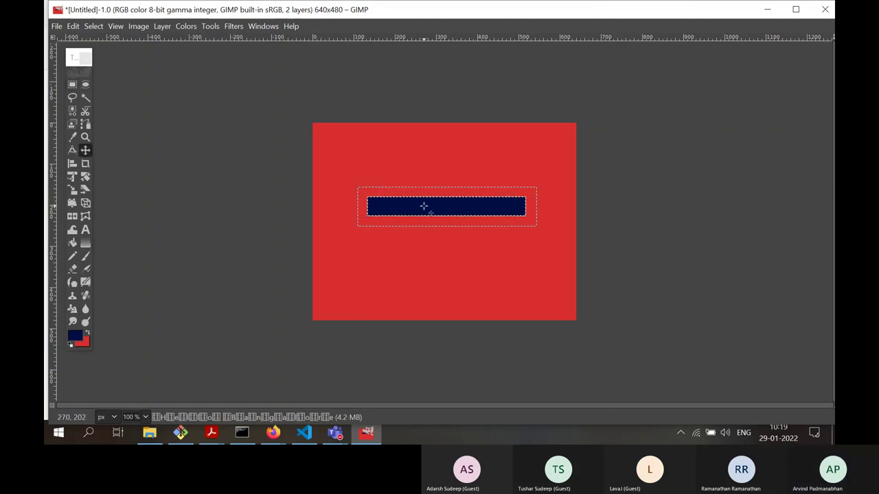
drag(426, 203, 427, 248)
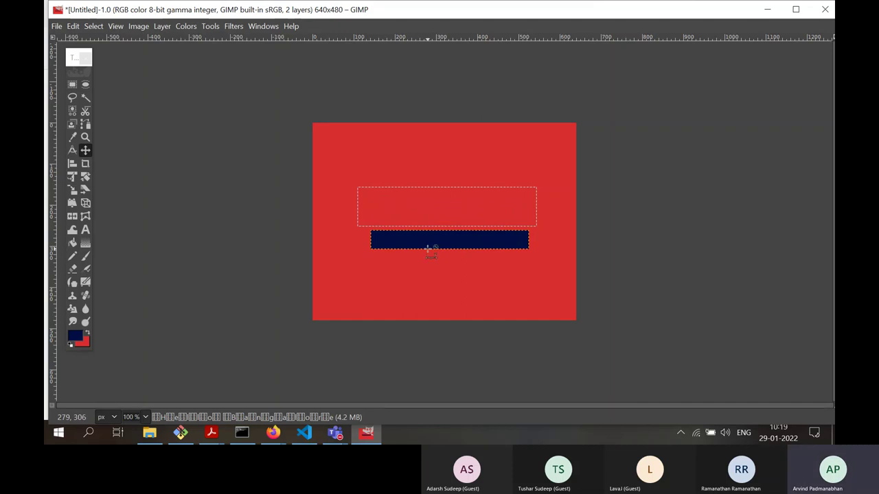
key(ctrl+z)
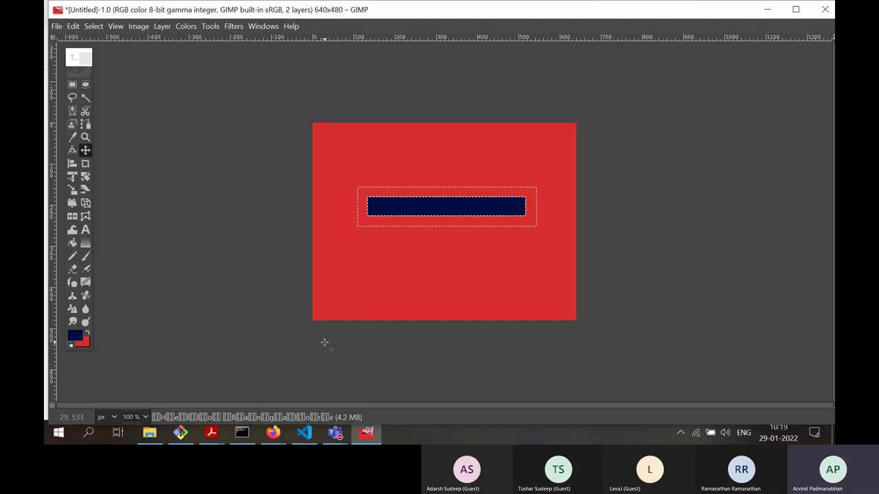
- Open the Layers dialog, place it beside the toolbox and enlarge it so the full layer names fit
key(ctrl+l)
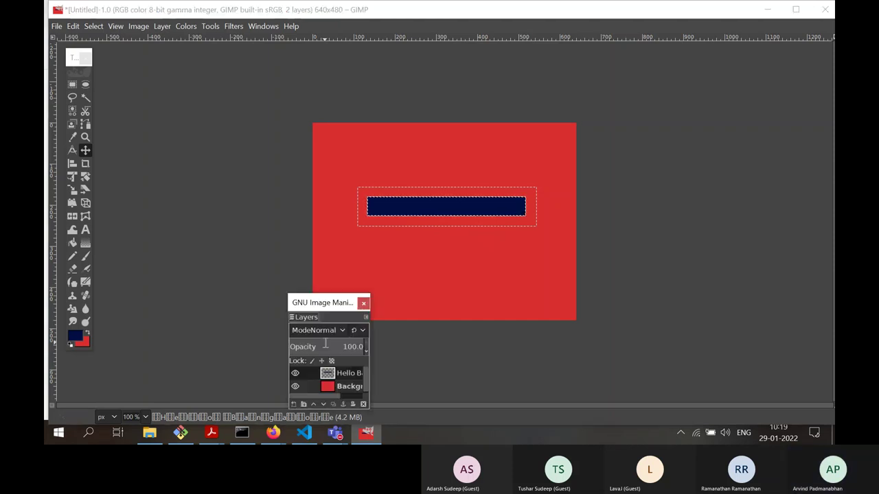
drag(318, 304, 168, 84)
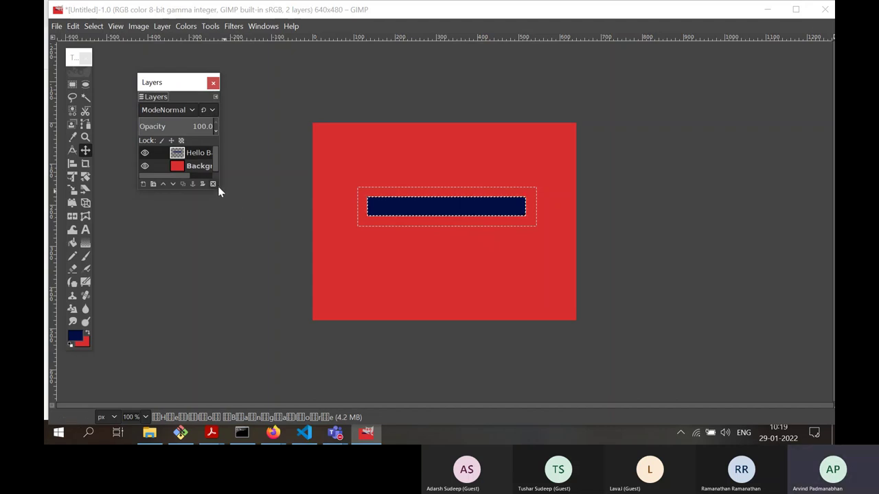
drag(219, 191, 265, 295)
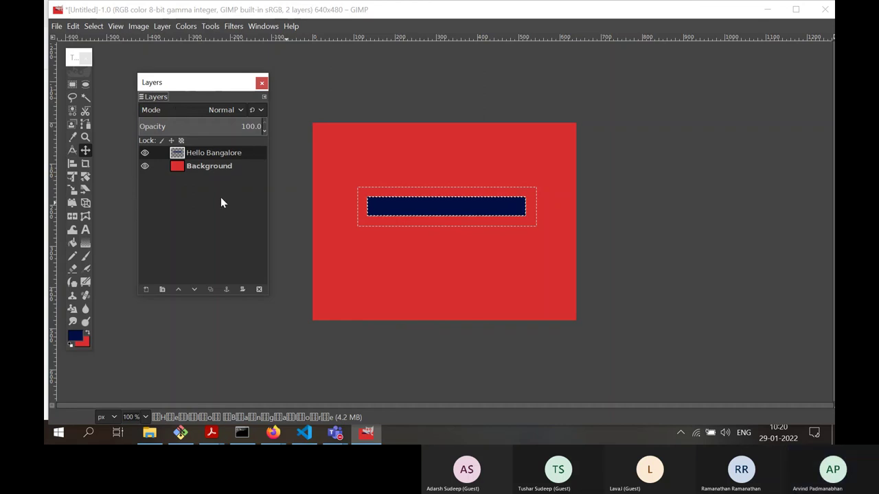
- Undo the navy fill on the "Hello Bangalore" layer and make the Background layer active
click(499, 227)
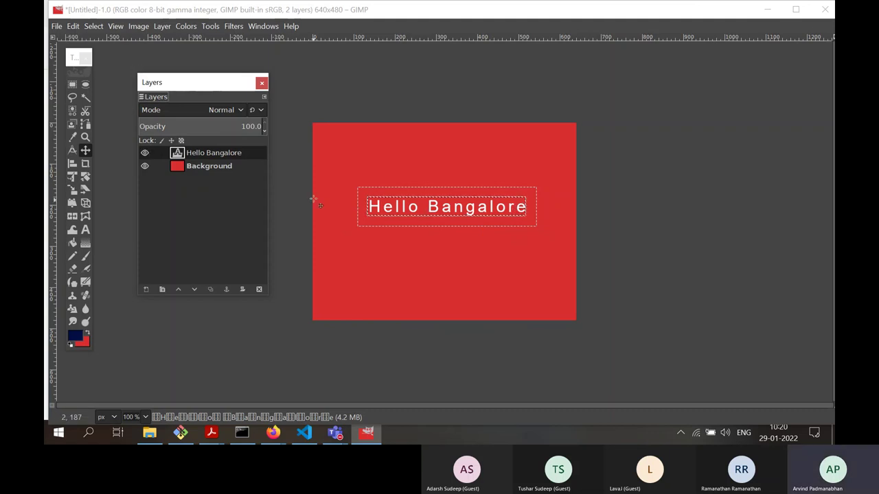
click(211, 167)
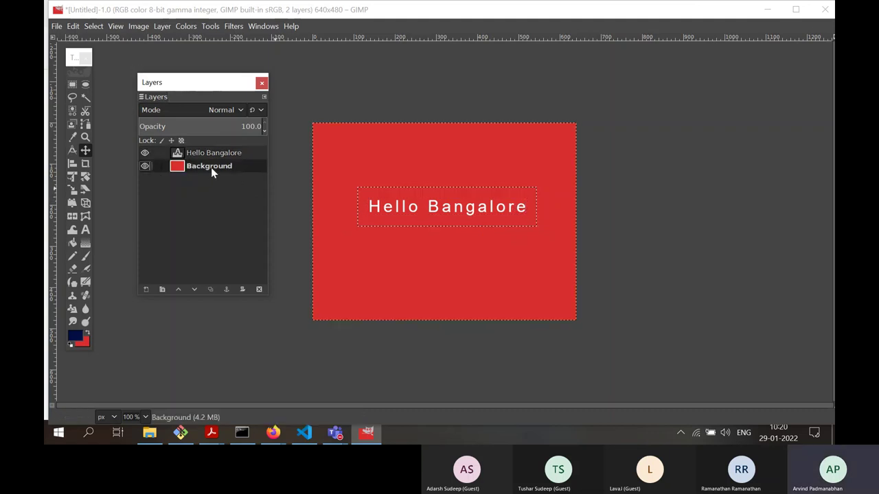
- Switch the active layer between "Hello Bangalore" and Background to compare their boundaries, ending on the text layer
click(175, 152)
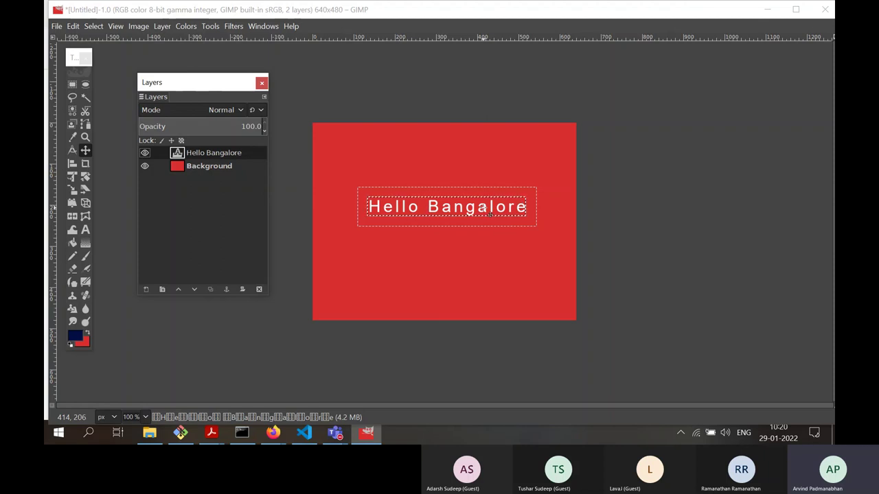
click(221, 165)
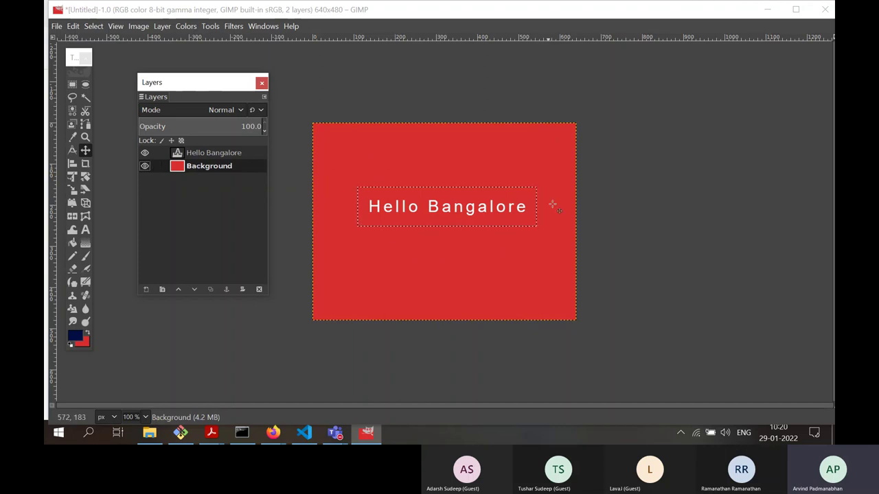
click(206, 155)
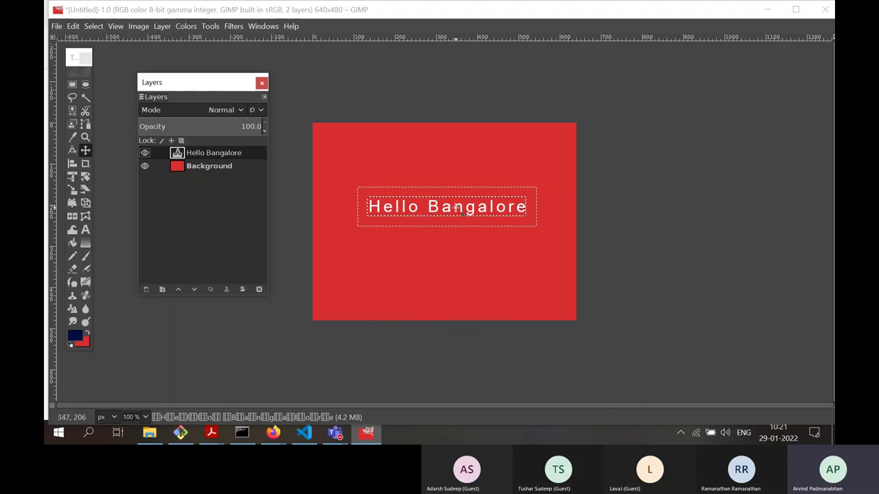
- Move the "Hello Bangalore" text around the canvas and place it across the upper edge of the rectangular selection
mouse_move(453, 206)
mouse_down()
mouse_move(418, 135)
mouse_move(409, 146)
mouse_move(463, 214)
mouse_up()
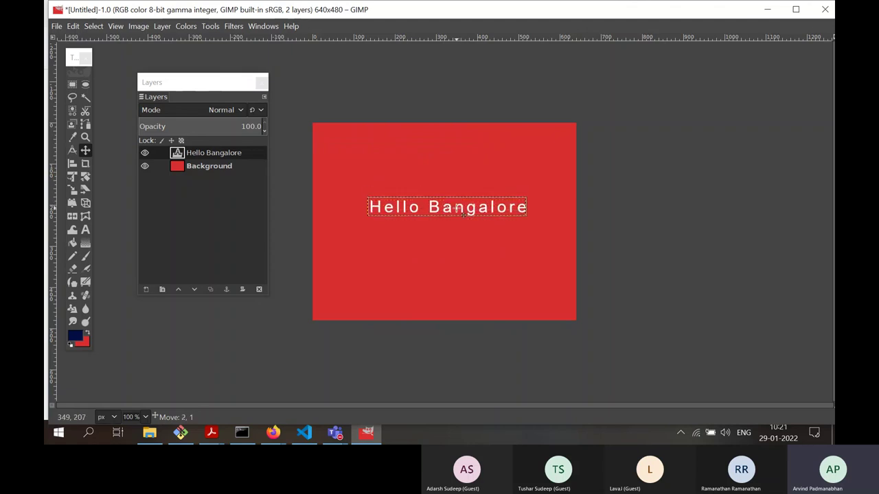
key(ctrl+z)
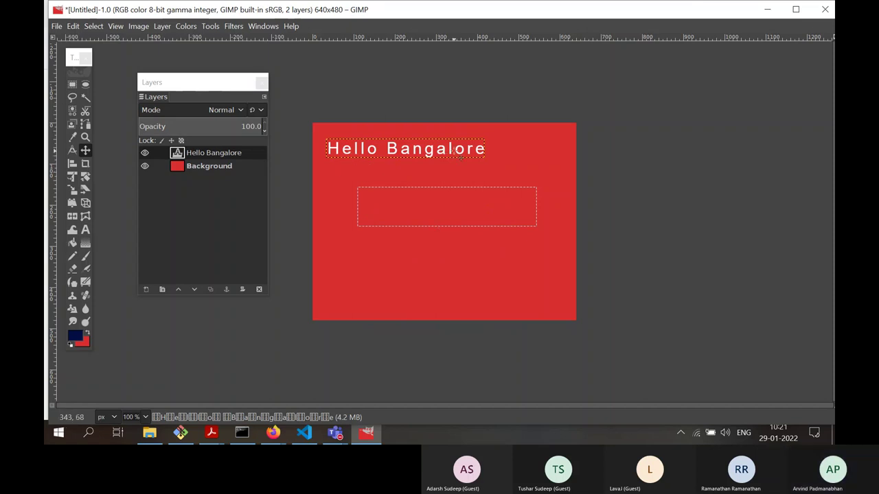
click(244, 153)
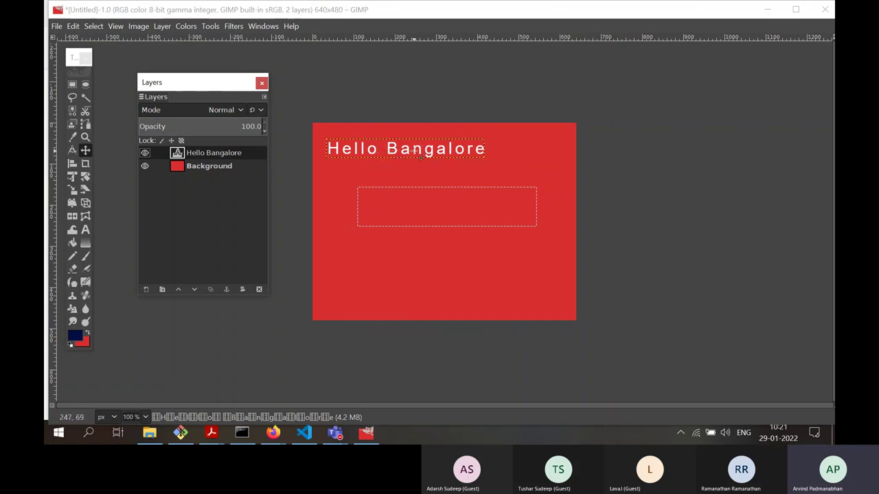
drag(420, 157, 489, 278)
key(ctrl+z)
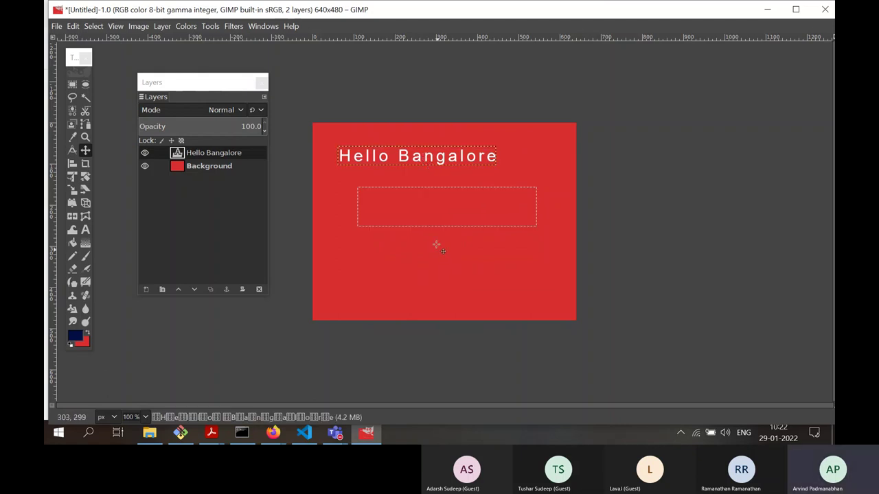
drag(417, 157, 449, 189)
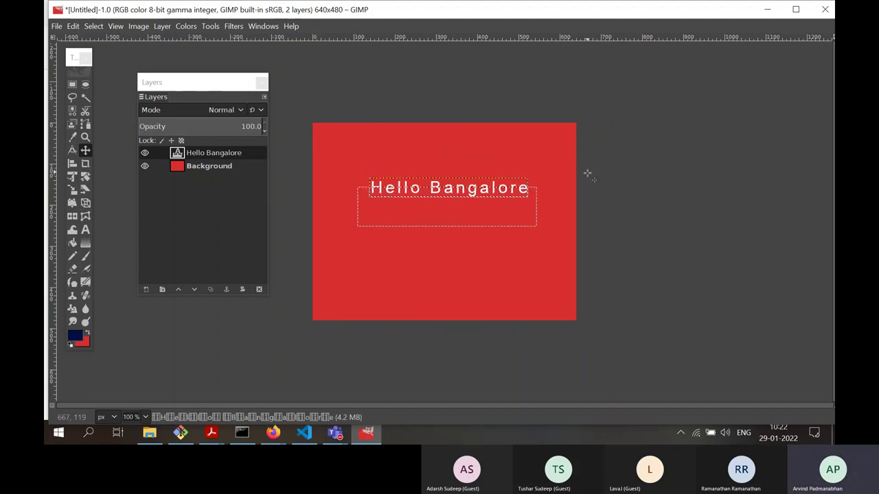
- Draw a new rectangular selection around the text, try filling it with navy on the "Hello Bangalore" layer, and undo the fill
click(72, 85)
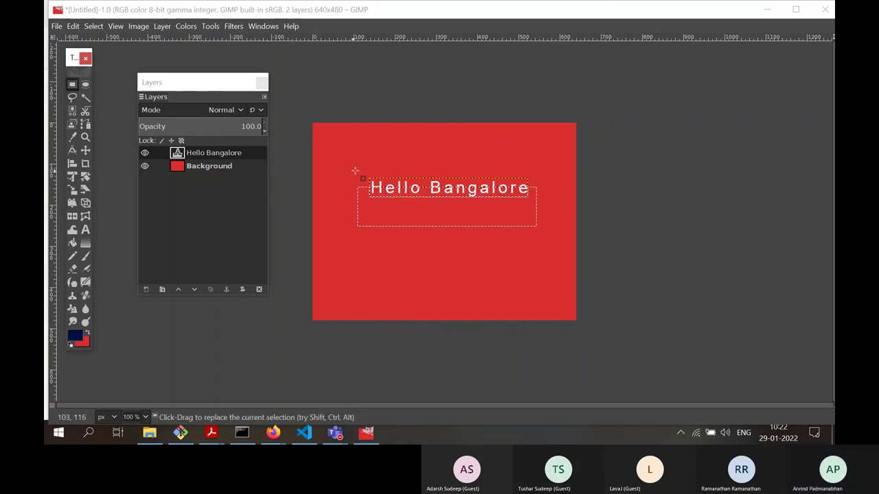
drag(355, 171, 537, 205)
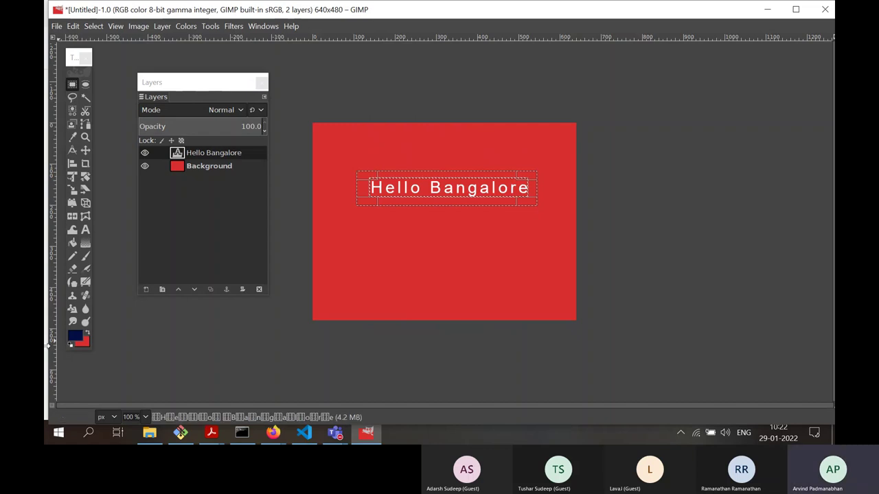
click(73, 28)
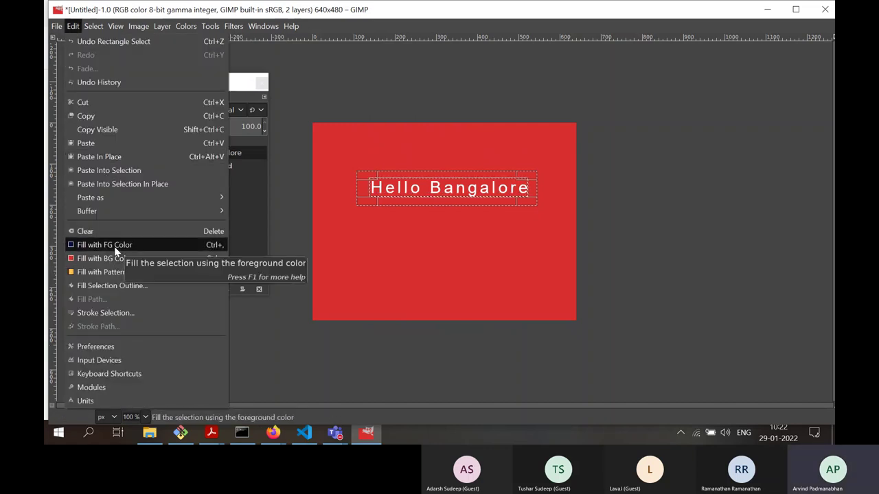
click(114, 247)
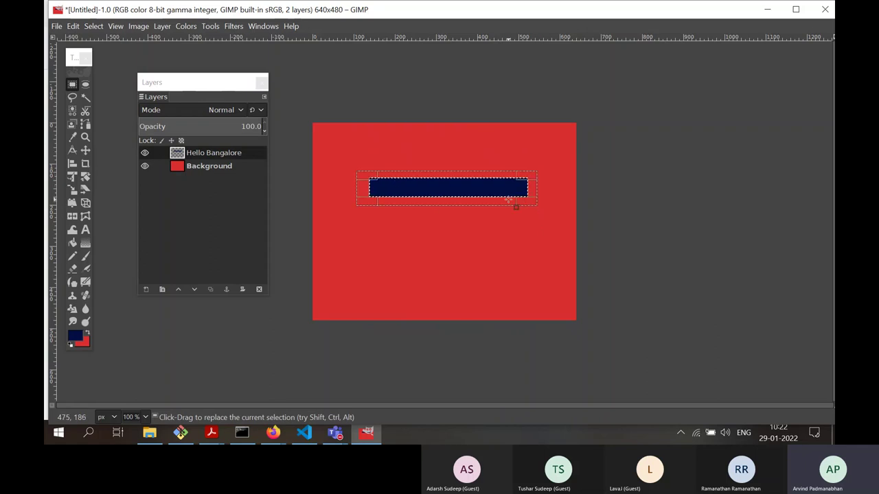
click(211, 155)
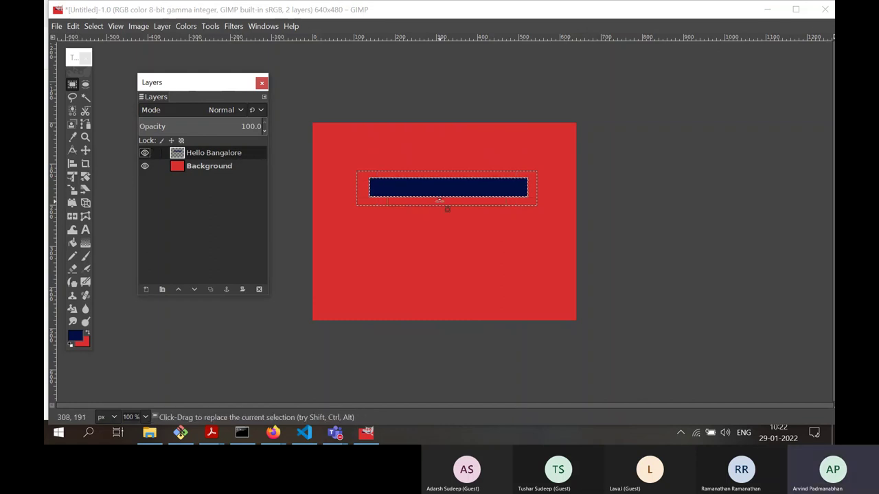
key(ctrl+z)
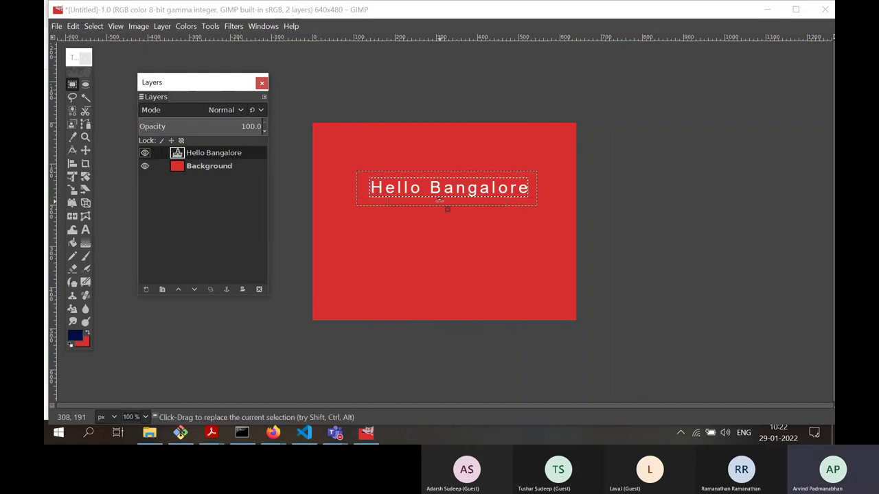
- Make the Background layer active and fill the selection around the text with the navy foreground color
click(220, 166)
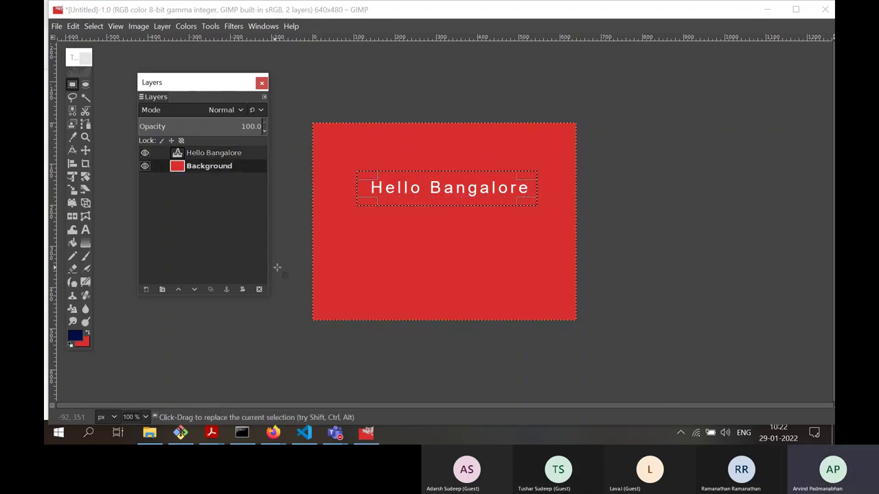
click(73, 26)
click(161, 243)
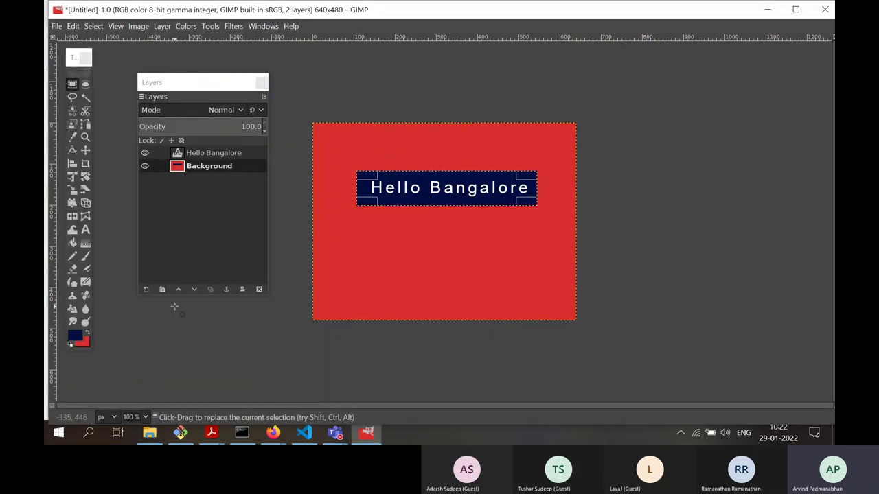
- Make the "Hello Bangalore" layer active and move its text below the navy box with the Move tool
click(224, 149)
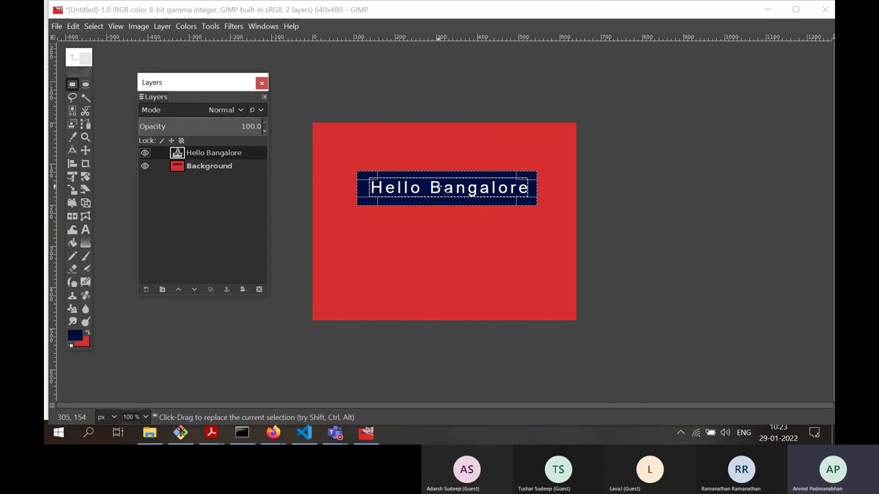
mouse_move(438, 186)
mouse_down()
mouse_move(443, 221)
mouse_move(440, 196)
mouse_up()
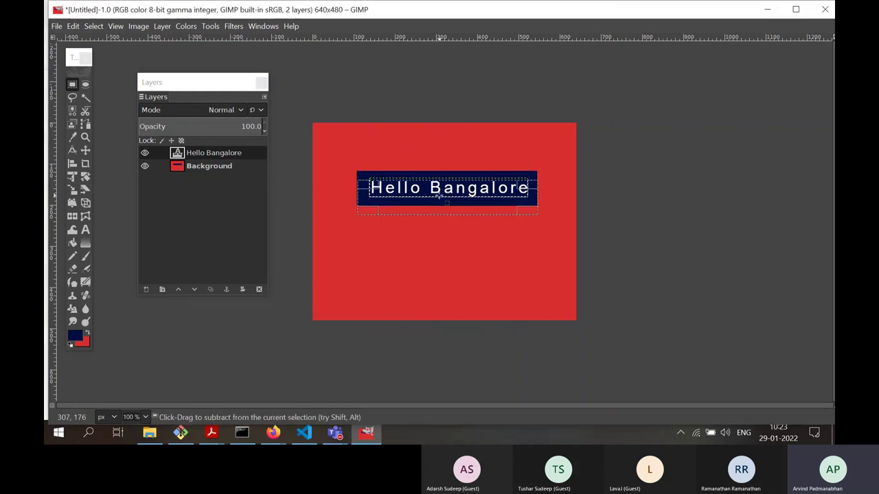
click(232, 153)
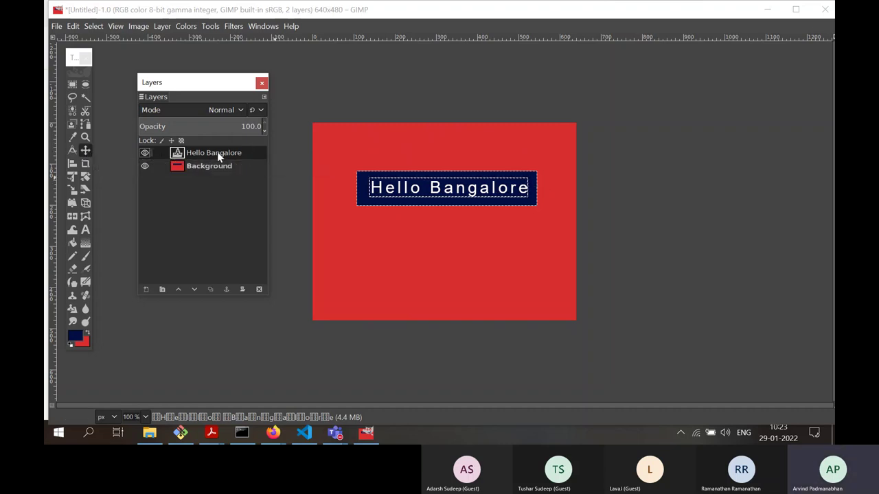
click(86, 151)
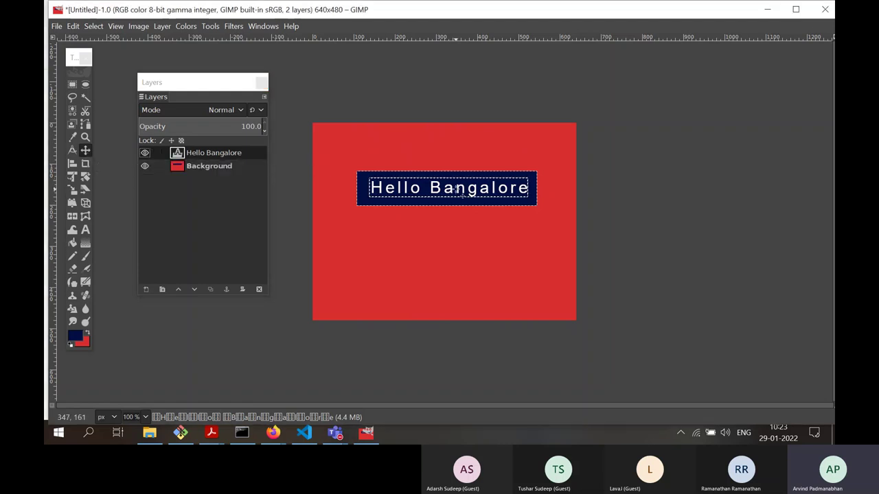
drag(455, 190, 471, 294)
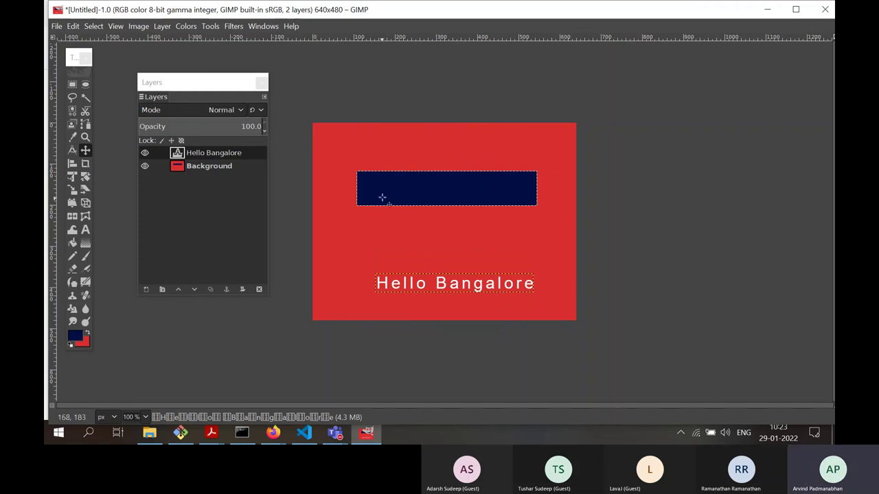
- Return the "Hello Bangalore" text to its place inside the selection and remove the navy fill from the Background layer
click(209, 166)
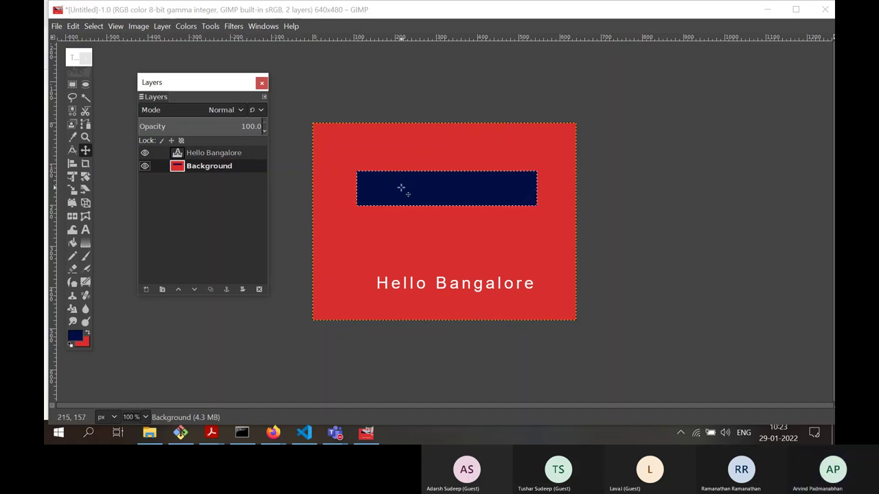
drag(455, 283, 448, 187)
key(Delete)
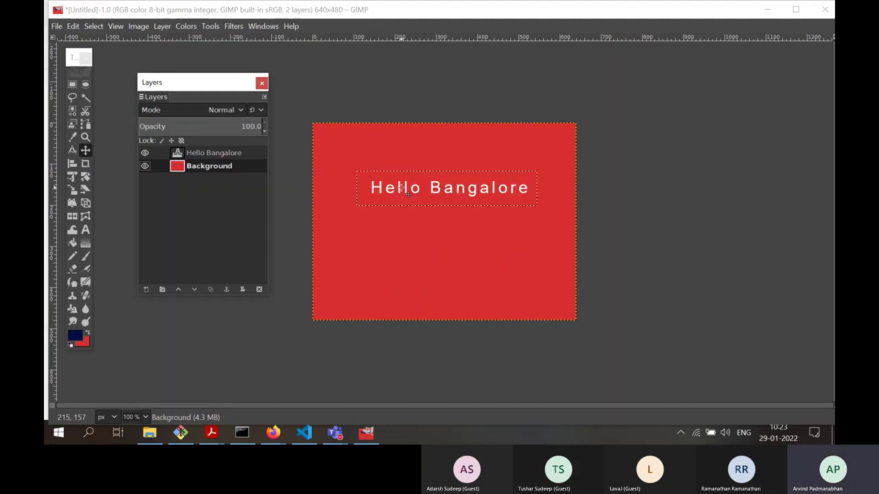
- Add a new 640 x 480 px layer filled with transparency and lower it beneath the "Hello Bangalore" layer
click(229, 153)
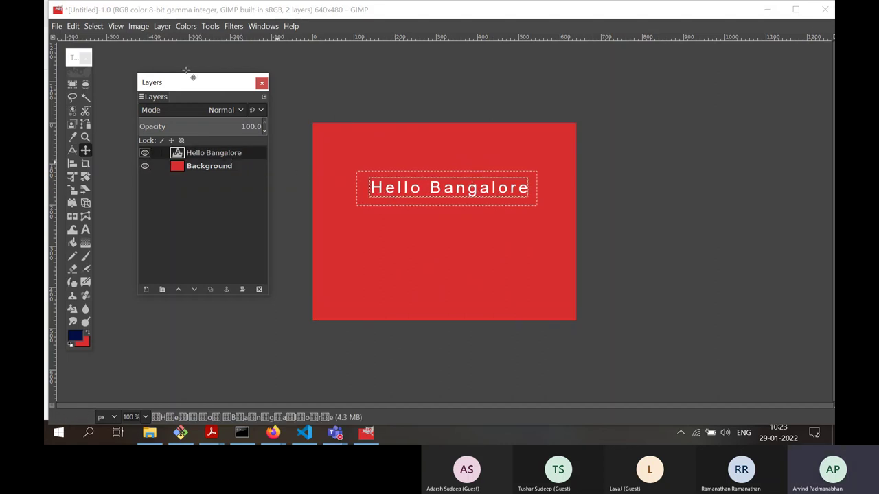
click(167, 27)
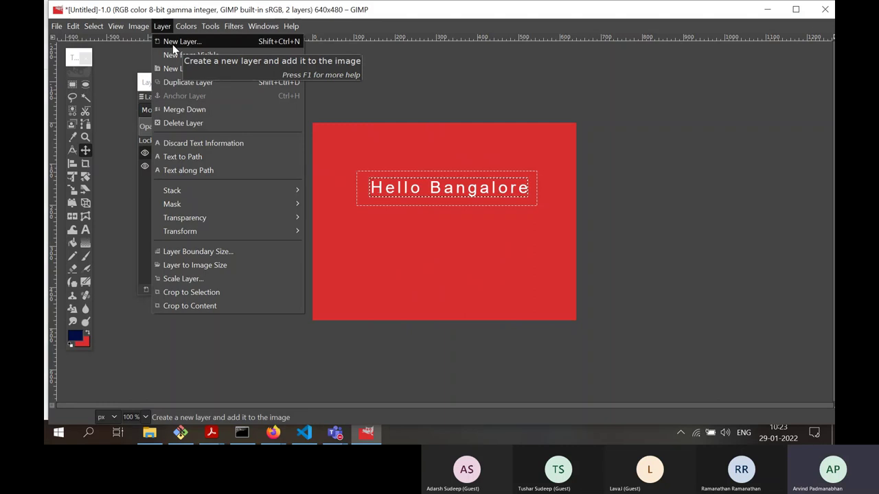
click(173, 44)
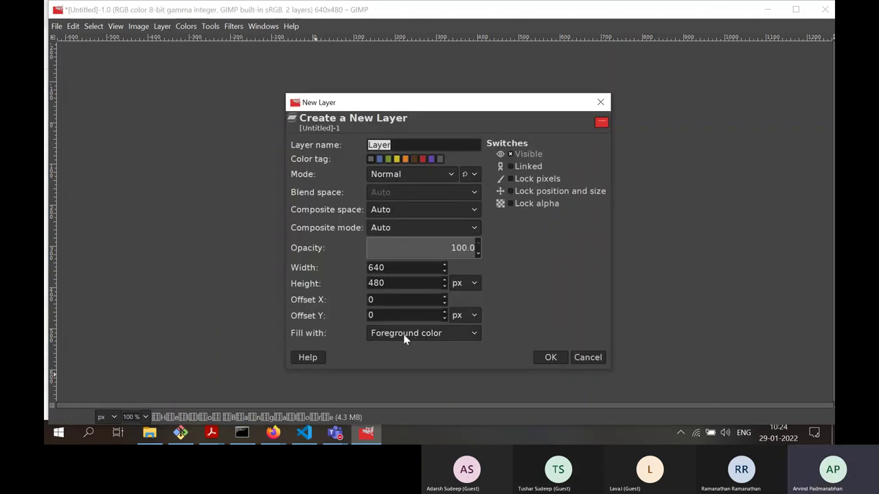
click(451, 335)
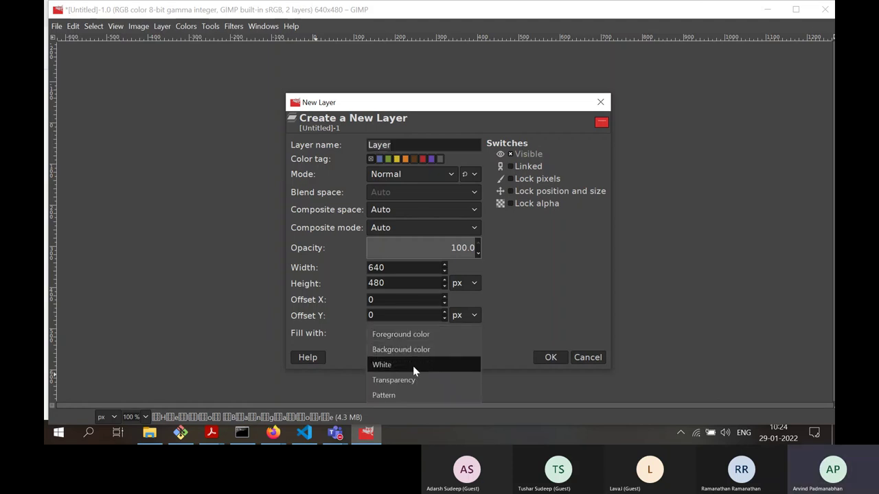
click(418, 380)
click(552, 356)
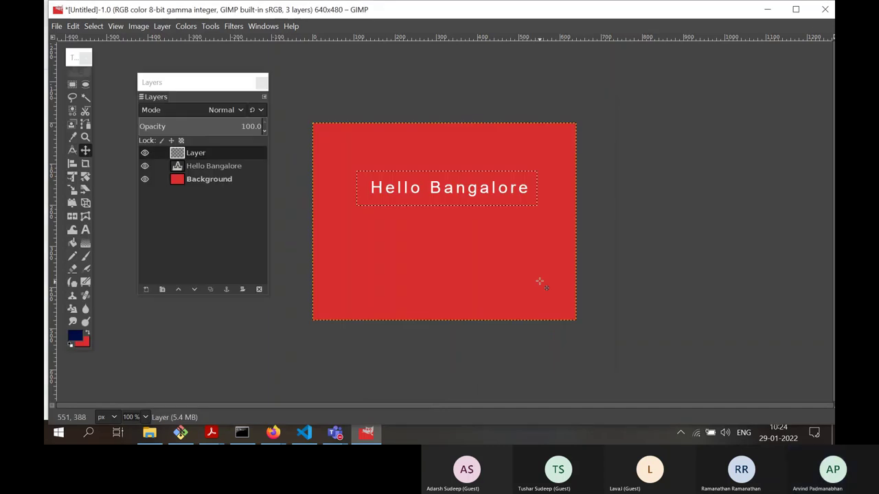
click(202, 157)
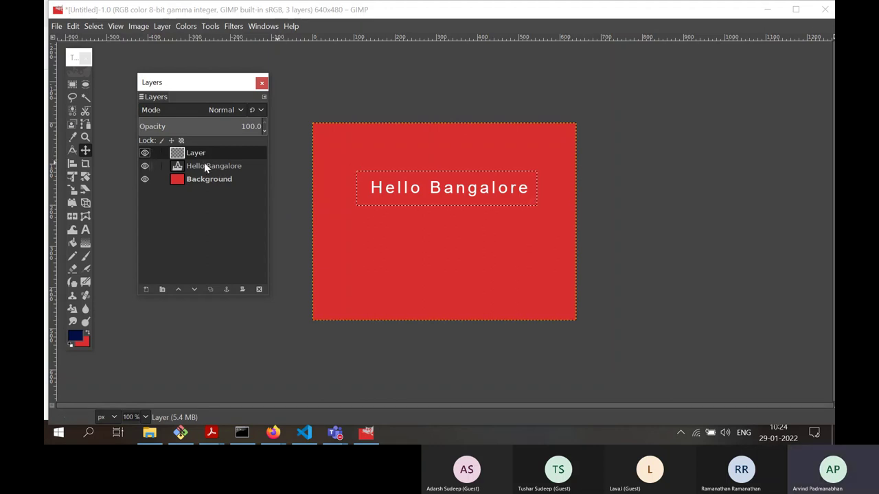
click(194, 289)
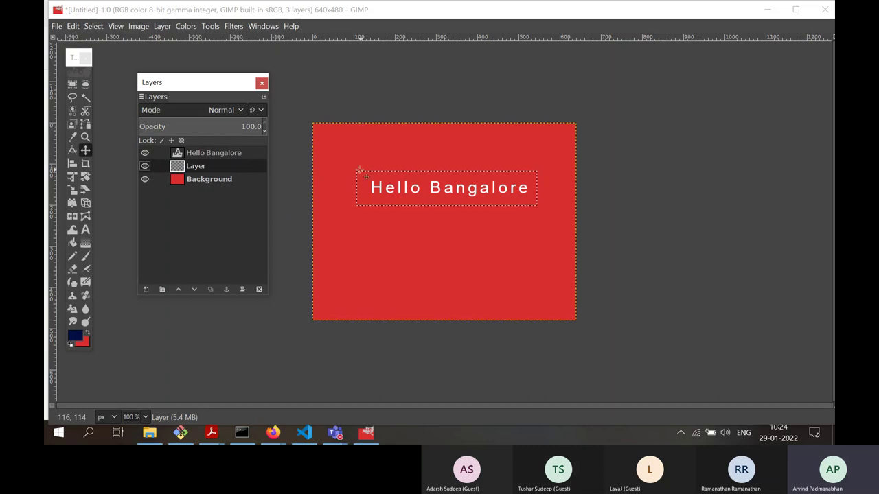
- Draw a rectangular selection around the text, fill it with the navy foreground color on the new layer, and keep that layer active
key(r)
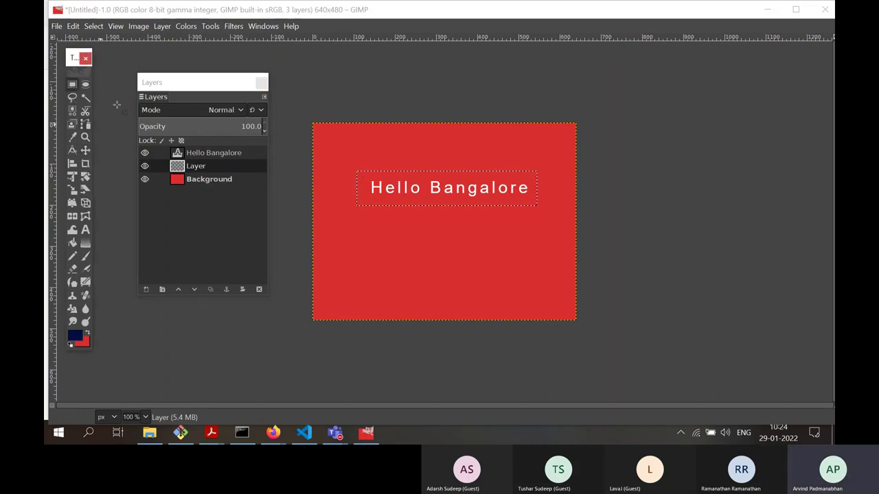
drag(356, 171, 542, 208)
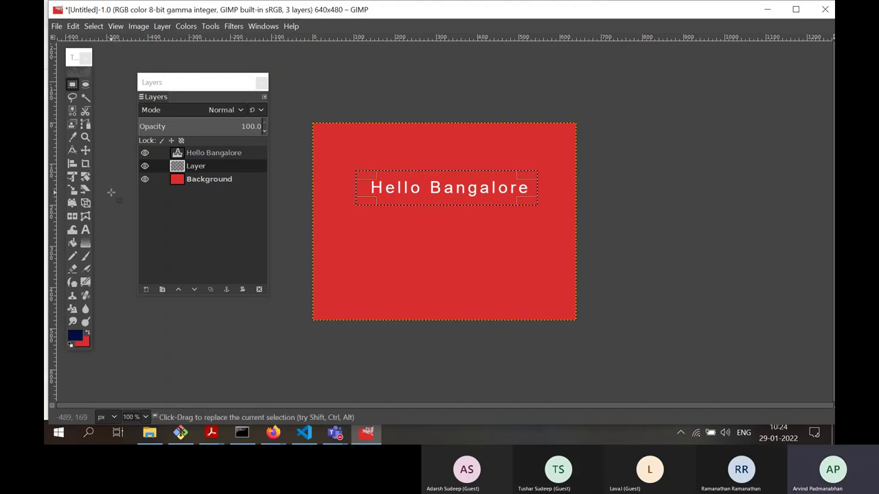
click(72, 26)
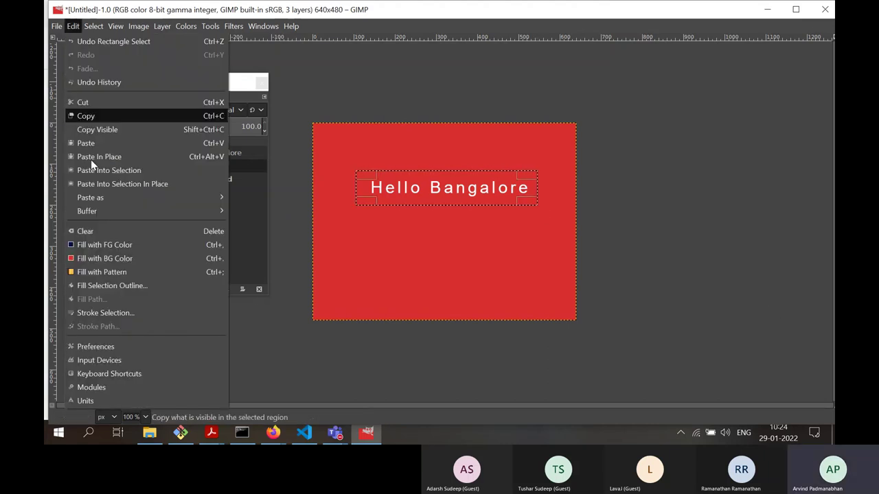
click(108, 246)
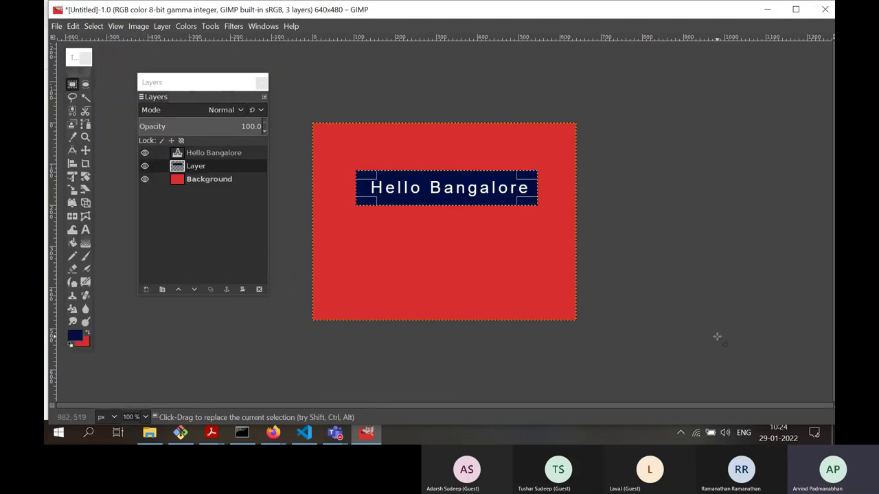
click(206, 180)
click(208, 172)
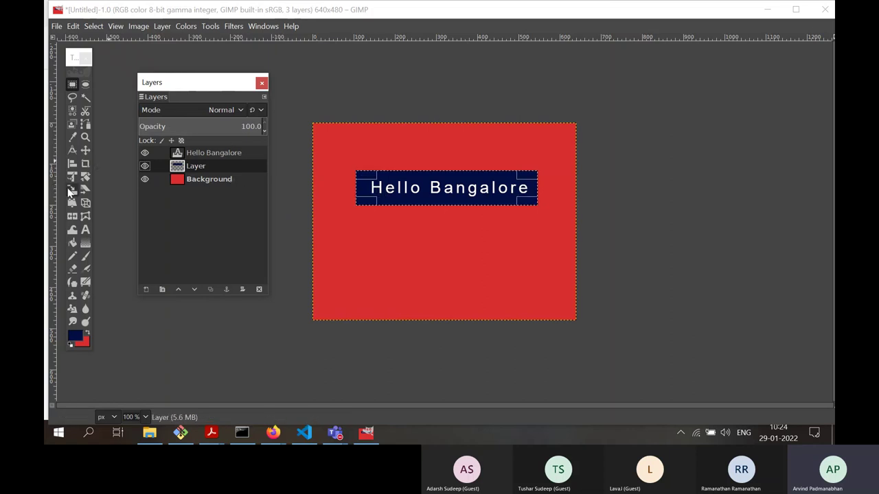
- Move the navy box on its layer down to the canvas's lower half, and place the "Hello Bangalore" text back over it
click(85, 150)
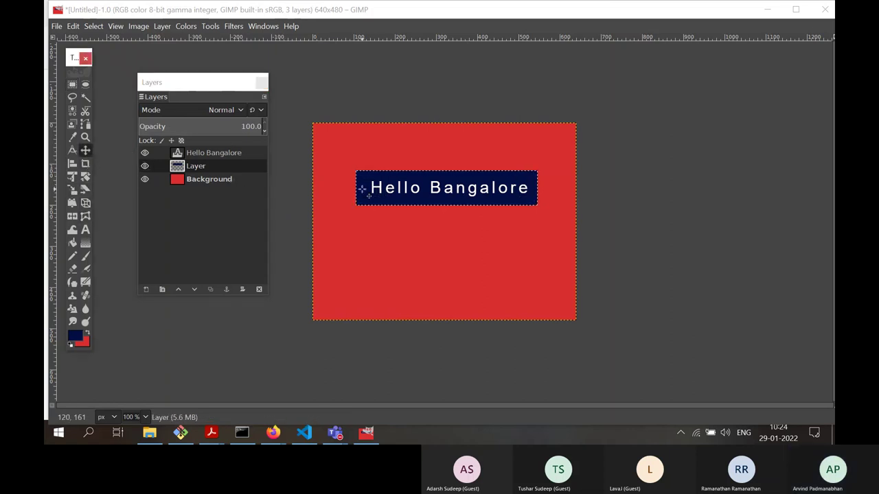
drag(361, 189, 352, 251)
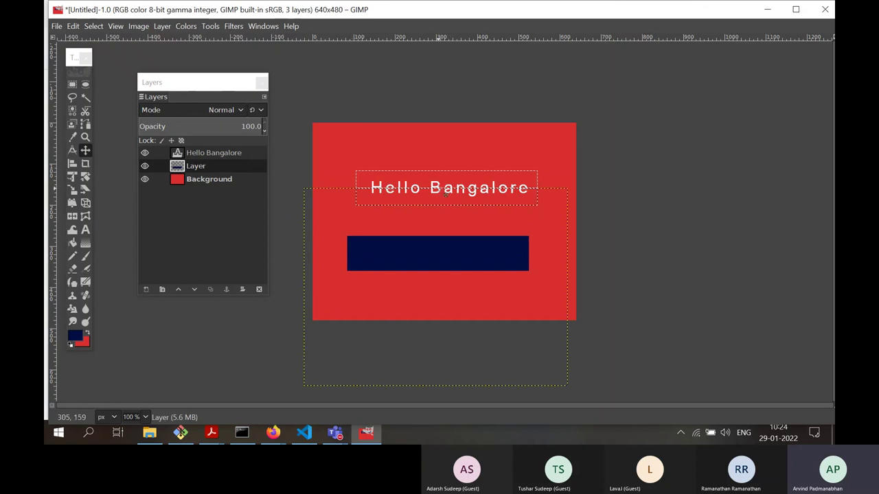
click(202, 152)
drag(457, 183, 448, 249)
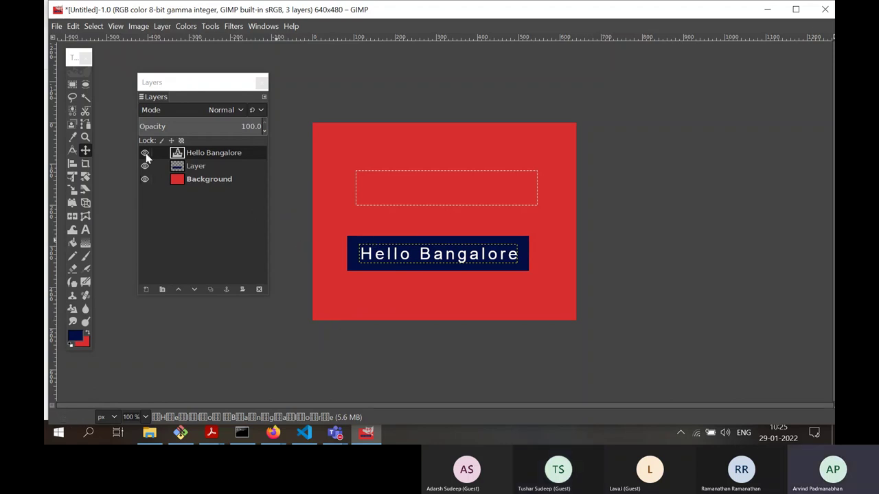
- Set the font size of the "Hello Bangalore" text to 50 px
click(86, 232)
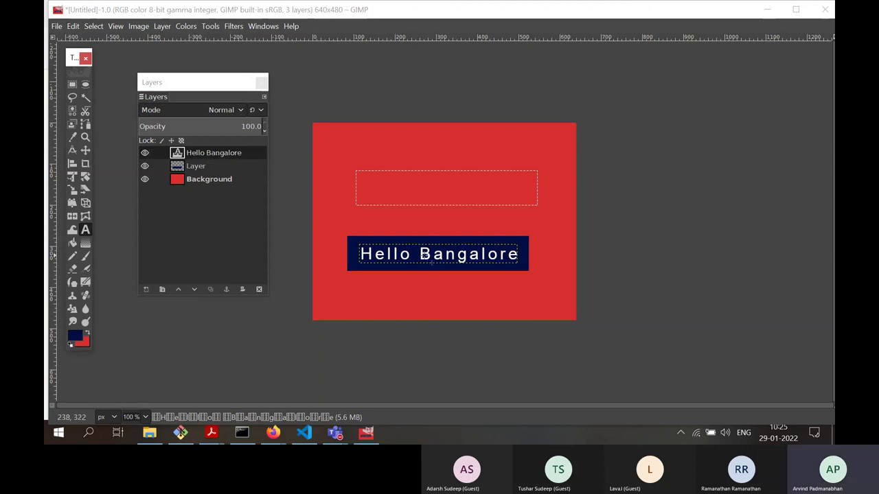
click(440, 256)
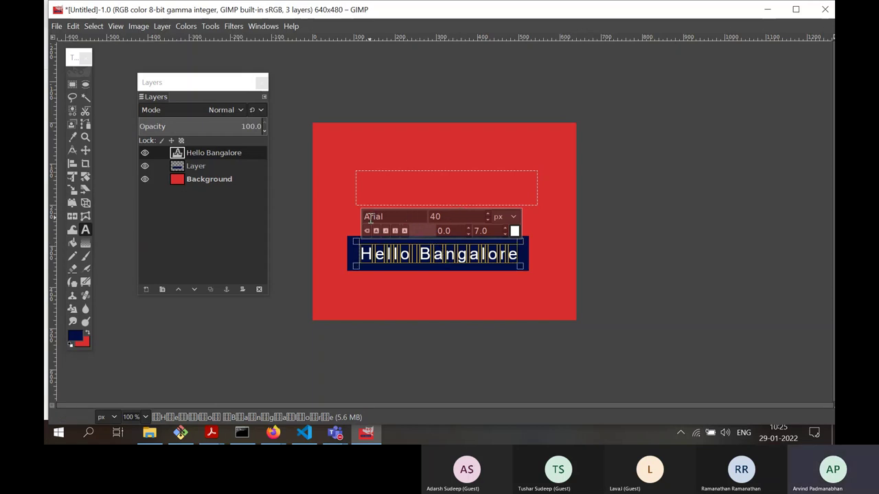
double_click(460, 219)
text(5)
key(Return)
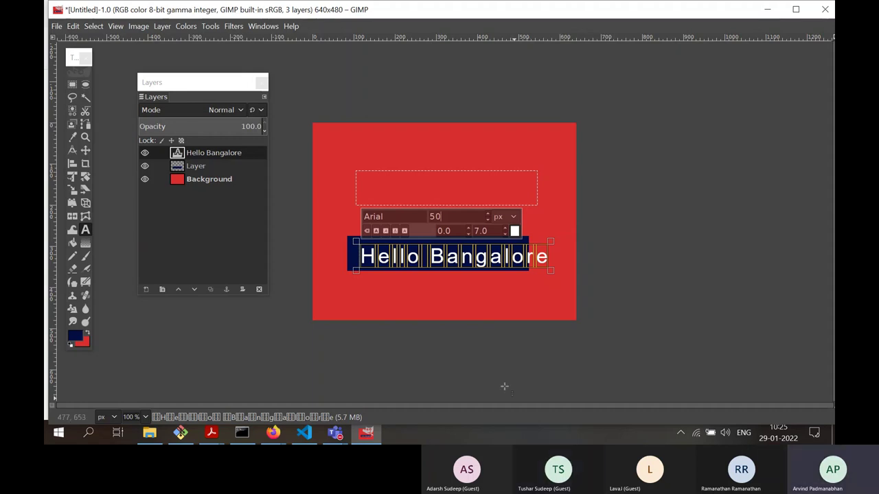
- Change the color of the "Hello Bangalore" text to yellow and finish editing the text
click(514, 232)
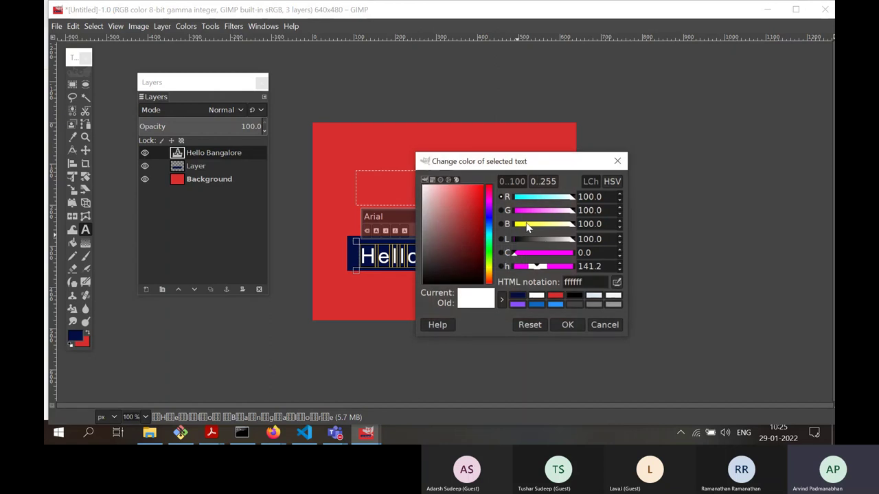
click(527, 225)
click(567, 325)
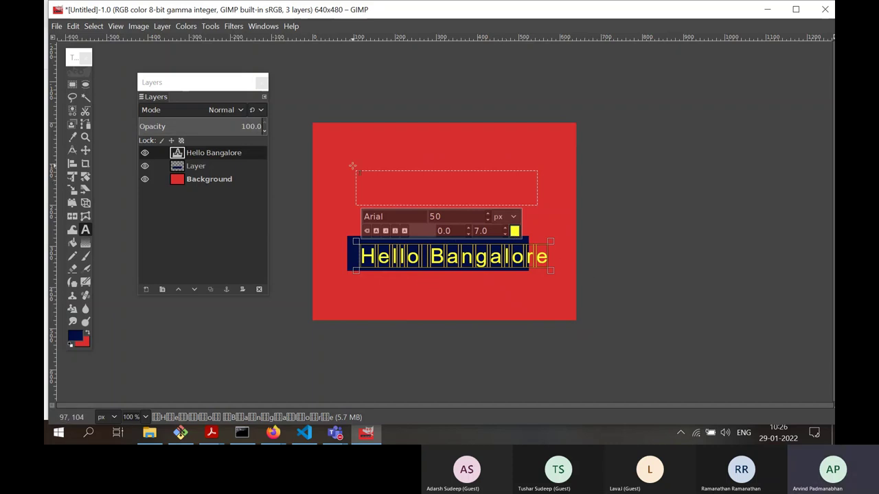
drag(177, 82, 171, 61)
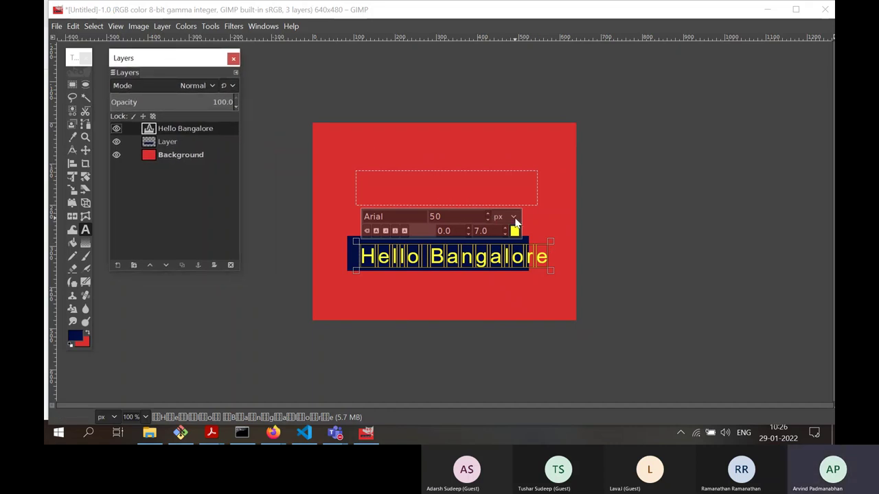
click(666, 211)
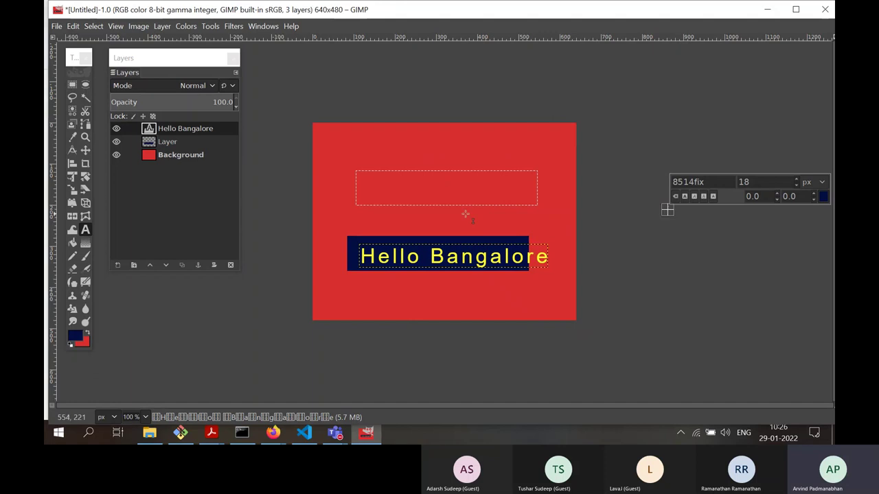
- On the Background layer, draw an elliptical selection about 394 x 181 px above the navy box and fill it with the foreground color
click(155, 157)
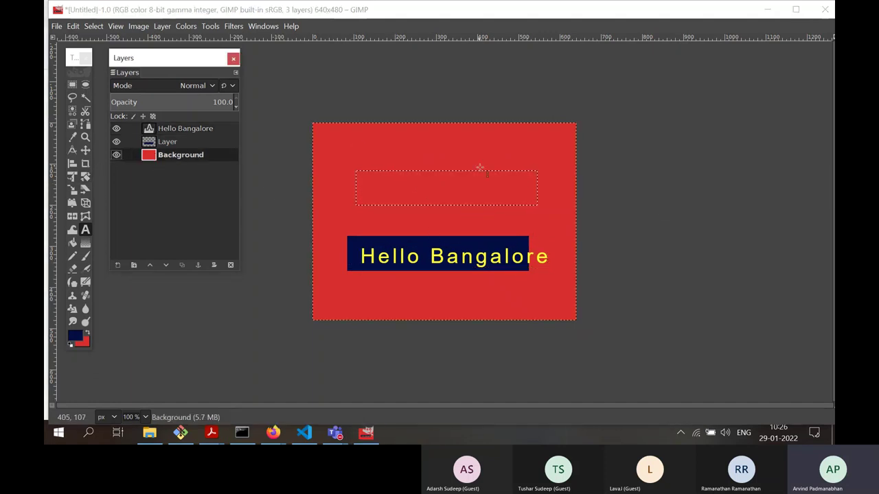
click(86, 87)
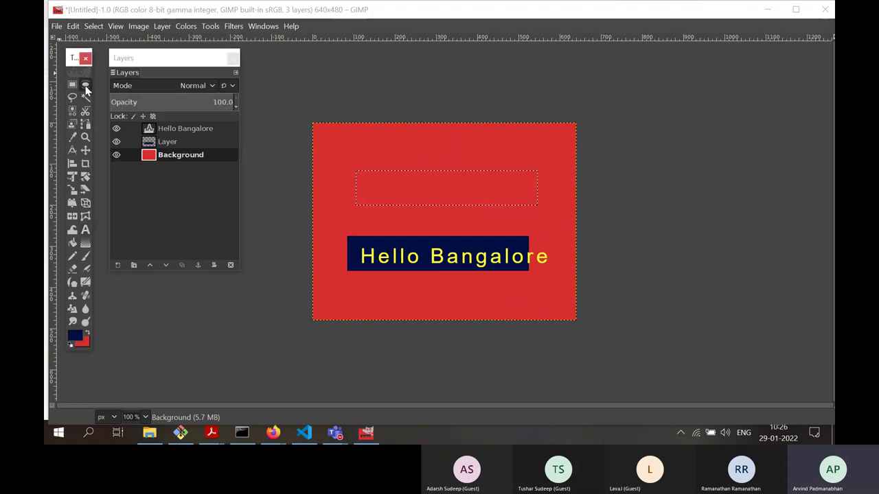
drag(369, 141, 531, 214)
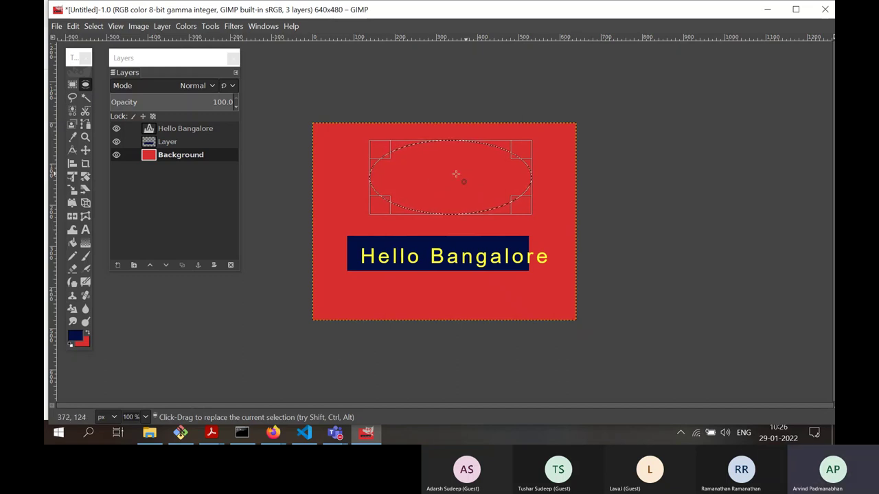
click(72, 27)
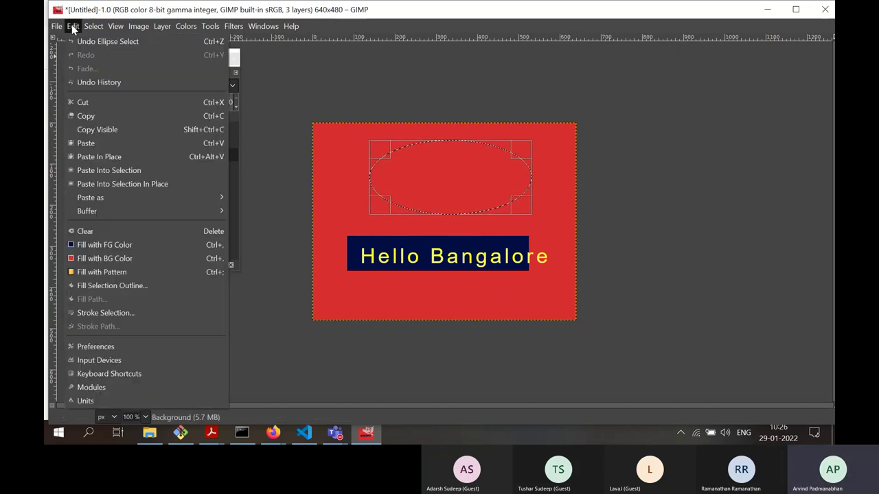
click(122, 244)
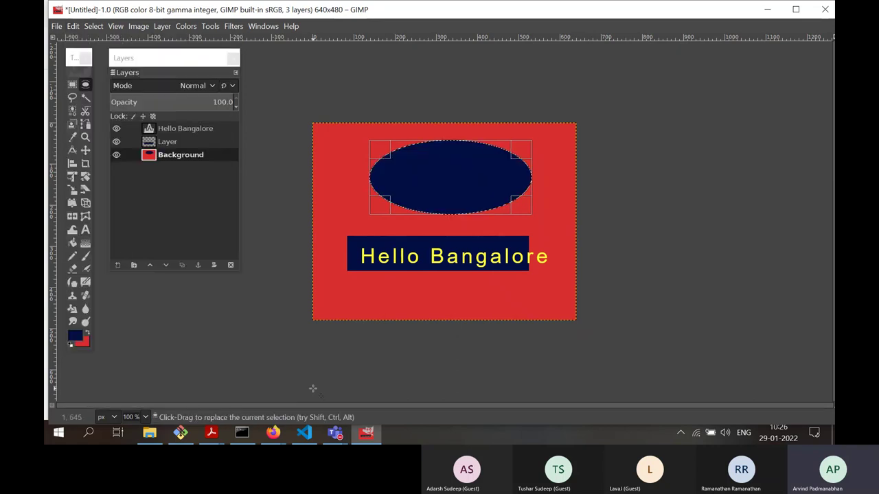
- Fill the elliptical selection on the Background layer with the active pattern
click(72, 27)
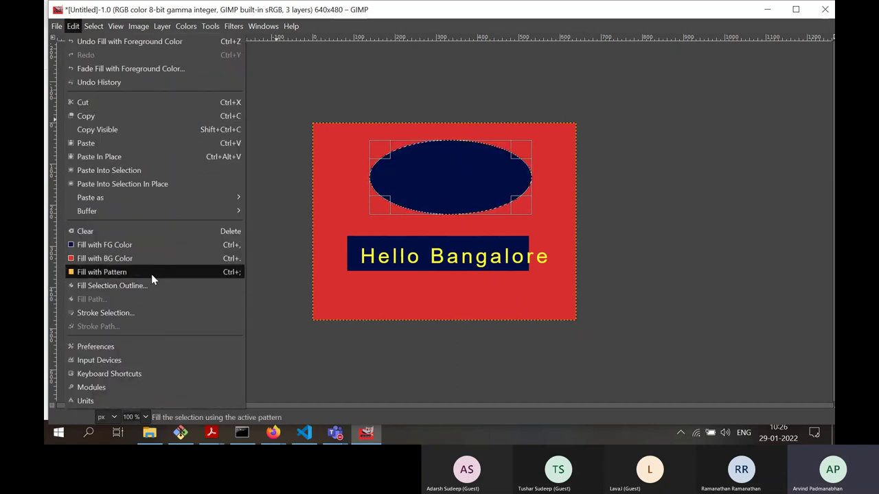
click(152, 272)
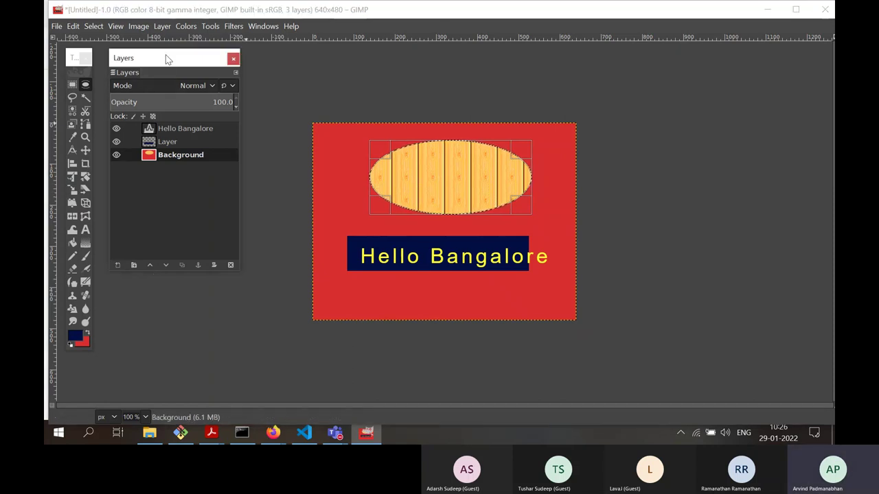
drag(166, 58, 192, 66)
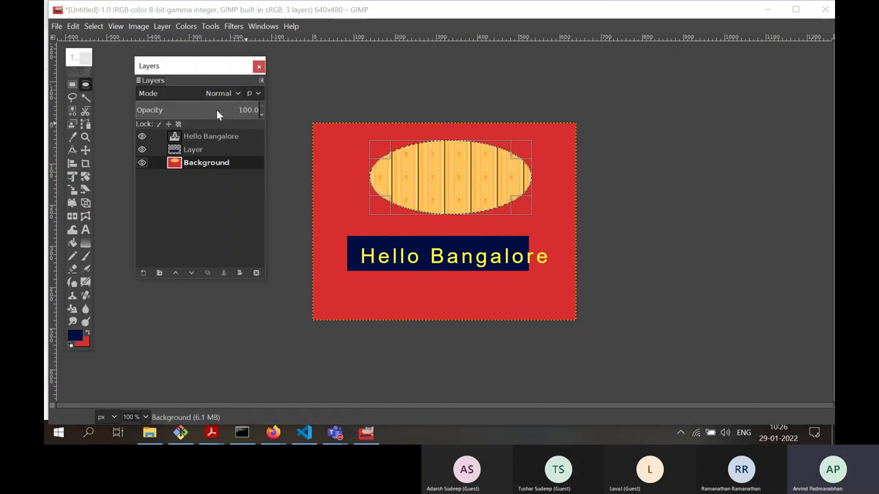
- Examine the Ellipse Select tool options and the fill commands available for the elliptical selection
double_click(85, 84)
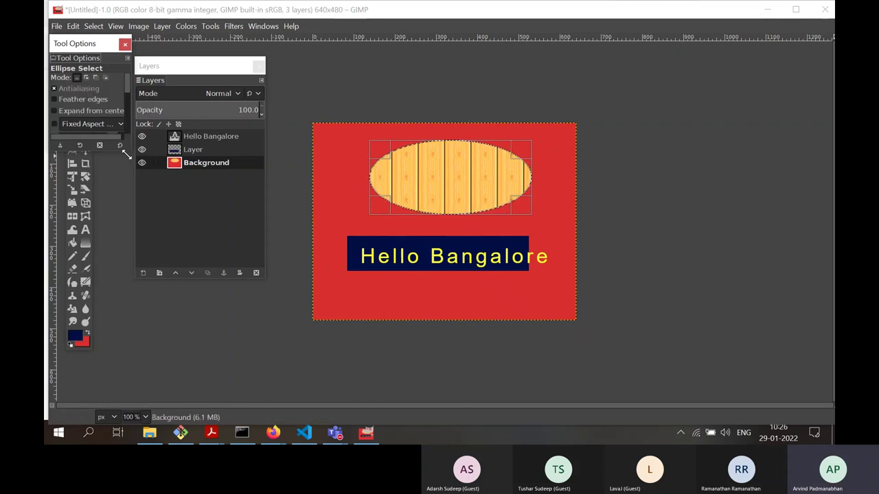
drag(130, 156, 261, 357)
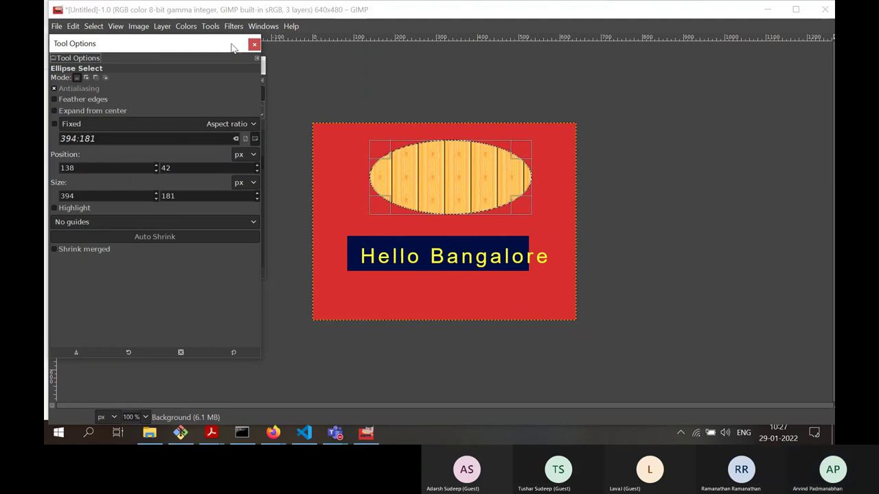
click(254, 44)
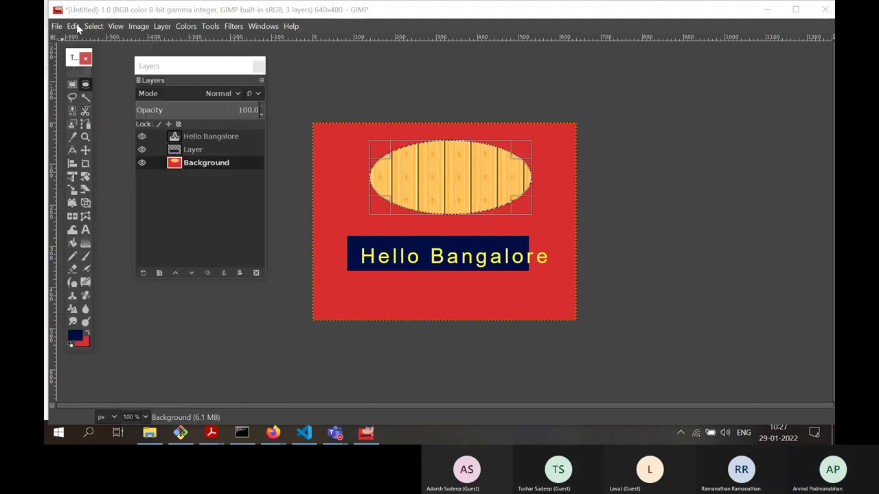
click(74, 26)
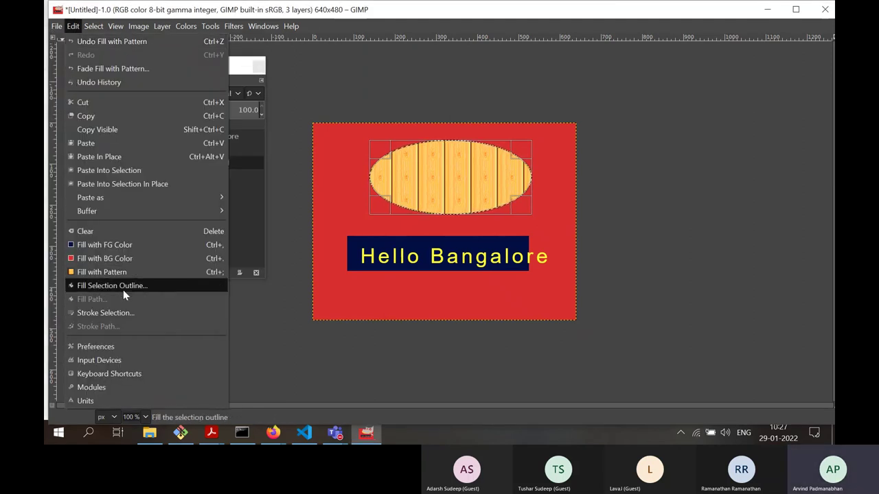
click(406, 174)
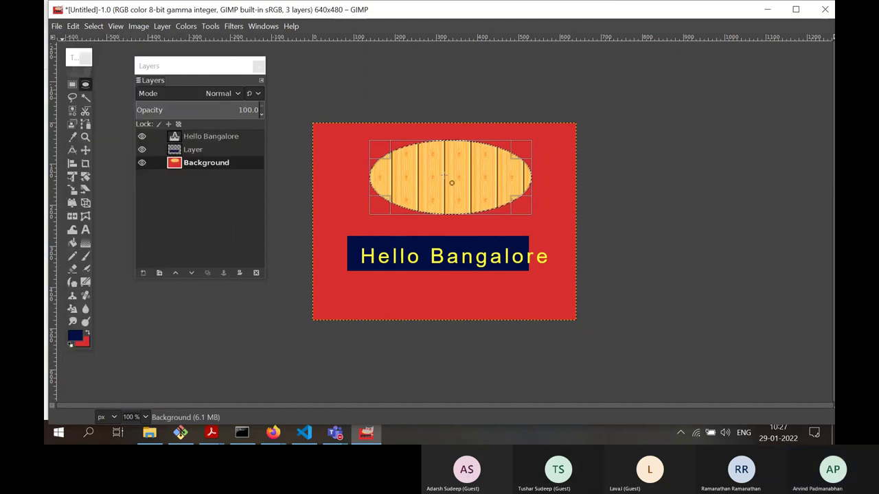
right_click(410, 168)
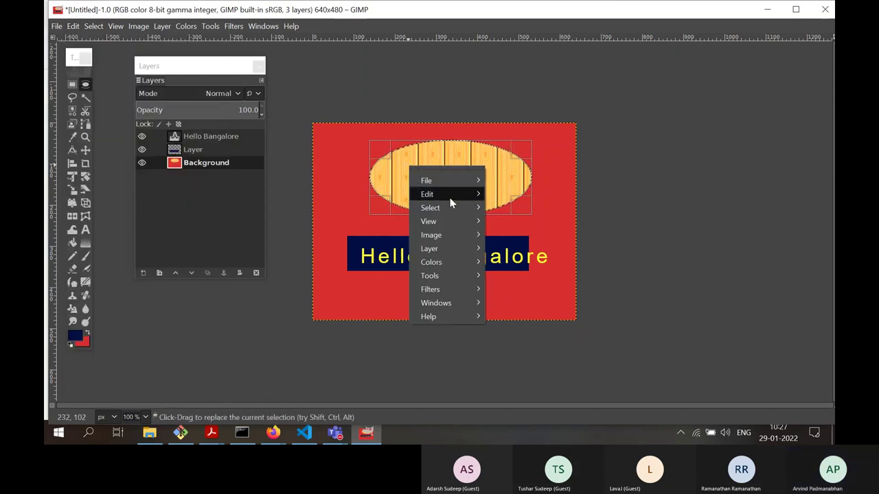
click(73, 27)
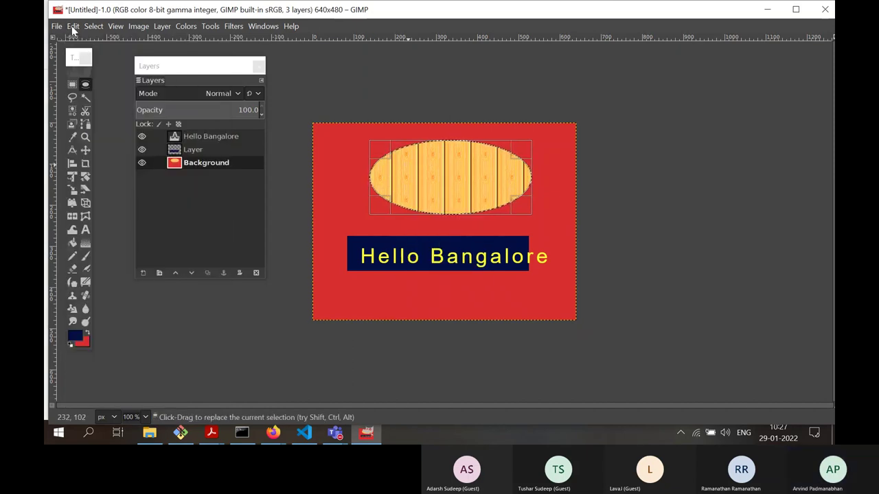
click(73, 28)
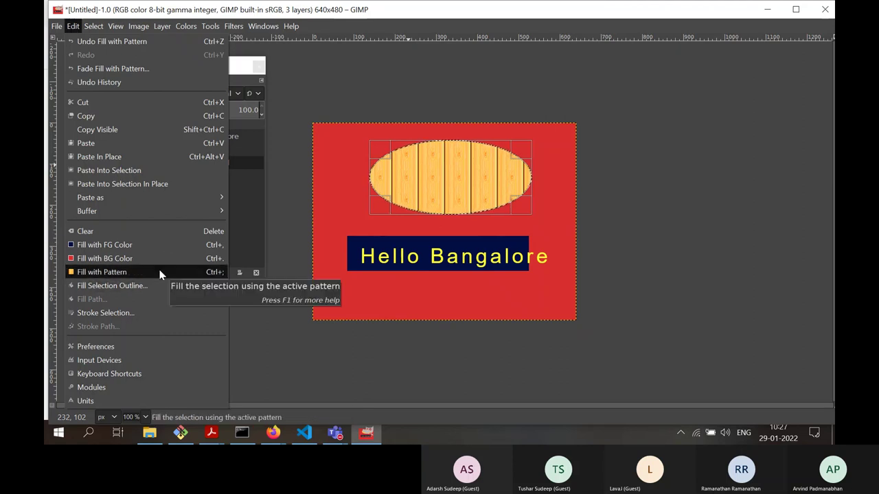
click(236, 343)
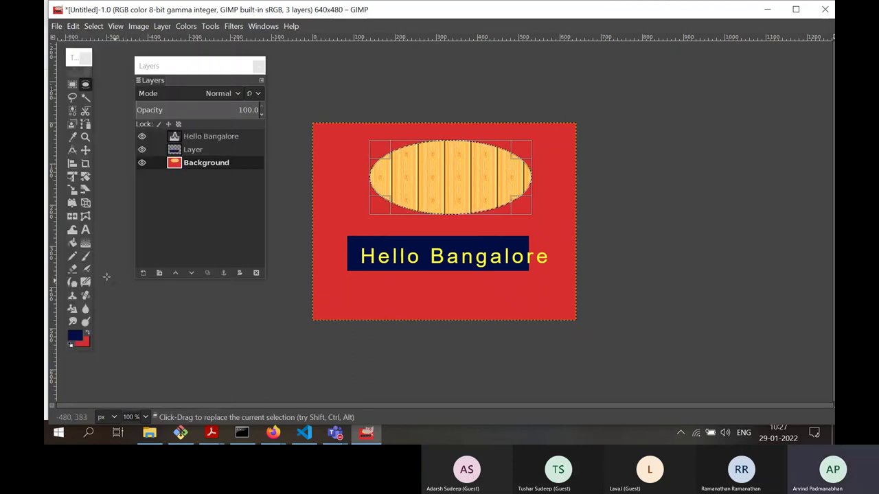
- Activate the Gradient tool, show its options in an enlarged window and choose the Linear shape
click(86, 243)
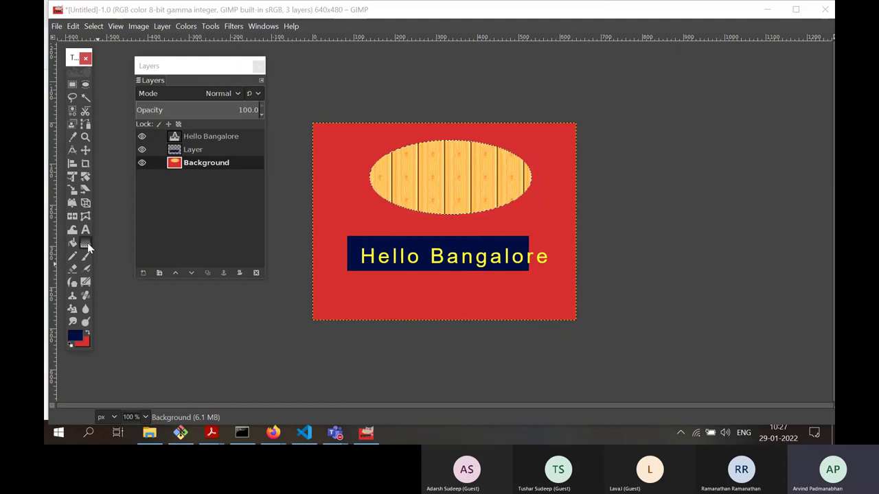
double_click(87, 242)
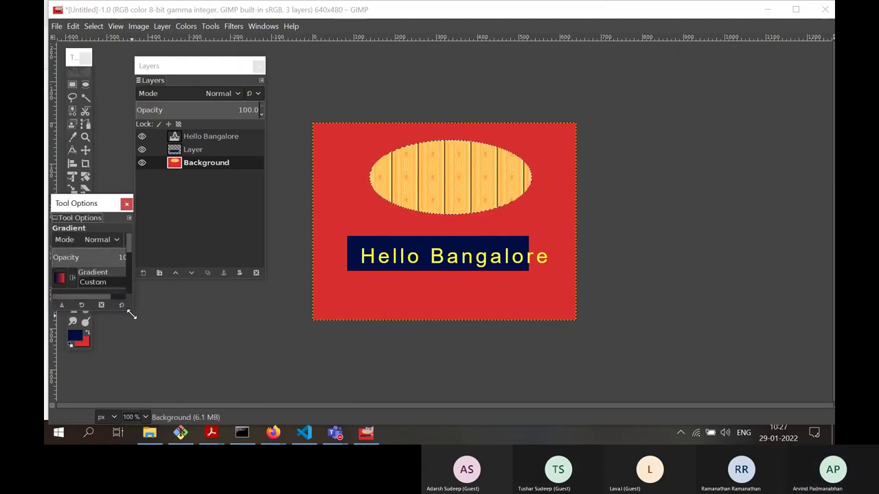
drag(131, 314, 271, 405)
drag(149, 201, 169, 133)
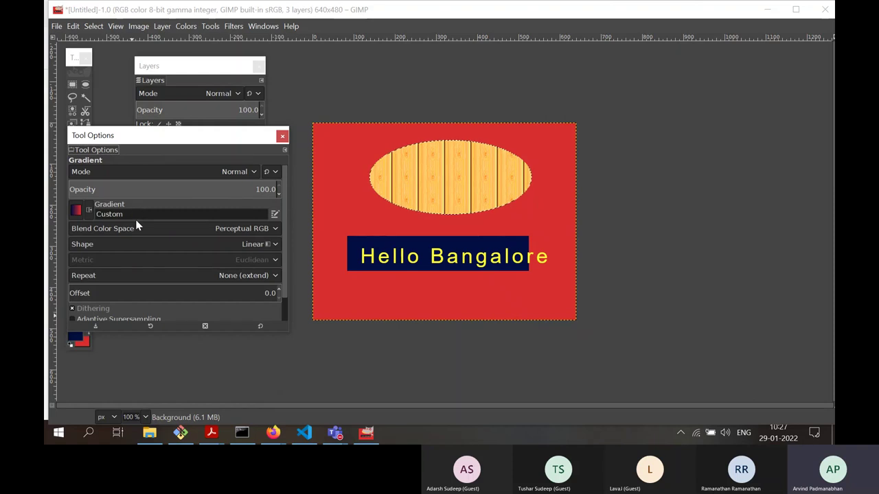
click(179, 245)
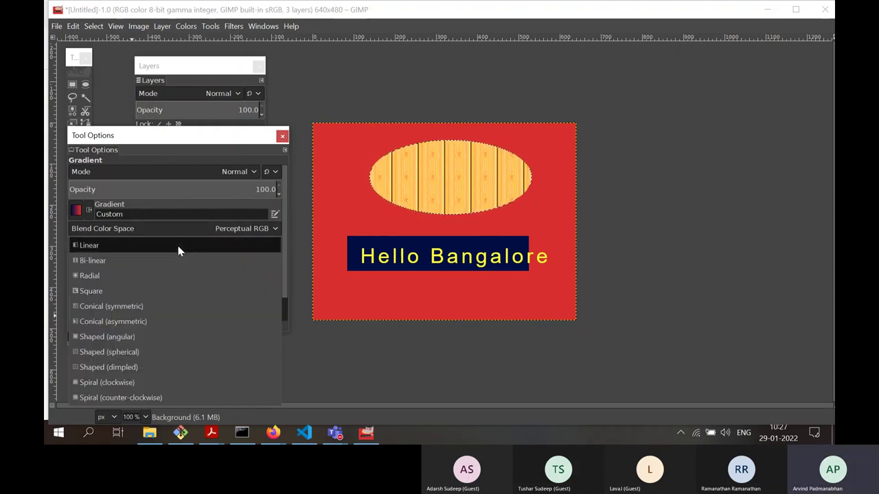
click(119, 245)
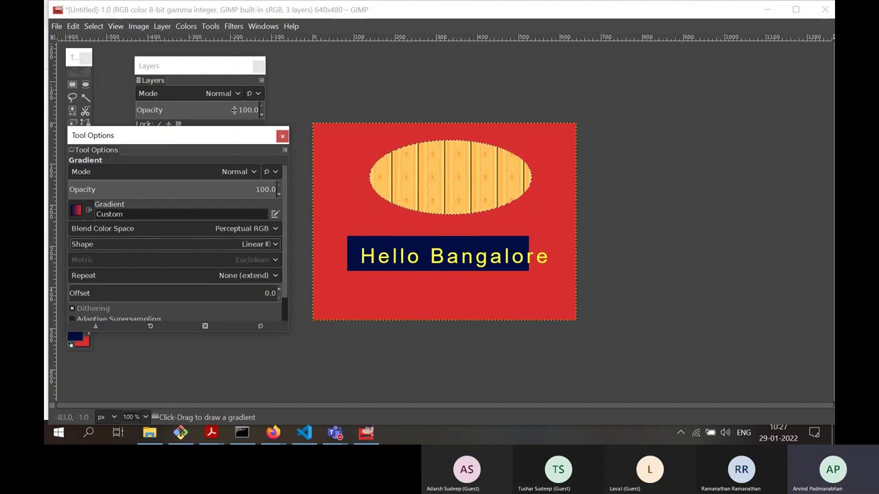
- Review the zoom levels and enlarge the image view to 2:1 (200%)
click(115, 27)
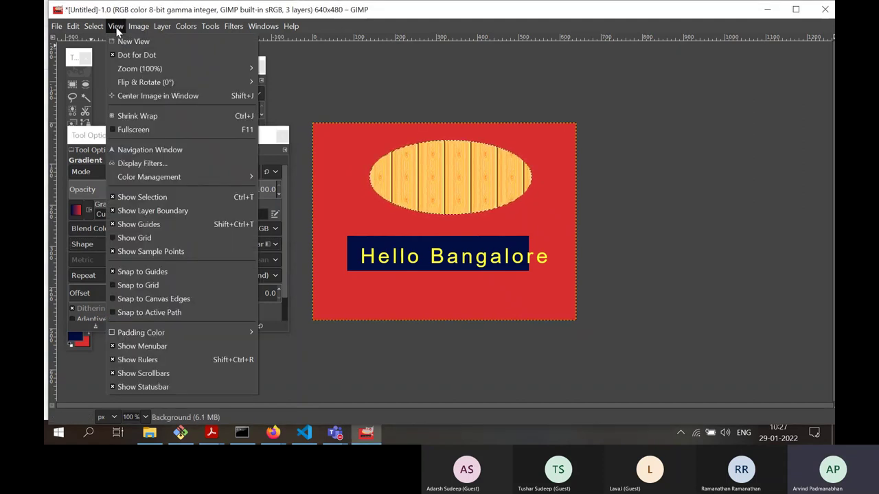
mouse_move(127, 71)
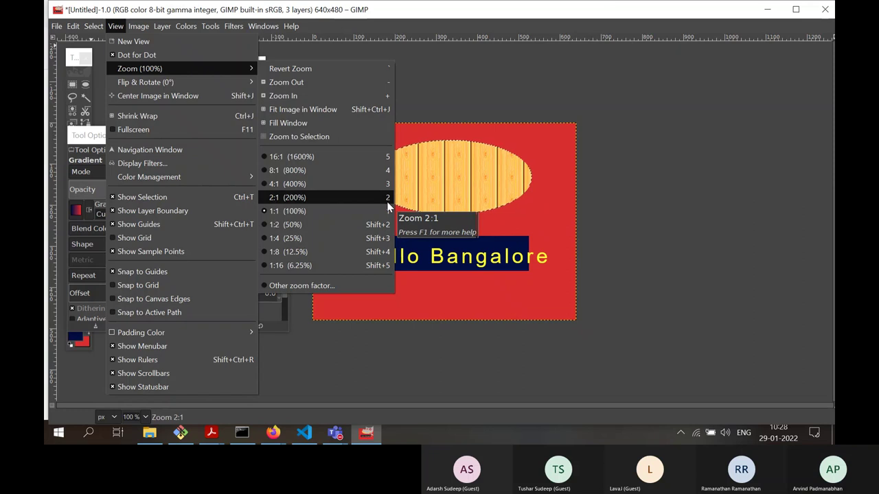
click(398, 15)
key(2)
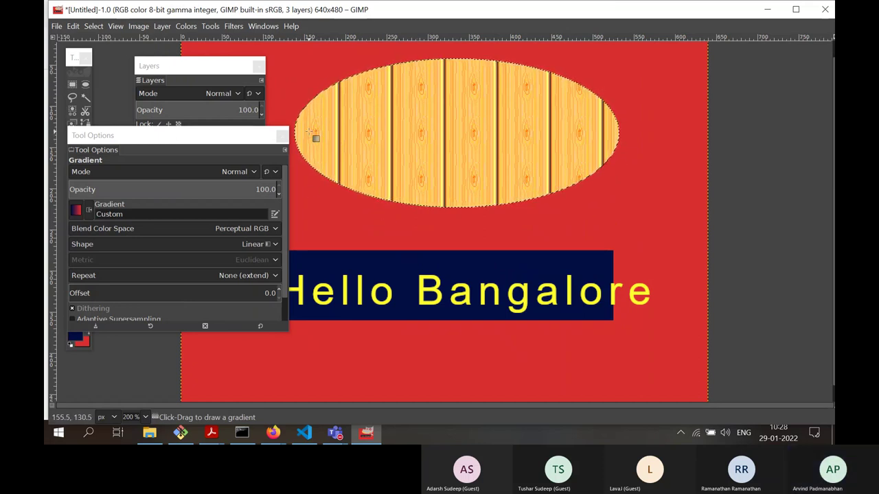
- Draw a linear gradient about 340 px long across the elliptical selection and enlarge the Tool Options window
drag(309, 131, 591, 129)
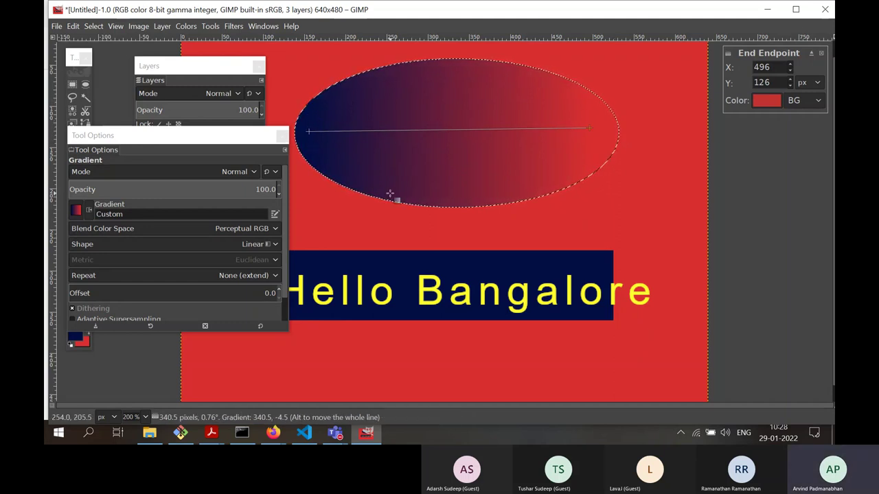
drag(206, 135, 217, 76)
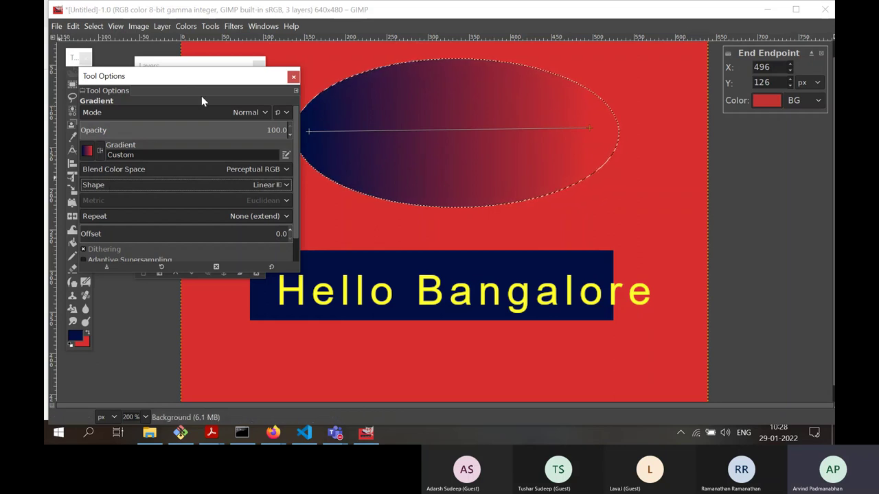
drag(206, 83, 214, 72)
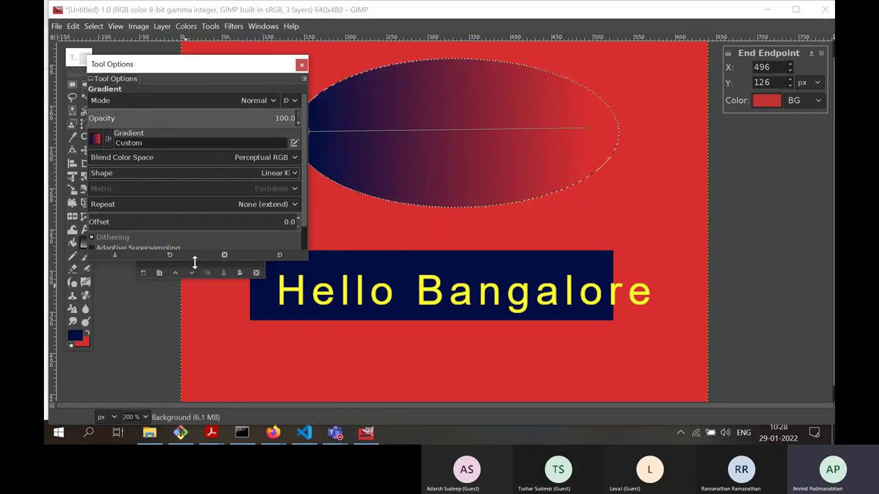
drag(194, 262, 193, 374)
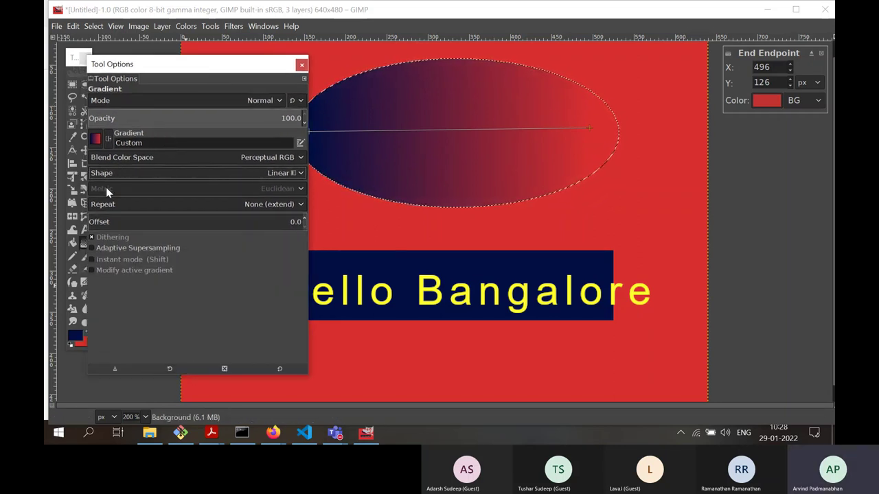
- Set the gradient shape to Bi-linear and replace the linear gradient with a new one about 346 px long across the ellipse
click(124, 174)
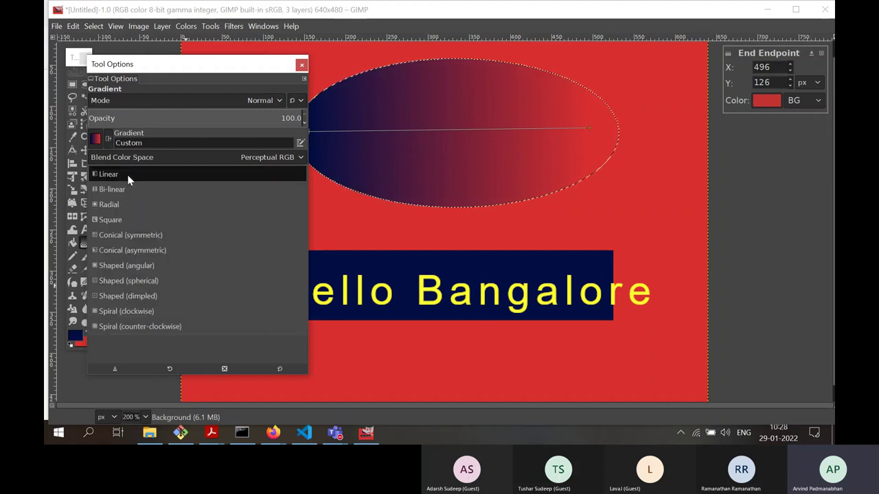
click(127, 175)
click(127, 174)
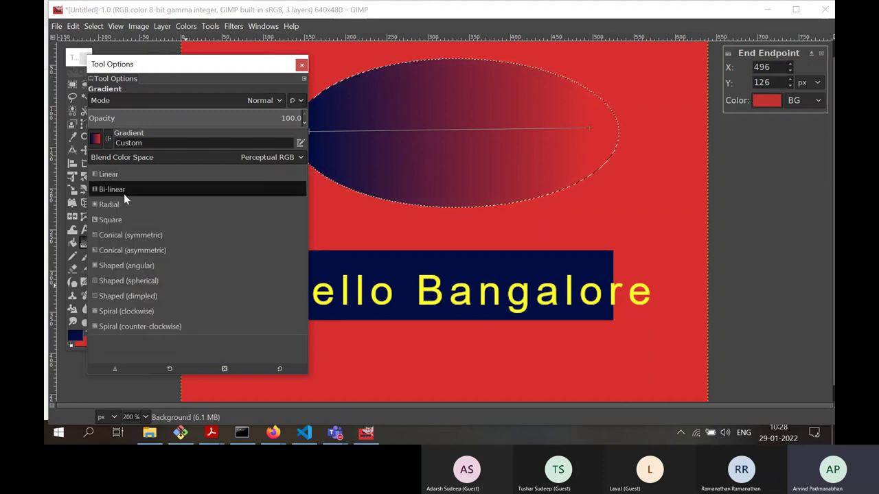
click(124, 193)
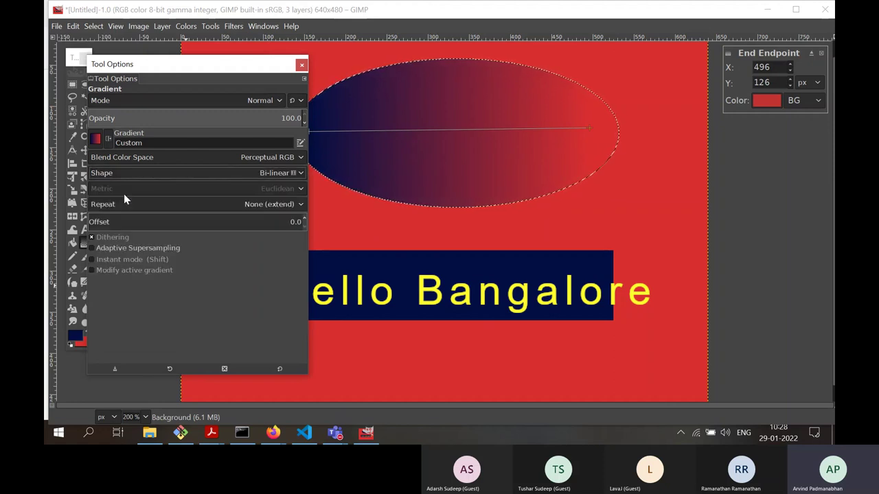
click(340, 122)
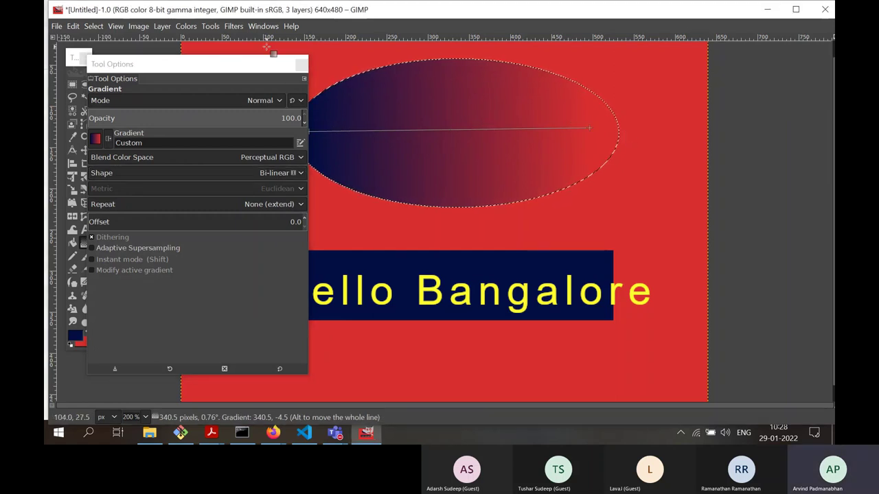
drag(287, 71, 238, 107)
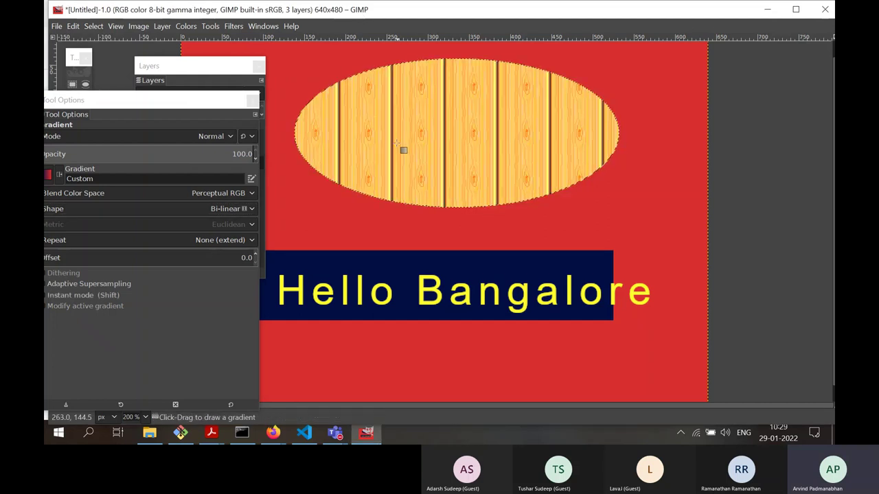
drag(310, 128, 582, 124)
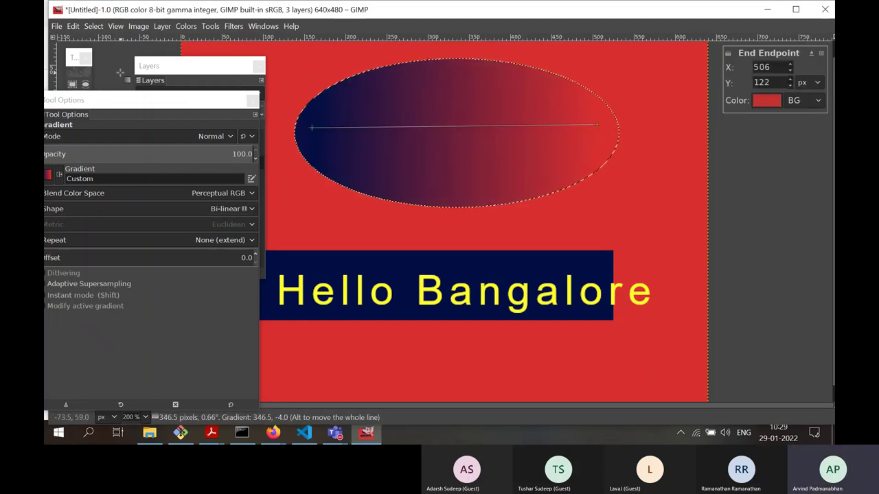
- Set the gradient shape to Radial and draw a new gradient about 152 px long from the ellipse's centre towards its lower-left edge
drag(144, 102, 226, 43)
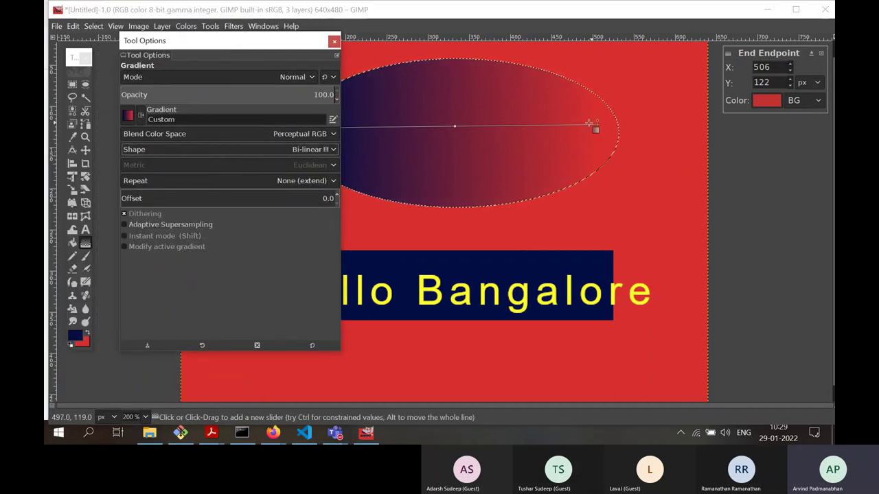
click(190, 155)
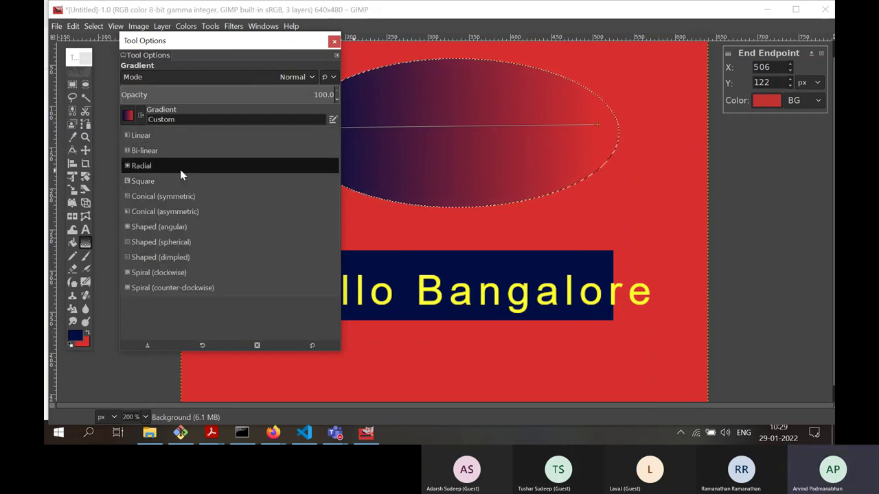
click(181, 169)
drag(219, 40, 112, 84)
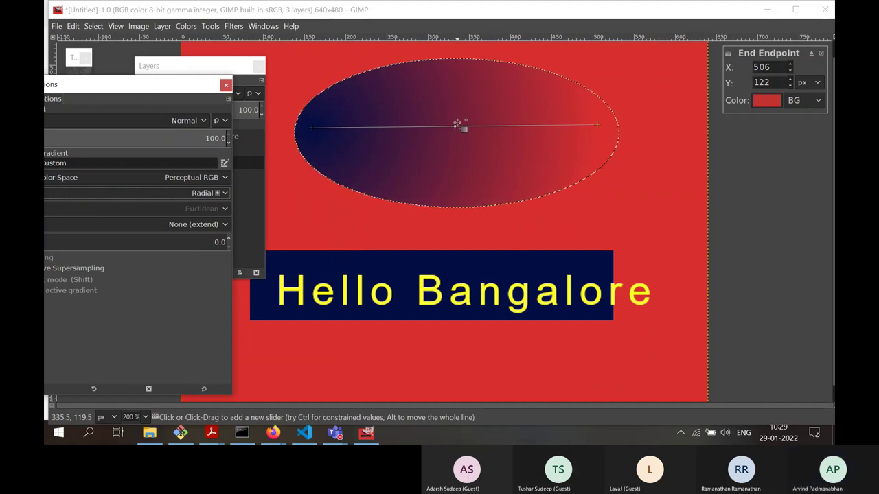
key(ctrl+semicolon)
drag(453, 122, 336, 165)
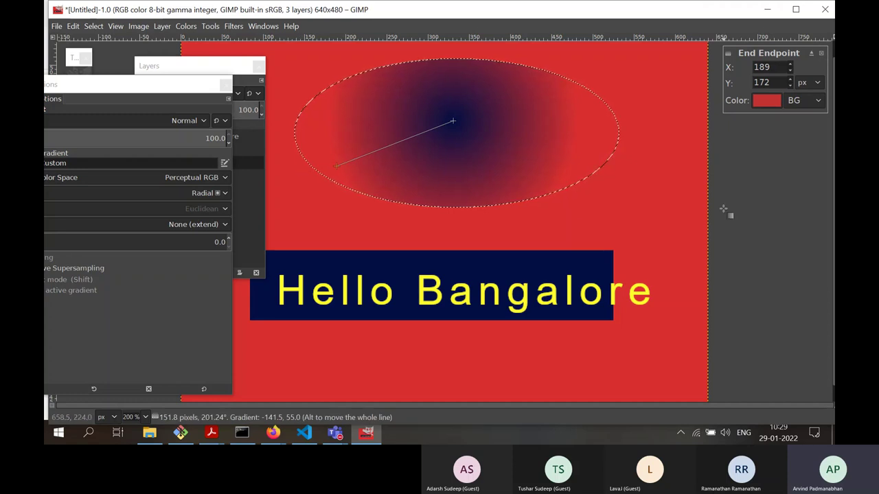
- Change the ellipse gradient's shape to Shaped (dimpled) and close the Tool Options window
drag(219, 81, 275, 68)
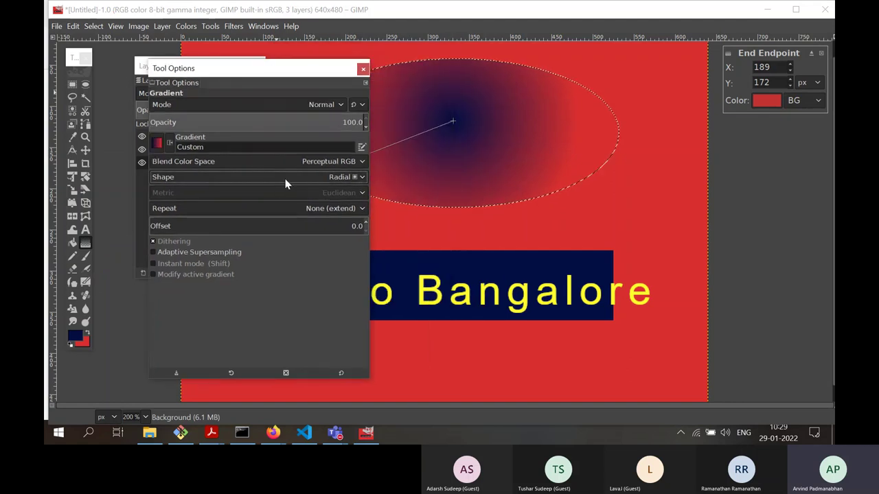
click(285, 181)
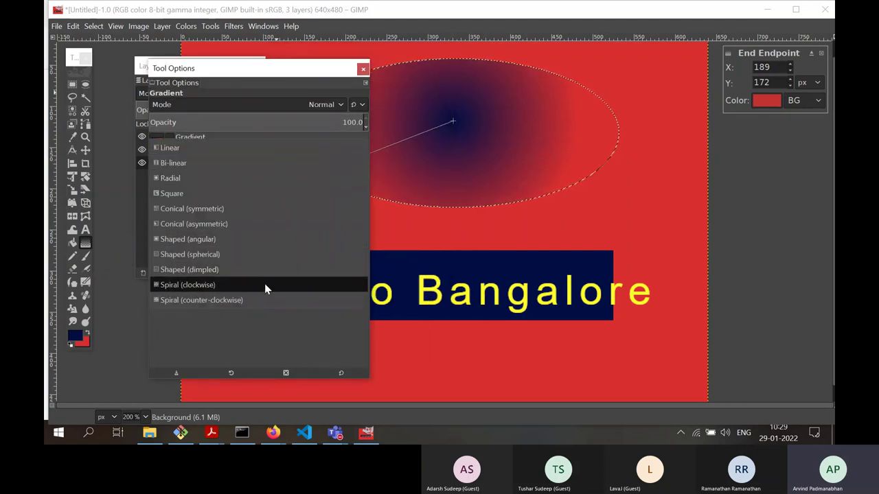
click(240, 173)
click(239, 174)
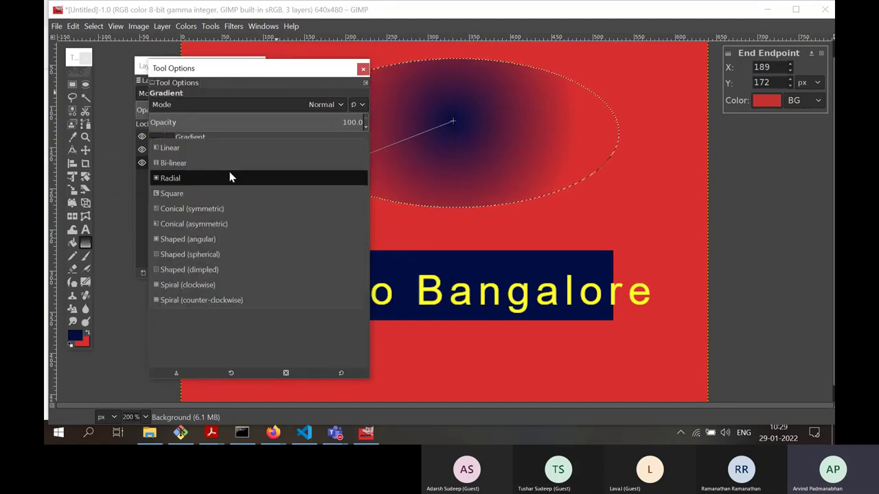
click(206, 270)
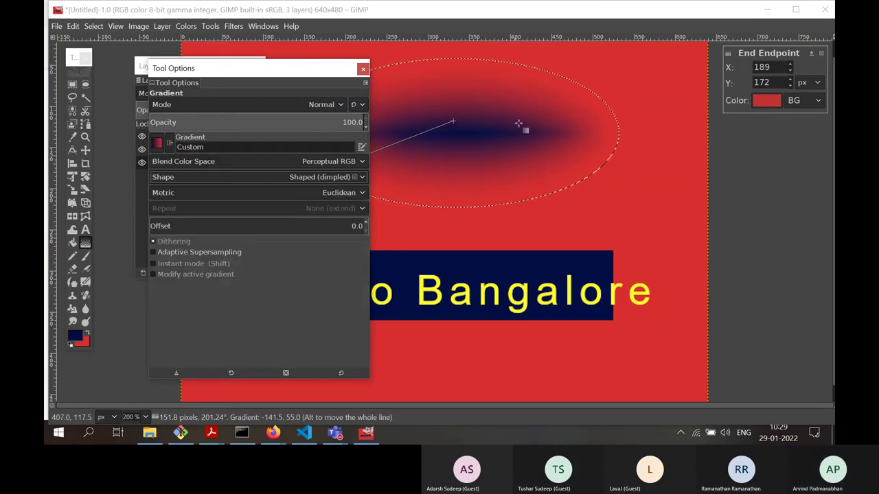
click(194, 230)
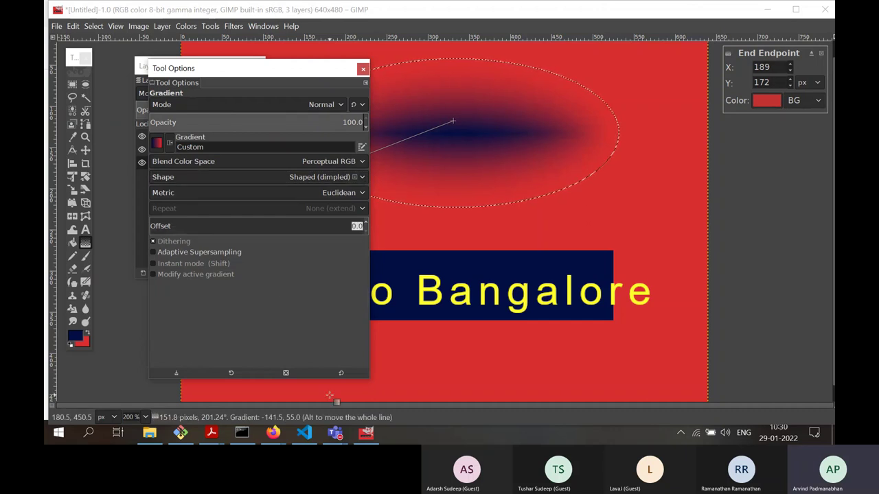
click(363, 68)
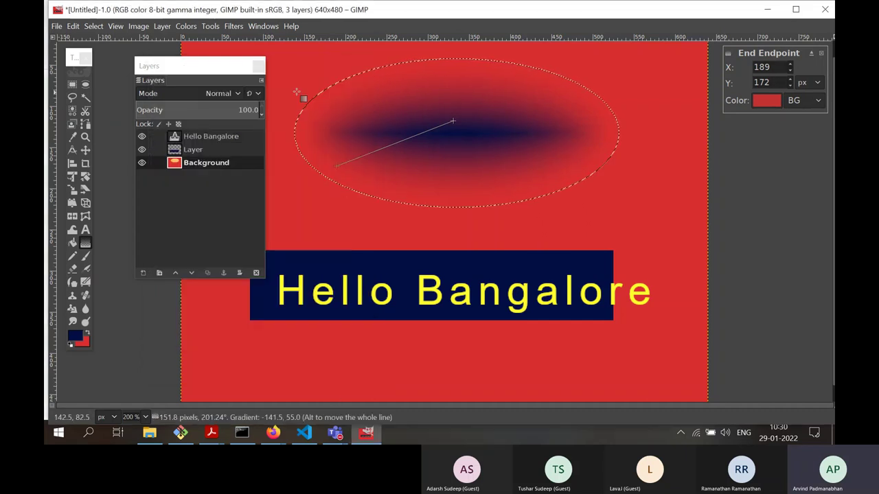
- Reopen the Layers dialog beside the toolbox, enlarge it to show all three layers, and return the image view to 100%
click(258, 65)
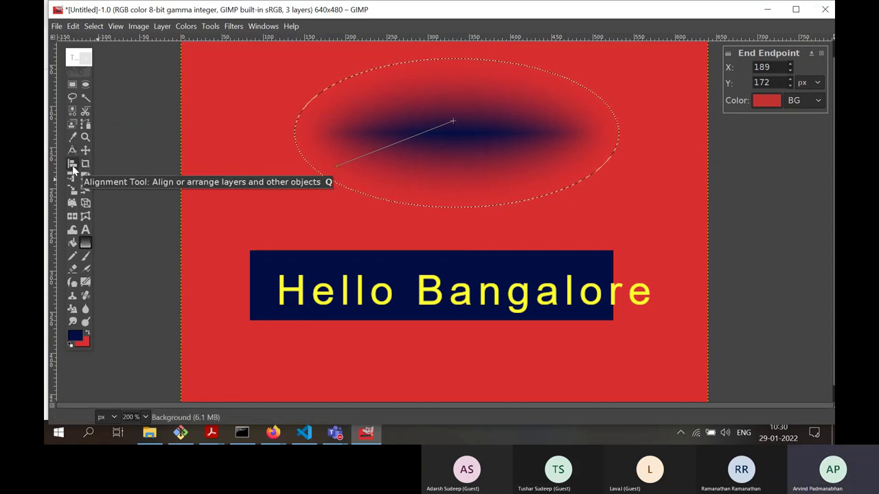
key(ctrl+l)
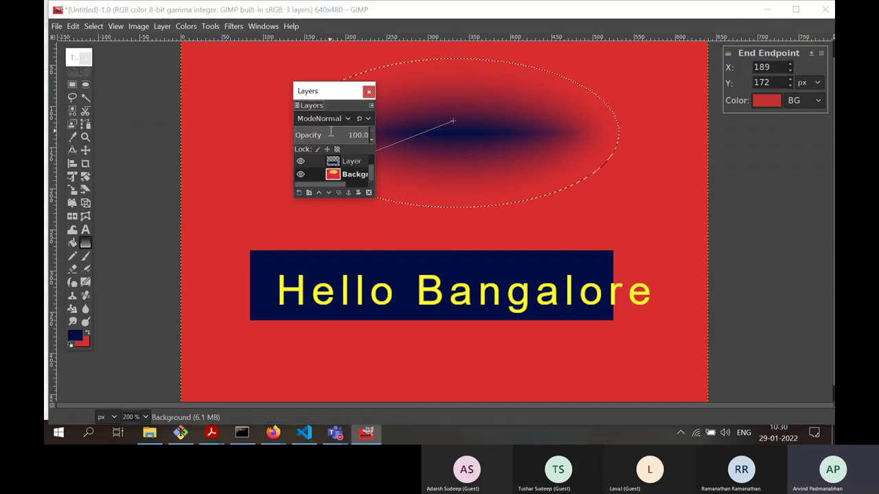
drag(343, 91, 151, 111)
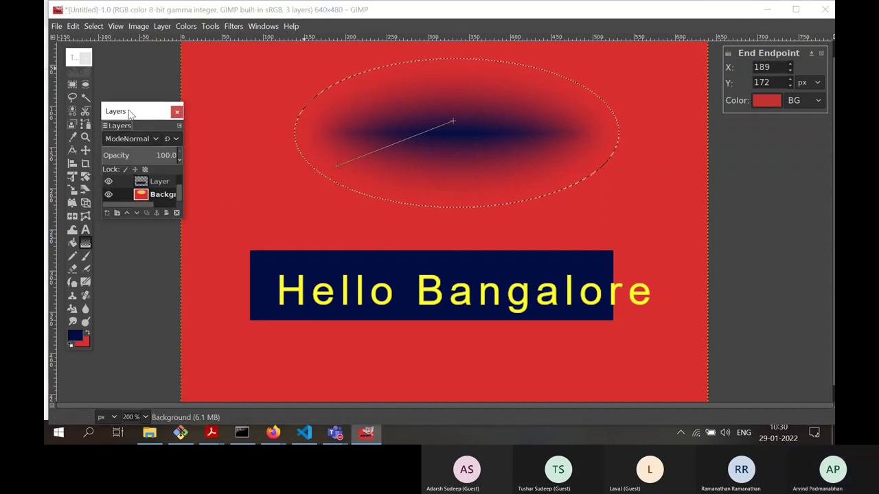
drag(157, 218, 165, 324)
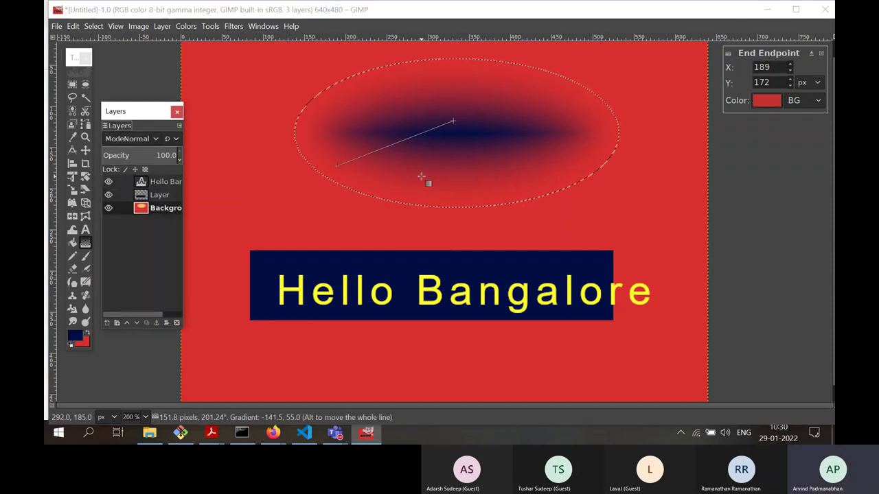
key(1)
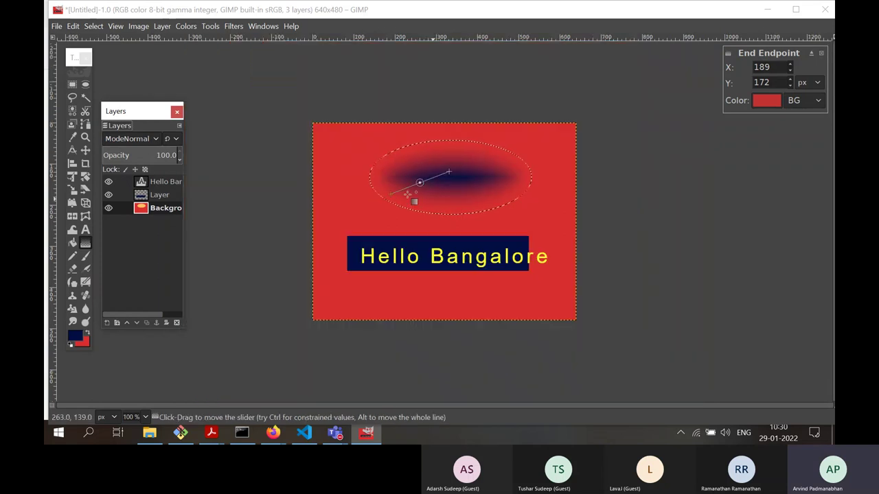
drag(143, 116, 171, 107)
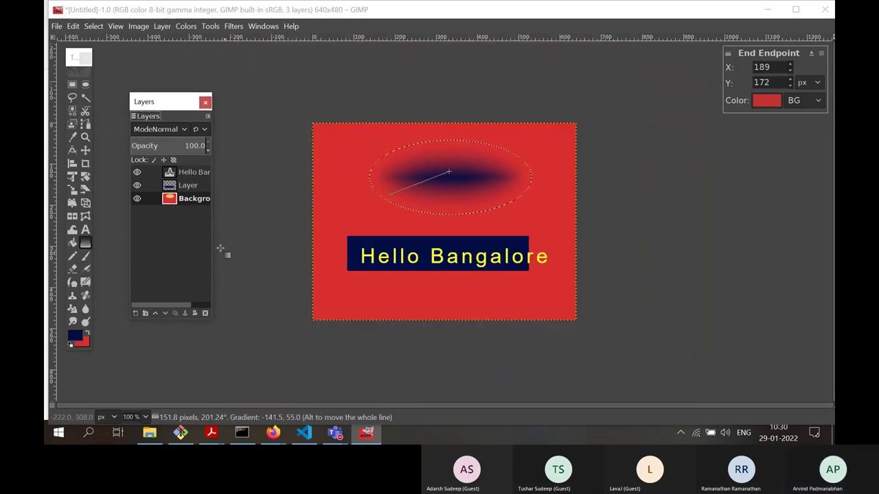
- Select the Hello Bangalore text layer, activate the Alignment tool and show its options in an enlarged window beside the image
click(194, 172)
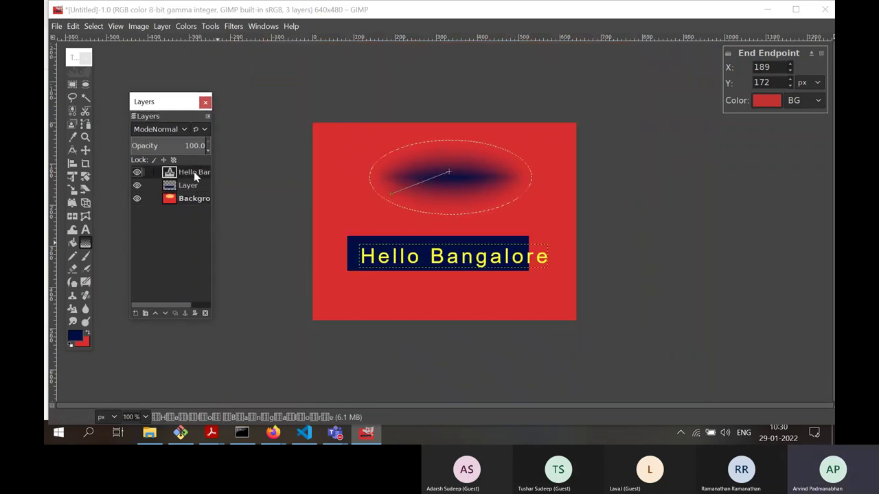
click(72, 166)
double_click(73, 166)
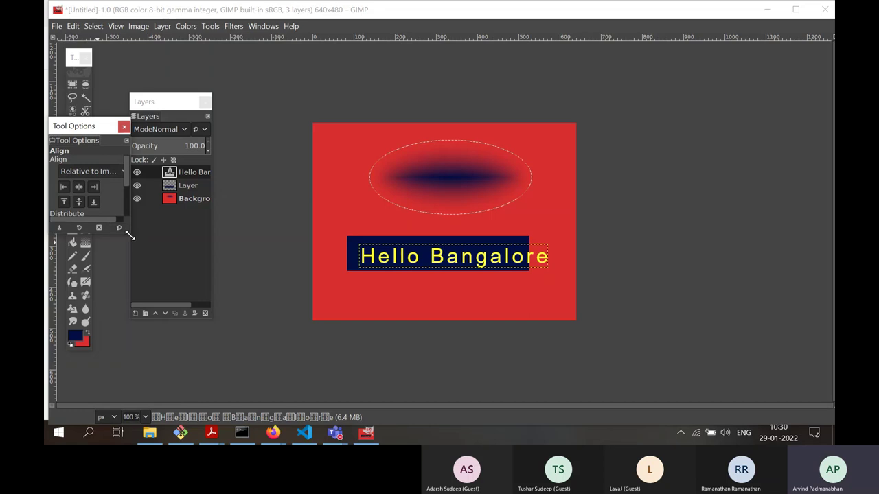
drag(127, 230, 265, 402)
drag(142, 127, 174, 97)
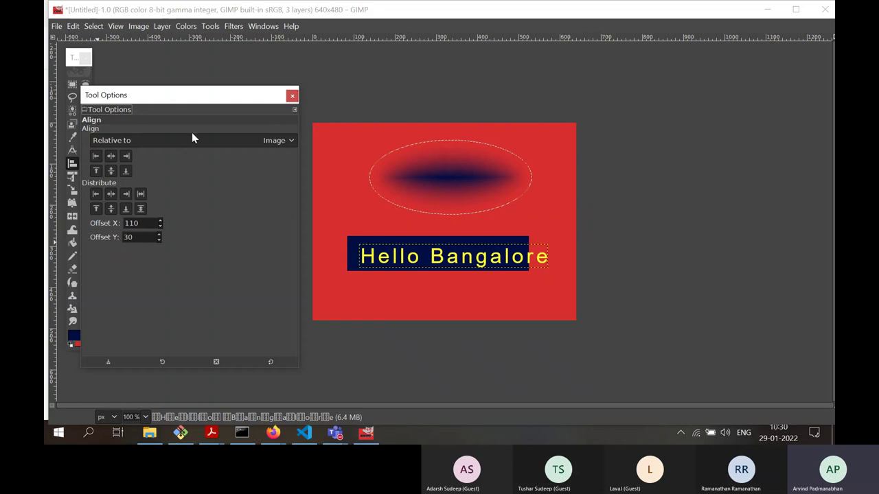
drag(199, 92, 687, 57)
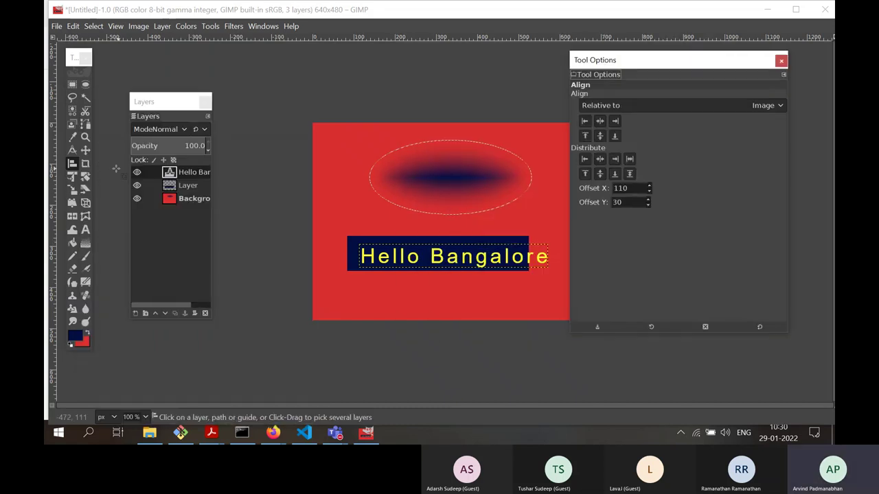
- Try to align the blue rectangle's layer with the image's left edge and shift the Tool Options window clear of the canvas
click(192, 185)
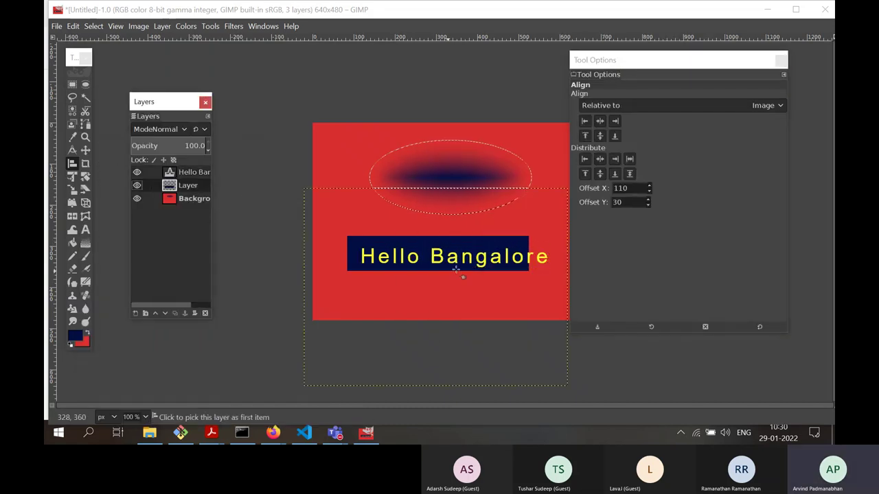
click(583, 120)
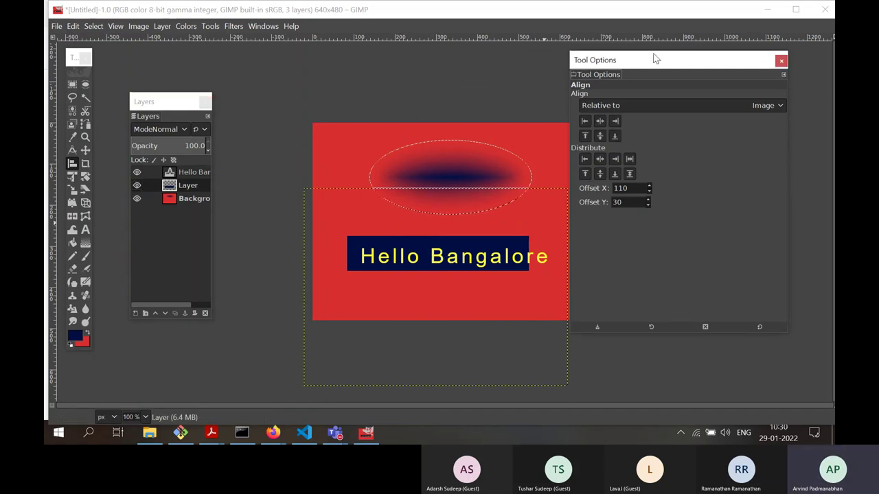
drag(646, 65, 656, 89)
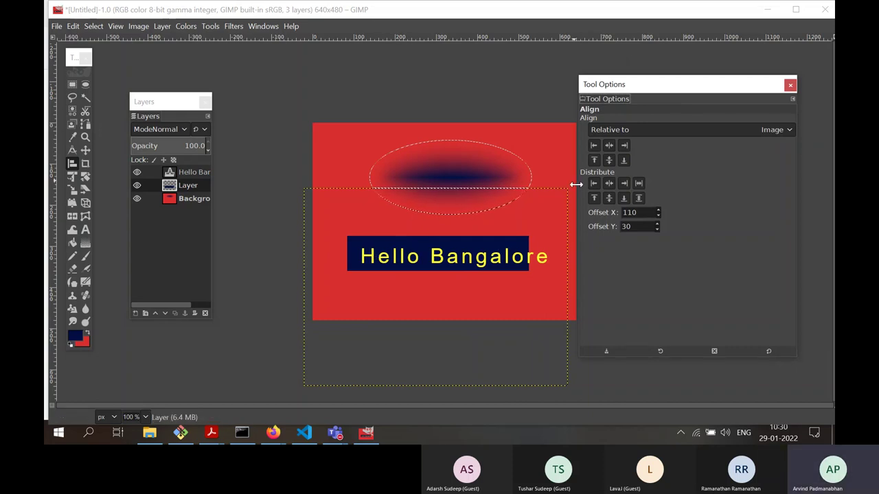
click(195, 199)
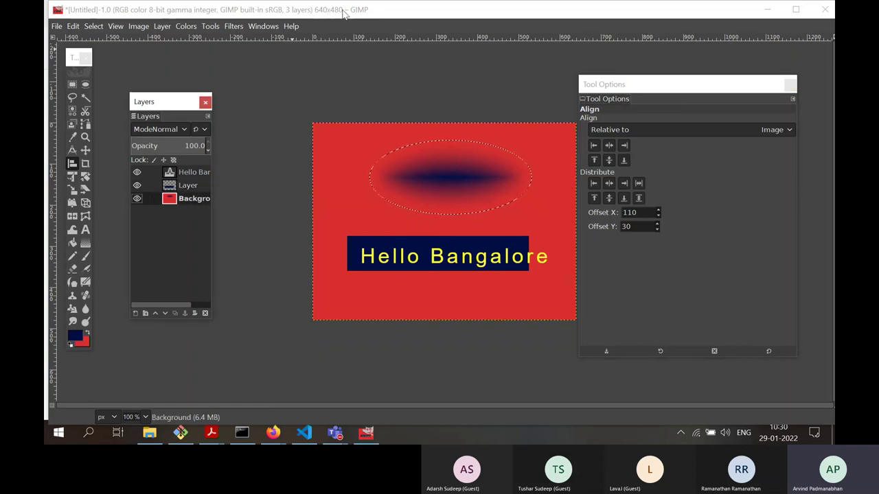
click(196, 183)
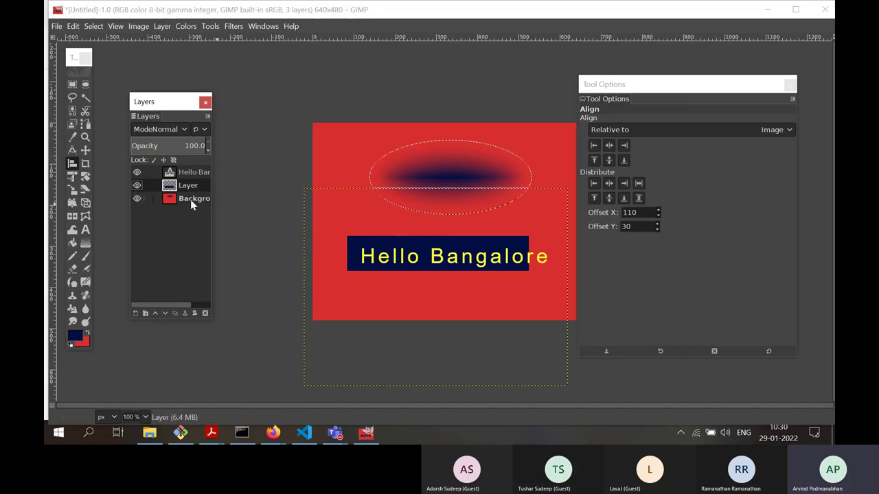
click(162, 26)
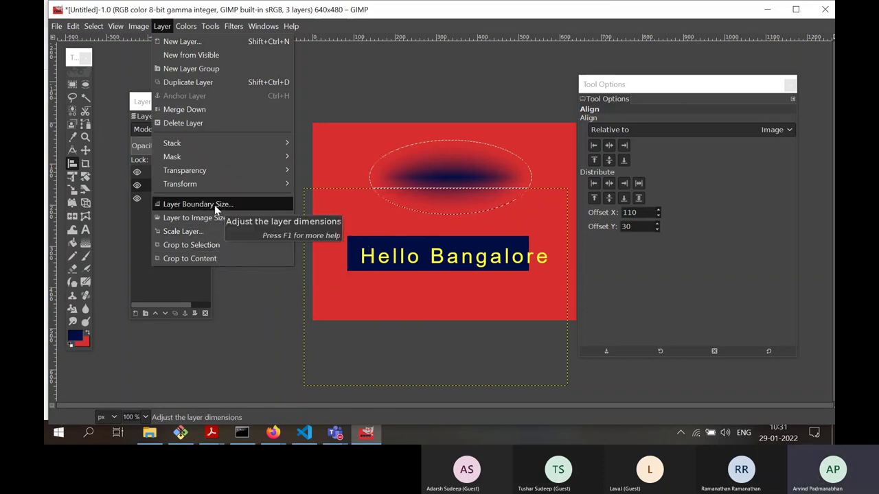
click(182, 231)
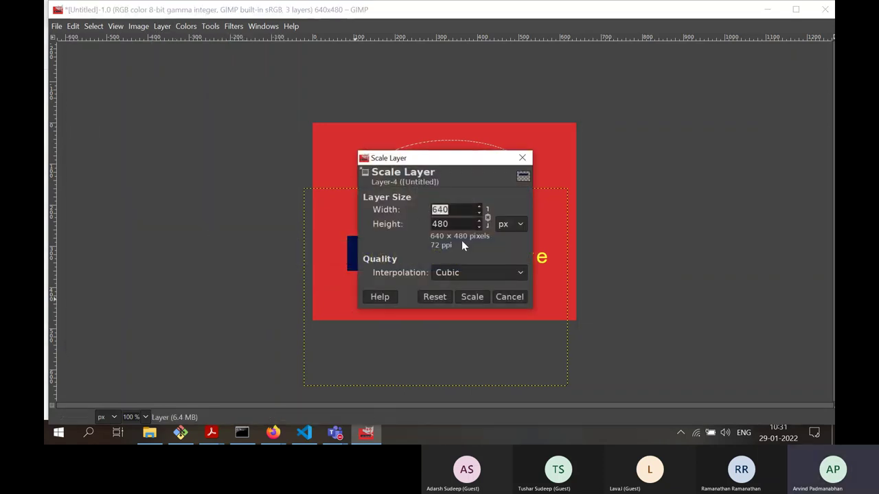
drag(430, 160, 156, 113)
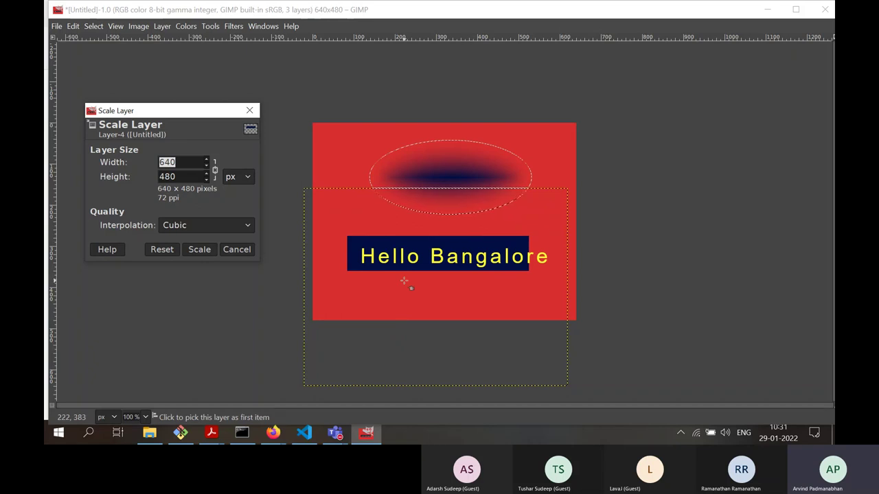
click(237, 249)
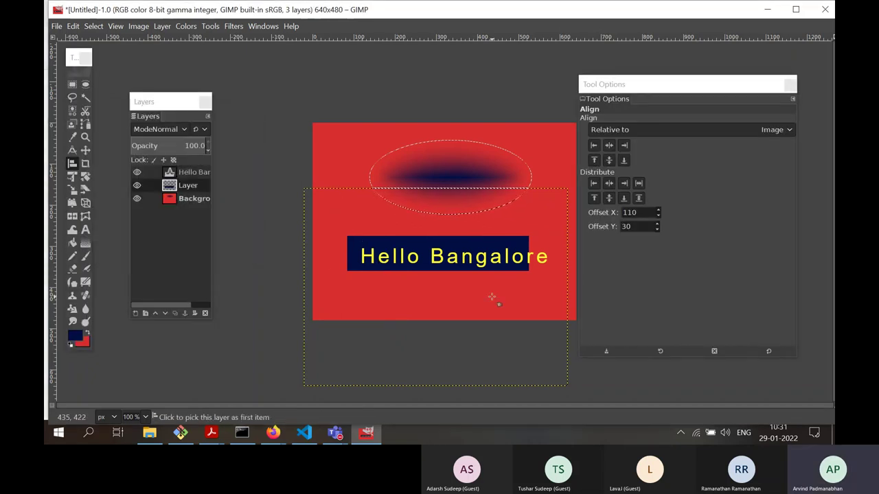
- Crop the blue rectangle's layer to its content and try to align it relative to the image
click(164, 27)
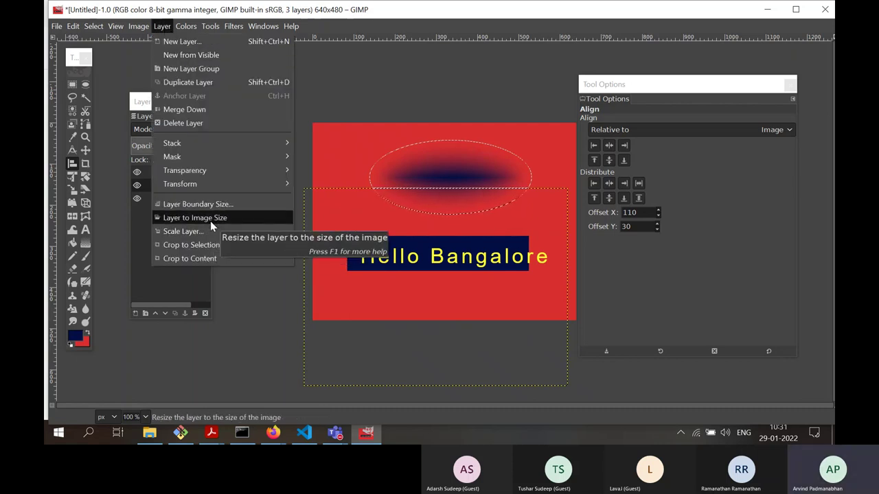
click(196, 264)
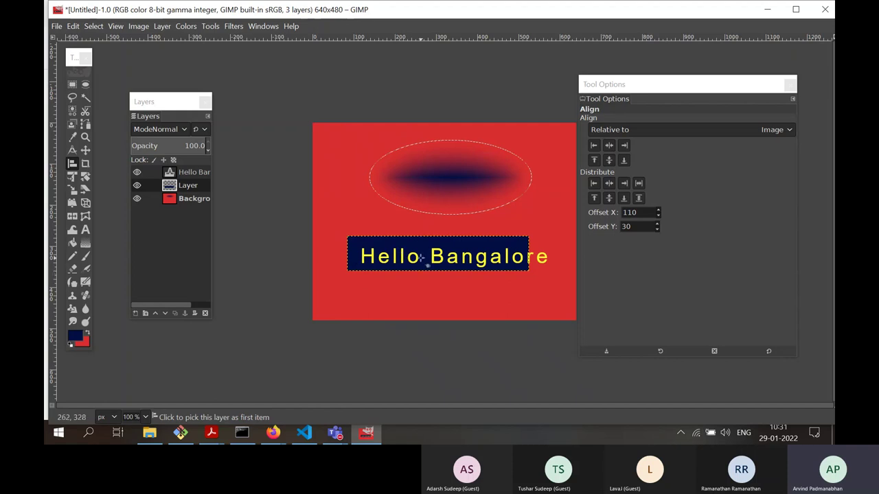
click(595, 164)
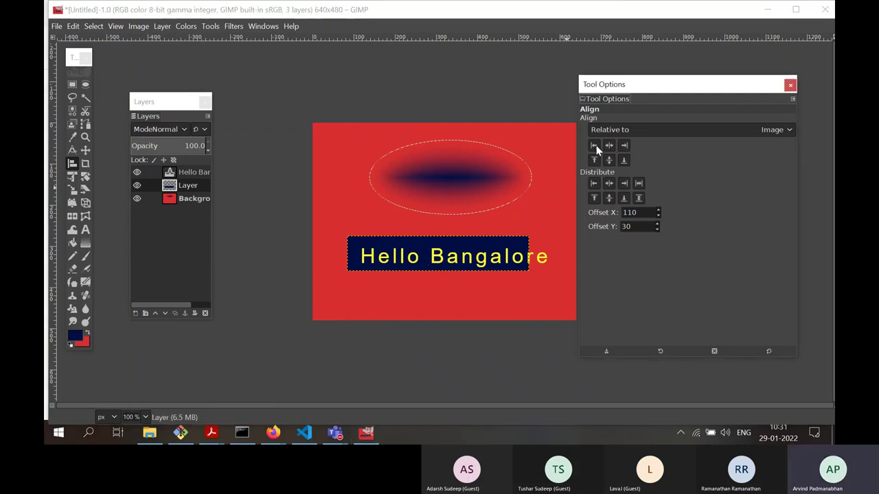
click(166, 186)
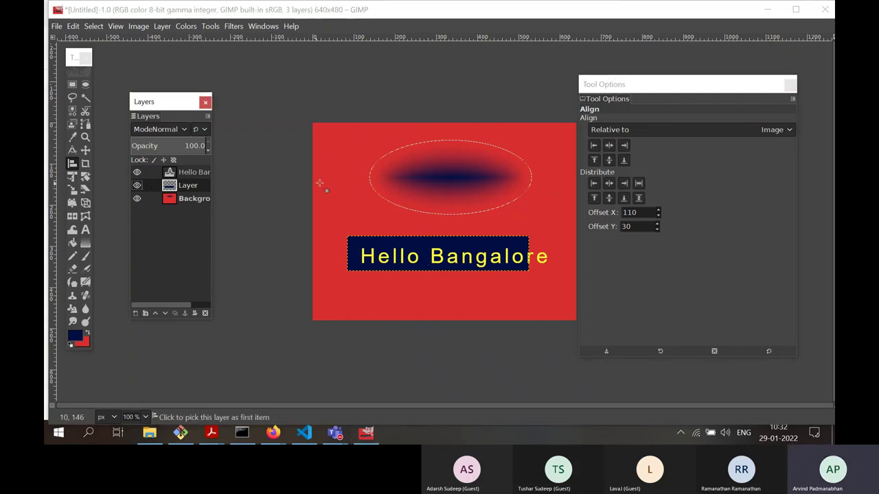
- Try the alignment reference Active layer and set the reference back to Image
click(685, 129)
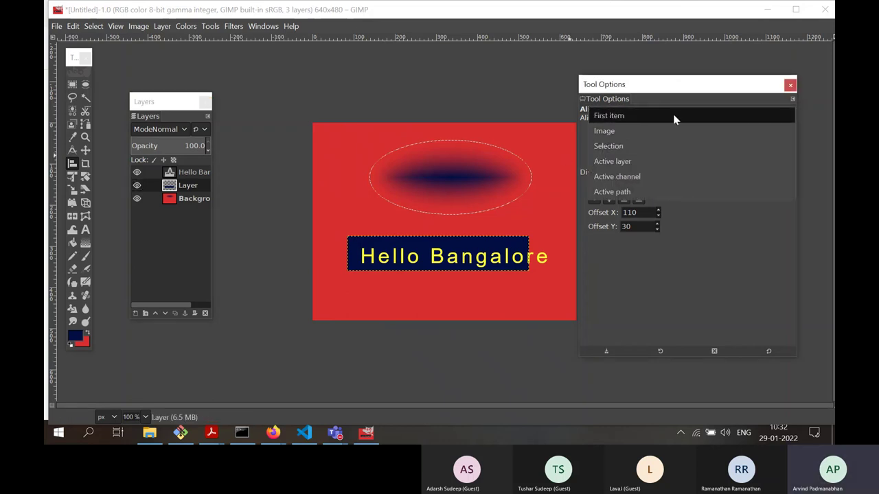
click(642, 162)
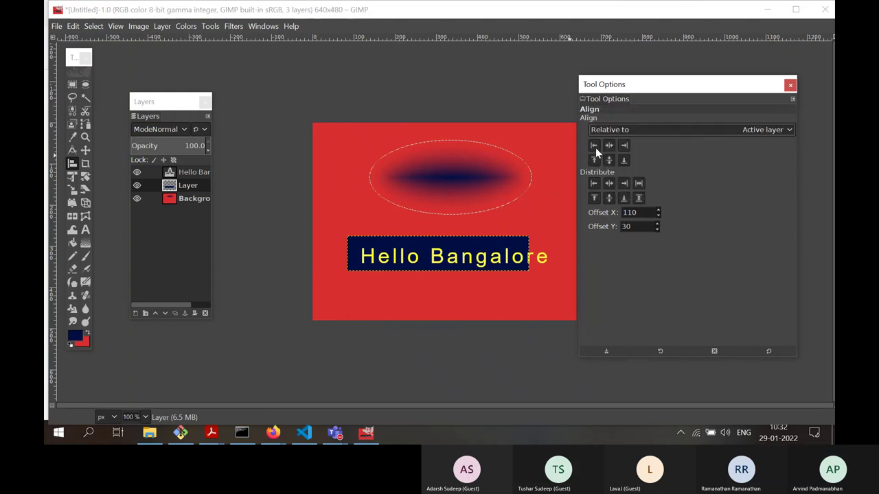
click(608, 130)
click(620, 101)
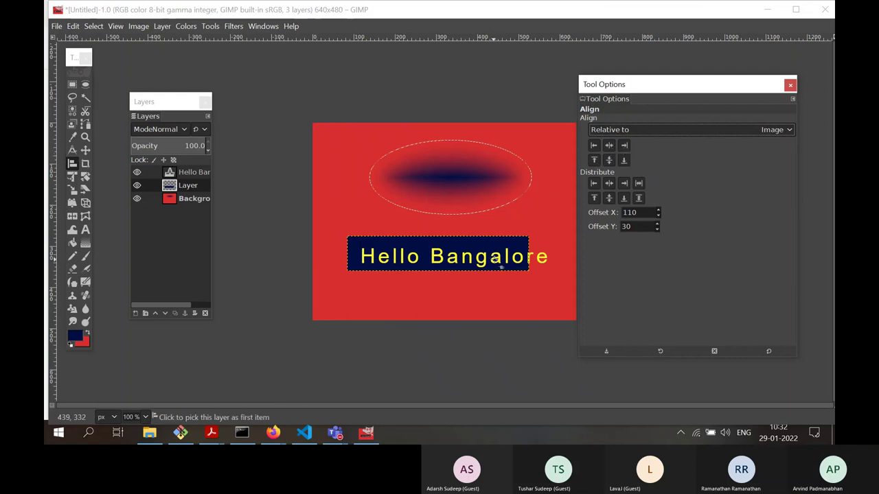
- Move the blue rectangle's layer up and slightly to the right, just beneath the gradient ellipse
click(184, 185)
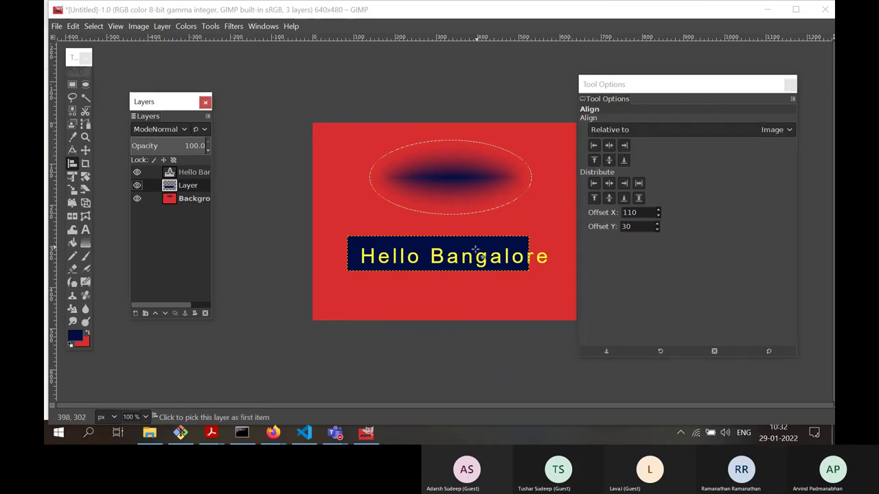
key(m)
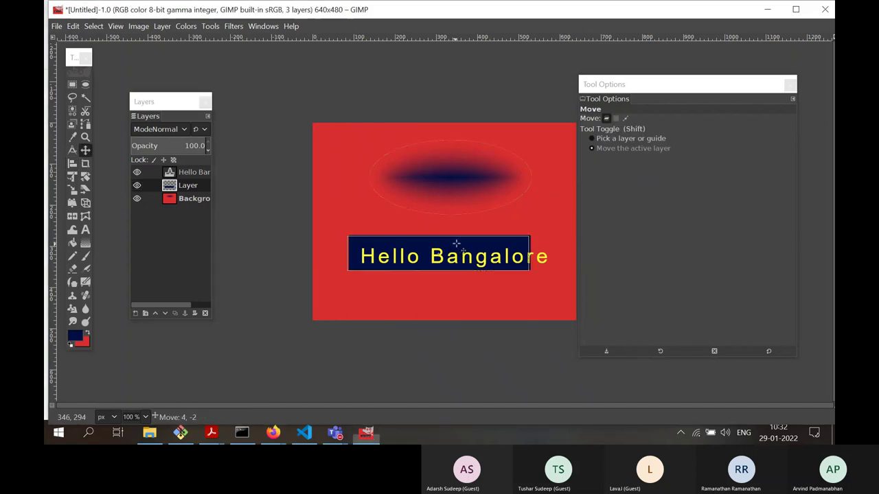
drag(455, 243, 461, 228)
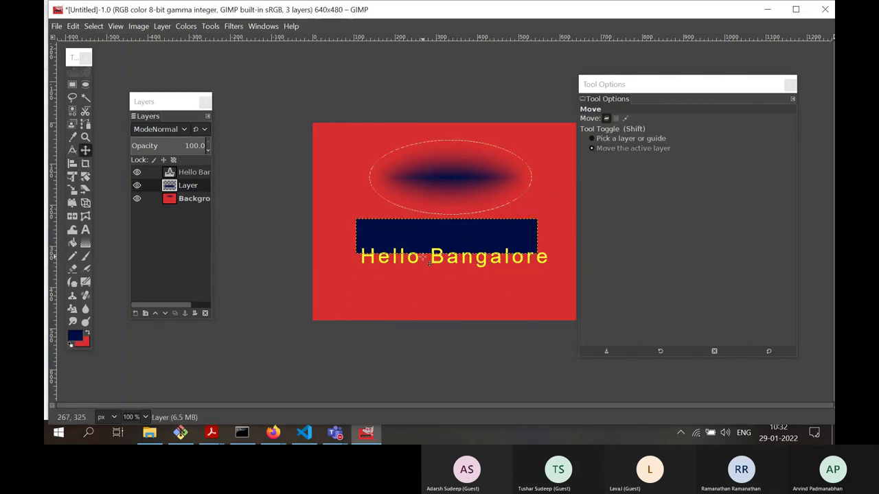
click(193, 188)
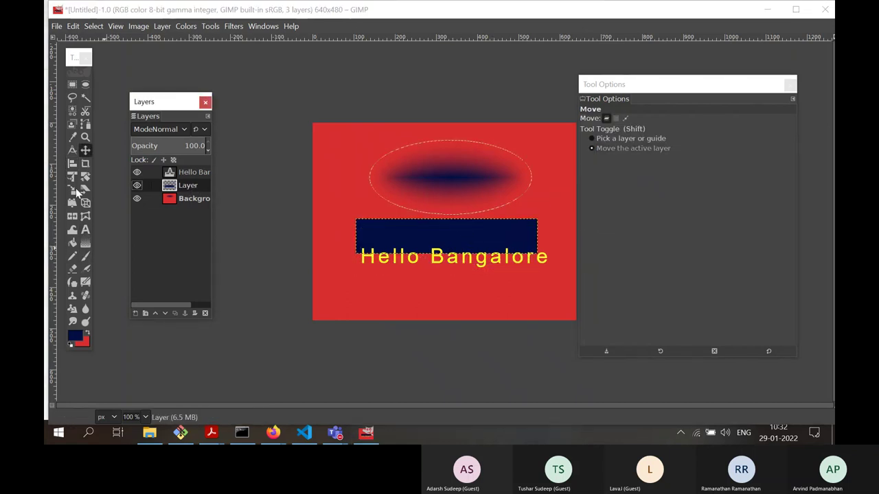
- Reactivate the Alignment tool, try Selection as the alignment reference and set it back to Image
click(72, 163)
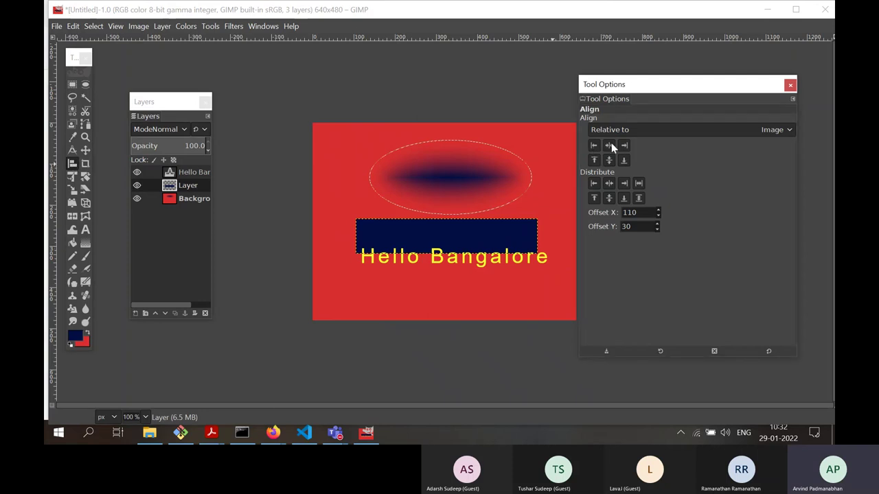
click(633, 128)
click(631, 144)
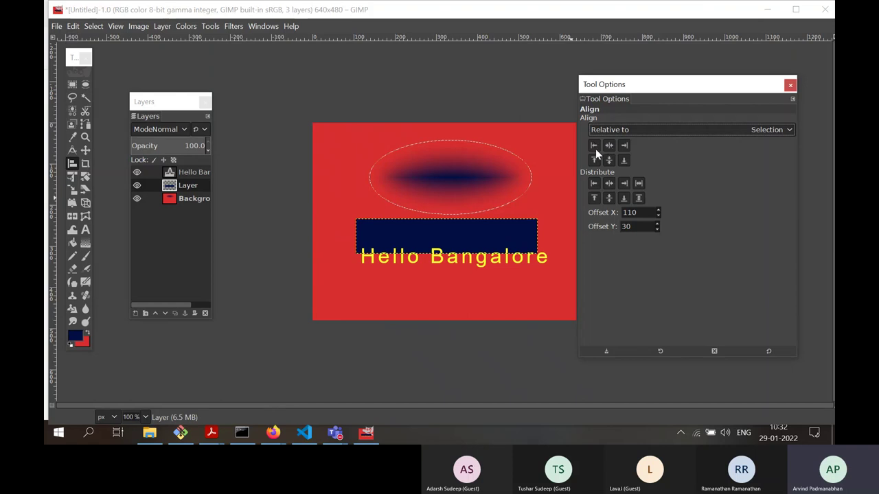
click(633, 131)
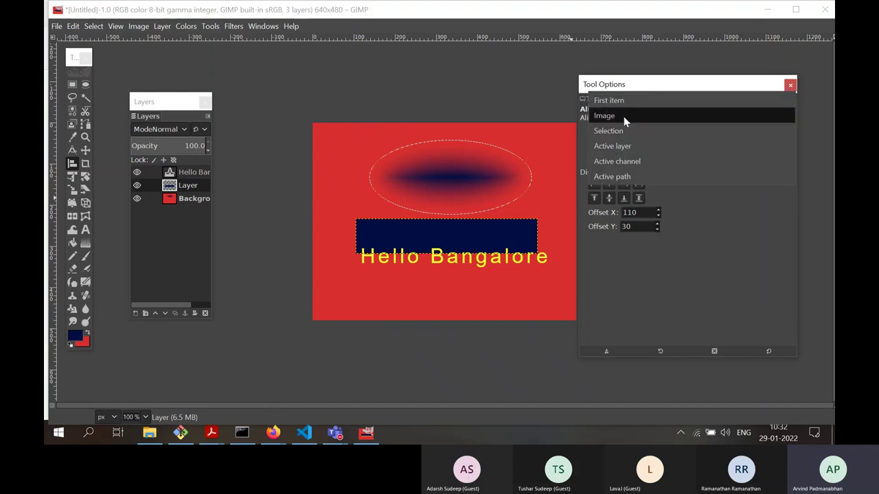
click(624, 116)
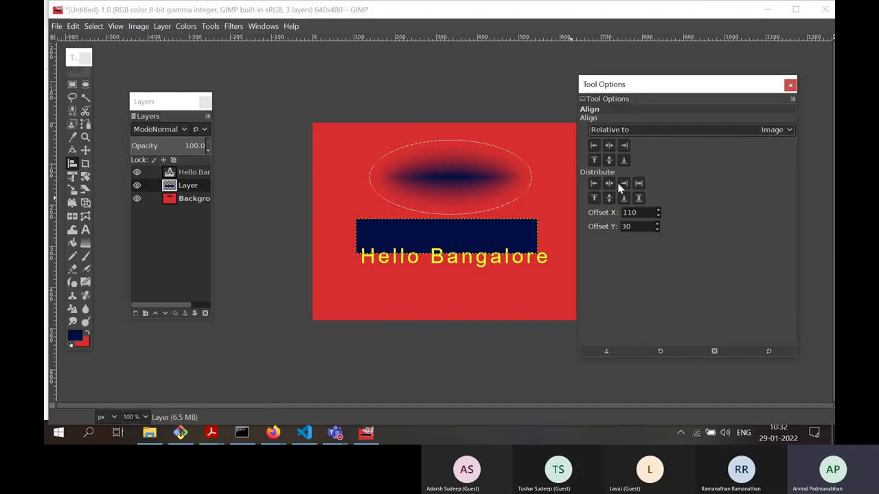
- Try to align the blue rectangle's layer, followed by the Background layer, with the image's left edge
click(593, 146)
click(191, 201)
click(594, 150)
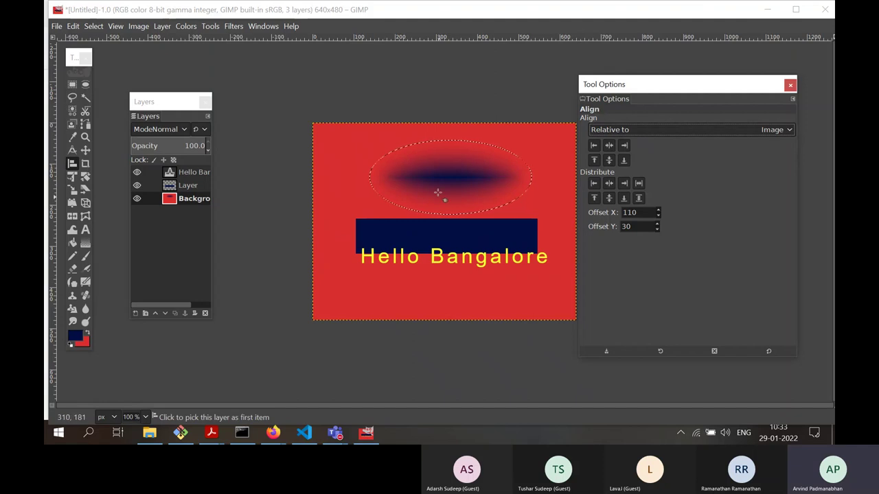
- Clear the ellipse selection and try again to align the blue rectangle's layer with the image's left edge
click(93, 26)
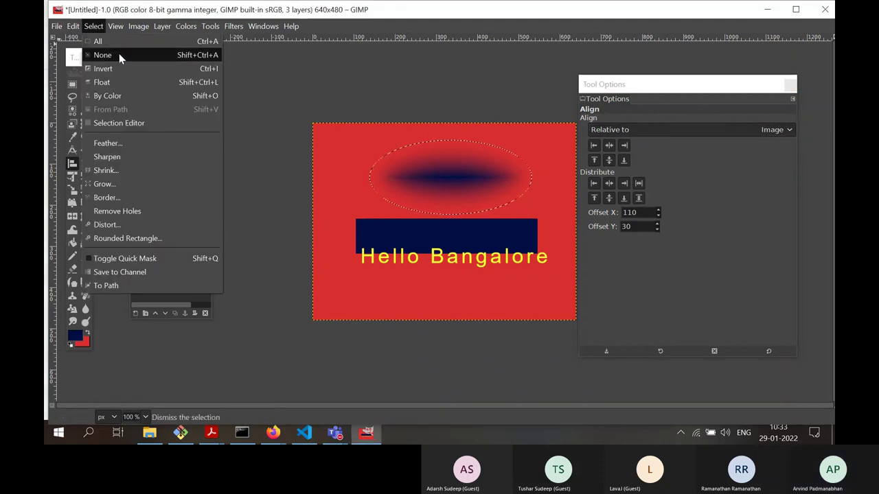
click(98, 55)
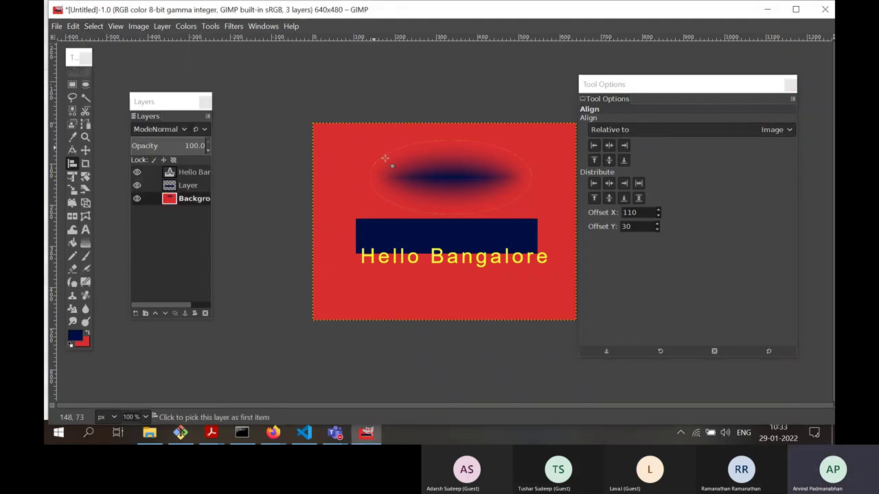
click(189, 185)
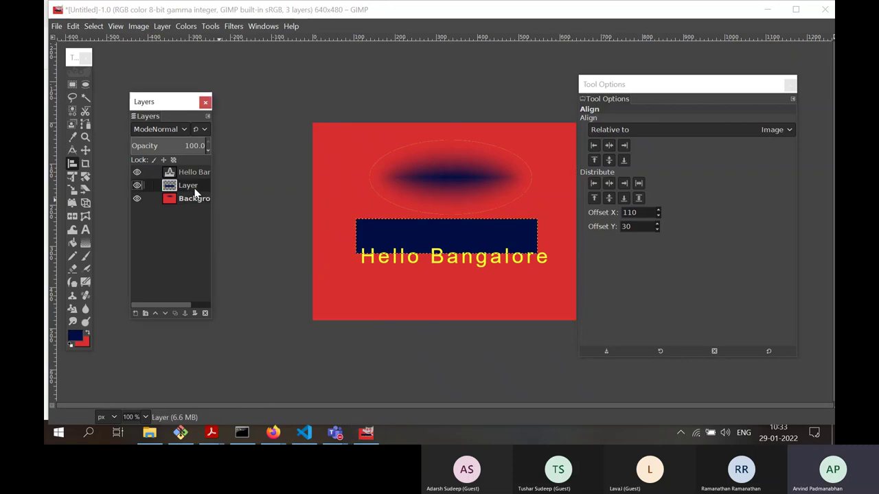
click(595, 147)
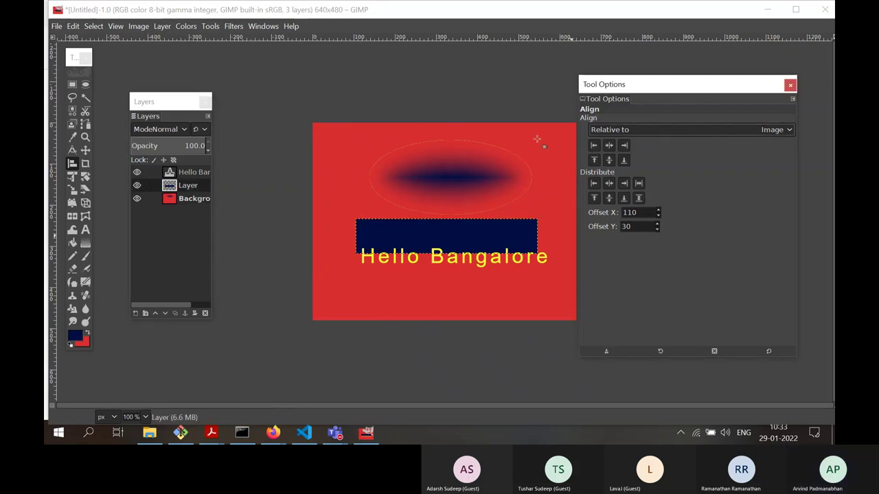
- Select the whole image and try to distribute the blue rectangle's layer by its left edge
click(96, 28)
click(98, 42)
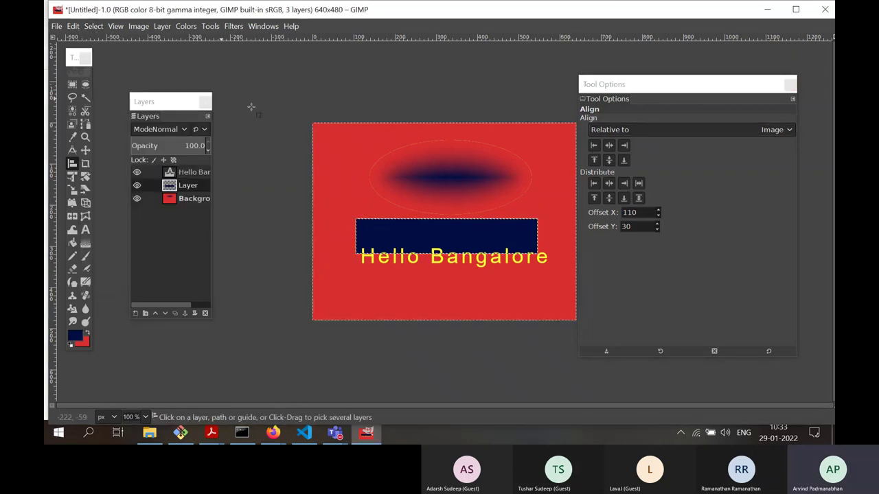
click(206, 184)
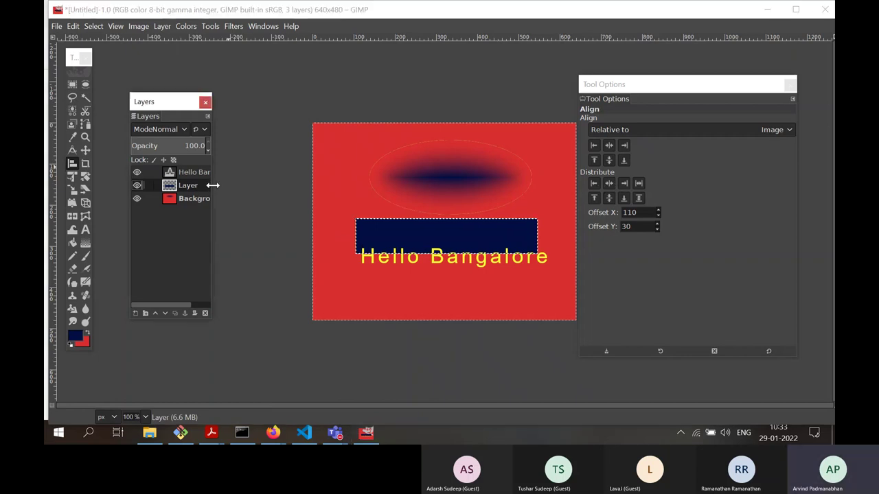
click(592, 178)
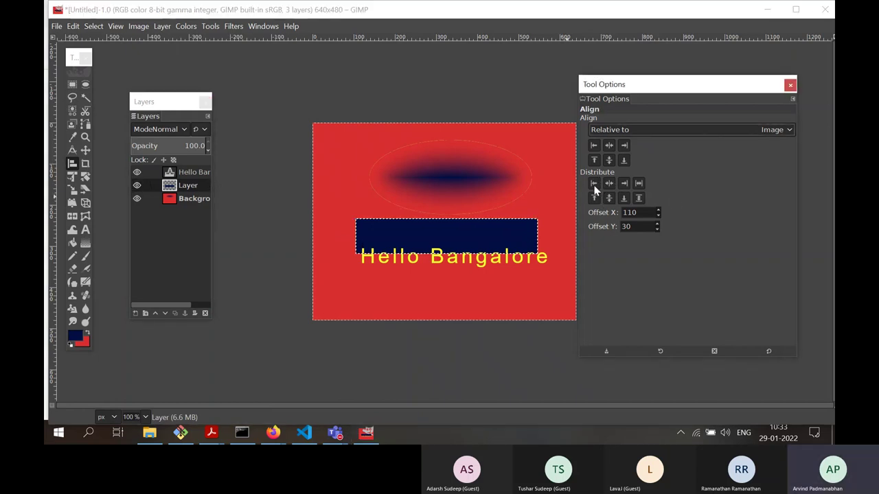
- Reapply the whole-image selection, try to align the layer's top edge with the image, and close the Tool Options window
click(94, 26)
click(105, 42)
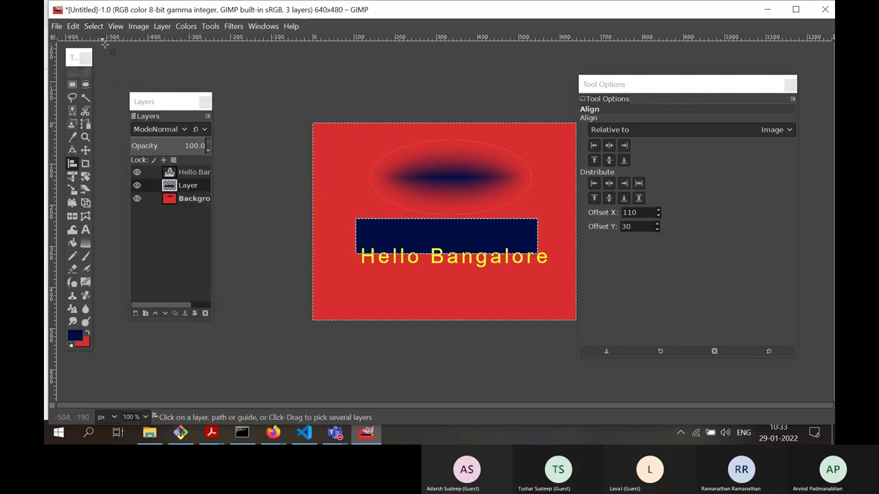
click(595, 160)
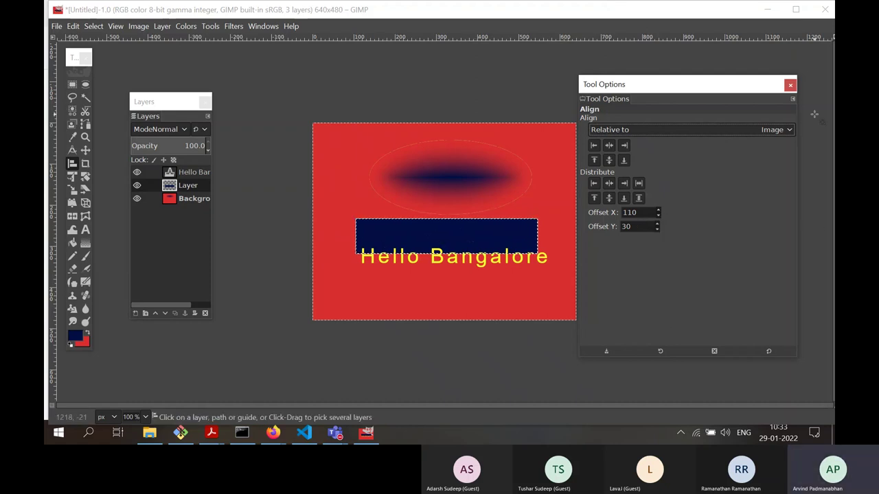
click(790, 87)
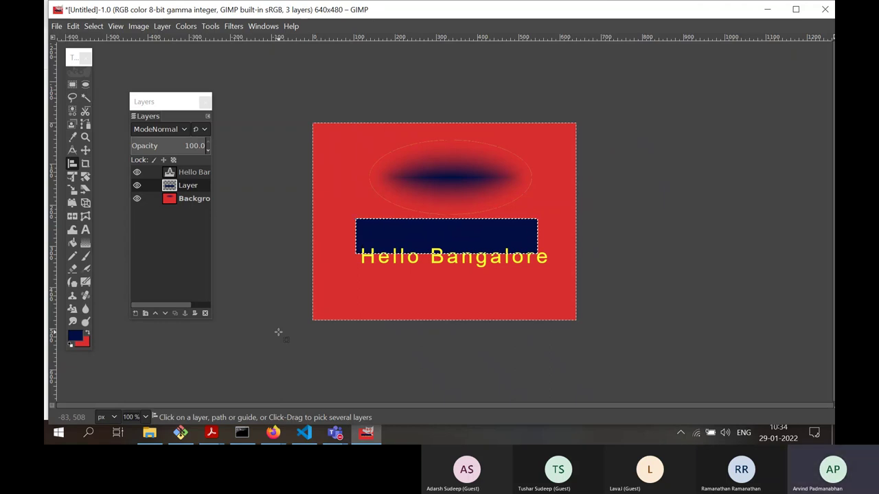
click(57, 28)
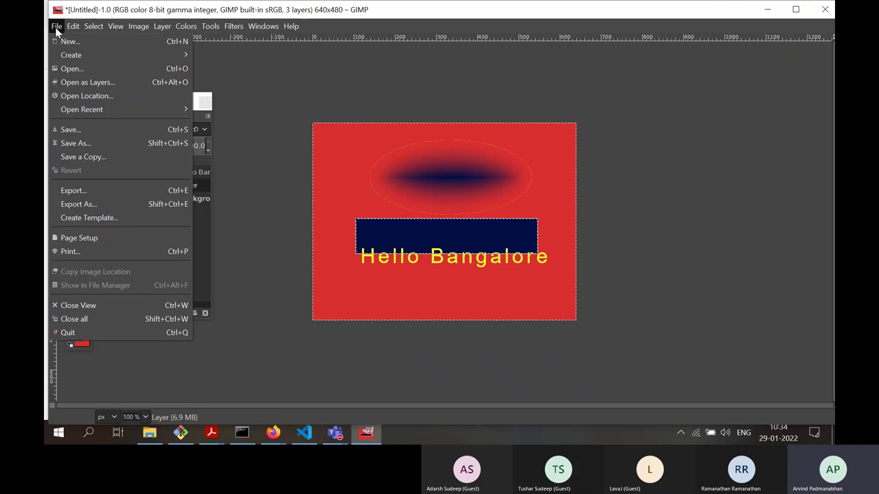
click(96, 131)
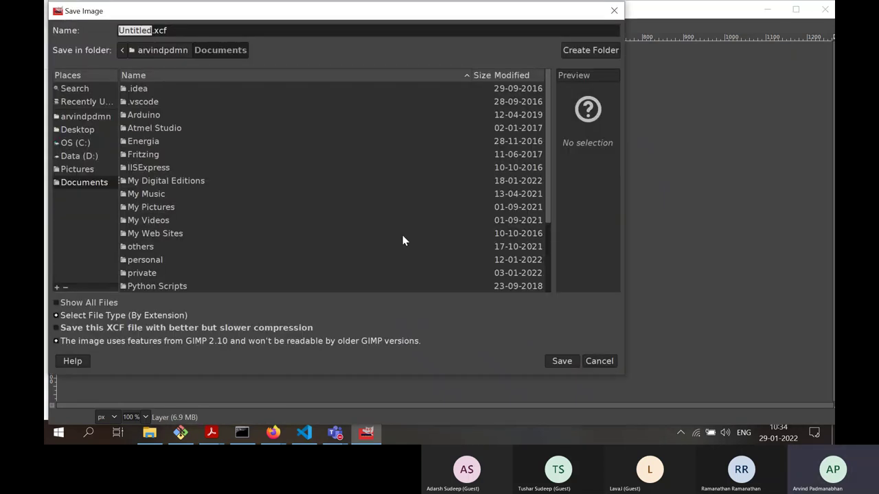
click(186, 32)
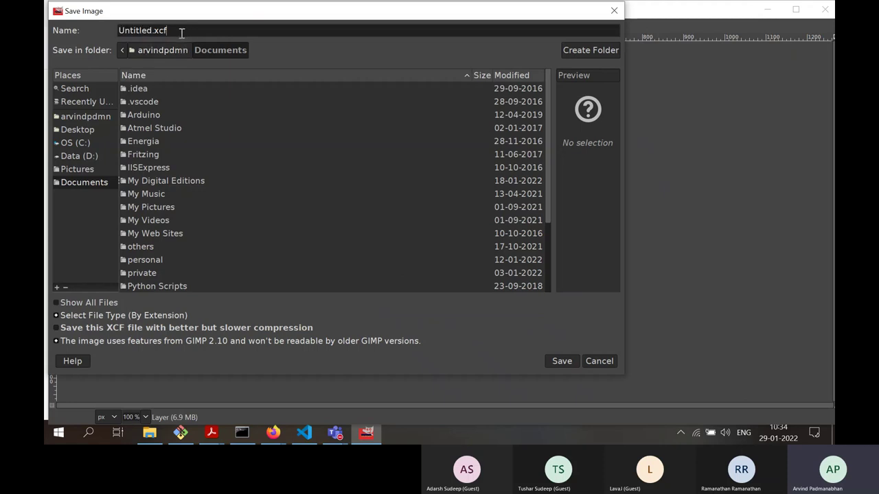
drag(155, 31, 182, 31)
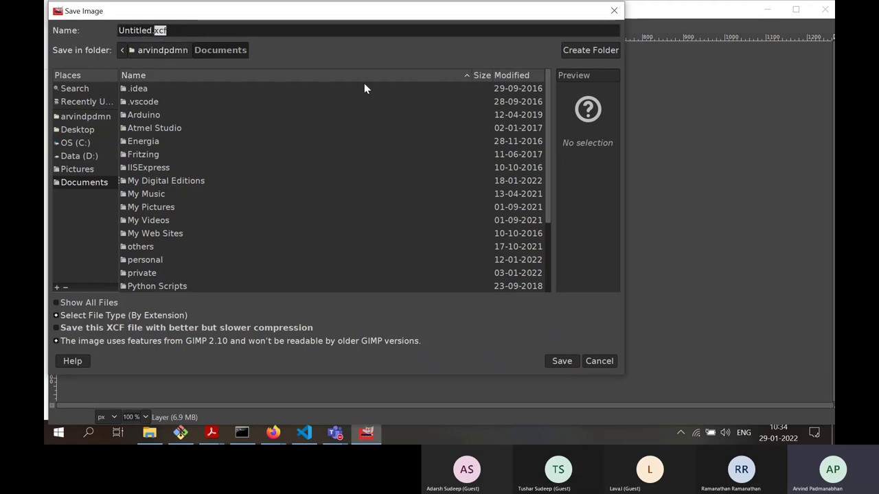
drag(362, 14, 500, 101)
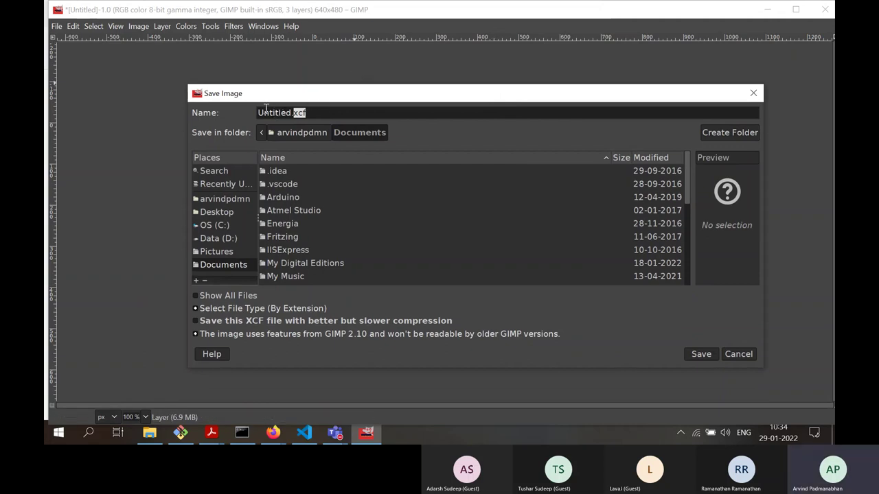
click(318, 114)
click(738, 354)
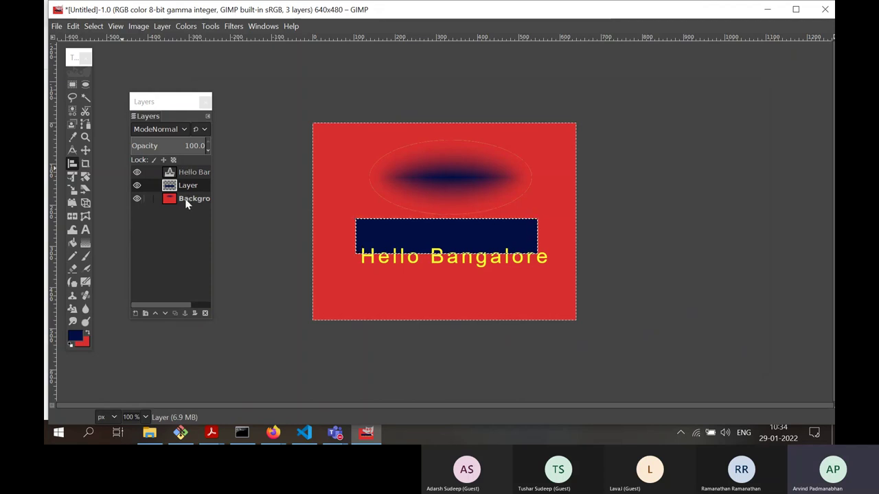
- Save the image as example1.xcf in the Documents folder
click(56, 26)
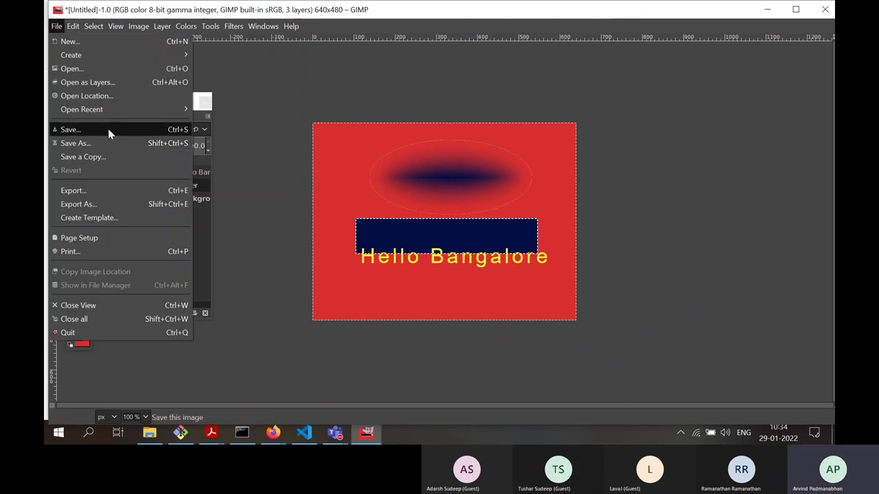
click(108, 128)
text(ex)
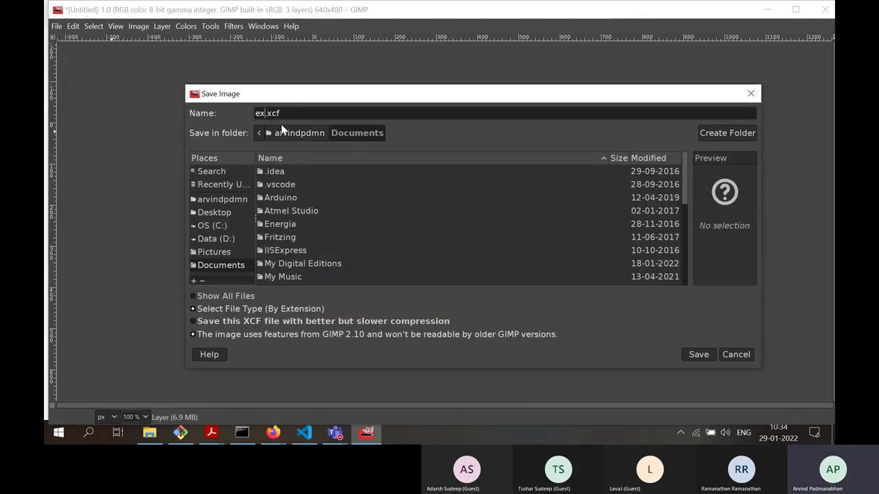
text(ample1)
click(693, 355)
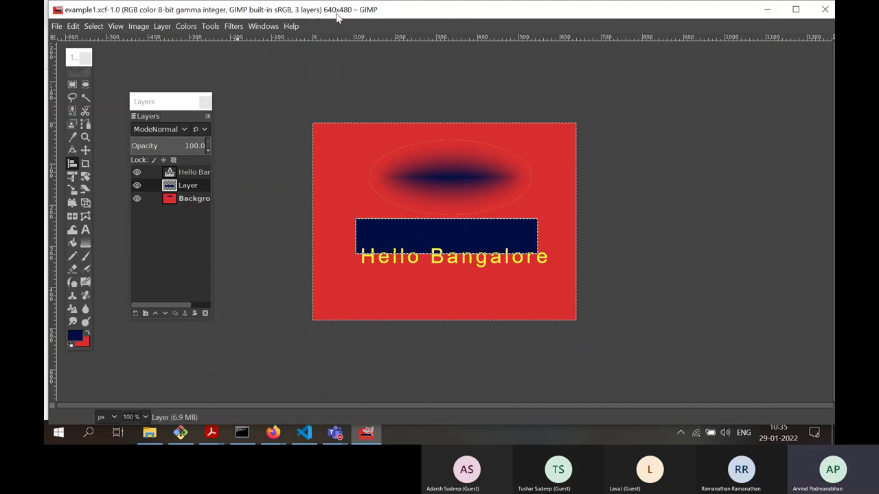
- Export the image as example1.png to the Documents folder with compression level 9 and the other PNG options at their defaults
click(57, 26)
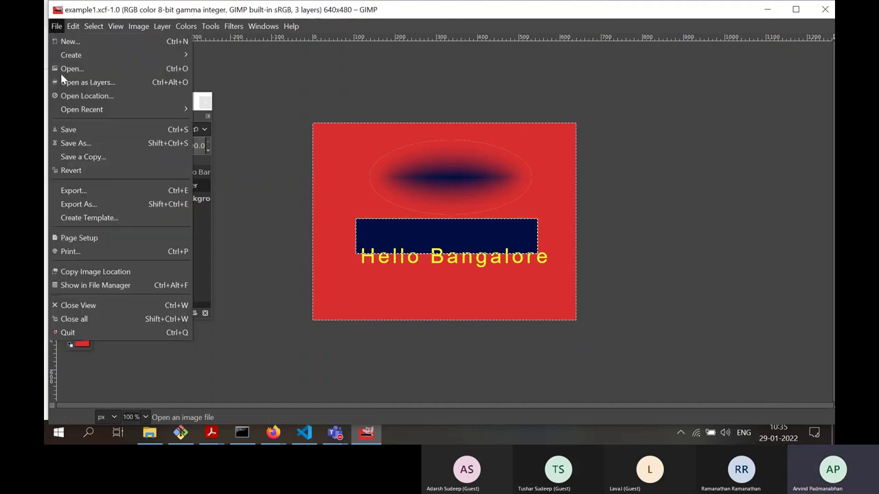
click(88, 189)
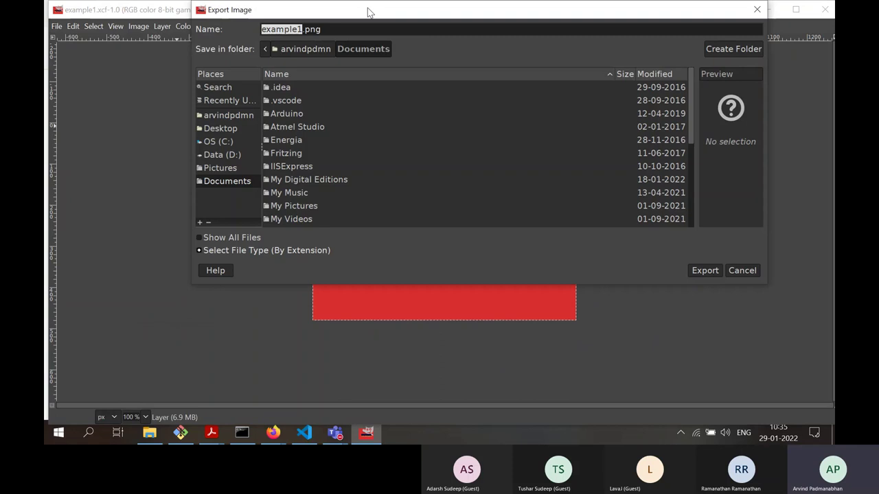
drag(367, 11, 357, 106)
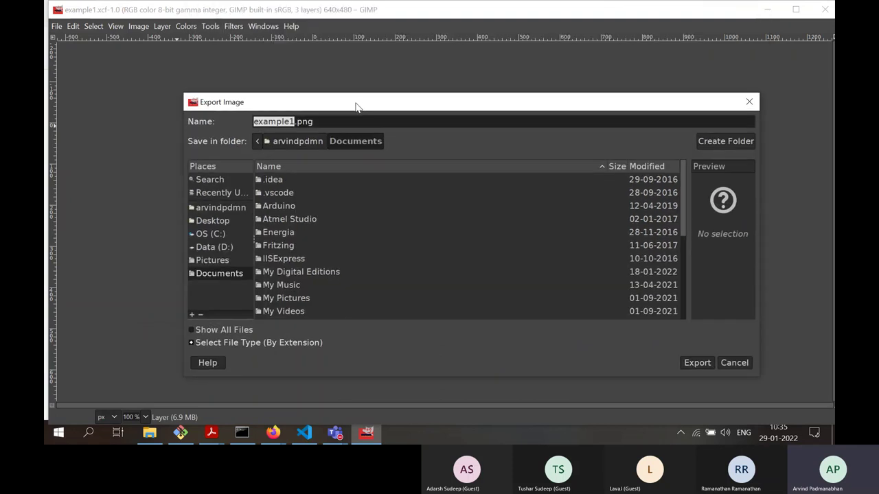
click(327, 122)
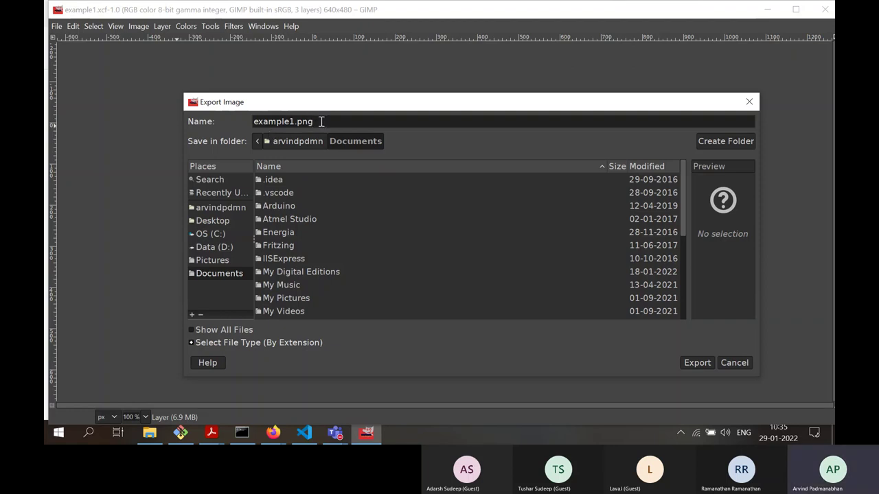
double_click(321, 122)
text(pg)
key(BackSpace)
key(BackSpace)
key(BackSpace)
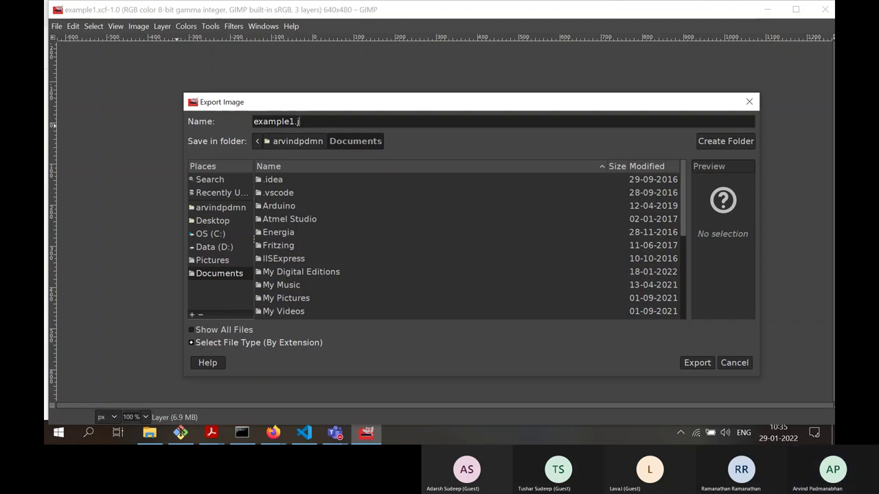
text(png)
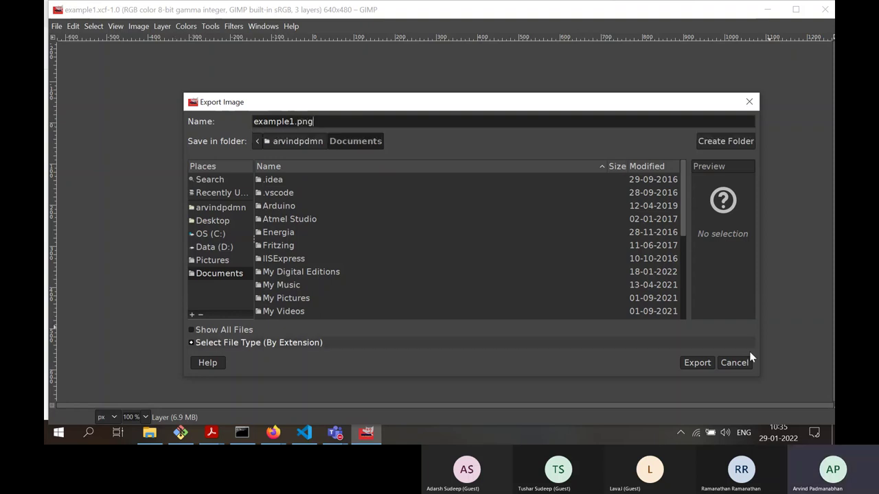
click(694, 364)
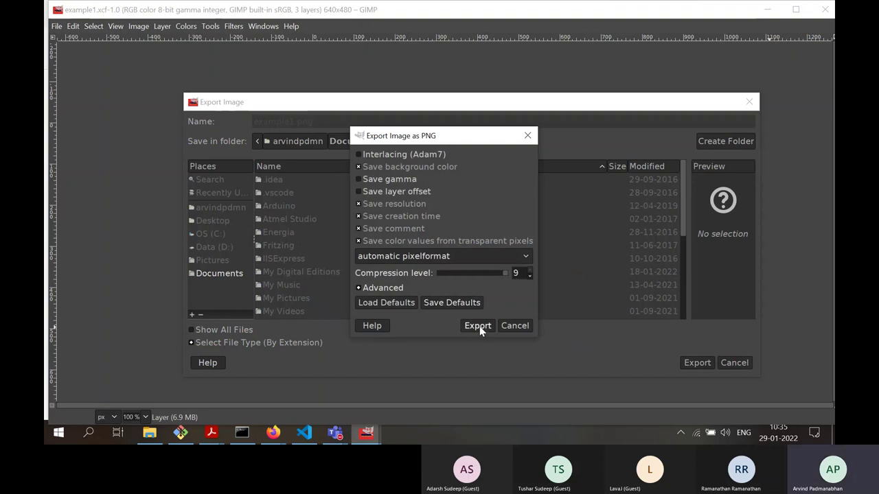
click(477, 326)
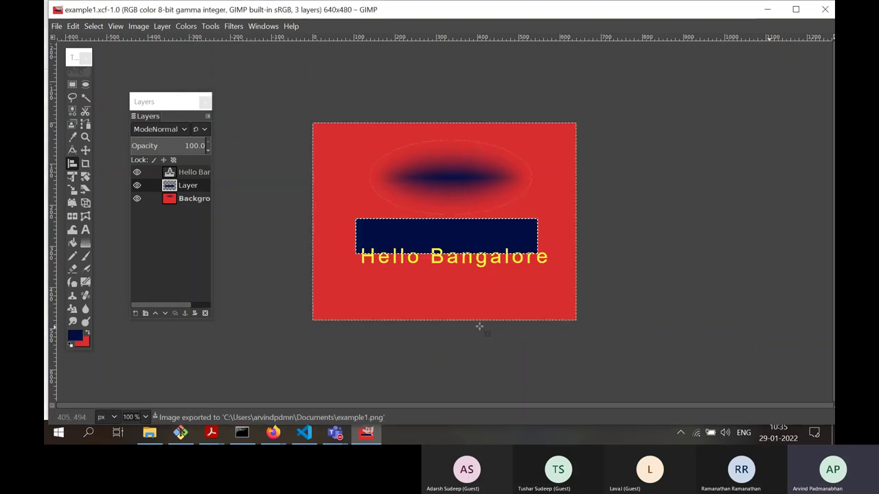
- Start exporting another copy of the image to the Documents folder as example1.jpg
click(57, 27)
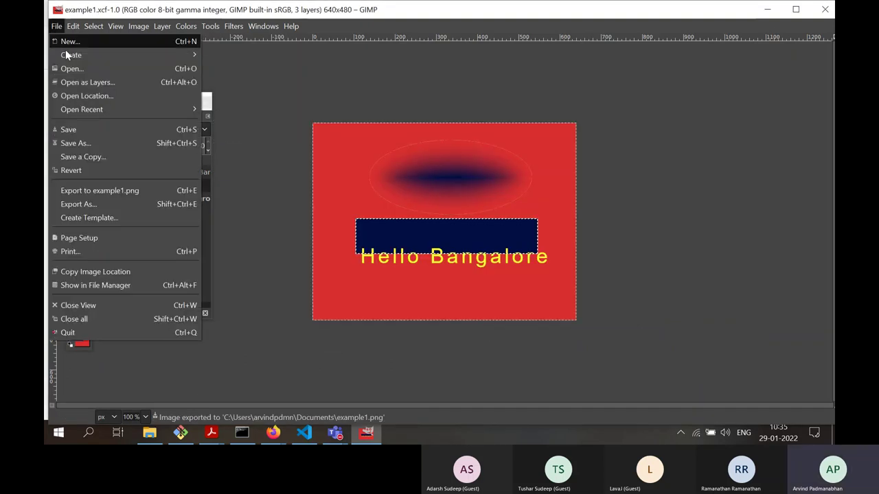
click(106, 204)
click(415, 118)
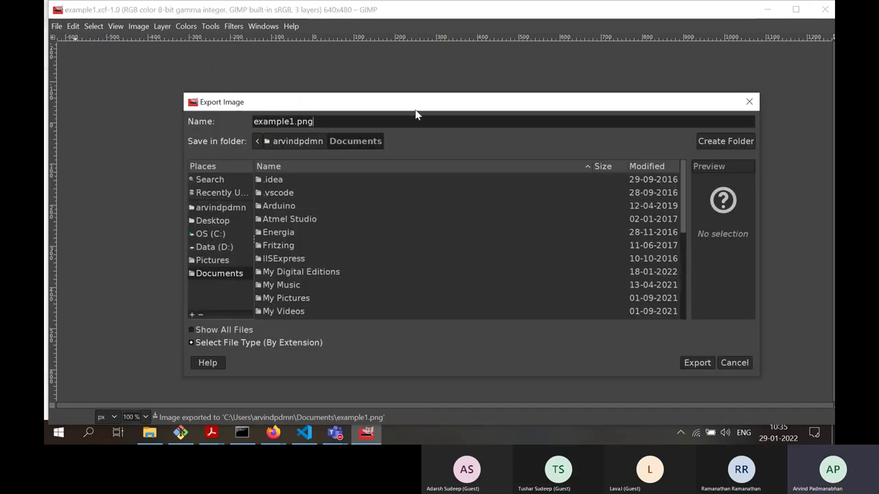
key(BackSpace)
key(BackSpace)
key(BackSpace)
text(jpg)
click(696, 363)
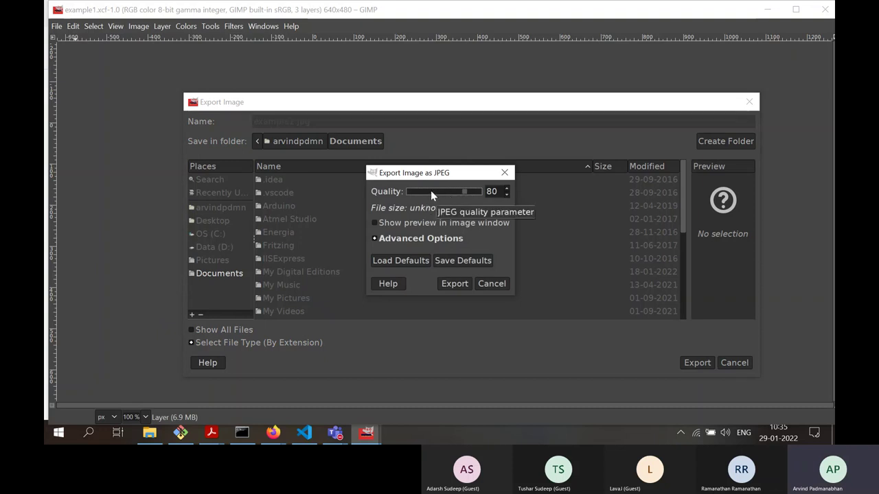
- Try a JPEG quality of 97, set it back to 80, and complete the JPEG export
click(490, 191)
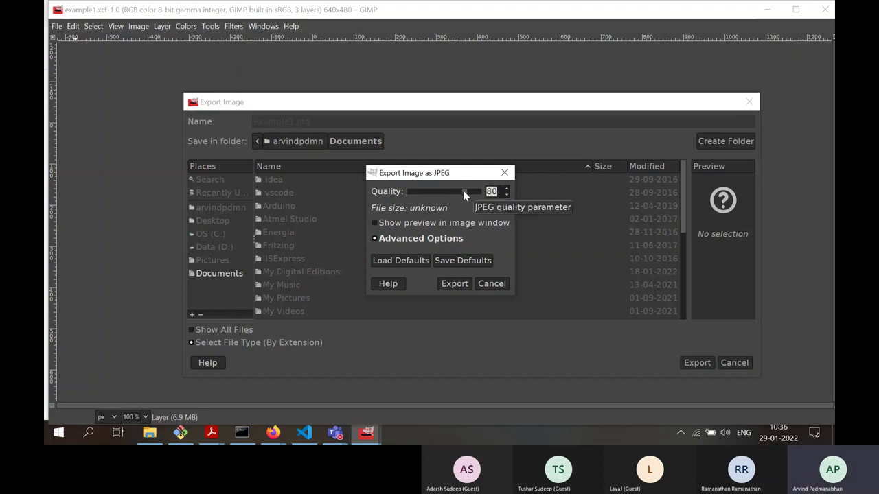
drag(463, 191, 477, 191)
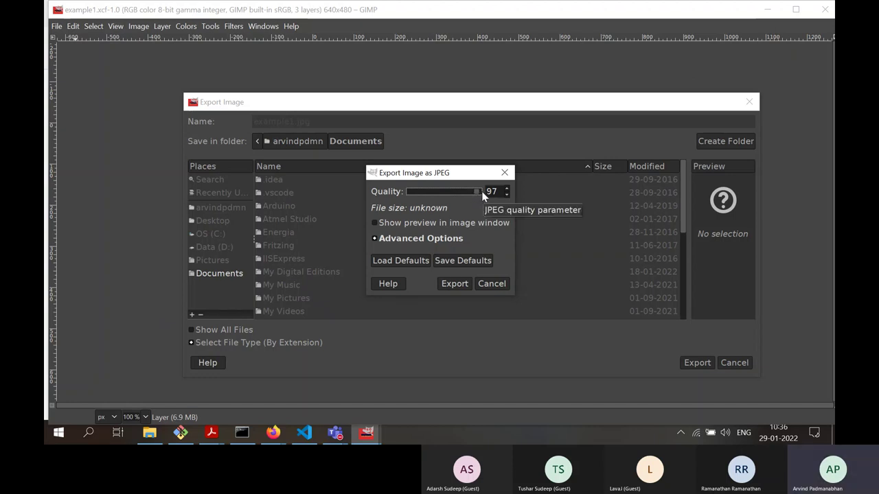
double_click(494, 193)
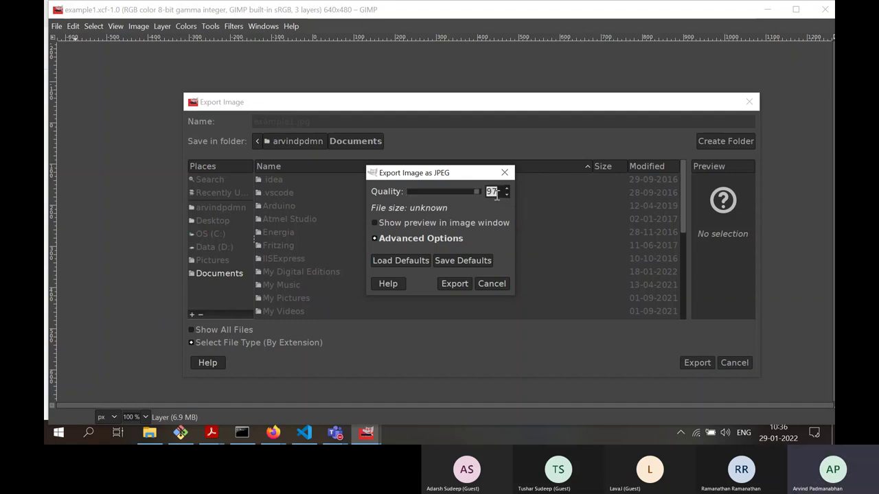
text(85)
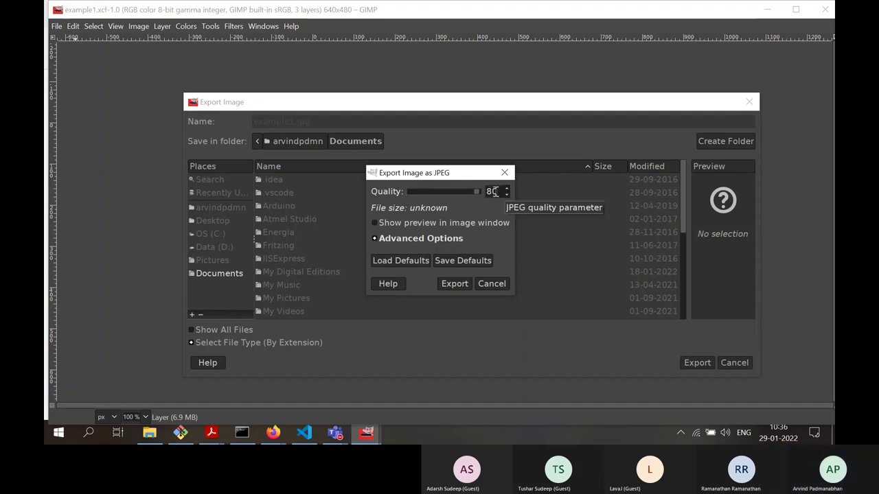
key(Return)
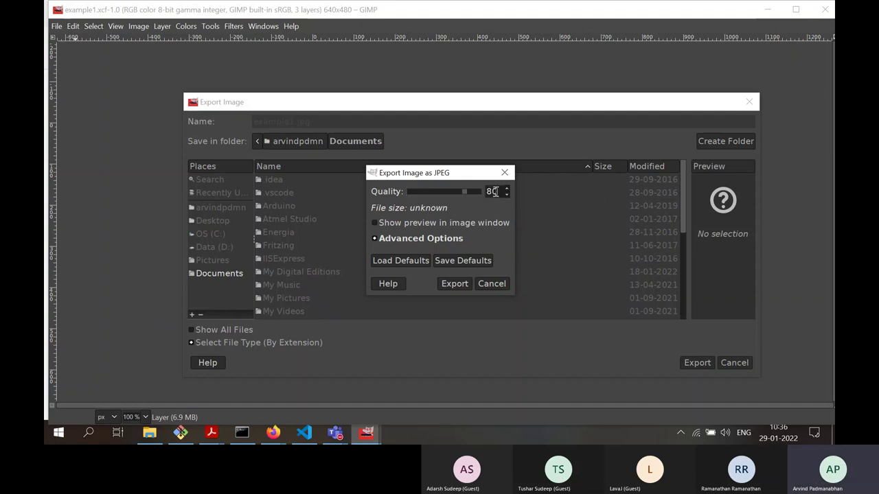
click(455, 284)
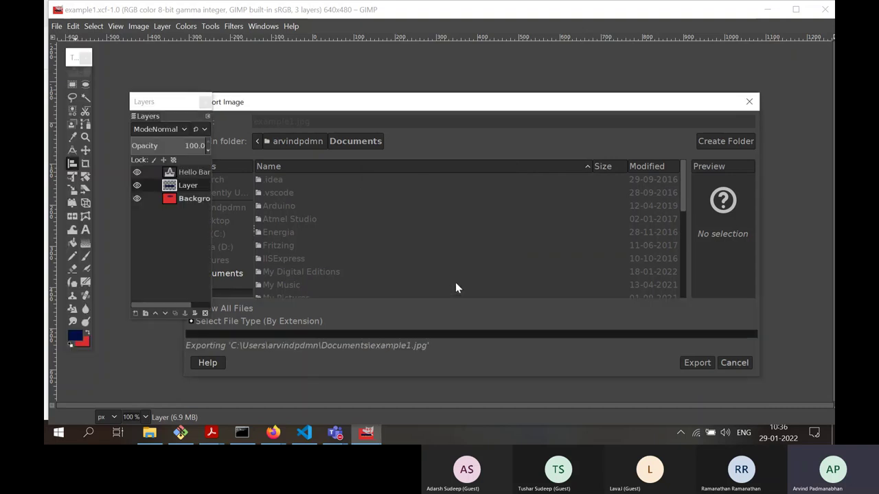
- Switch to File Explorer, open the Documents folder, and check the file sizes of the XCF, PNG and JPG versions of example1
click(154, 436)
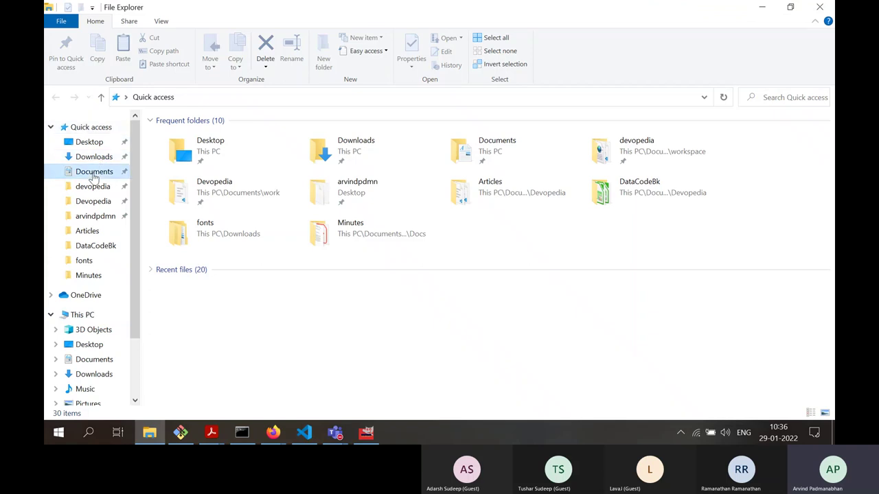
click(94, 172)
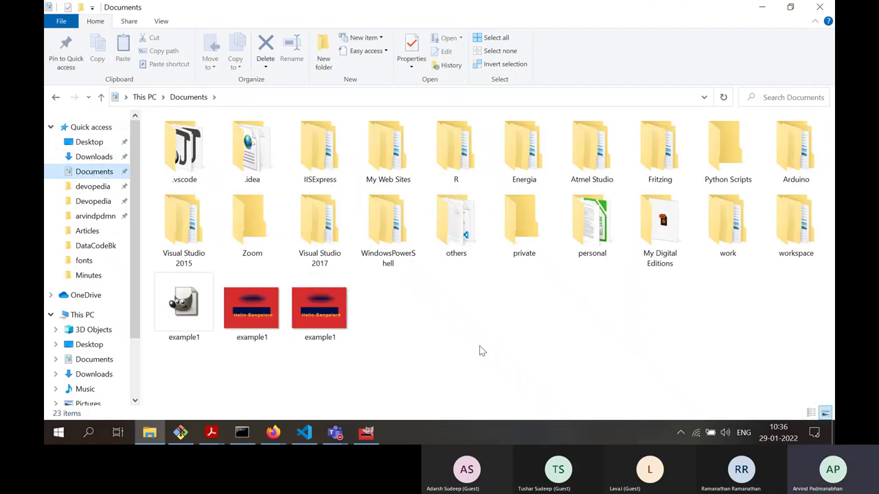
click(200, 302)
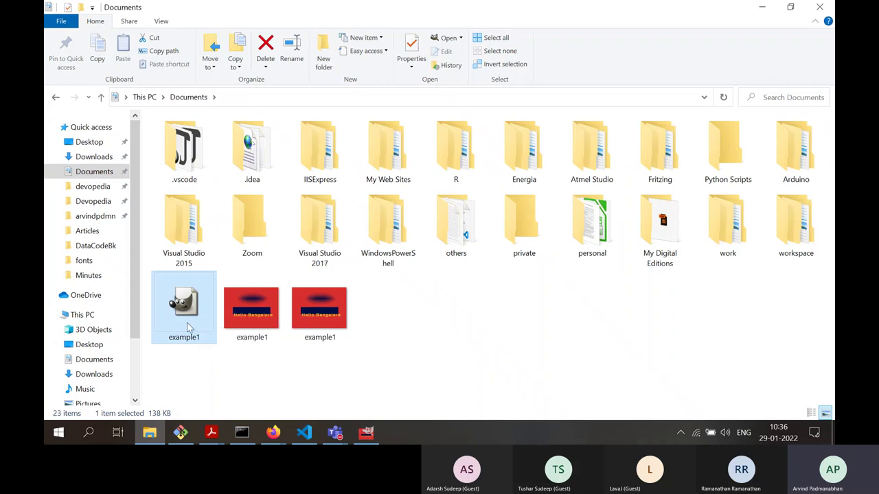
click(239, 326)
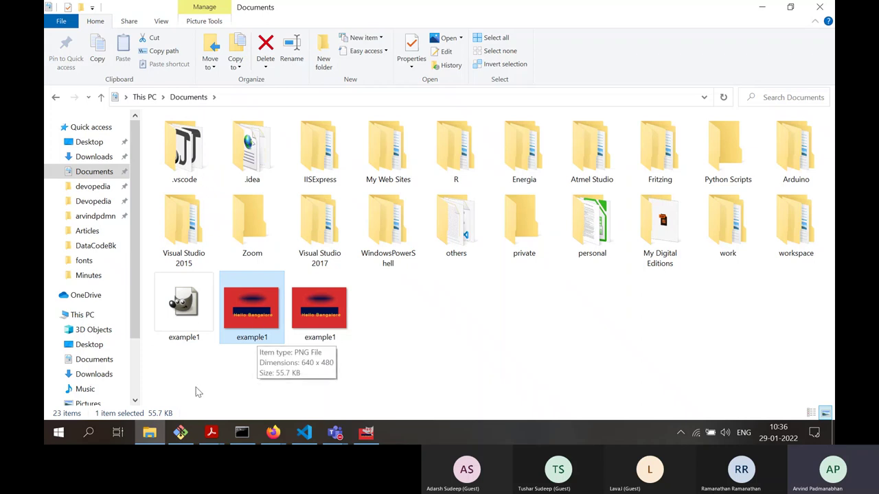
click(326, 320)
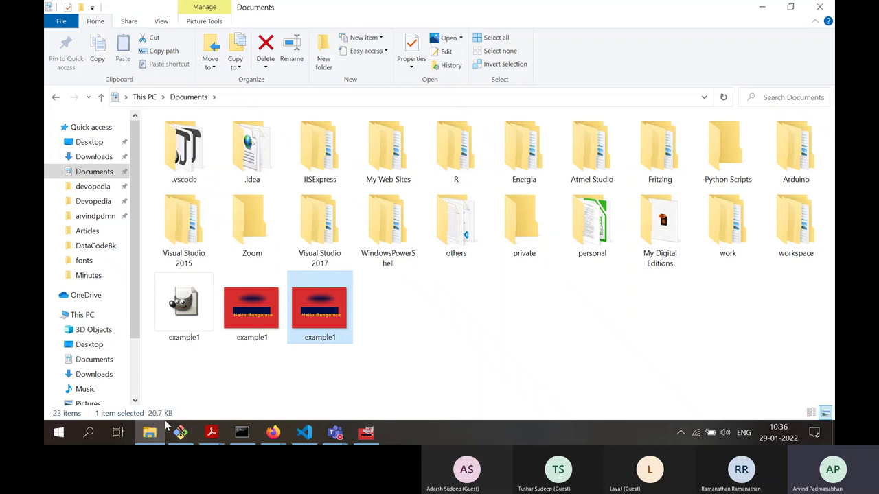
- Open example1.png in Photos, compare it repeatedly with example1.jpg, and close the viewer
click(248, 321)
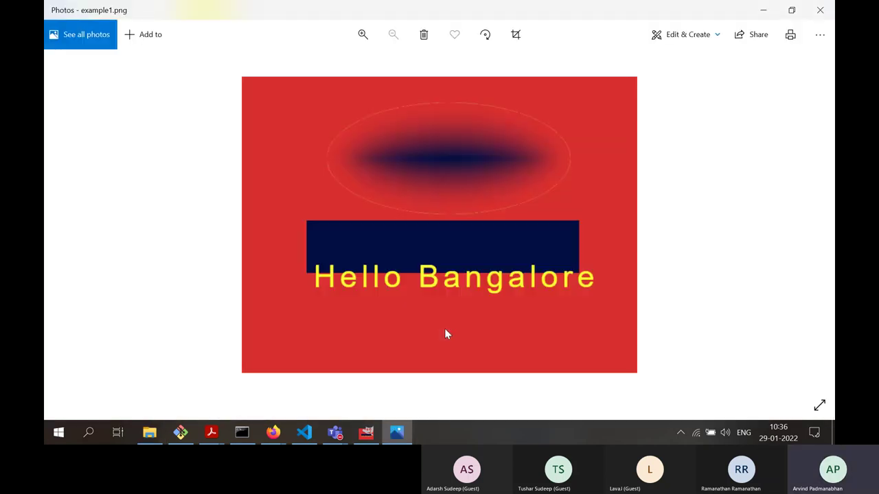
key(Right)
key(Left)
key(Right)
key(Left)
key(Right)
key(Left)
key(Right)
key(Left)
key(Right)
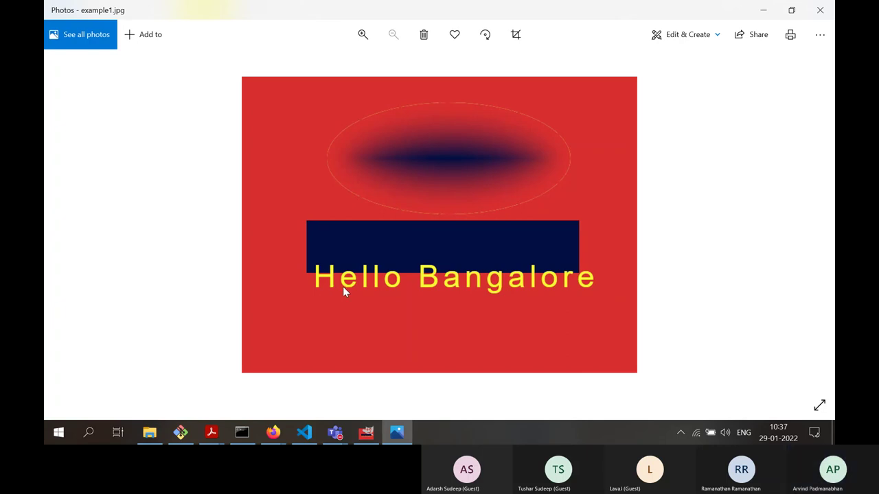
click(821, 14)
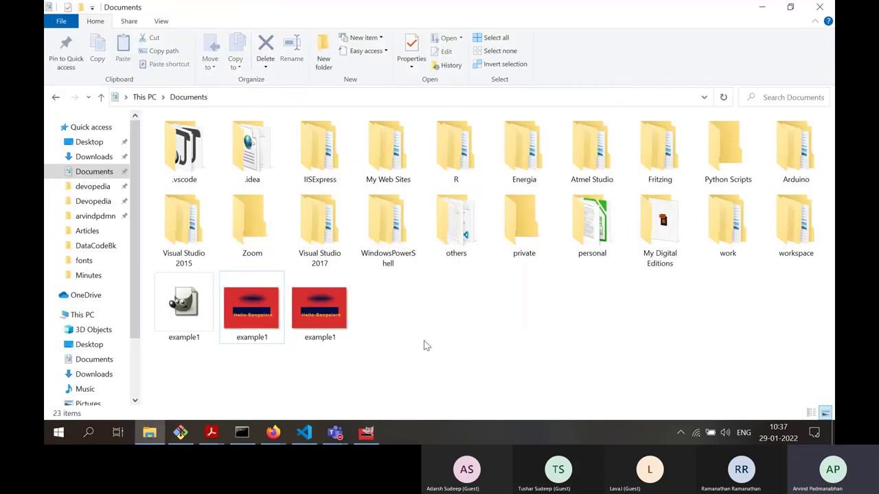
- Select both the PNG and JPG versions of example1 in the Documents folder
drag(396, 370, 221, 272)
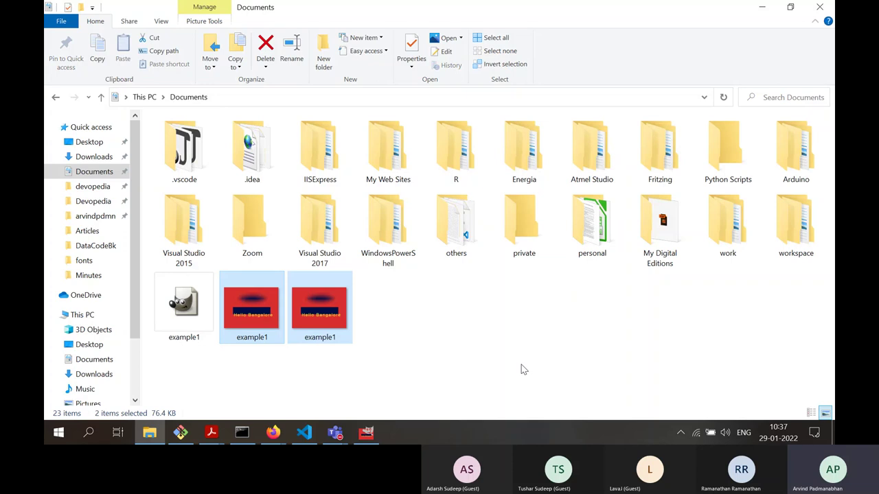
- Check the size of the XCF version of example1, switch to GIMP, and inspect the navy rectangle's layer and the Background layer
click(460, 375)
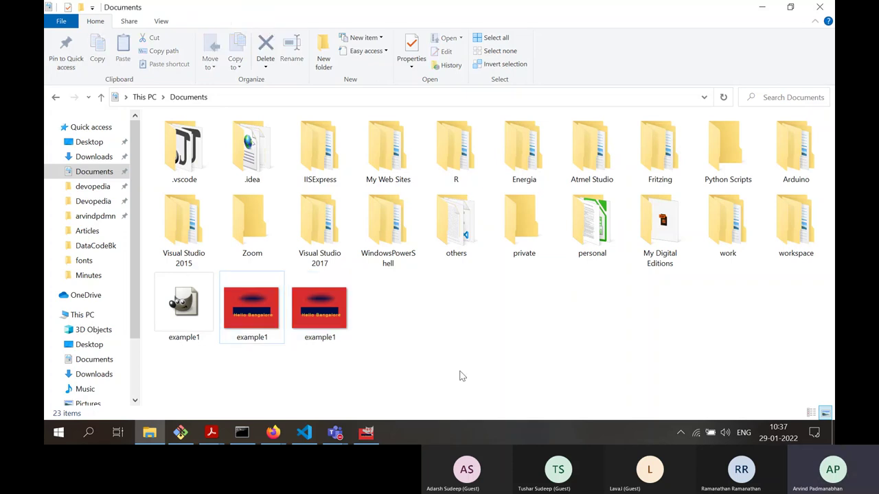
click(197, 297)
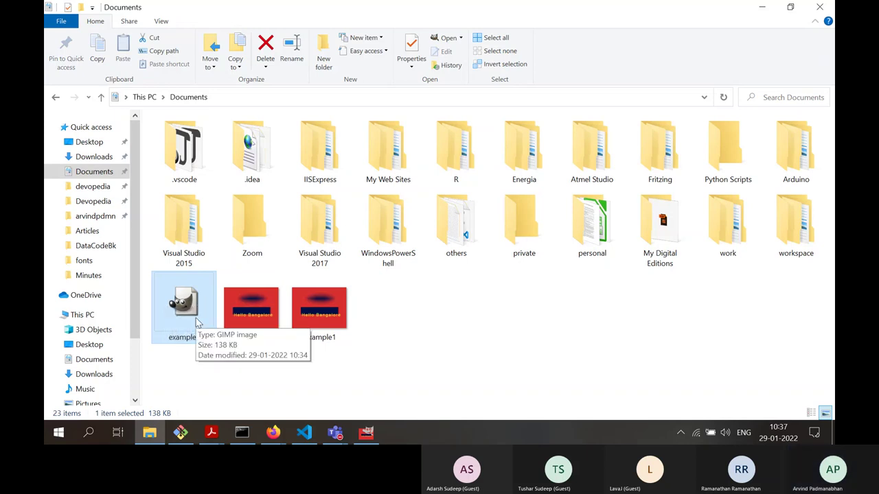
click(369, 436)
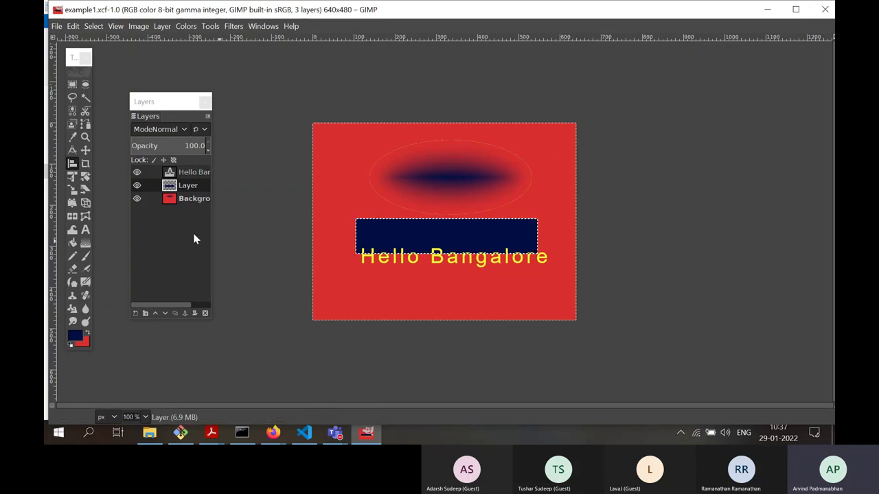
click(195, 188)
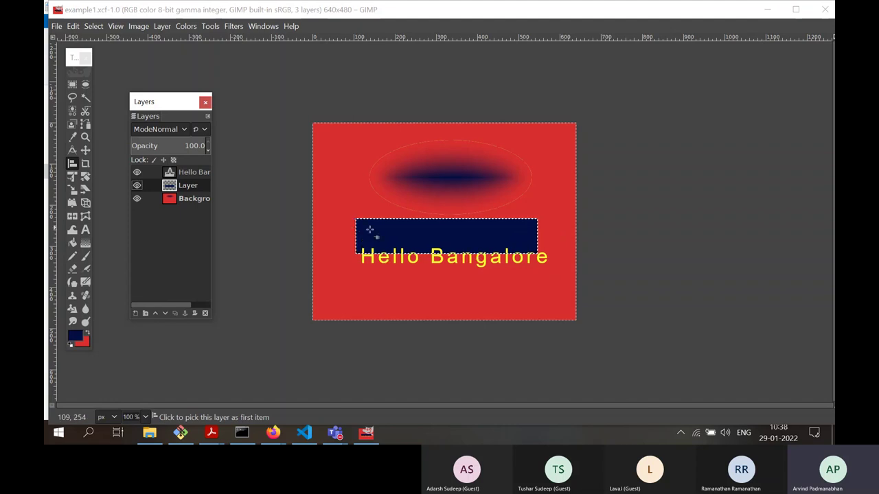
click(199, 198)
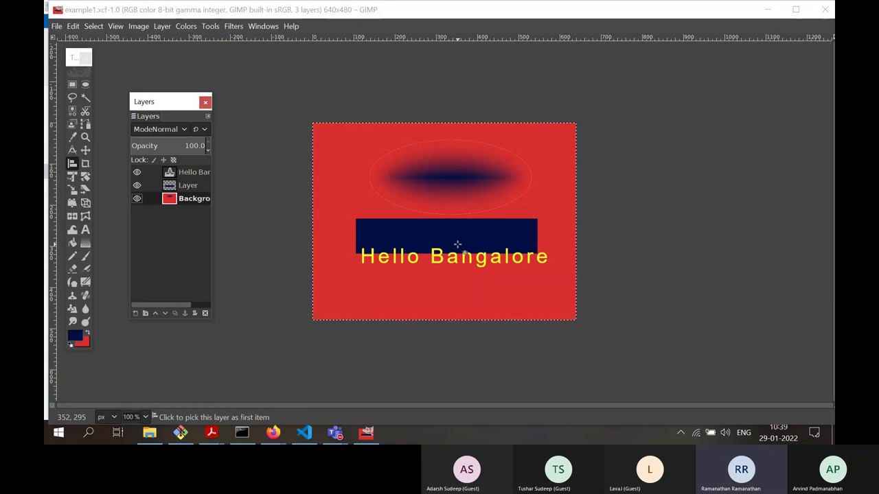
- Return to the Documents folder, open example1.jpg in Photos, inspect the image quality at higher zoom, and close the viewer
click(366, 434)
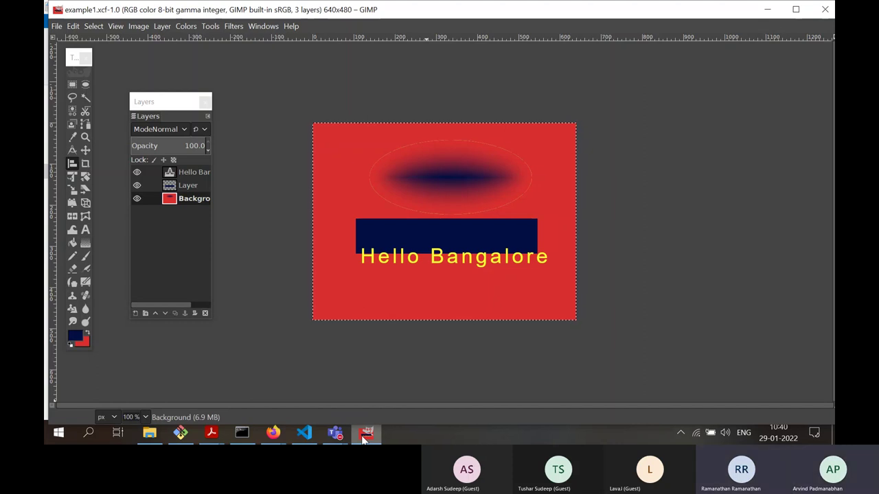
click(365, 435)
double_click(310, 302)
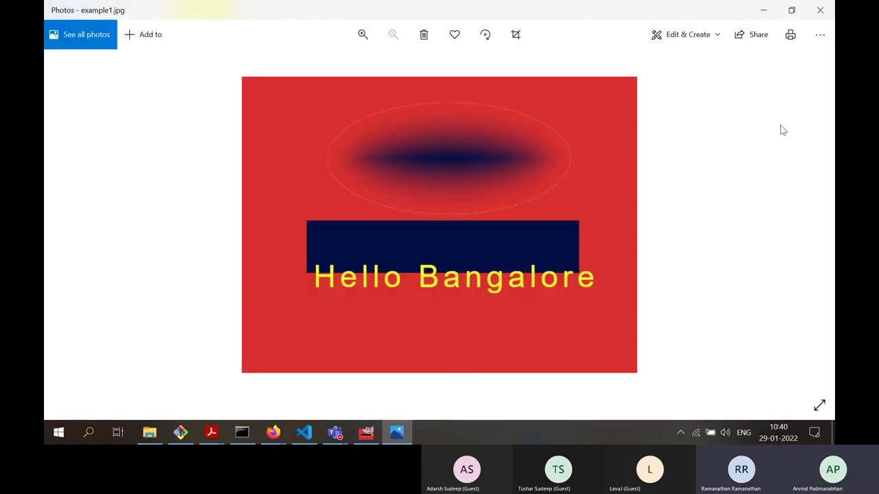
click(361, 42)
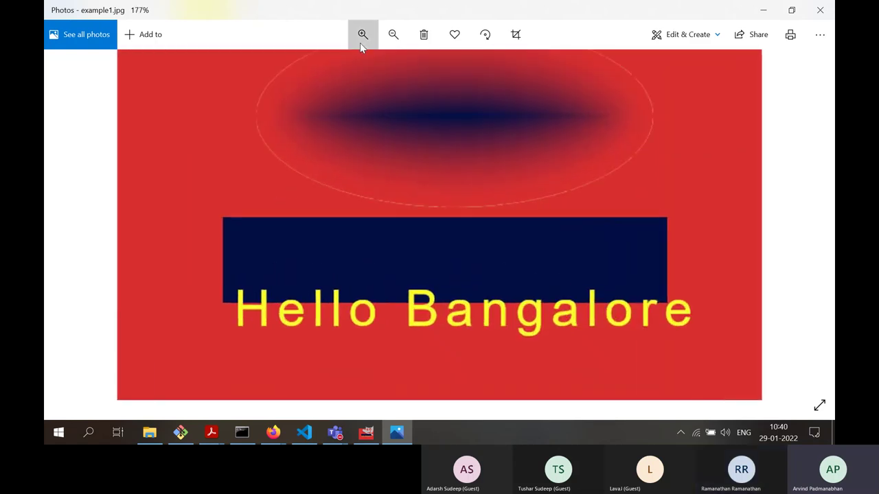
click(362, 35)
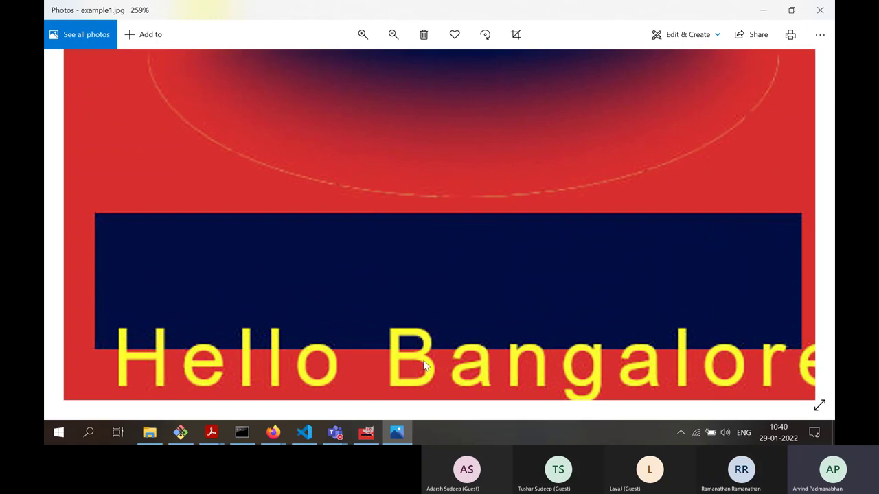
click(396, 43)
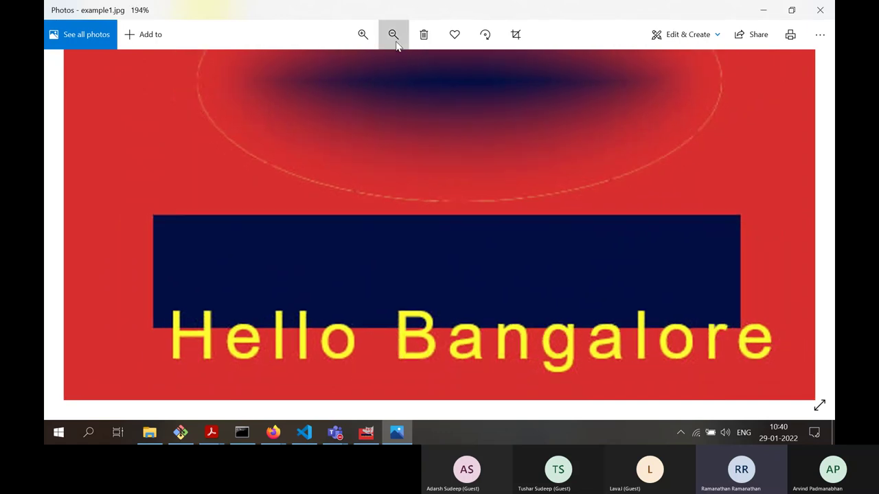
click(393, 35)
click(393, 34)
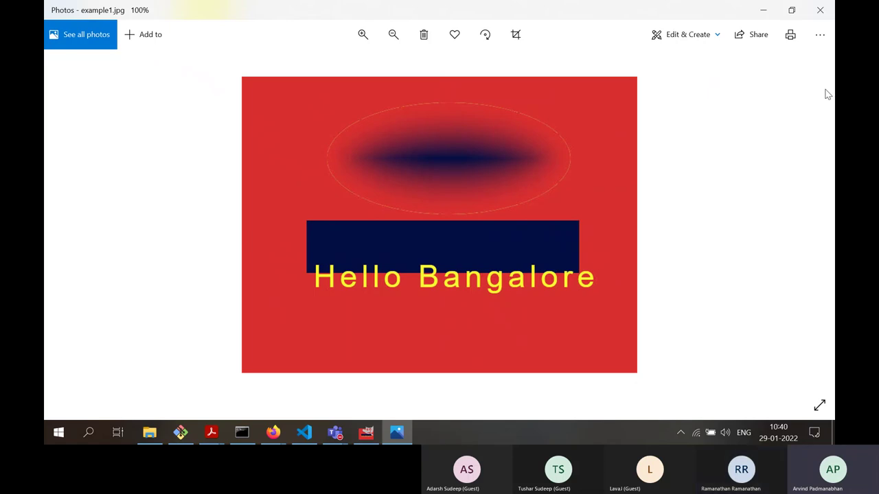
click(819, 20)
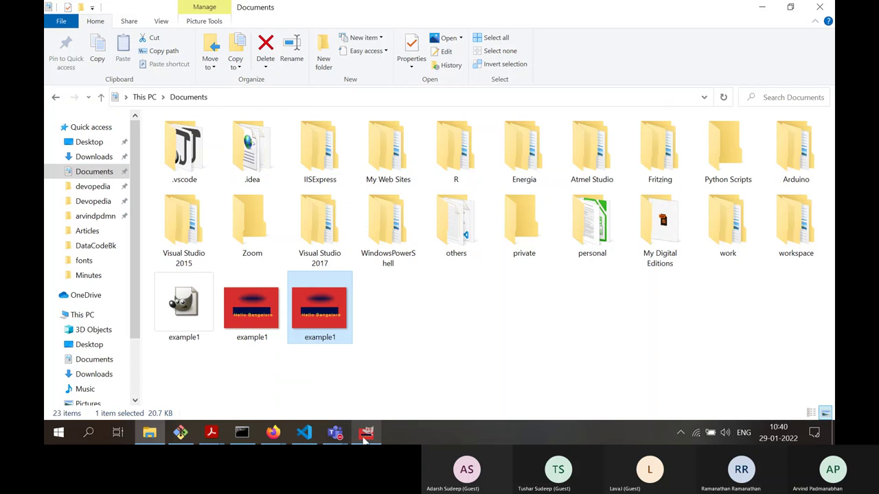
- Switch to GIMP, widen the Layers dialog, and rename the Hello Bangalore text layer as "greetings"
click(366, 434)
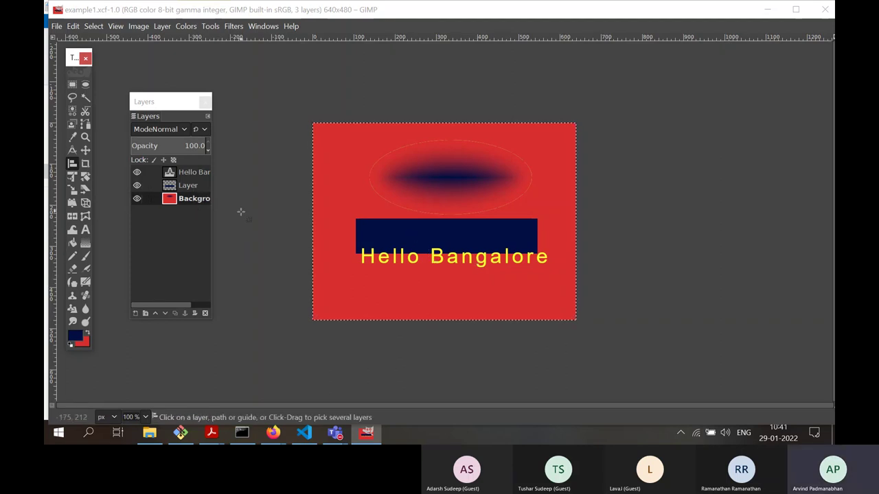
drag(210, 172, 266, 173)
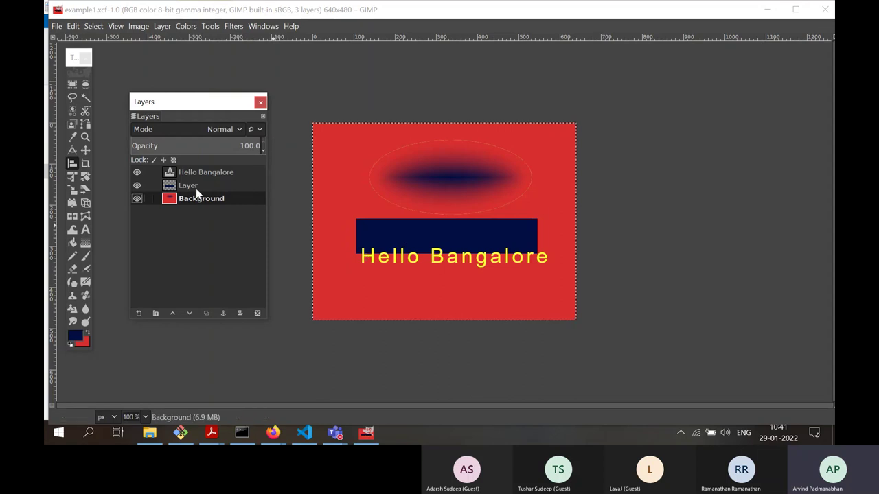
click(182, 173)
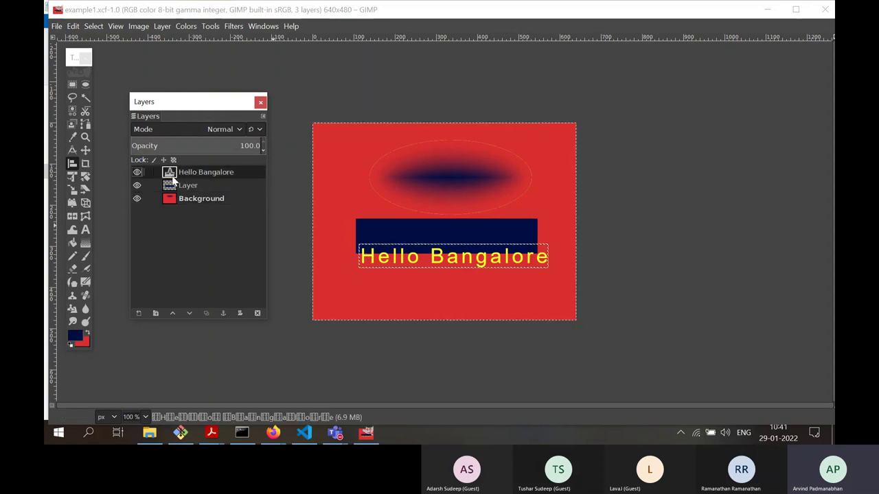
double_click(220, 170)
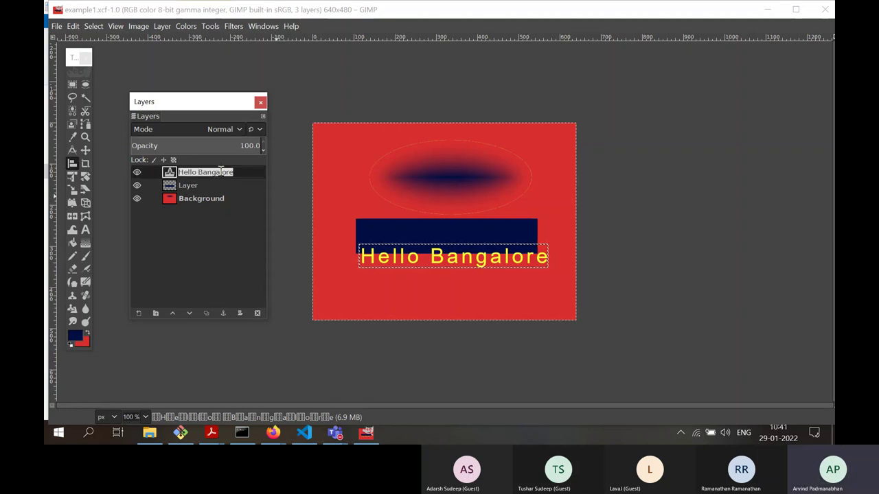
text(t)
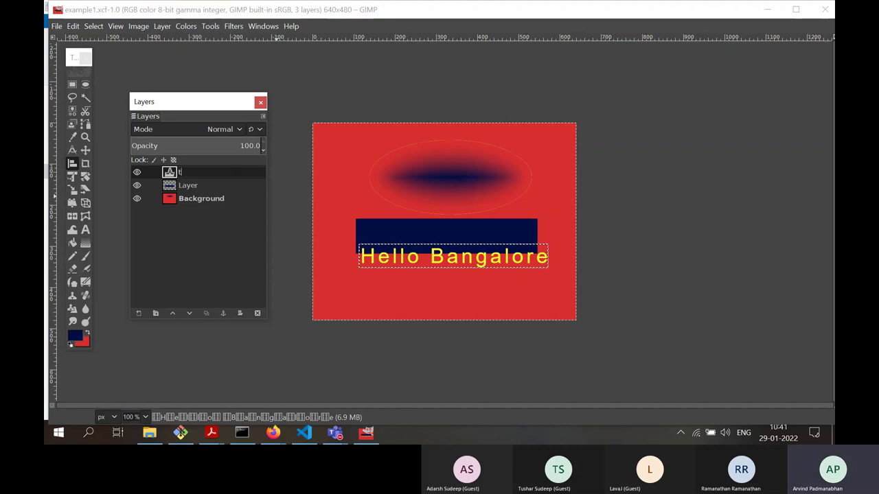
text(reeting)
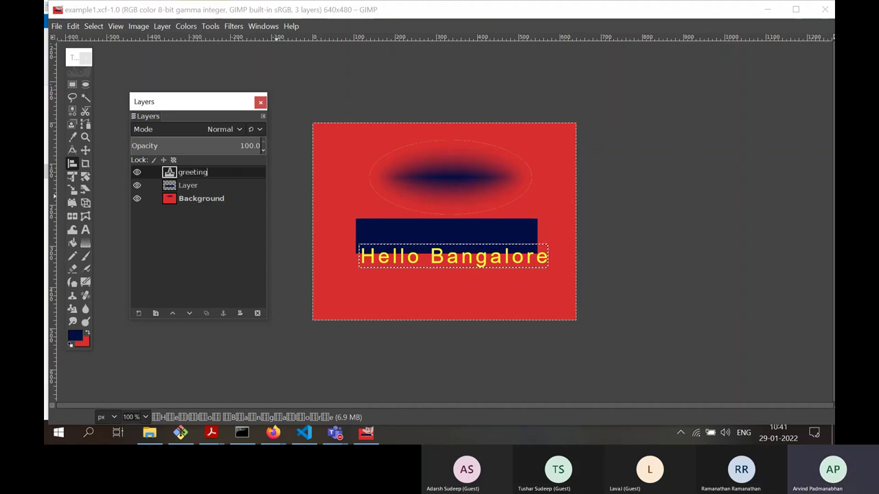
text(s)
- Rename the navy rectangle's layer as "text bg" and select the Background layer
click(216, 186)
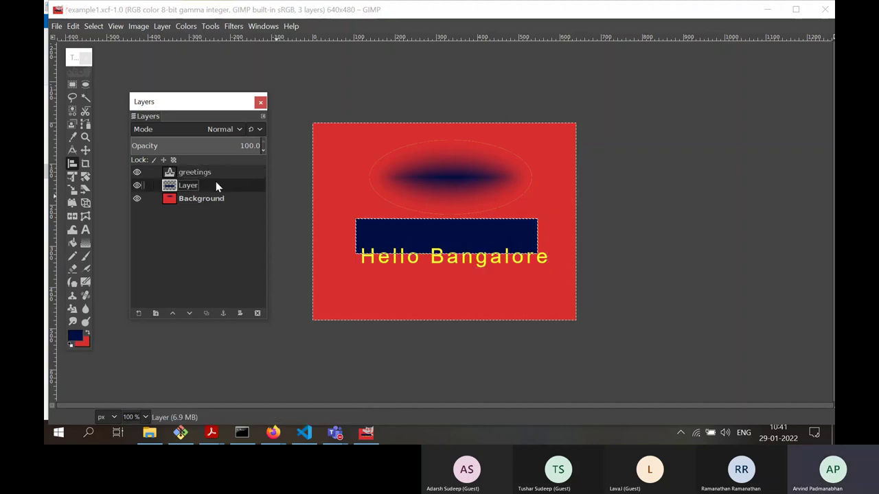
double_click(196, 186)
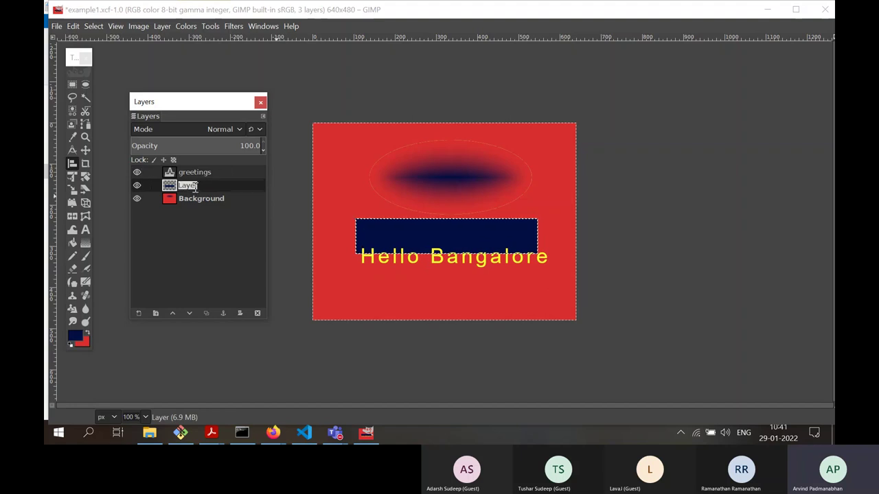
text(text b)
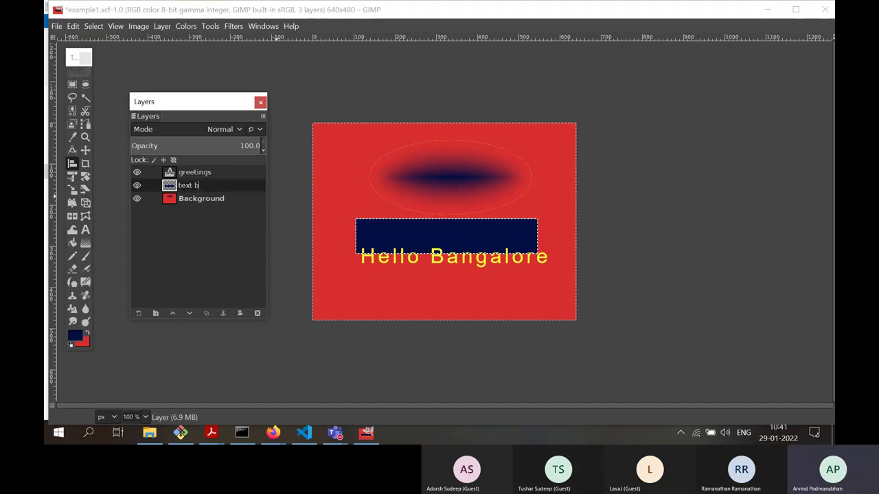
text(g)
key(Return)
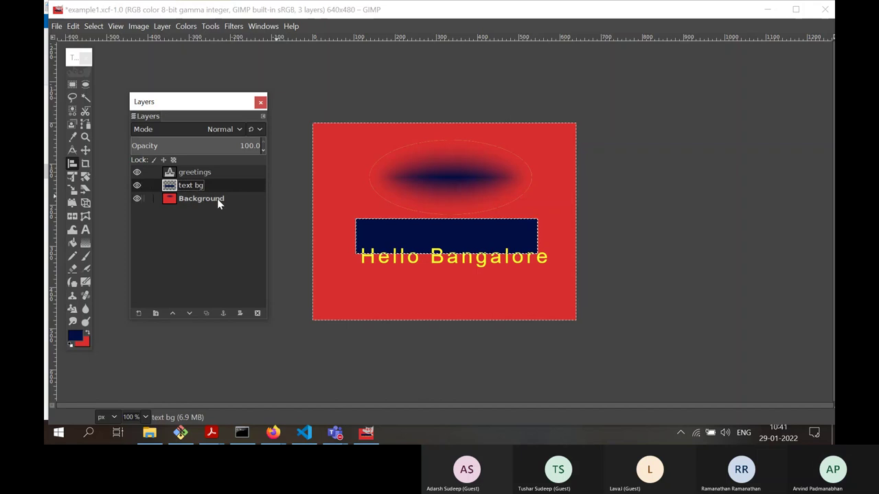
click(216, 198)
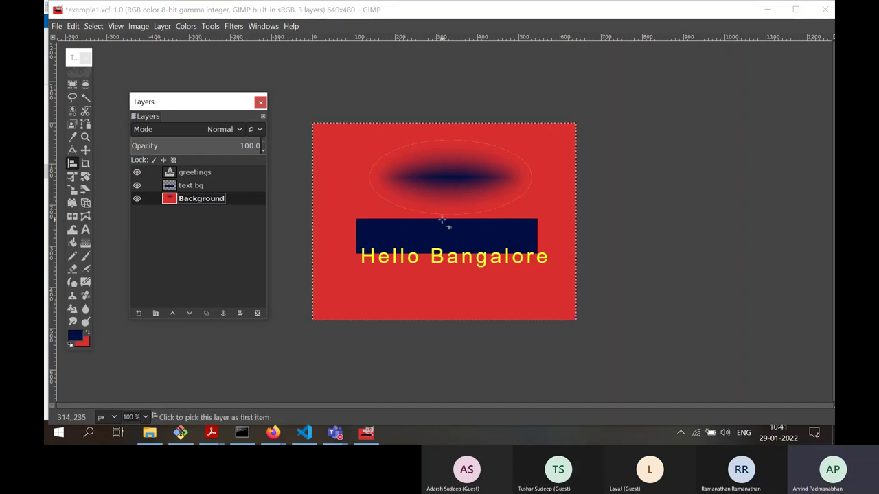
- Toggle the visibility of the text bg layer several times to compare the image, and leave the layer hidden
click(137, 185)
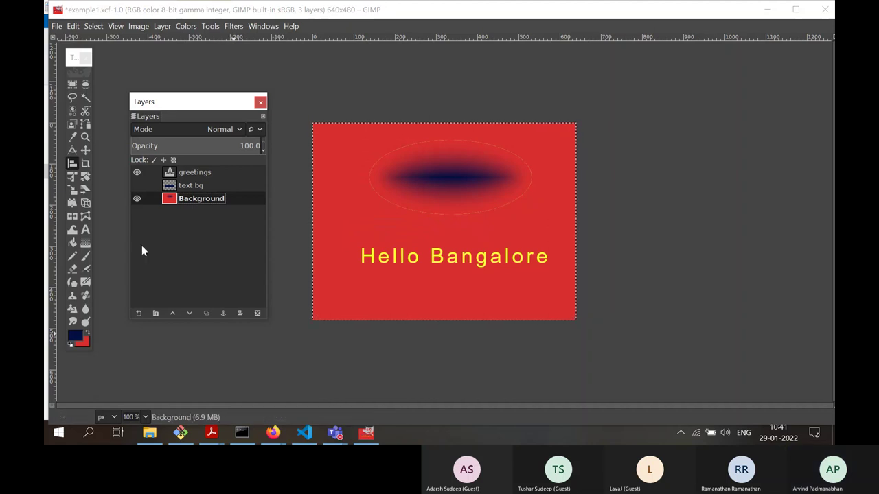
click(136, 187)
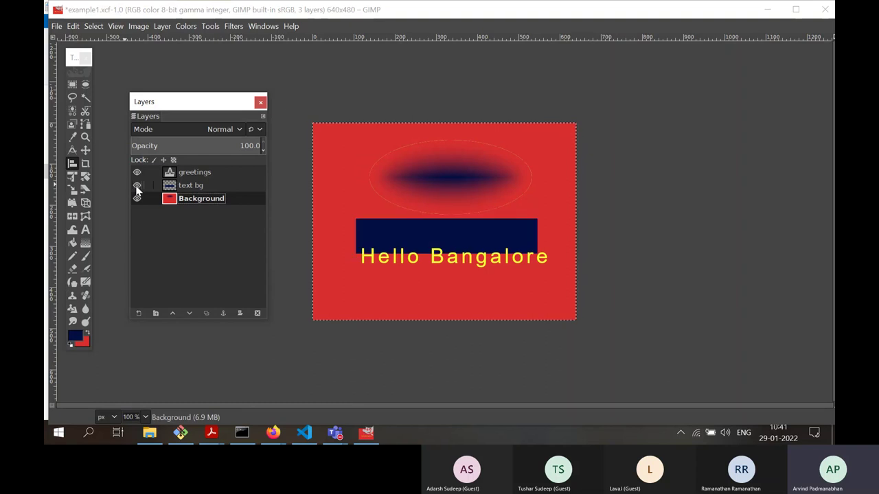
click(136, 187)
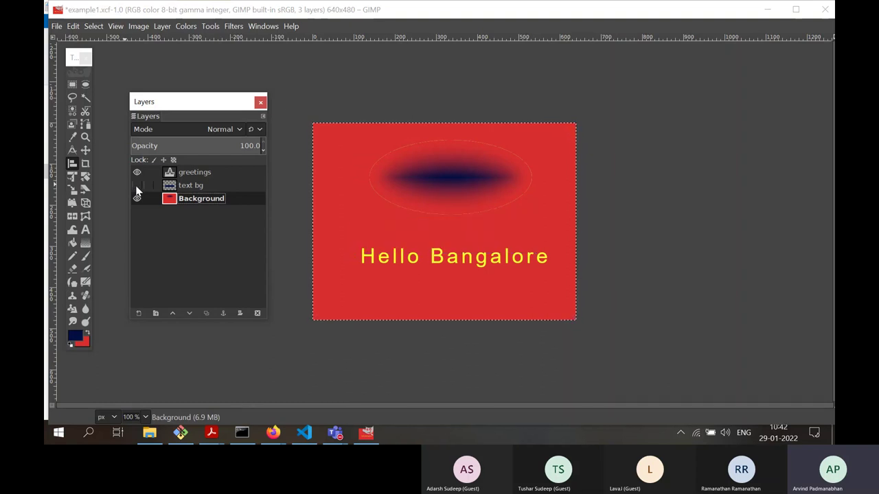
click(137, 186)
click(137, 186)
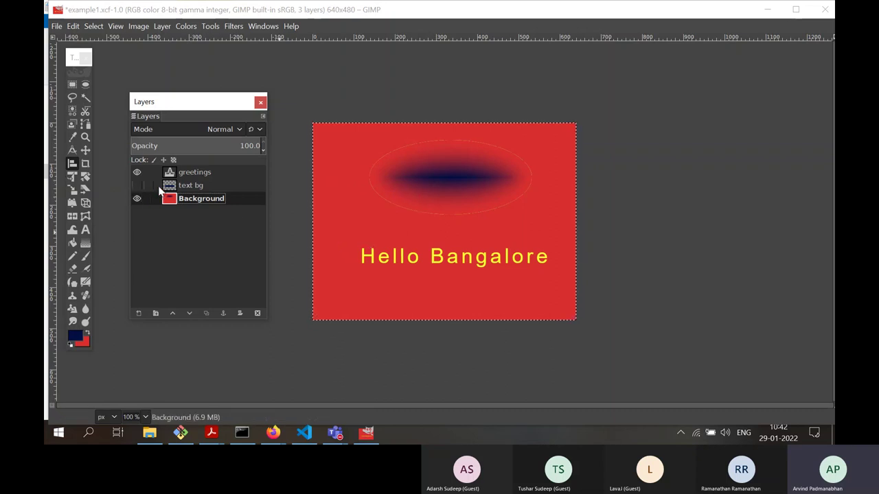
click(136, 185)
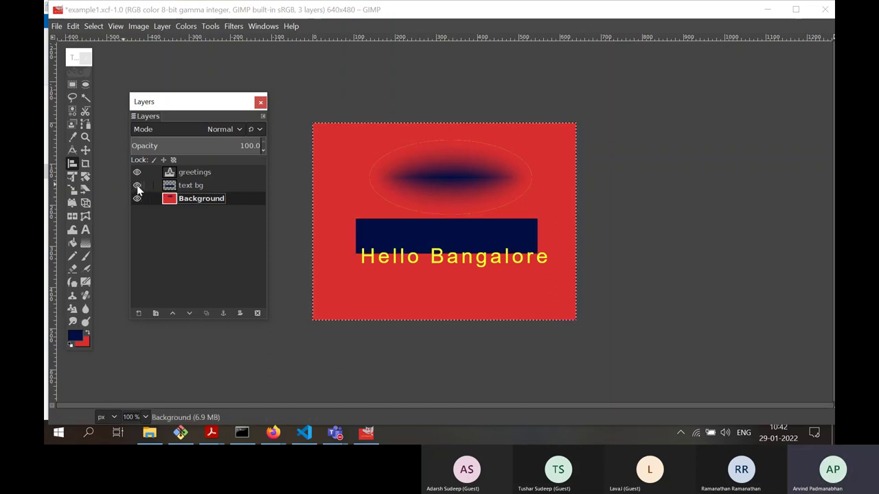
click(137, 185)
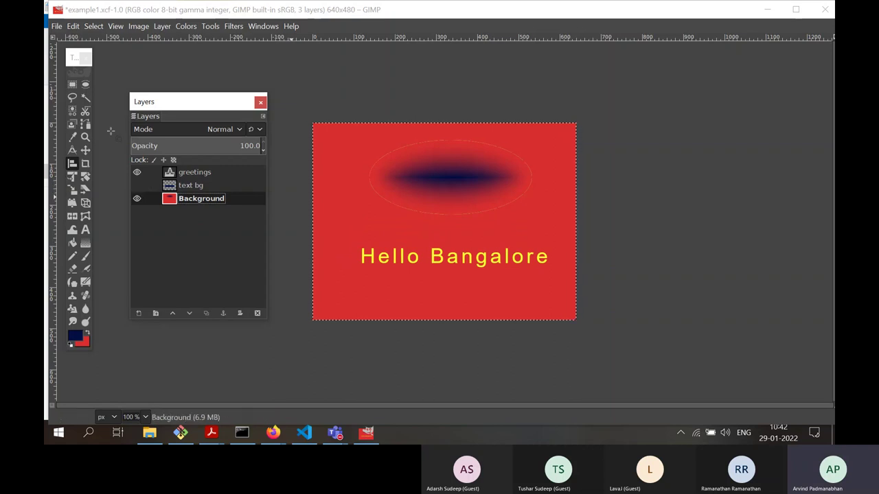
- Overwrite example1.jpg with the current image, open it from the Documents folder in Photos to check it, and close the viewer
click(56, 25)
click(78, 347)
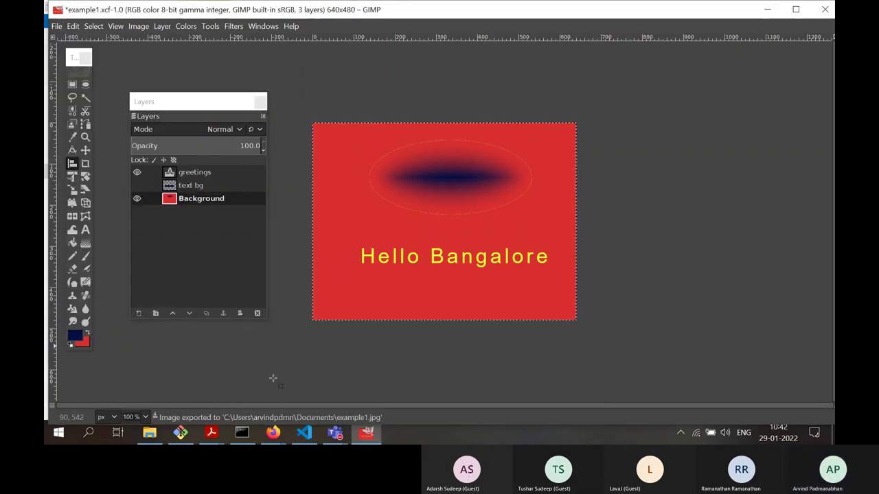
click(150, 434)
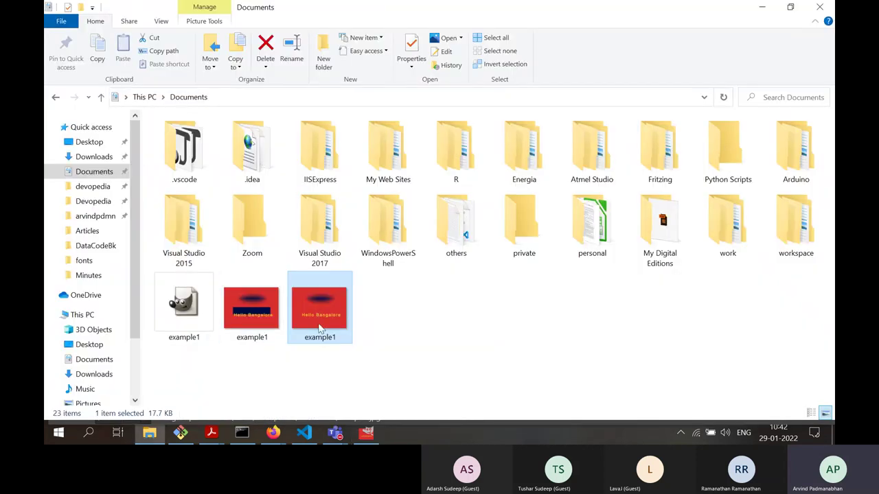
double_click(318, 329)
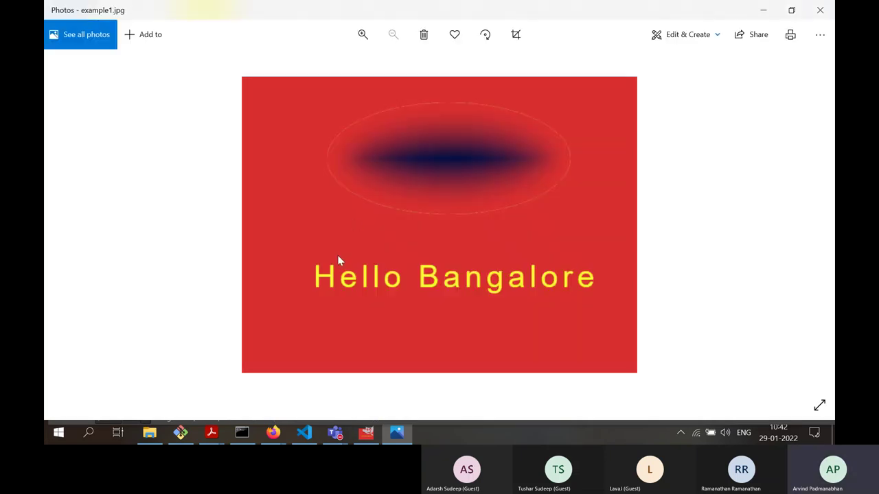
click(820, 10)
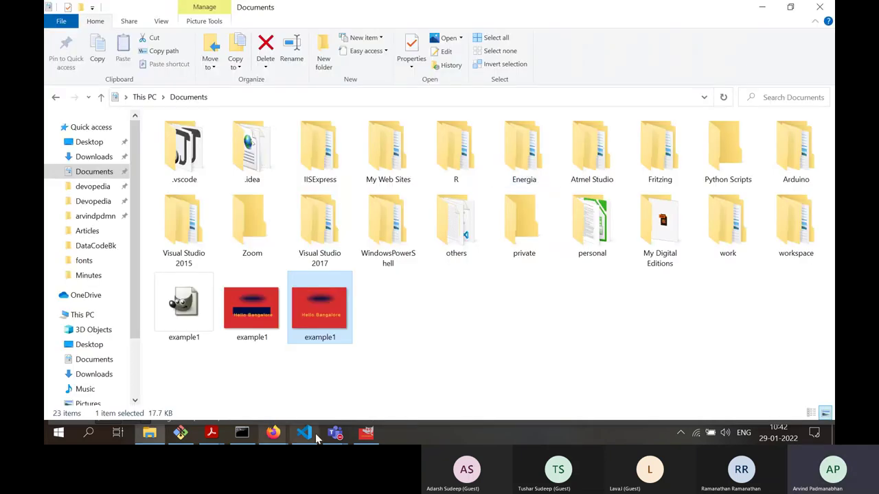
- Switch back to GIMP and make the text bg layer visible again
click(366, 432)
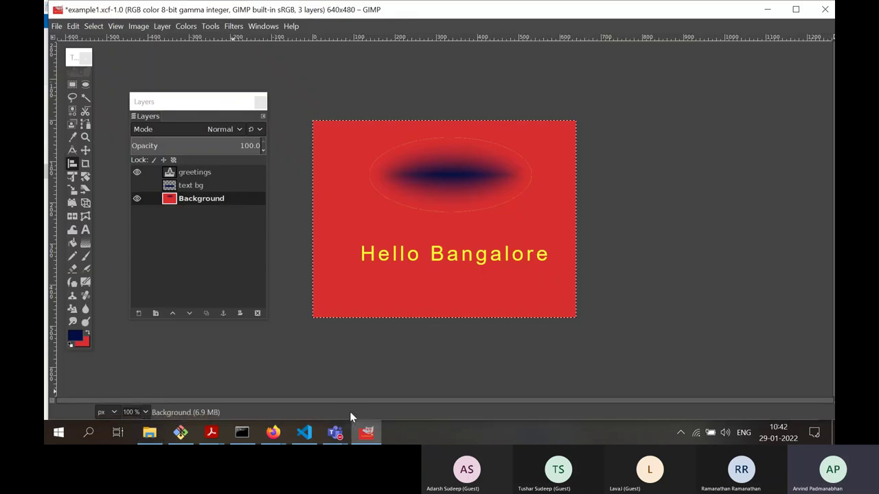
click(137, 185)
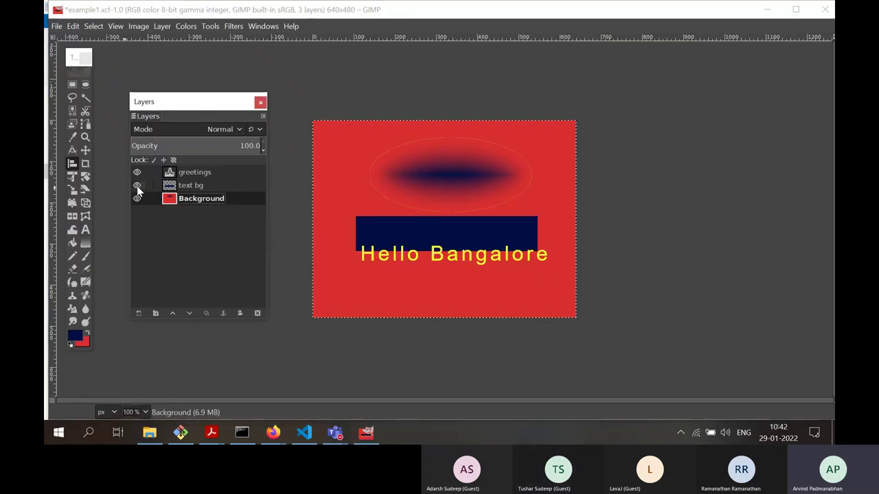
- Hide and show the text bg layer twice to compare the image, leaving the layer visible
click(136, 185)
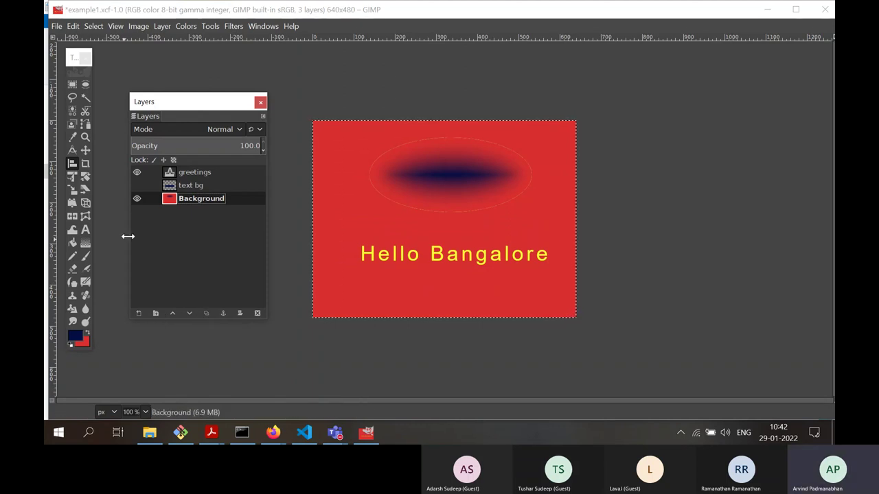
click(137, 186)
click(138, 187)
click(138, 187)
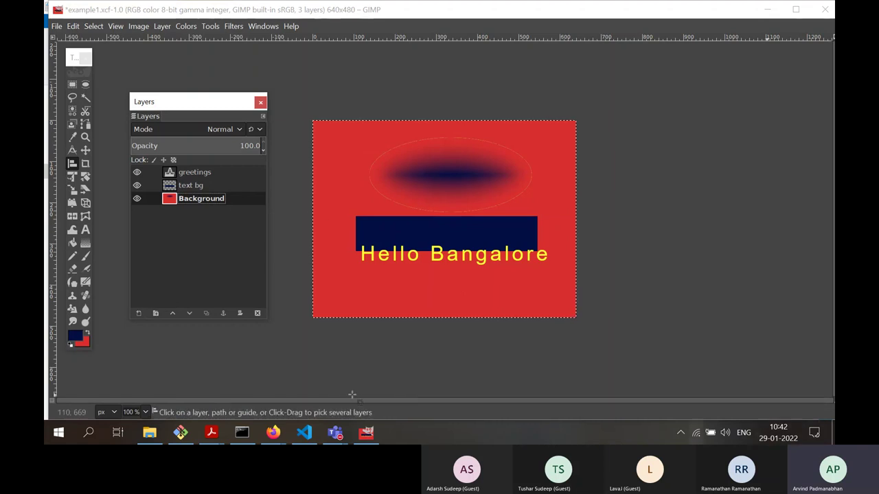
- Close all open images and discard their unsaved changes, close the Layers dialog, and maximize the empty image window
click(55, 27)
click(128, 323)
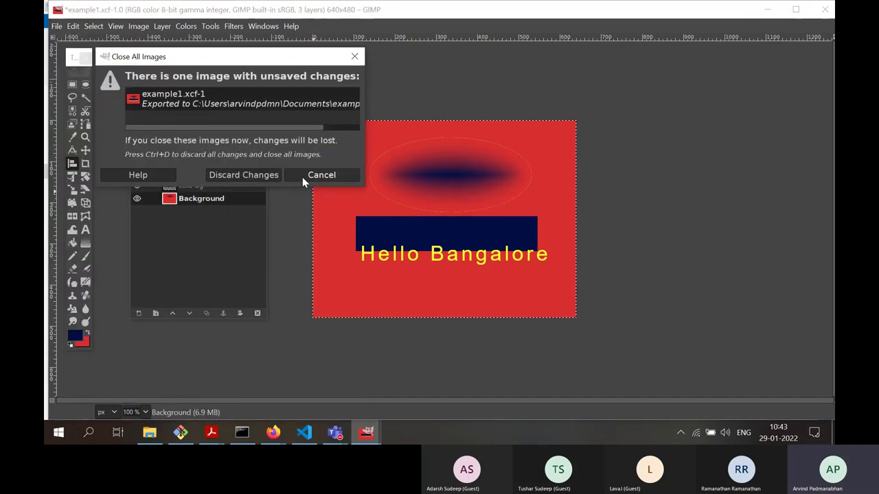
click(268, 177)
click(260, 103)
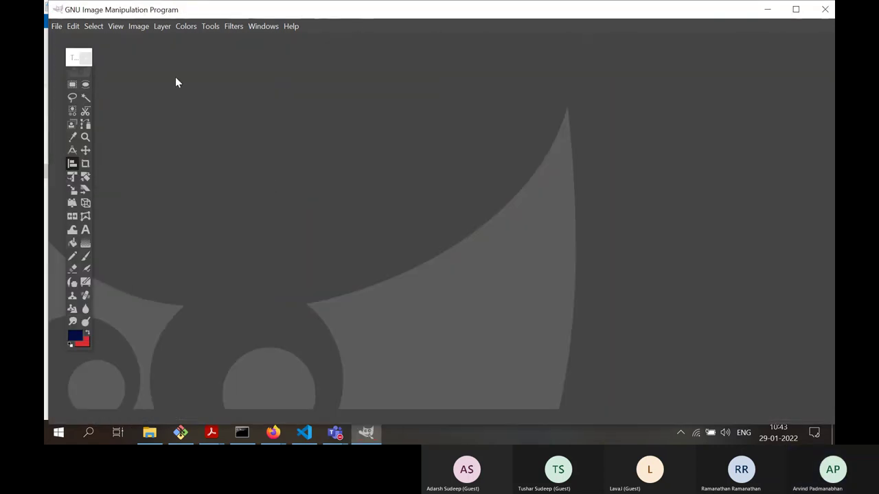
double_click(211, 7)
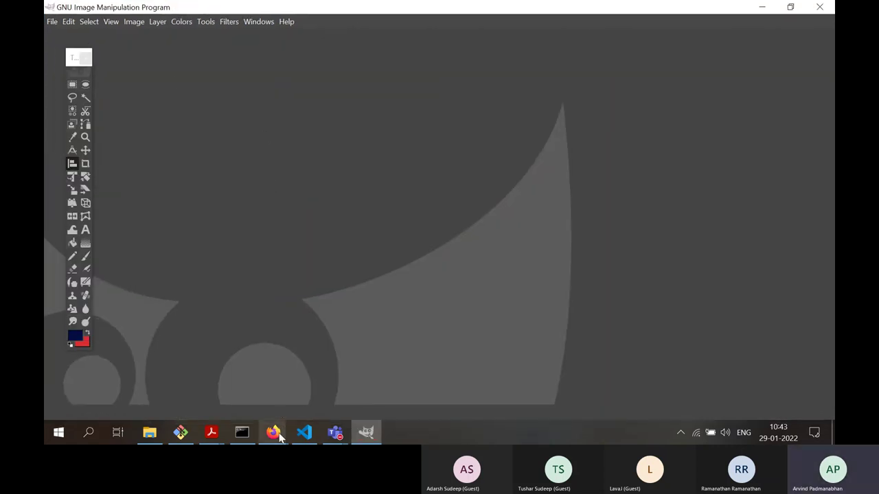
- Switch to the Devopedia window in Firefox and examine the inheritance types diagram in the C++ Inheritance article
mouse_move(280, 436)
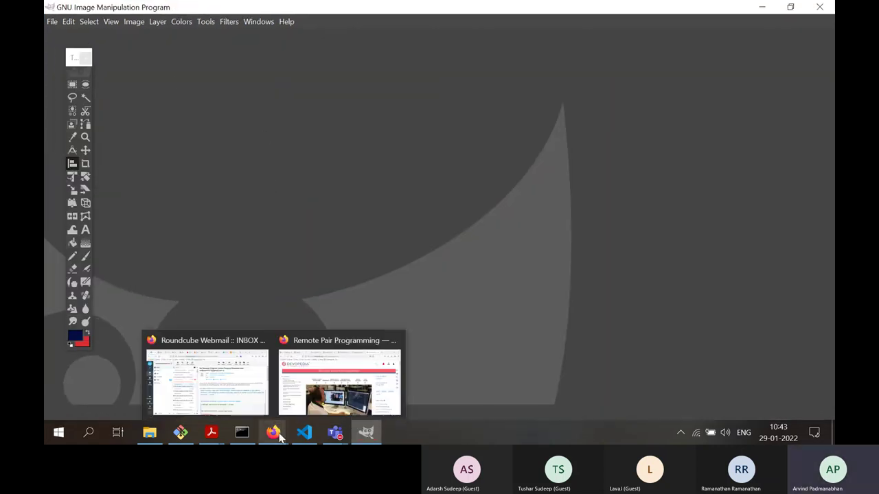
click(381, 394)
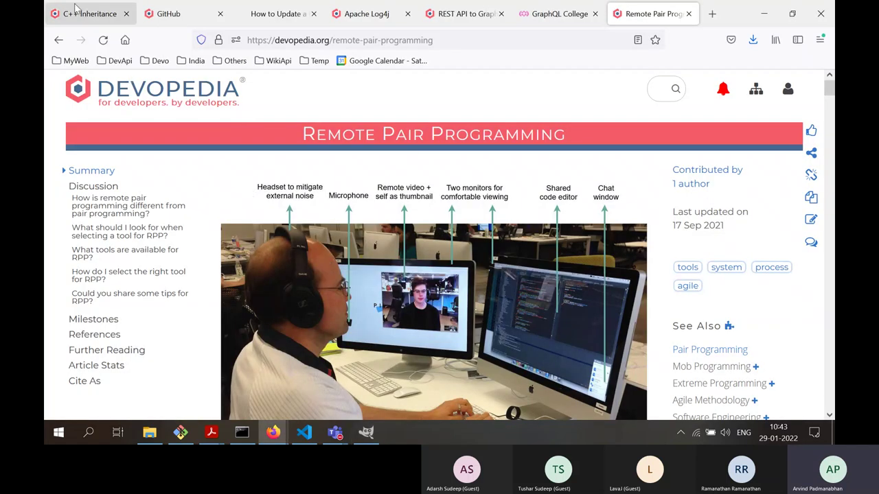
click(80, 14)
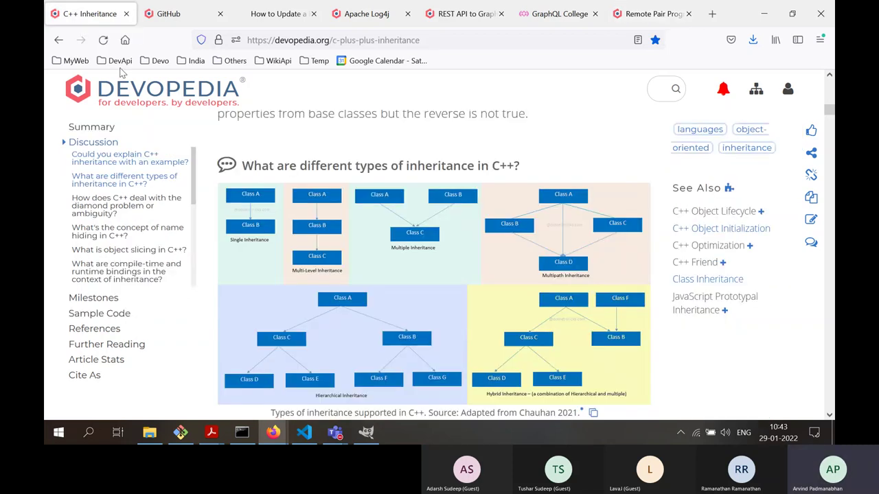
scroll(674, 247, down, 1)
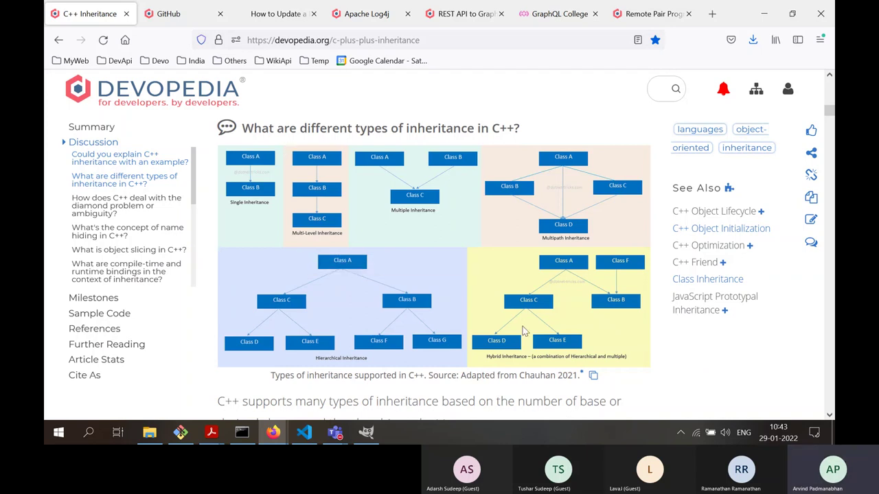
- Open the DotNetTricks source article cited under the C++ inheritance types diagram in a separate tab
click(582, 375)
middle_click(302, 131)
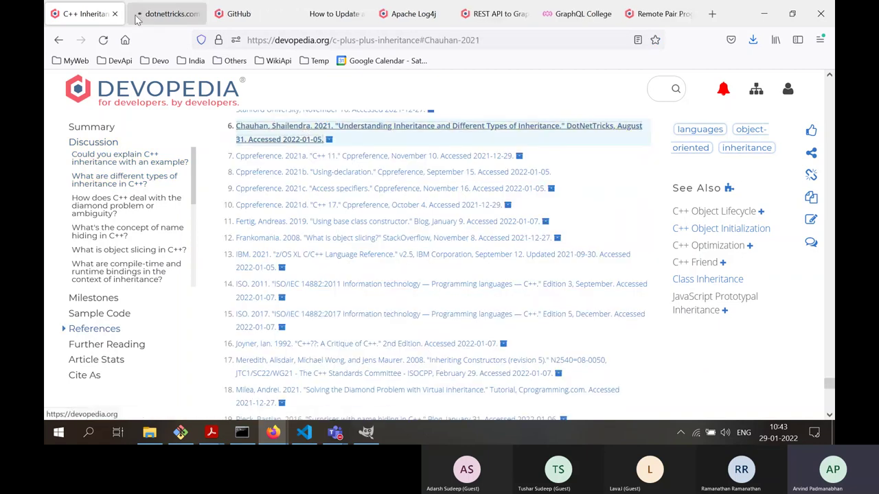
click(164, 8)
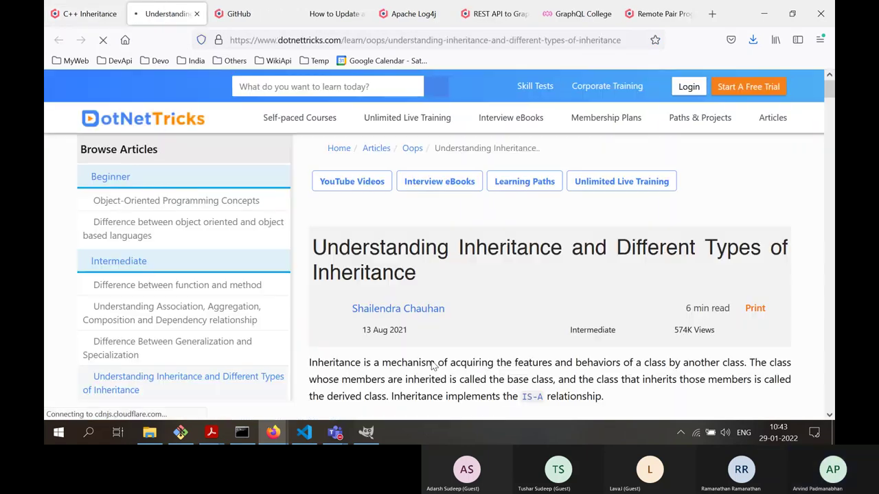
- Examine the original inheritance types diagram in the DotNetTricks article and accept the site's cookie notice
scroll(828, 304, down, 5)
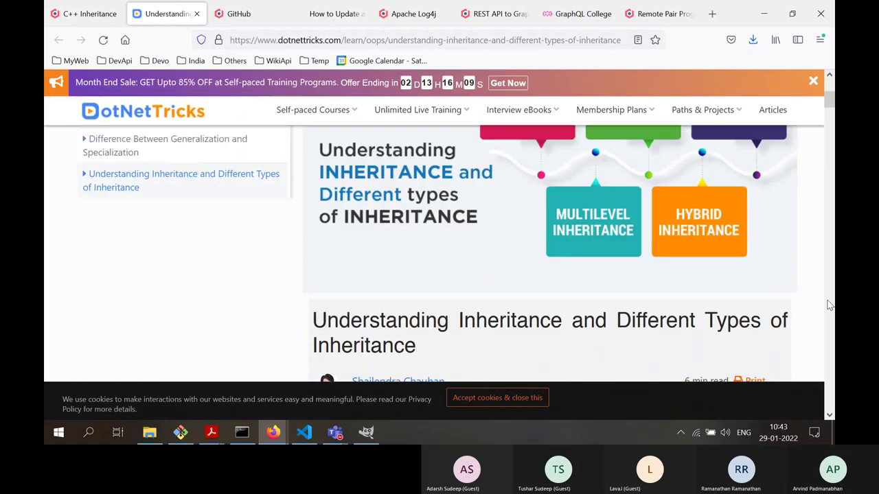
scroll(828, 304, down, 3)
scroll(686, 269, up, 2)
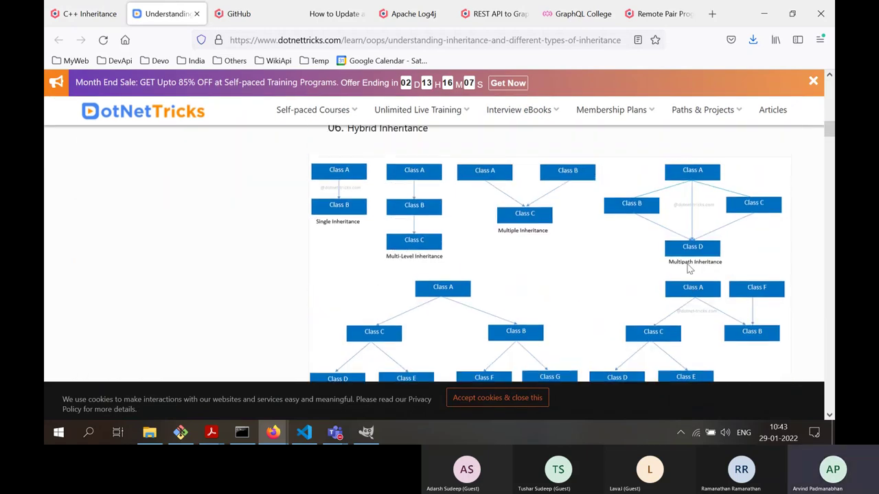
scroll(690, 268, down, 1)
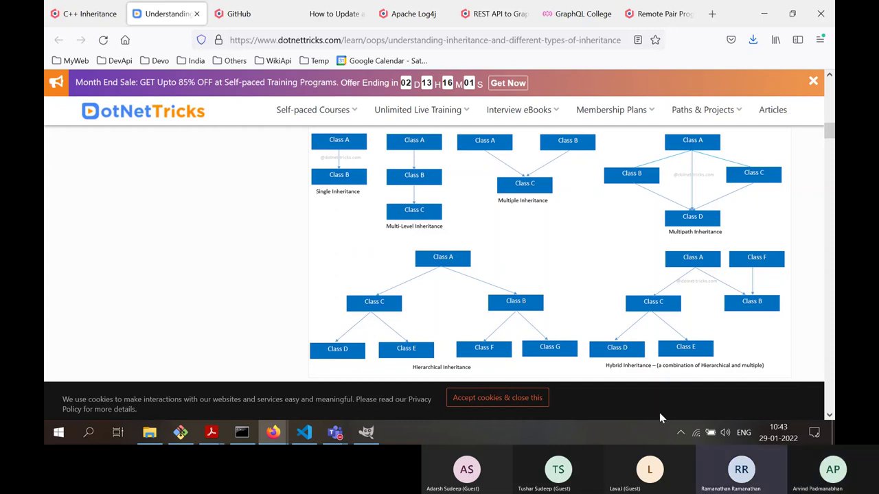
click(484, 403)
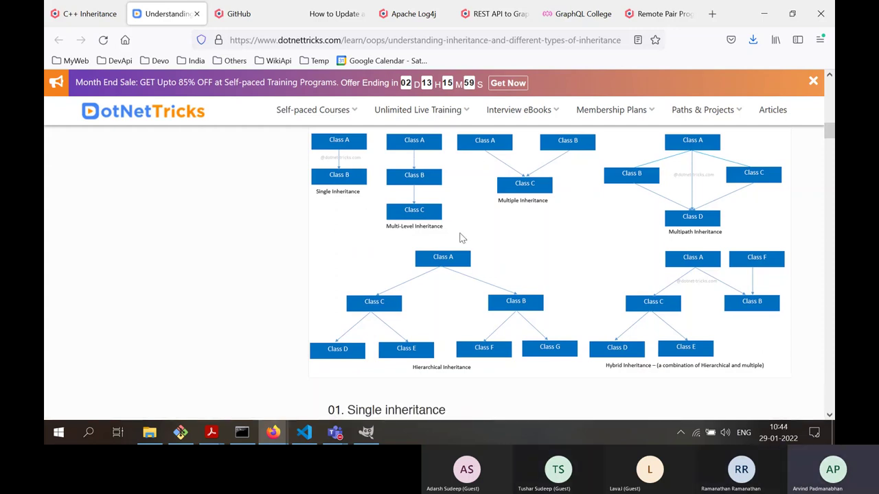
scroll(462, 236, up, 1)
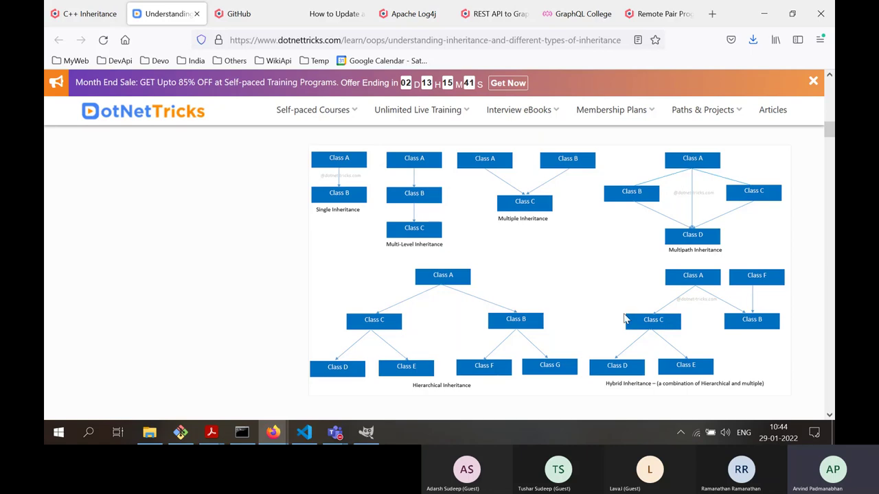
- Return to the inheritance types diagram in the Devopedia article and switch to GIMP
click(73, 15)
key(alt+Left)
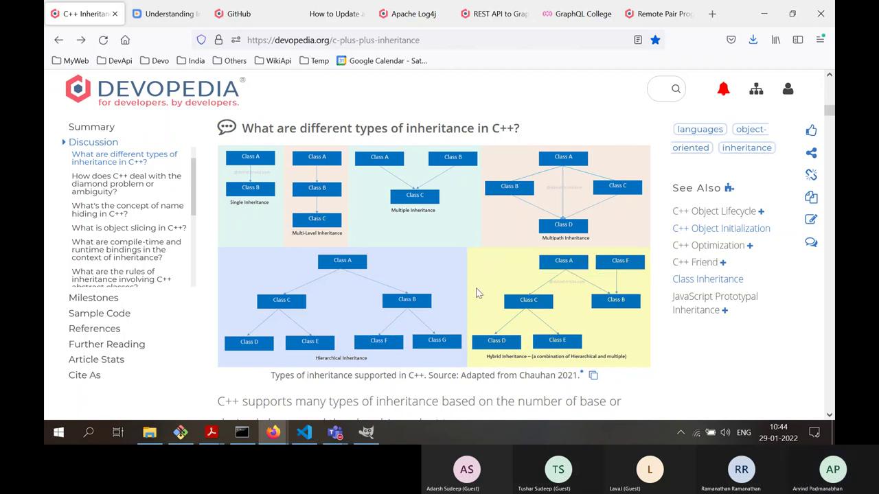
click(366, 431)
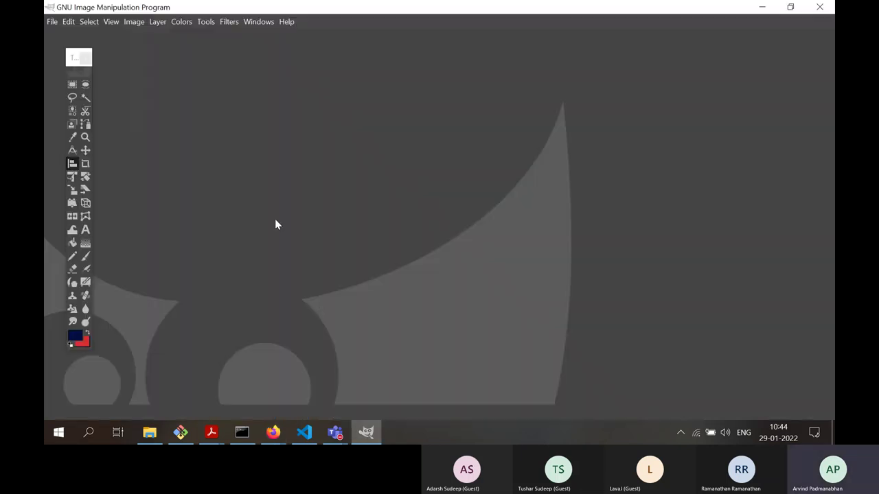
click(50, 21)
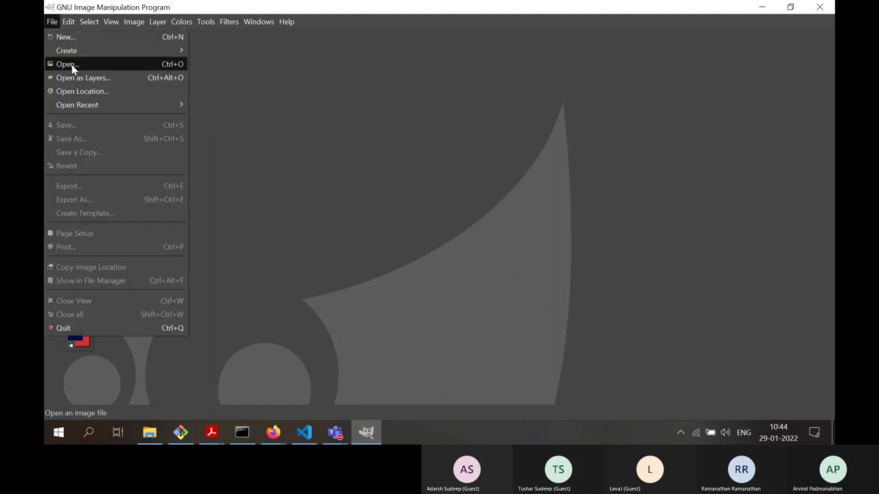
click(71, 64)
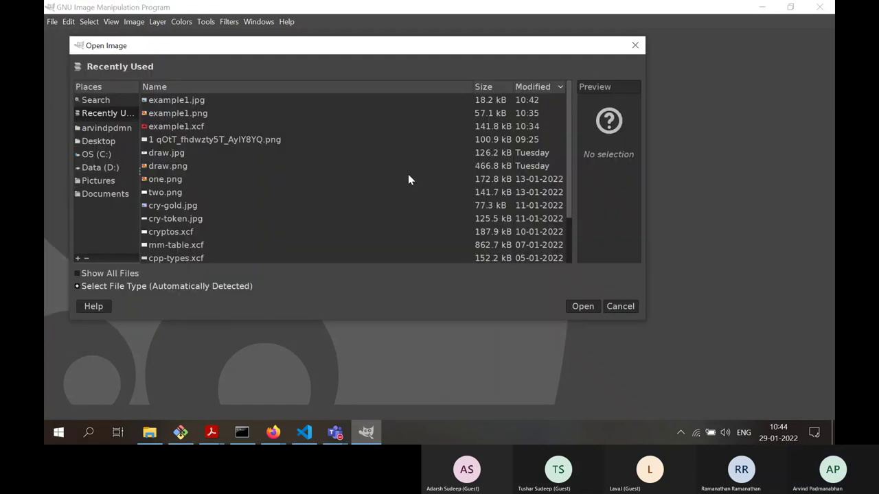
click(618, 305)
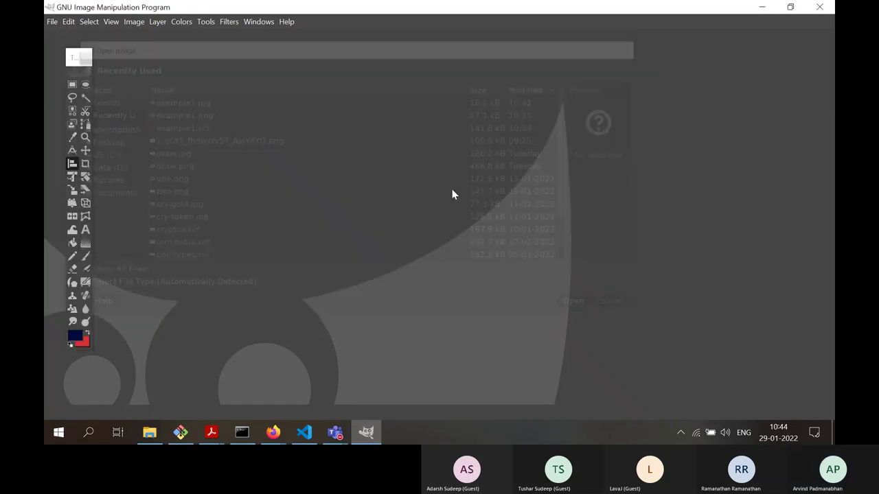
click(52, 21)
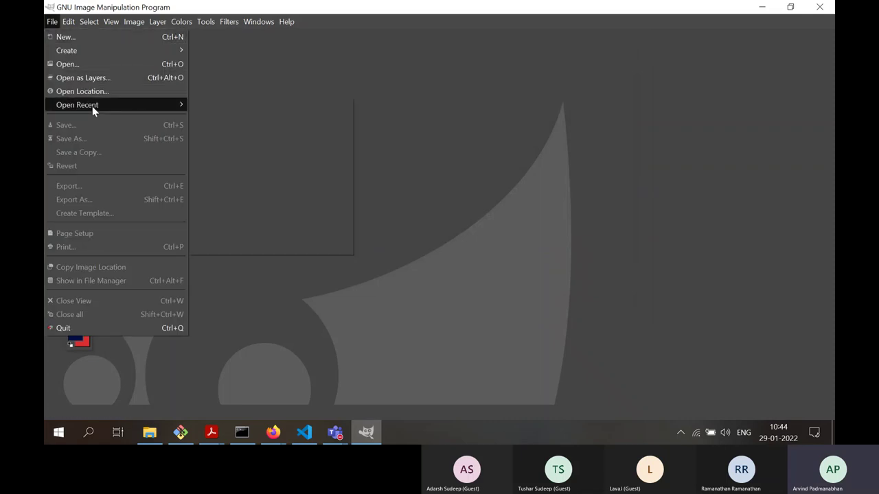
mouse_move(92, 106)
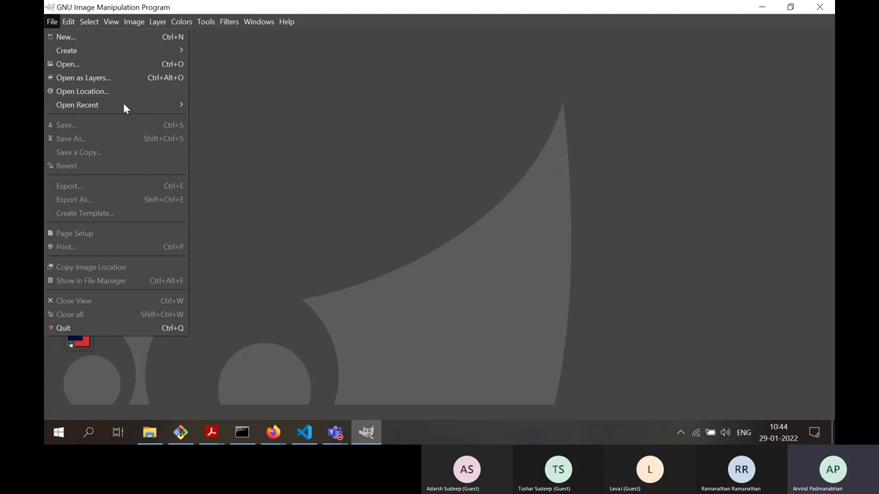
- Start opening an image and browse from Documents through work, Devopedia and Articles to the drawings folder
click(79, 63)
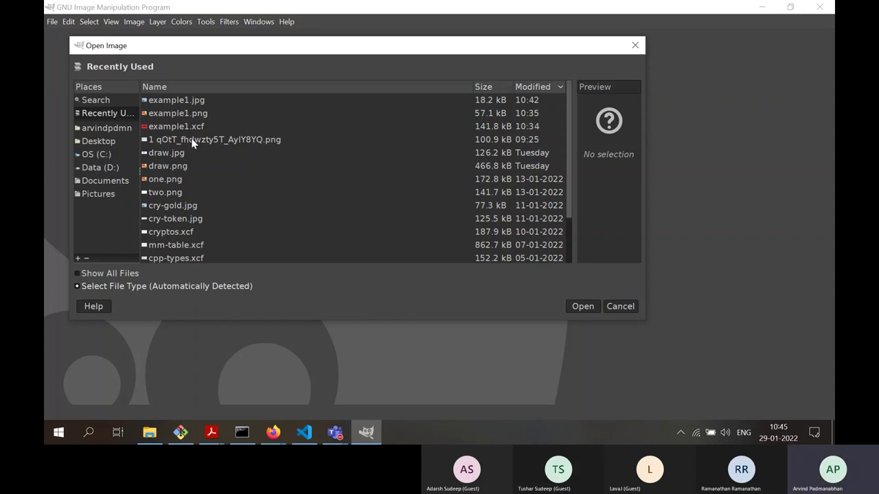
scroll(567, 236, down, 2)
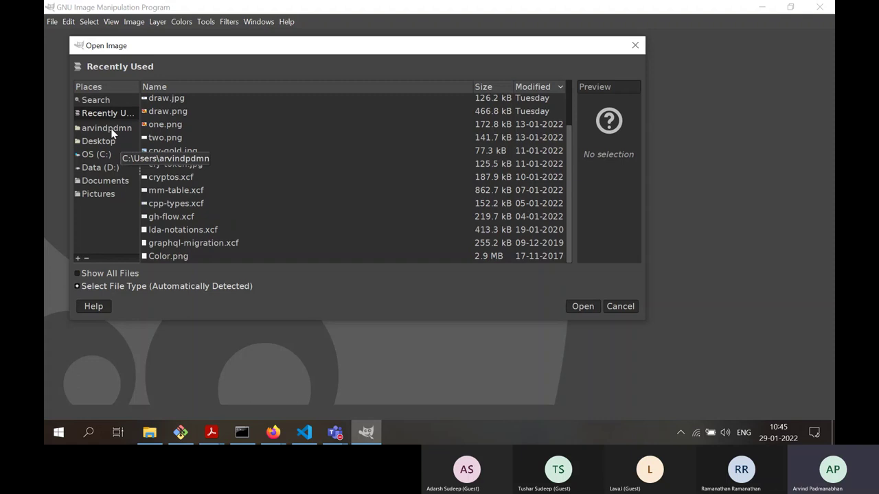
click(104, 180)
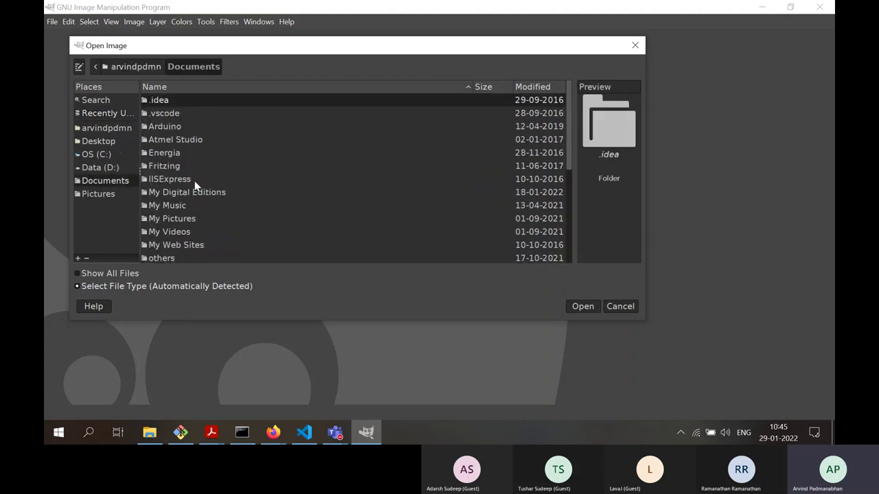
click(111, 114)
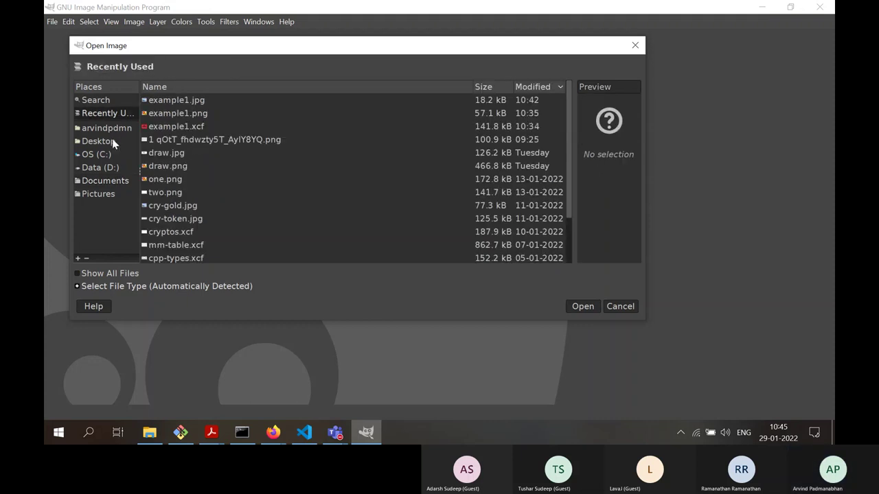
click(111, 128)
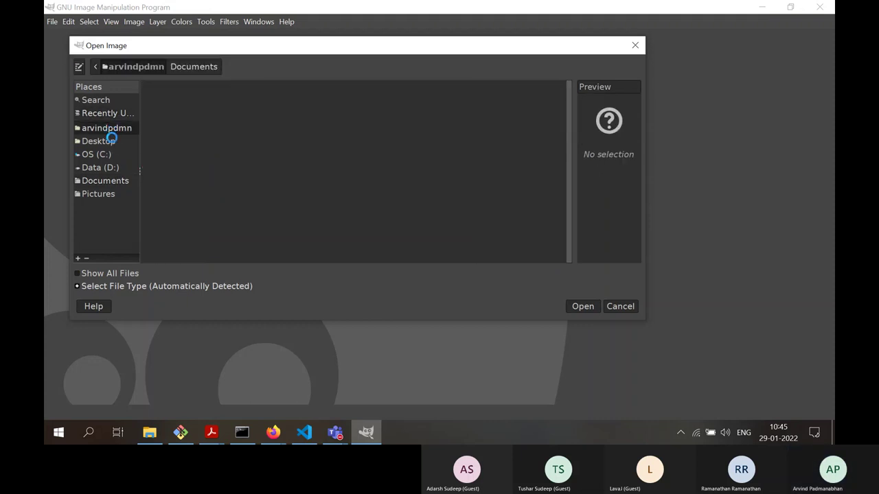
click(107, 180)
scroll(206, 172, down, 5)
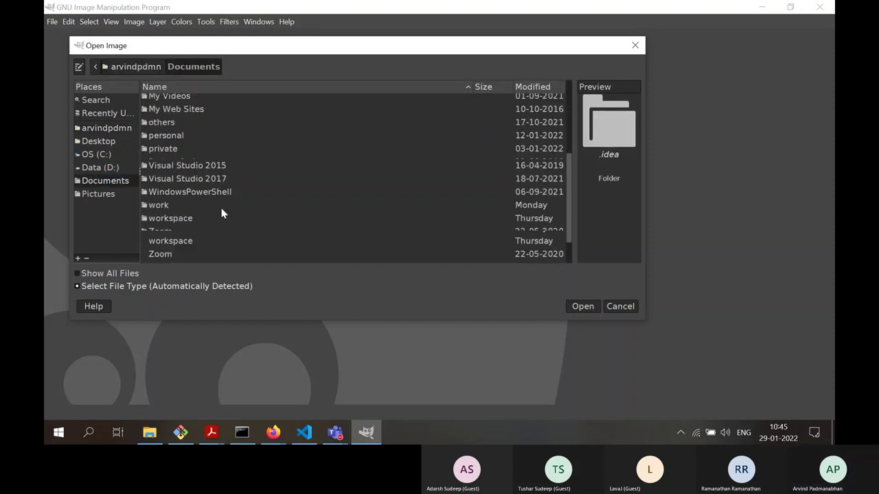
double_click(173, 191)
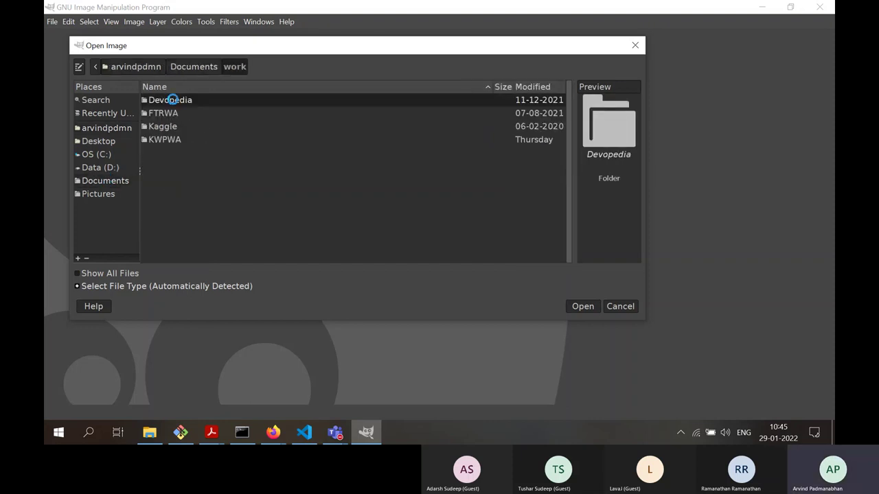
double_click(173, 99)
double_click(168, 113)
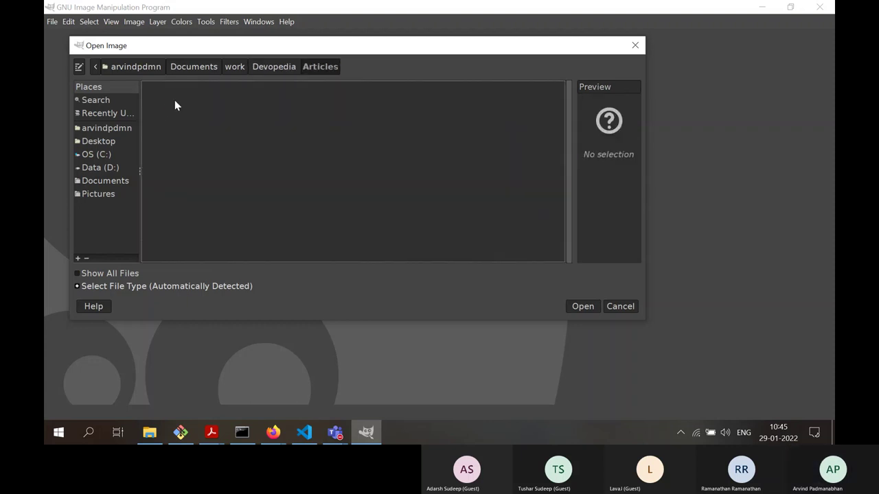
double_click(174, 101)
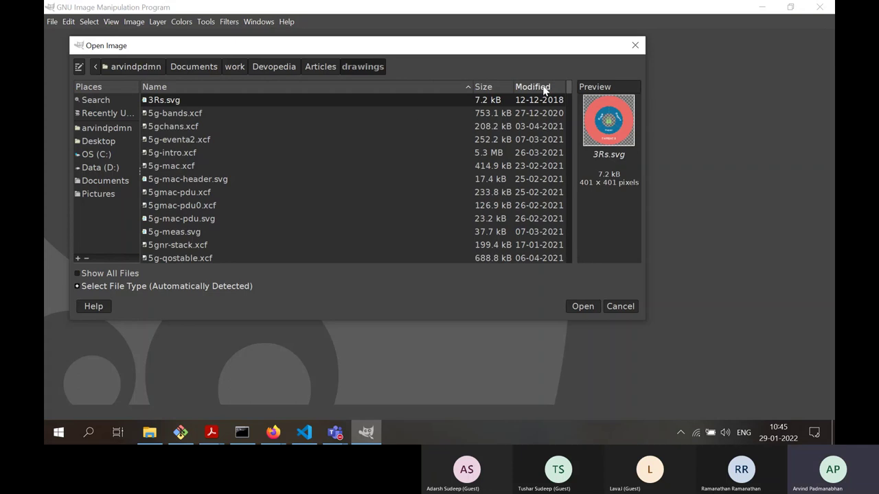
- Sort the drawings folder by modification date, newest first, and open cpp-types.xcf
click(543, 87)
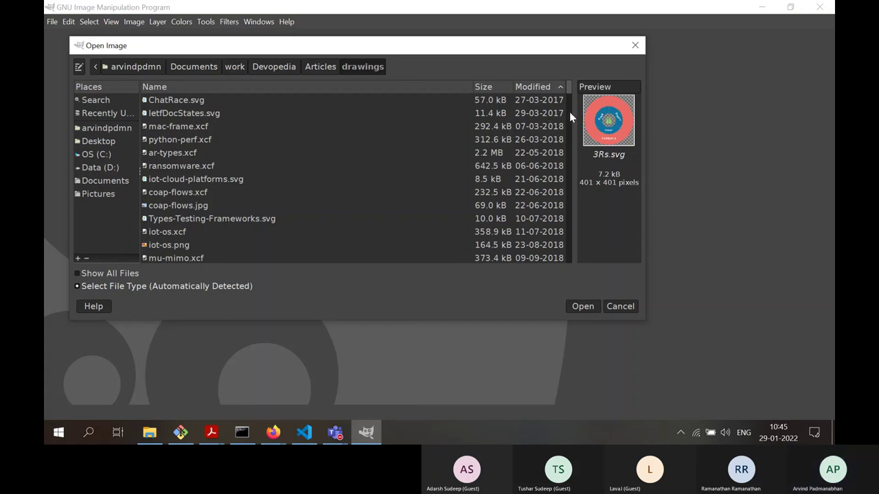
scroll(569, 112, down, 5)
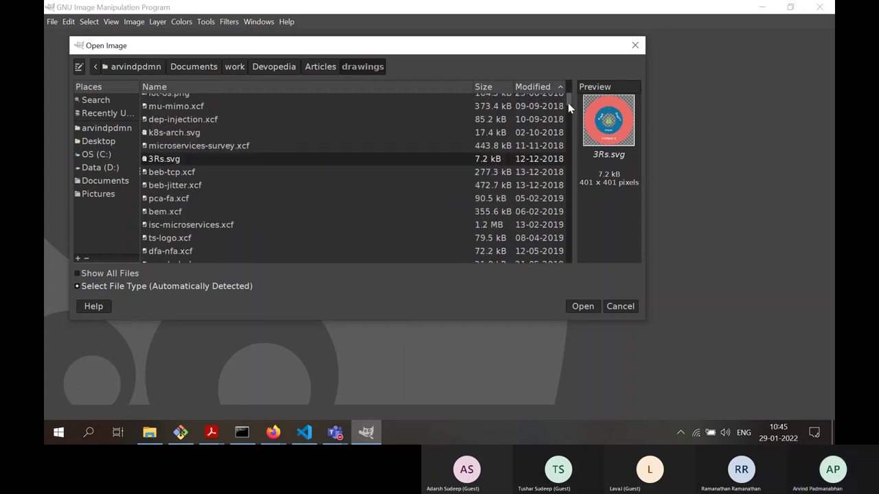
scroll(203, 122, up, 5)
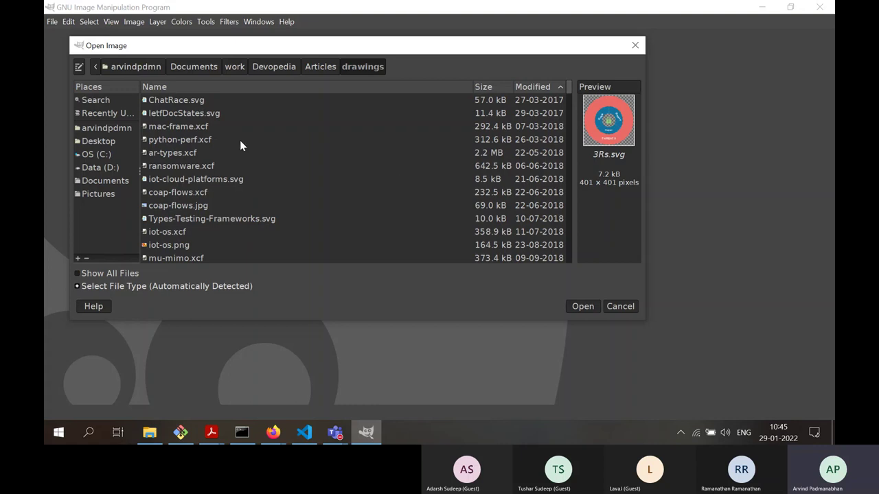
scroll(399, 177, down, 10)
scroll(439, 177, up, 2)
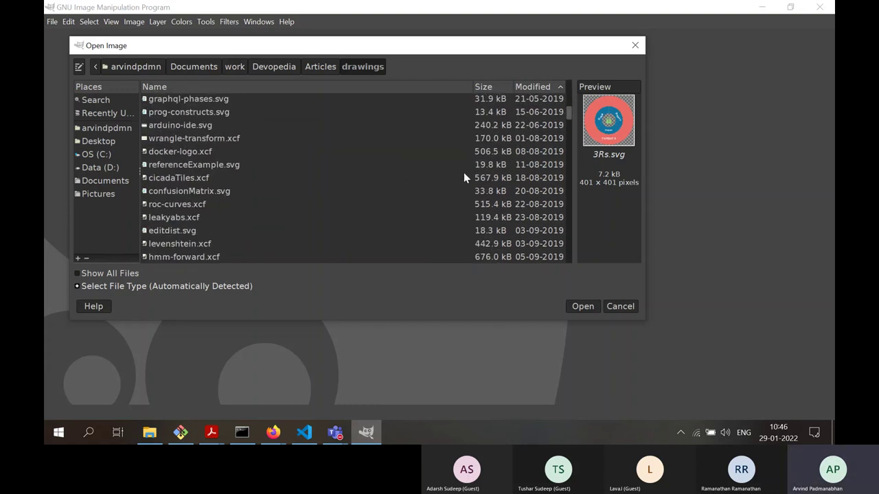
scroll(464, 177, up, 8)
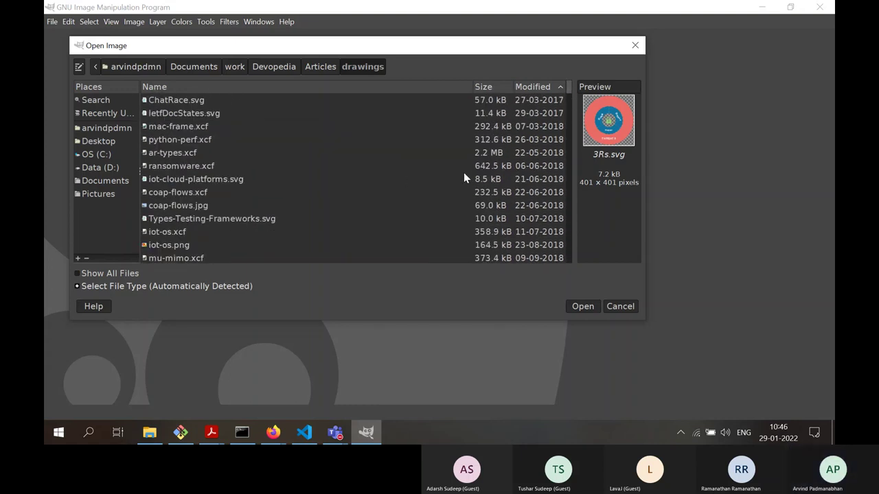
click(537, 86)
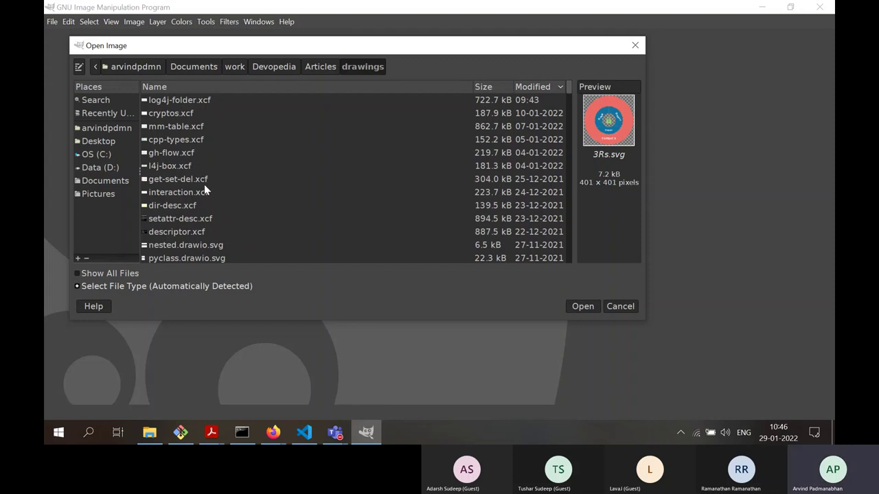
click(190, 140)
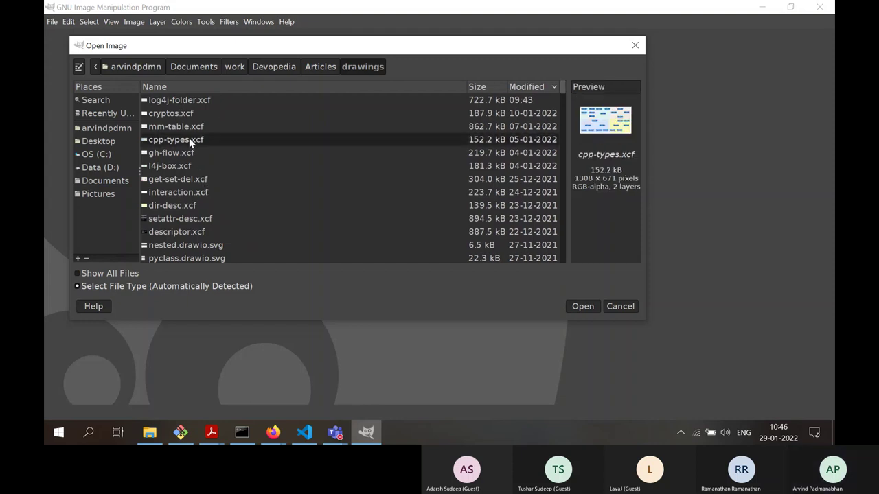
click(579, 305)
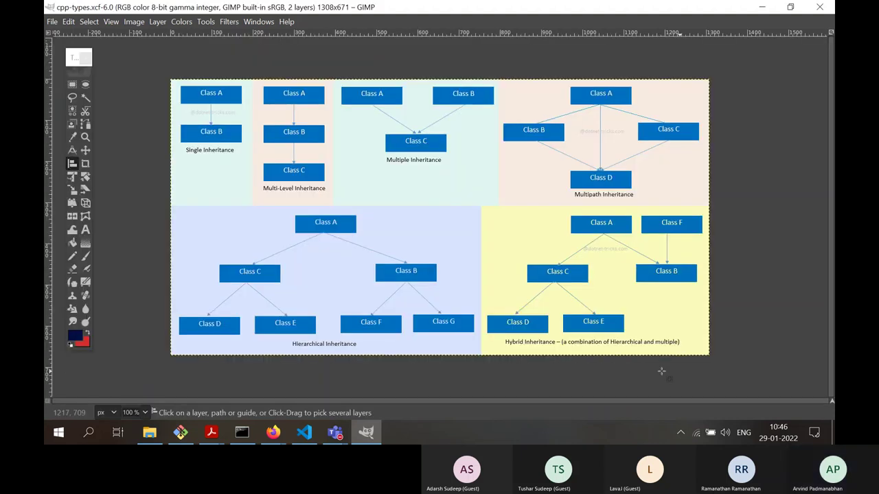
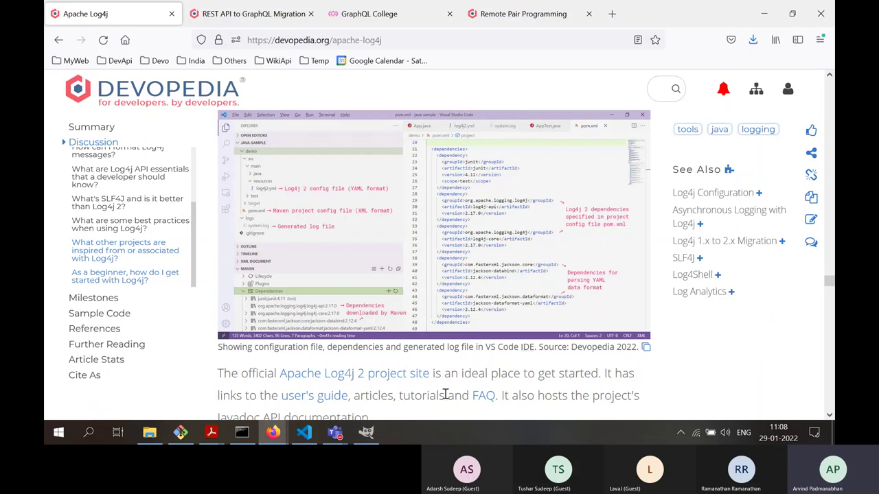
- Switch from the Apache Log4j article to GIMP and open the recent image log4j-folder.xcf
click(365, 432)
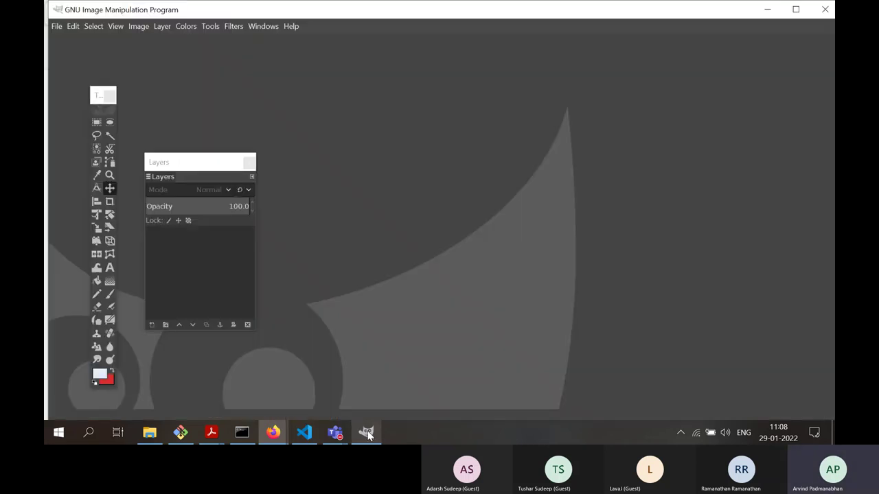
click(53, 29)
mouse_move(115, 109)
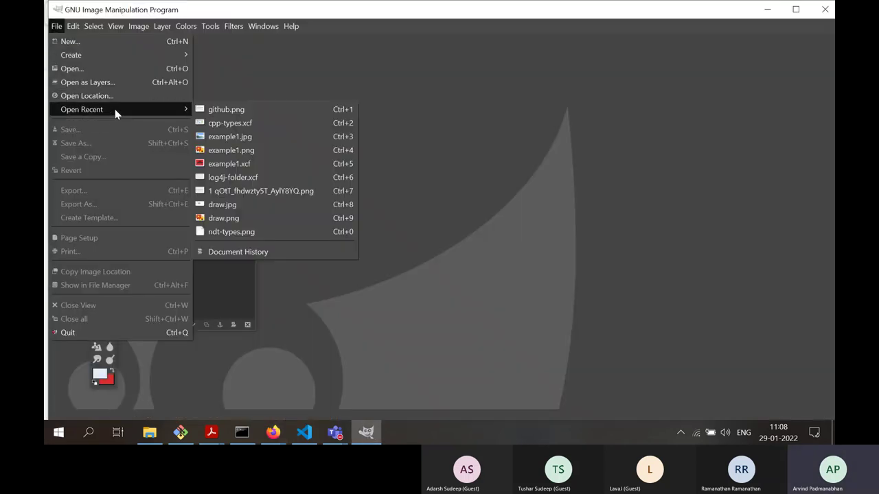
click(262, 177)
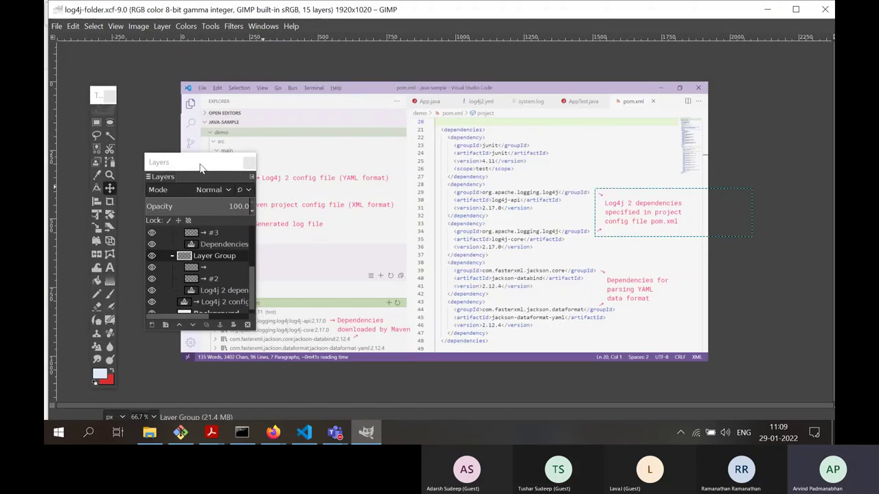
- Move and enlarge the Layers window, and hide the three groups Layer Group #1, Layer Group copy and Layer Group
drag(200, 163, 137, 69)
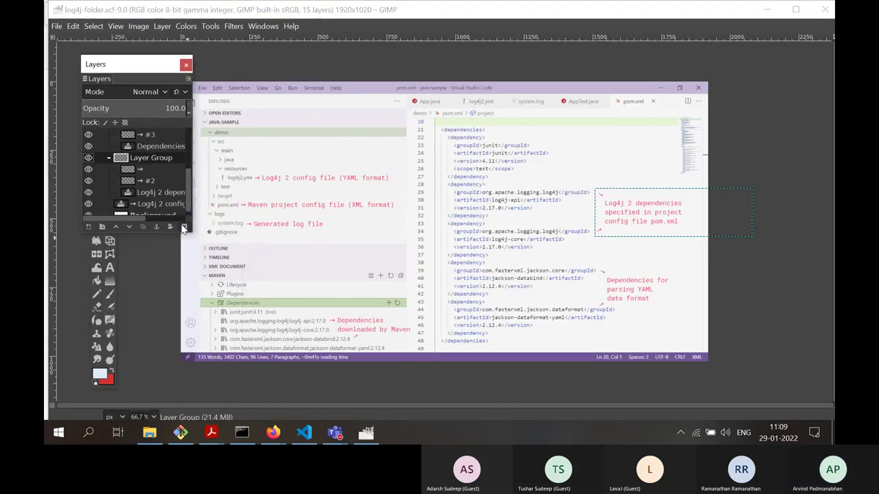
drag(193, 237, 372, 405)
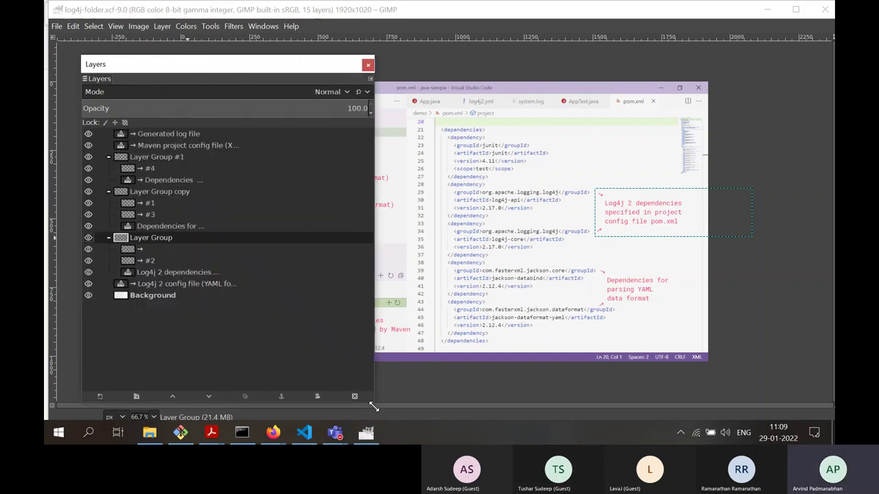
click(87, 157)
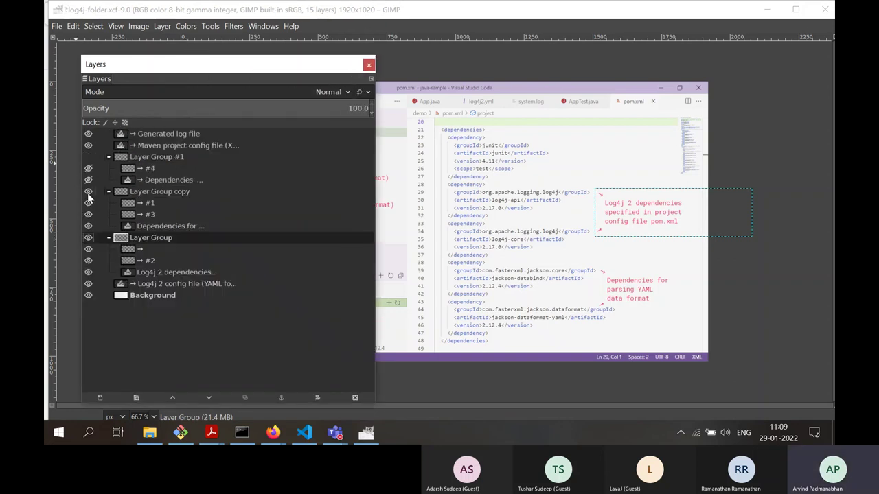
click(88, 193)
click(87, 237)
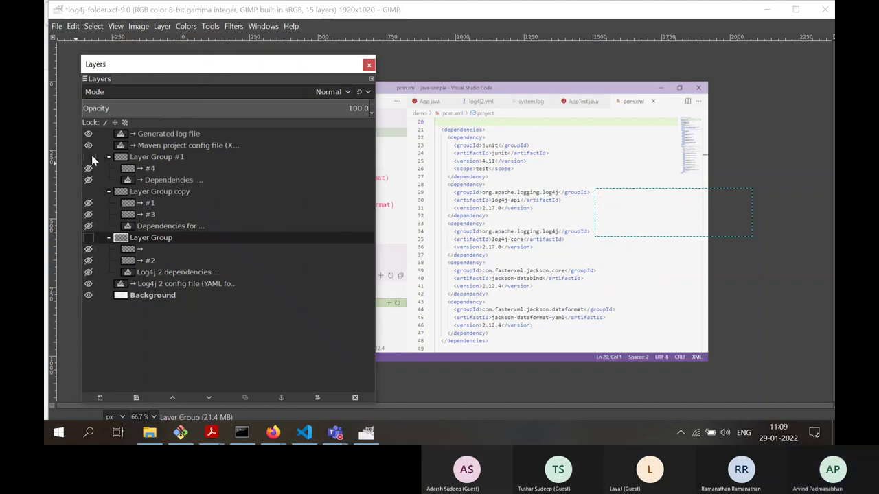
- Hide the generated log file, Maven project config file and Log4j 2 config file text layers, and move the Layers window off the image
drag(213, 68, 641, 52)
click(516, 118)
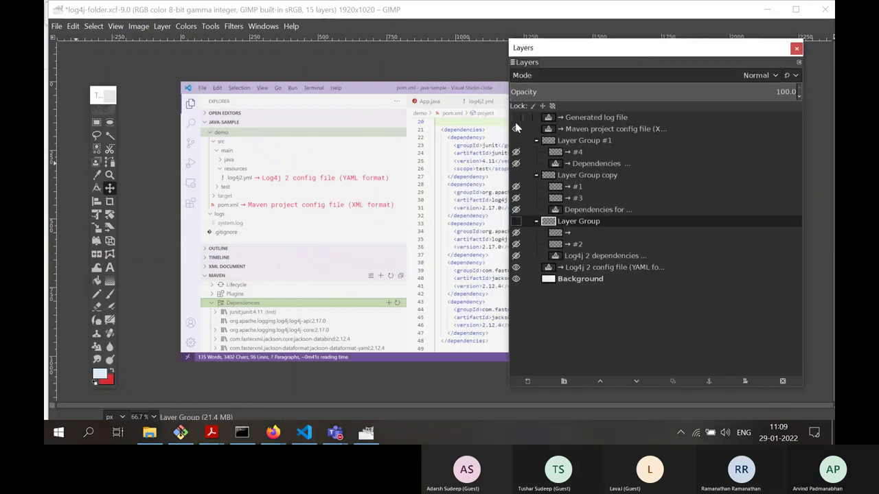
click(516, 129)
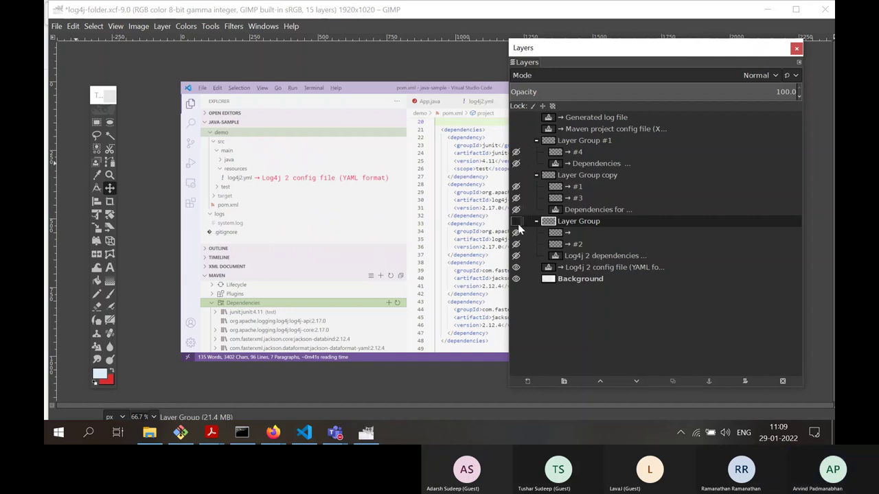
click(515, 279)
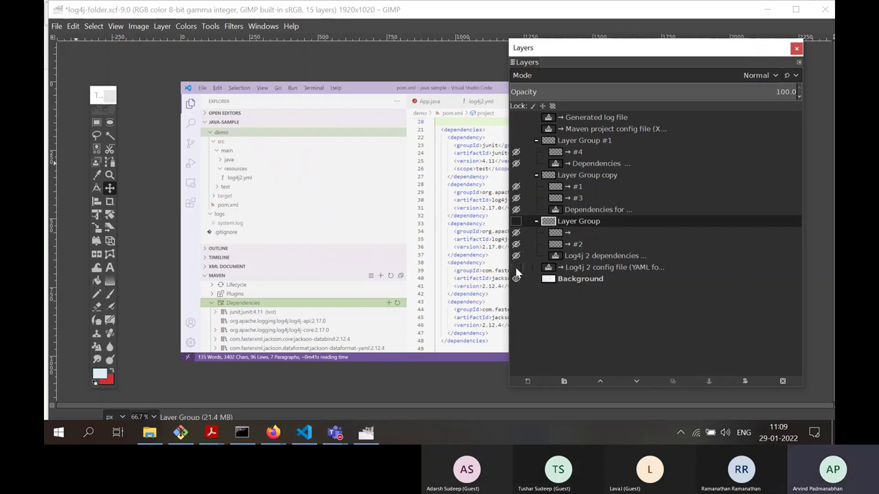
drag(607, 51, 524, 403)
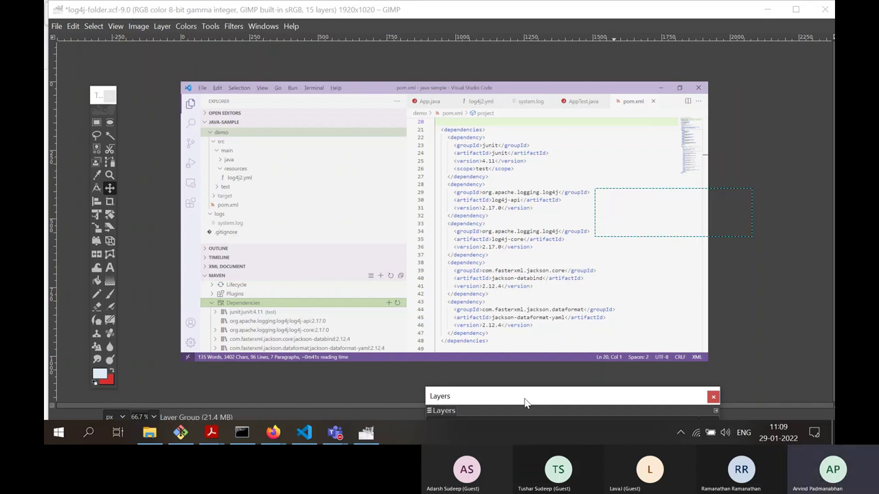
- Examine the annotated VS Code illustration in the Apache Log4j article in Firefox and return to GIMP
click(273, 432)
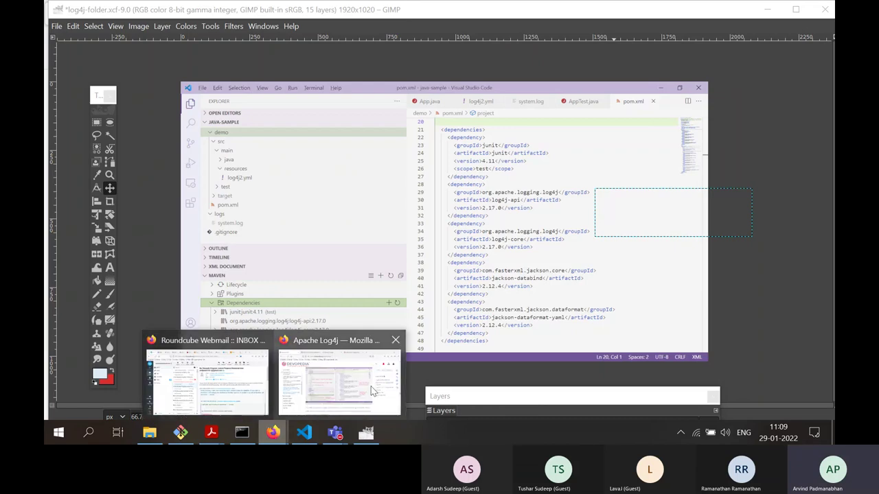
click(370, 390)
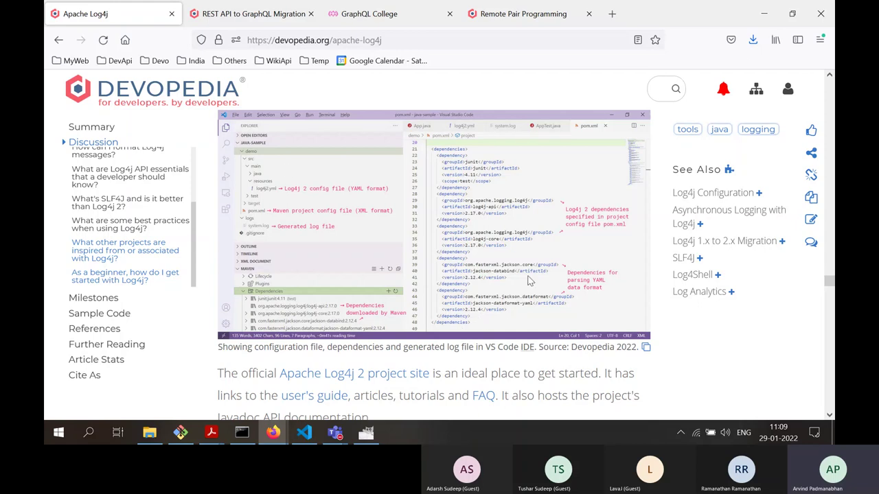
click(366, 436)
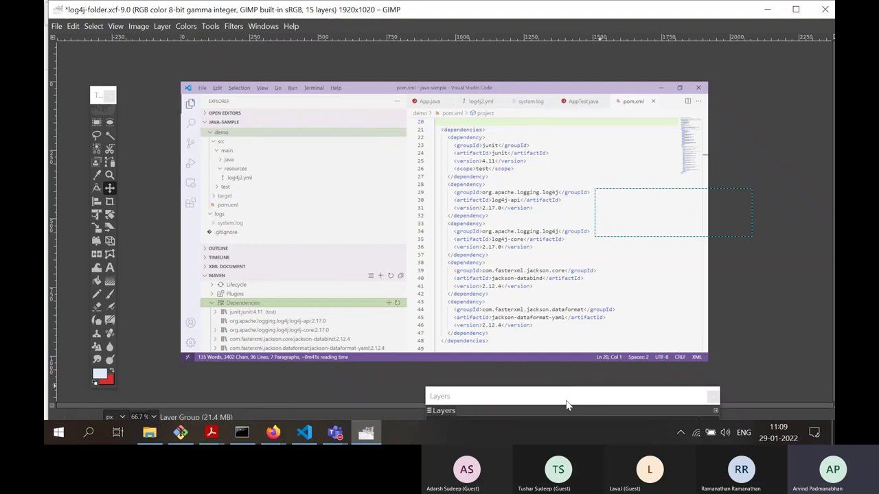
- Bring back the Layers window, show and select the Log4j 2 config file text layer, and view the image at 100%
drag(569, 402, 393, 44)
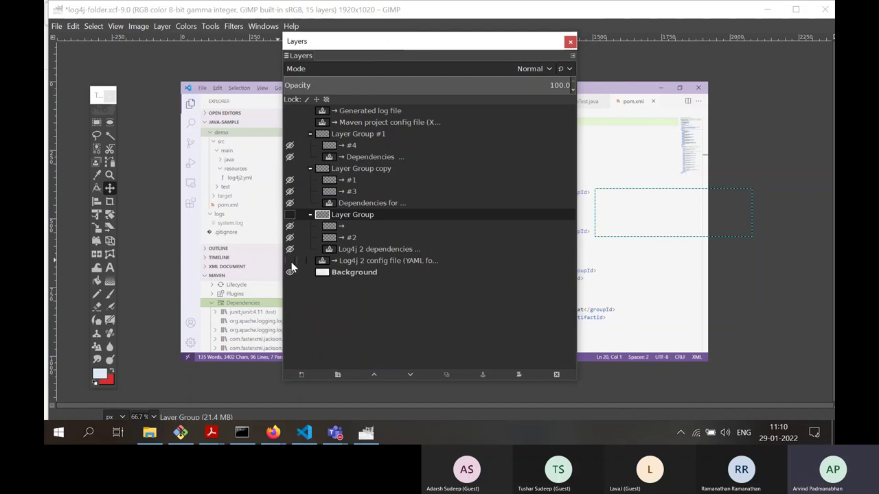
drag(411, 38, 675, 42)
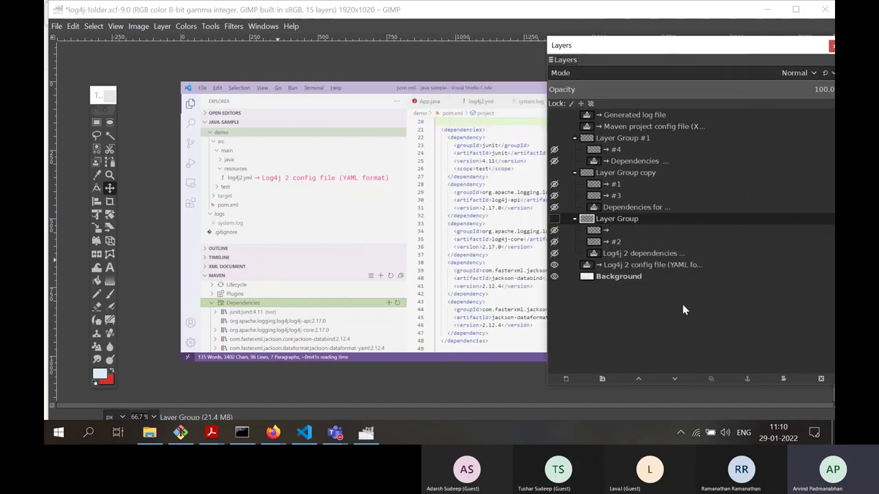
click(665, 263)
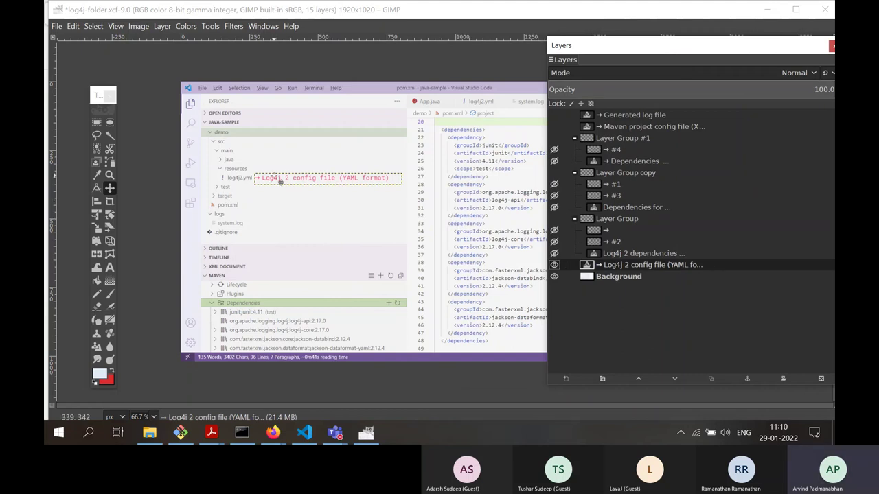
key(1)
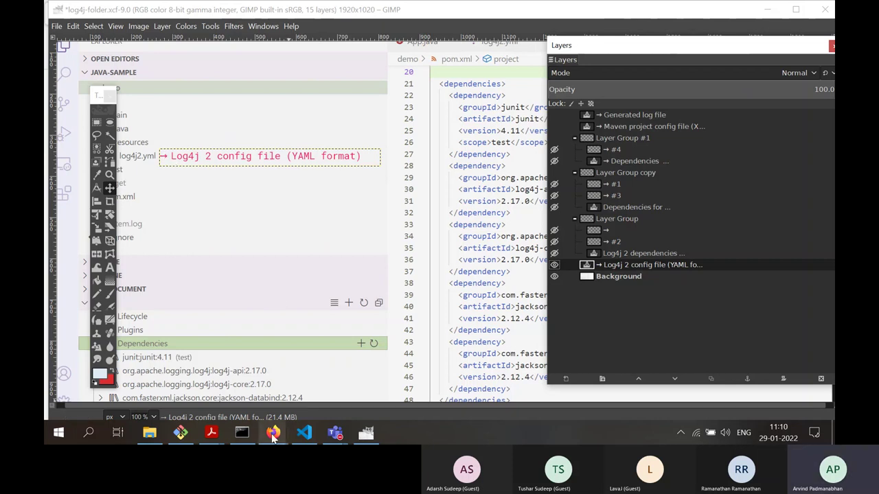
- Switch to the Firefox window with the Log4j article and search Google for "right arrow symbol" in a new tab
mouse_move(274, 437)
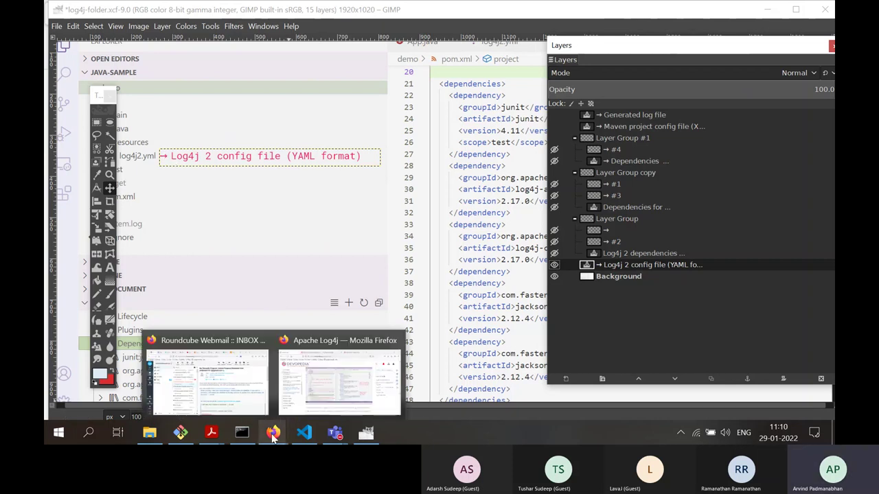
click(308, 398)
click(614, 14)
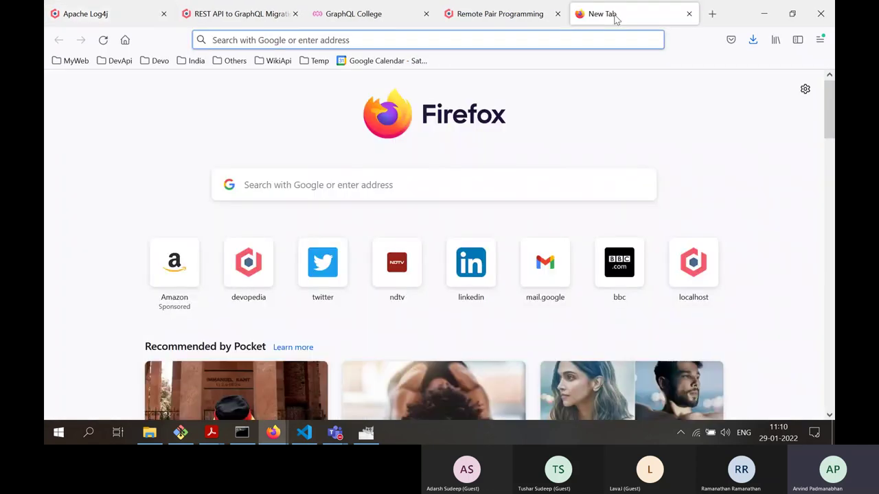
text(right arro)
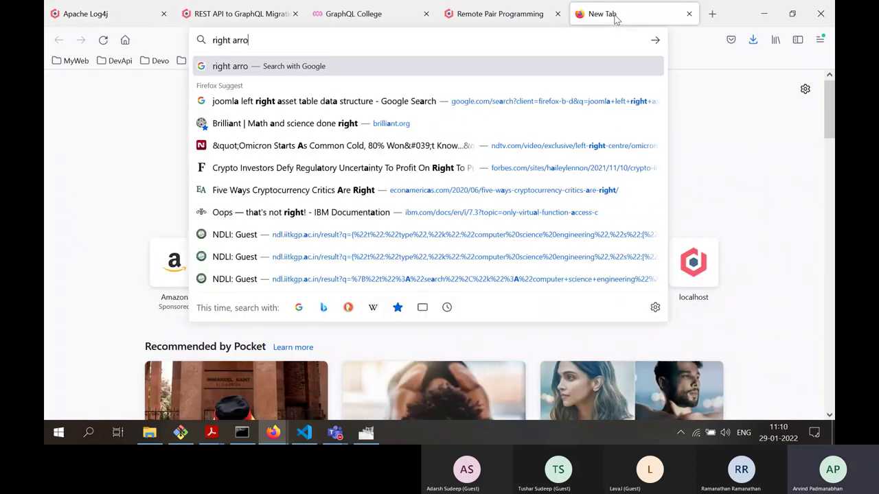
text(w symb)
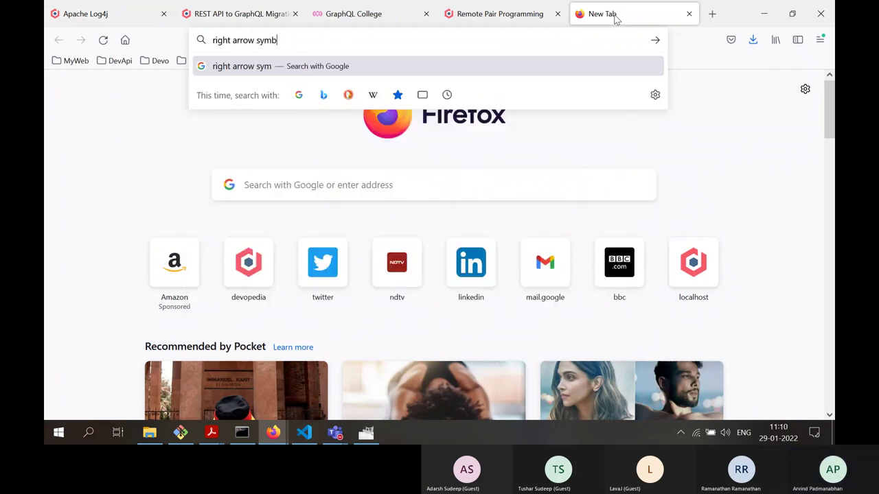
text(ol)
key(Return)
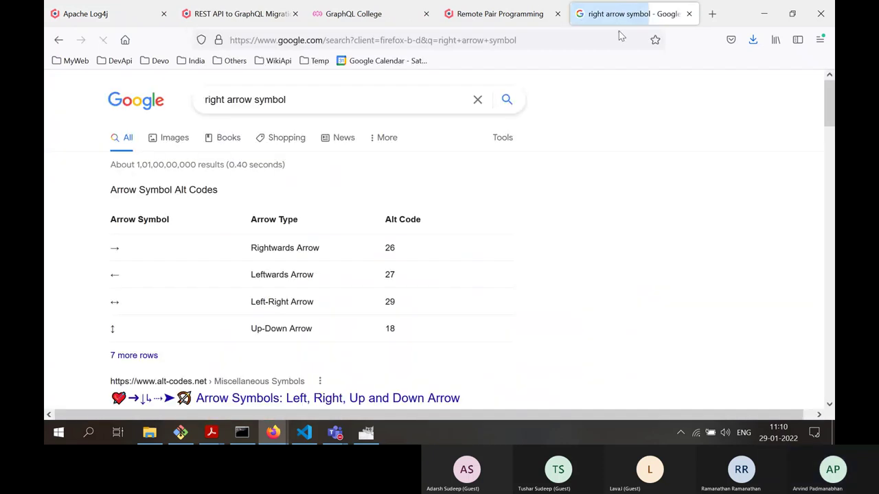
- Copy the rightwards arrow symbol from the search results and insert it in GIMP as new text below the Log4j 2 config file label
double_click(114, 250)
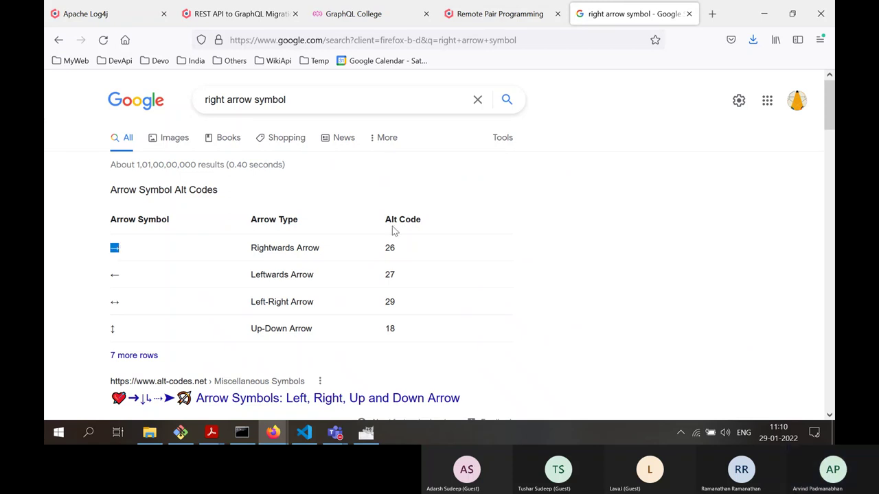
click(367, 433)
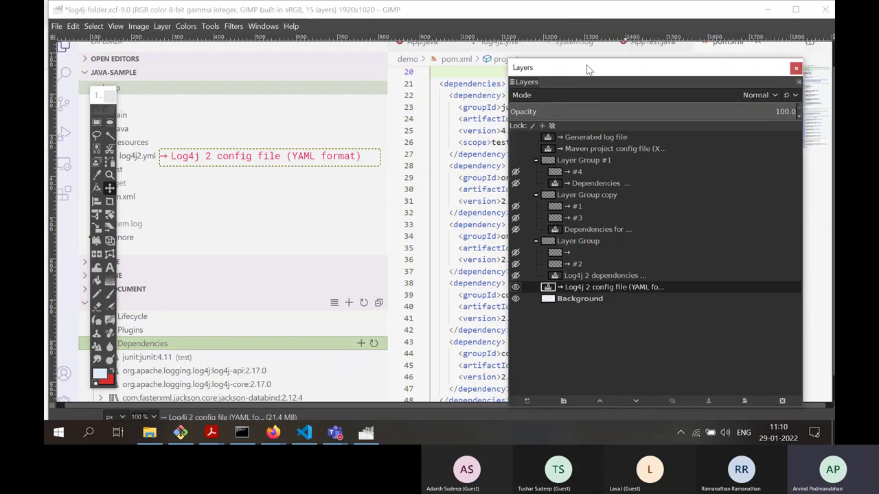
click(110, 267)
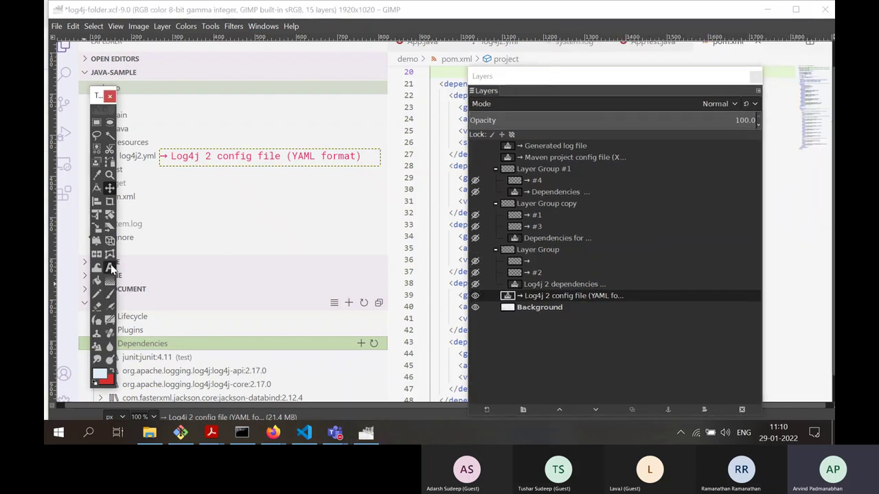
click(277, 203)
text(#5)
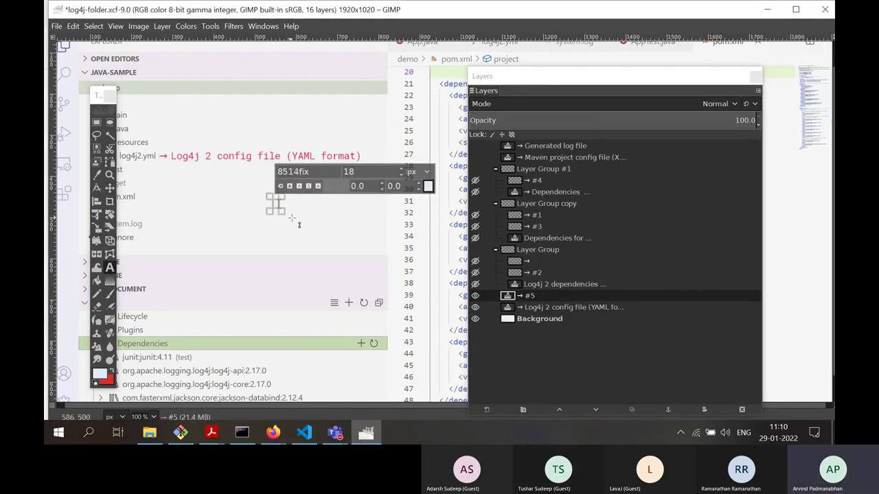
- Set the arrow text's color to black (000000)
click(427, 186)
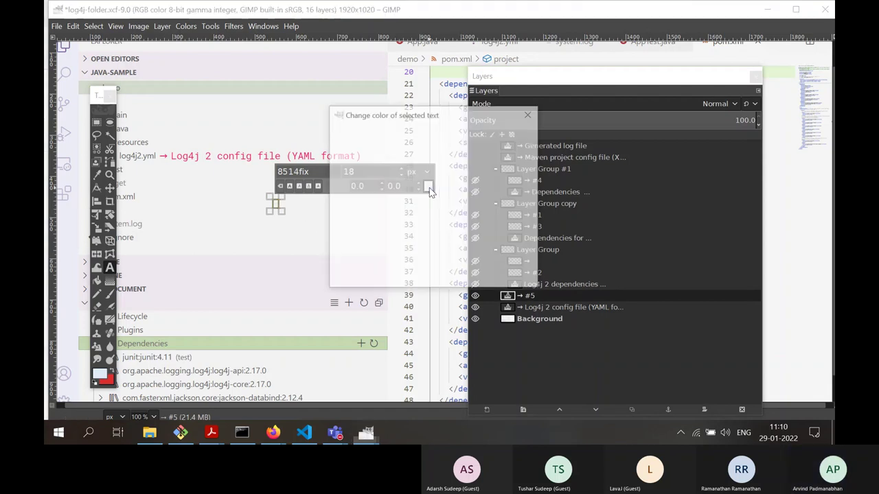
click(449, 249)
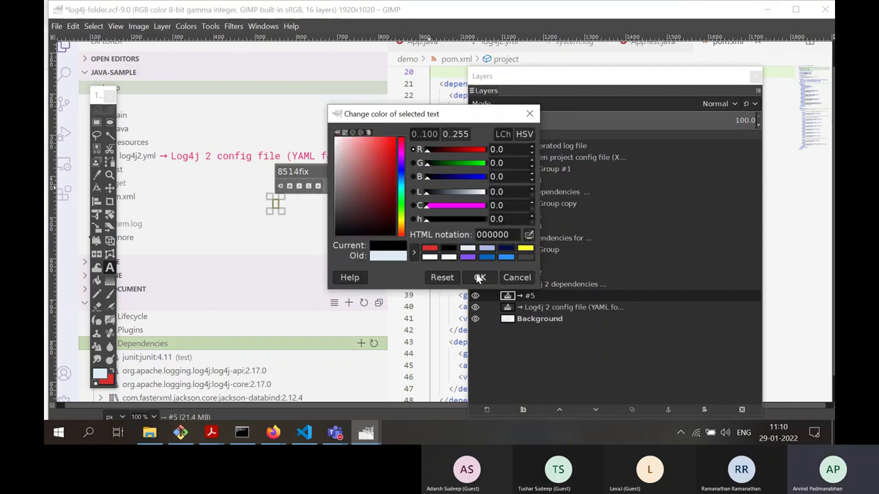
click(480, 277)
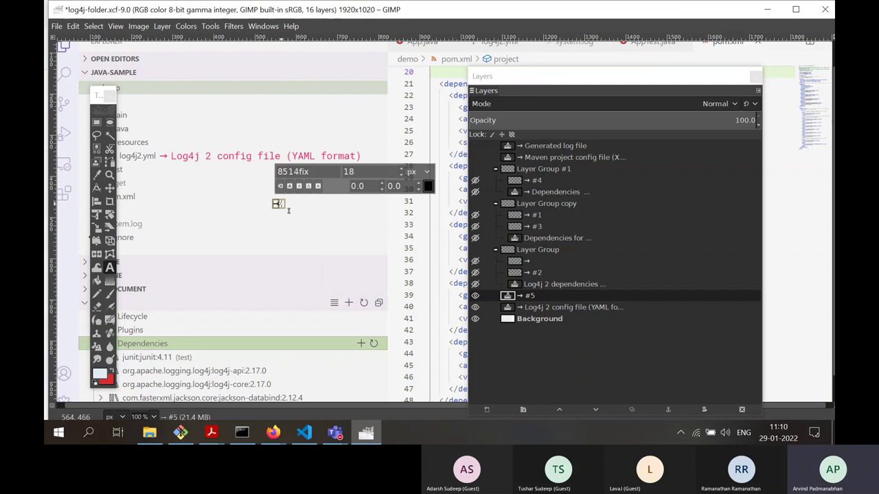
- Set the arrow text's size to 40 px and enlarge its text box to fit
click(286, 206)
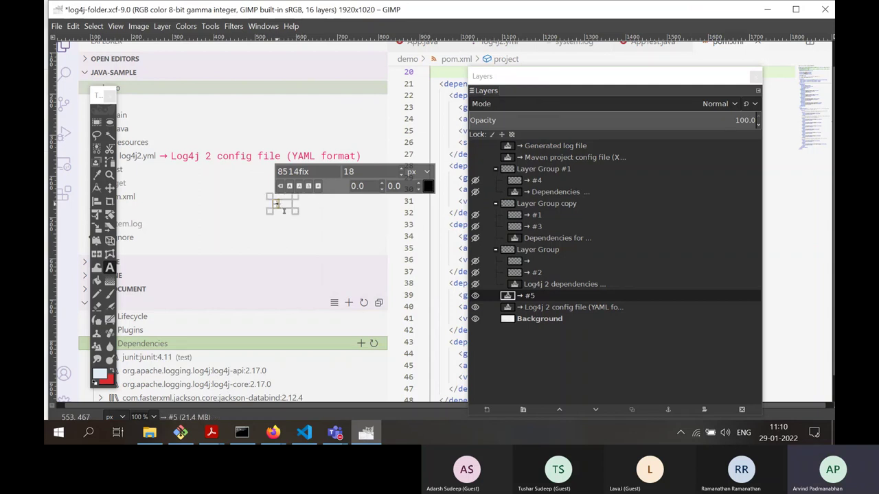
double_click(277, 204)
double_click(348, 171)
text(40)
key(Return)
drag(300, 217, 335, 249)
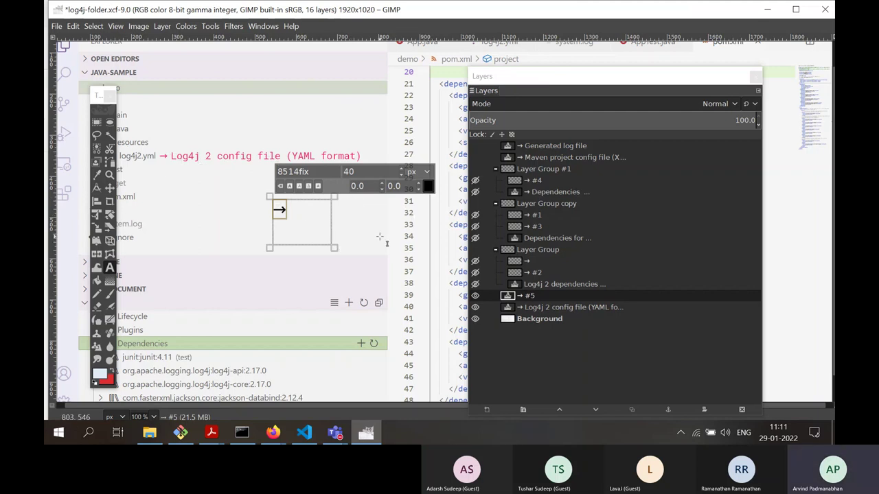
- Delete the new arrow text layer
right_click(577, 295)
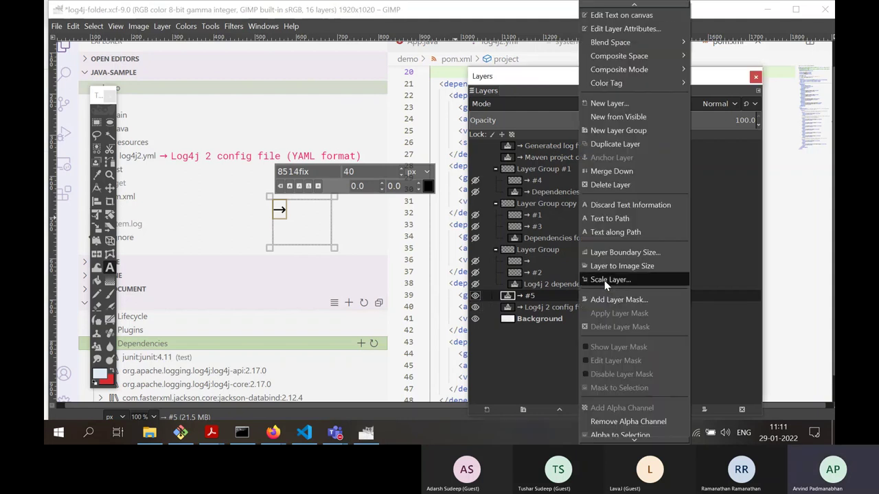
click(611, 185)
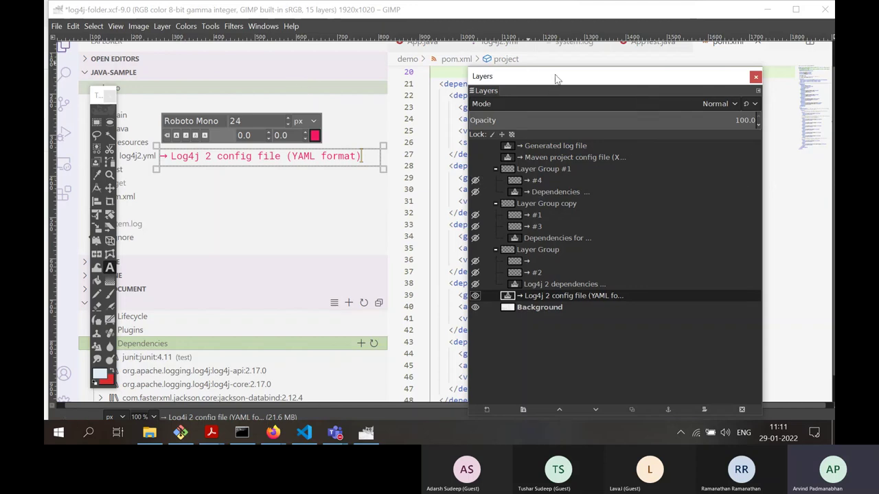
- Make Layer Group #1, holding the "Dependencies downloaded by Maven" annotation and its arrow, visible
drag(555, 77, 313, 115)
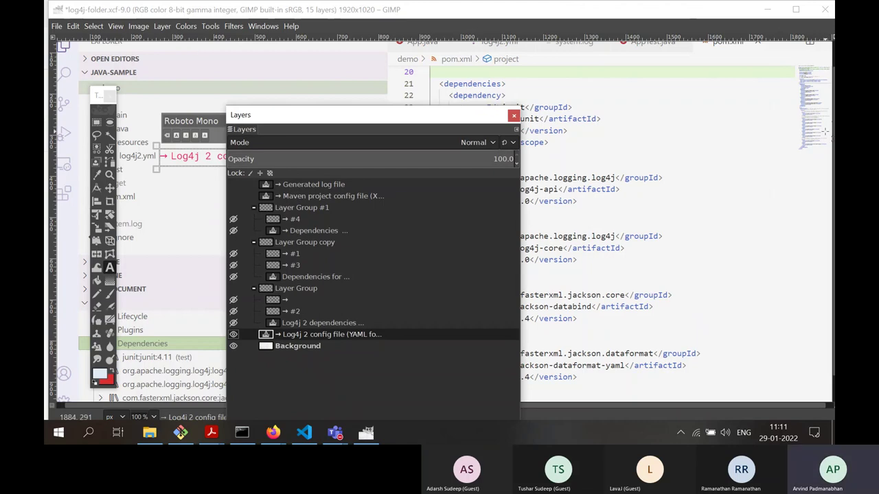
scroll(714, 196, down, 2)
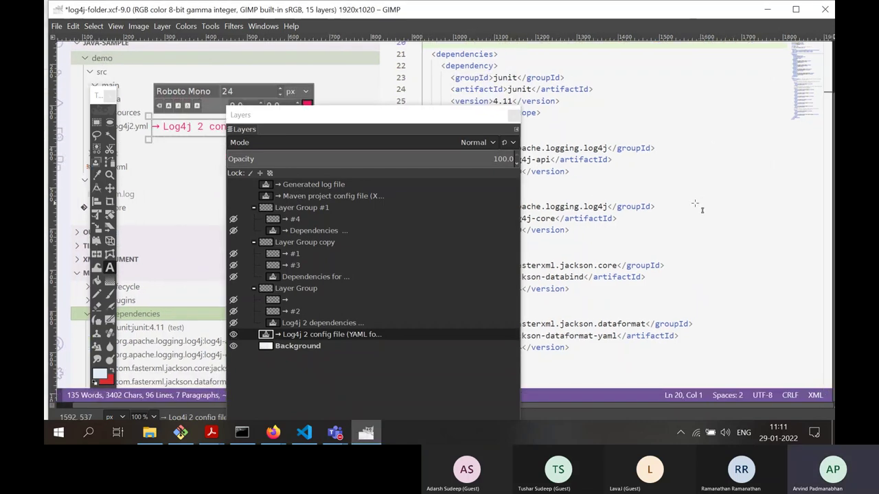
scroll(700, 204, up, 4)
drag(333, 108, 465, 93)
scroll(460, 128, down, 6)
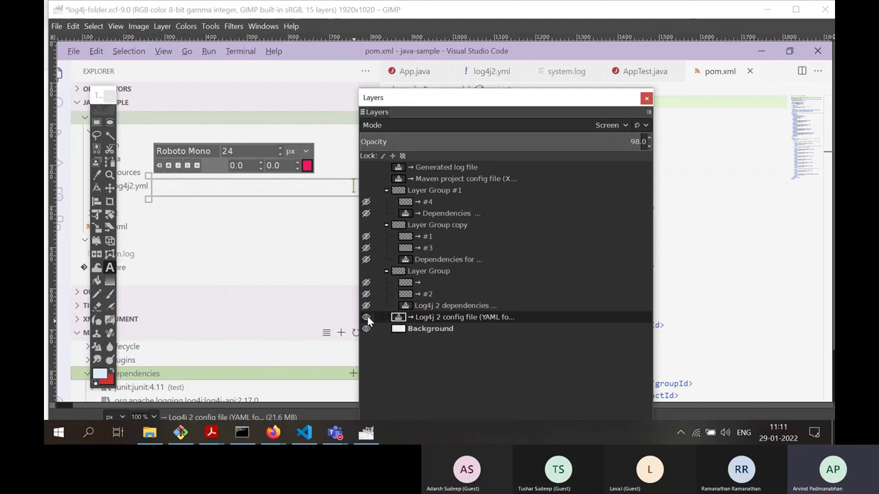
click(115, 26)
mouse_move(206, 69)
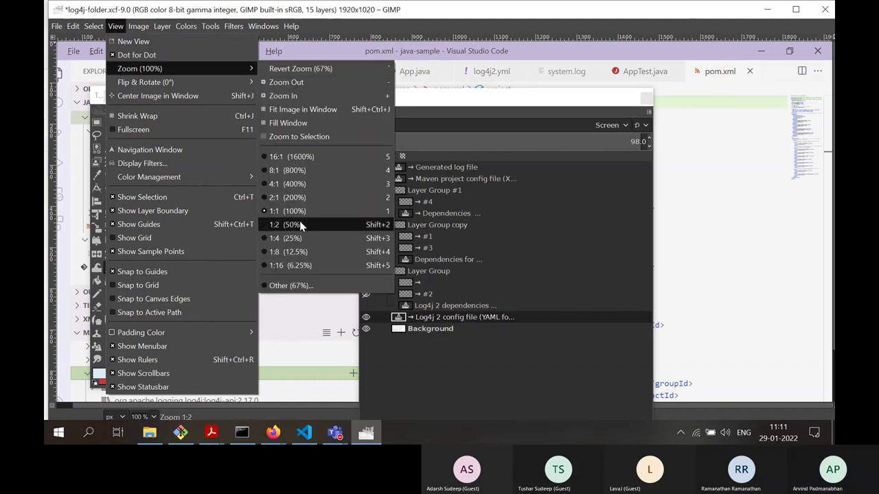
click(318, 82)
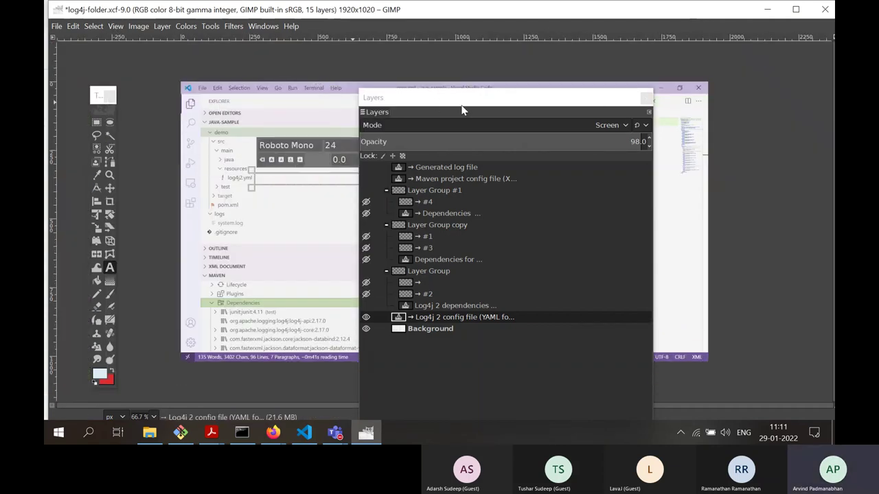
drag(465, 109, 659, 89)
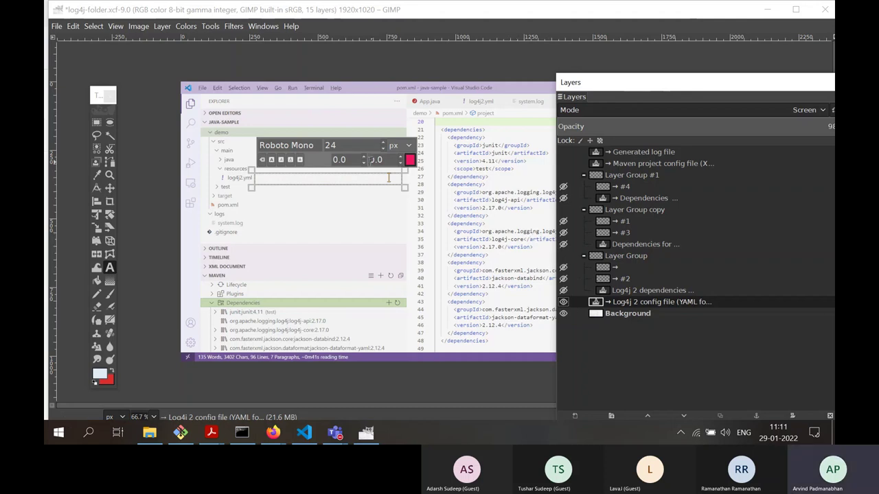
click(563, 176)
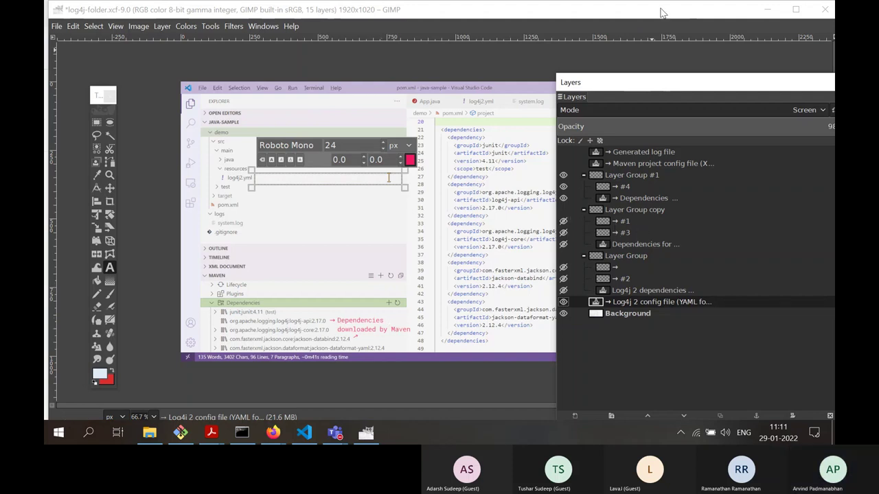
- Toggle the visibility of the #4 arrow layer and the Dependencies text layer in Layer Group #1 off and on
drag(651, 88, 582, 99)
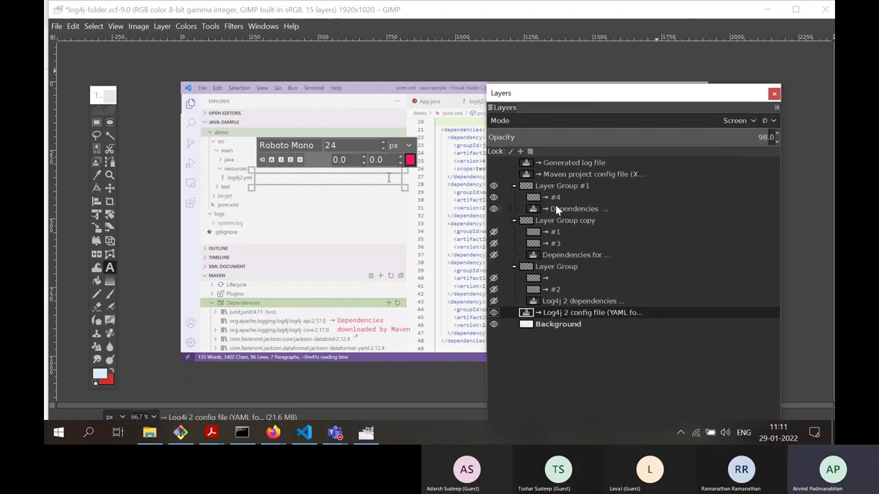
click(571, 197)
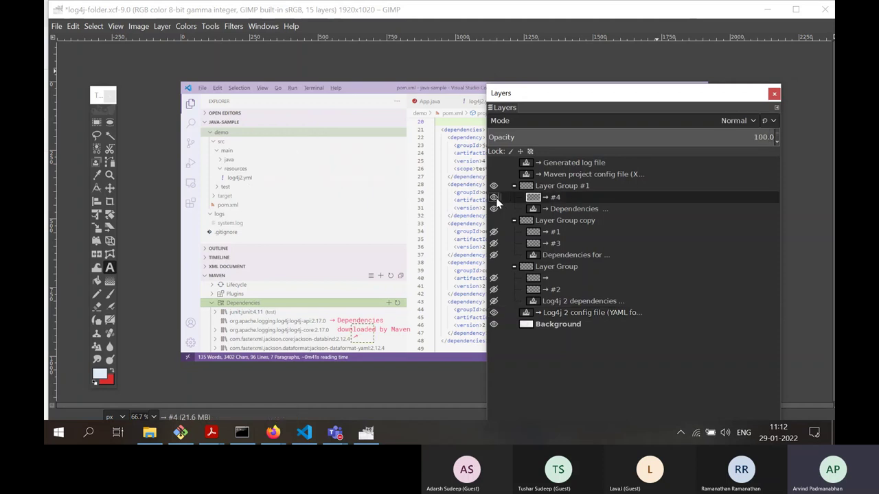
click(493, 197)
click(493, 198)
click(494, 209)
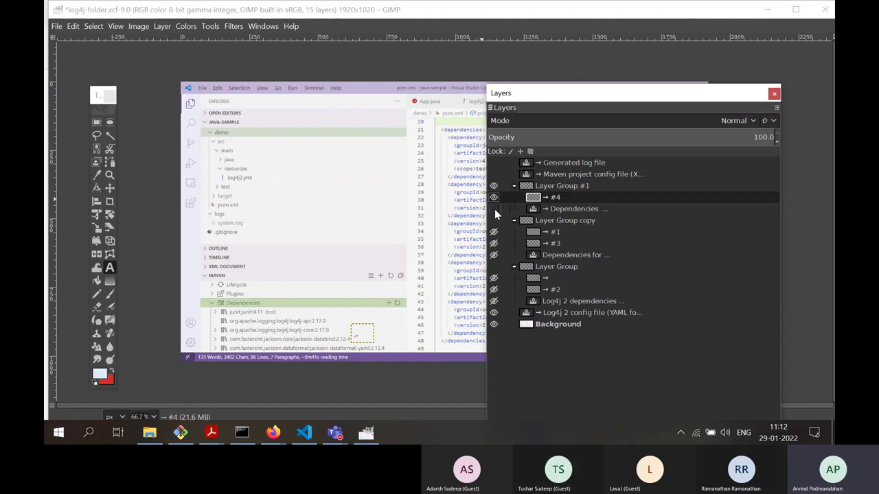
click(493, 209)
click(494, 208)
click(493, 209)
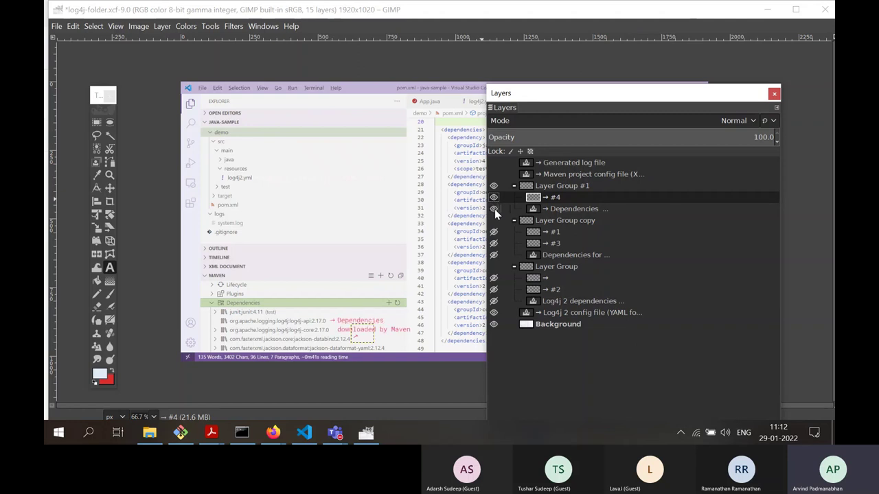
click(494, 209)
click(494, 209)
click(493, 207)
click(493, 207)
- Move Layer Group #1 as a unit up beside the log4j2.yml entry and back to the Maven dependencies list
drag(621, 87, 626, 52)
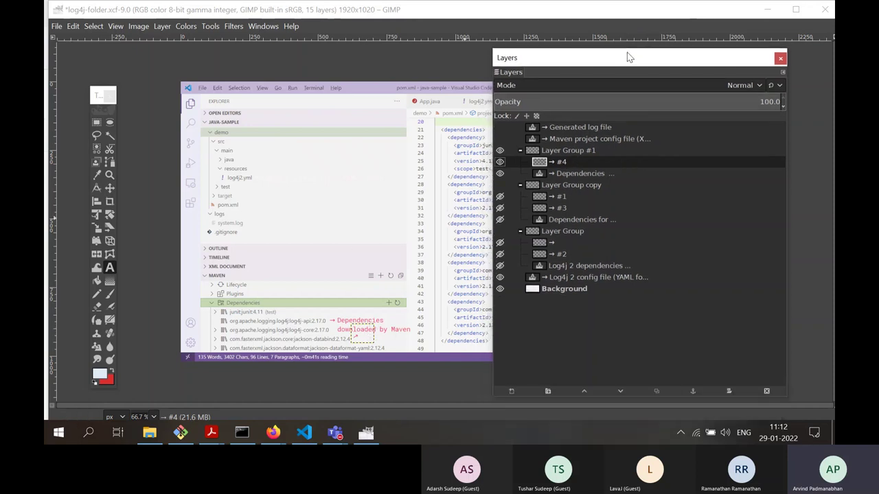
click(570, 150)
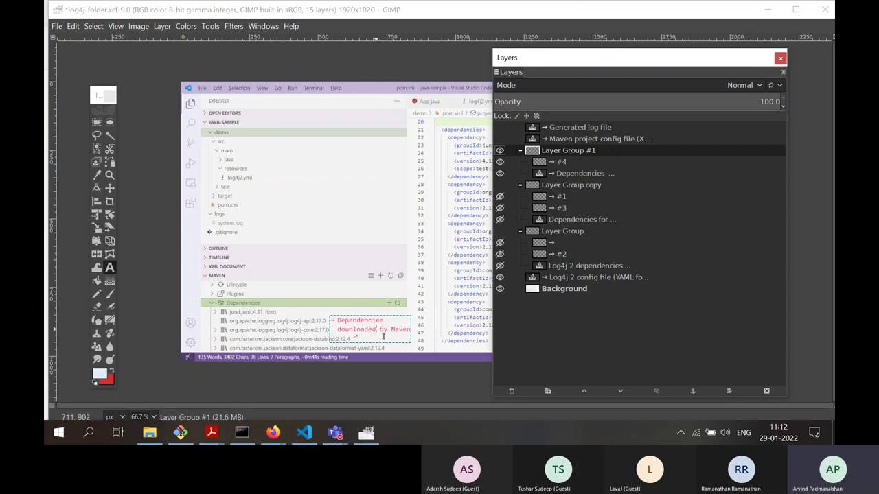
key(m)
drag(360, 336, 342, 206)
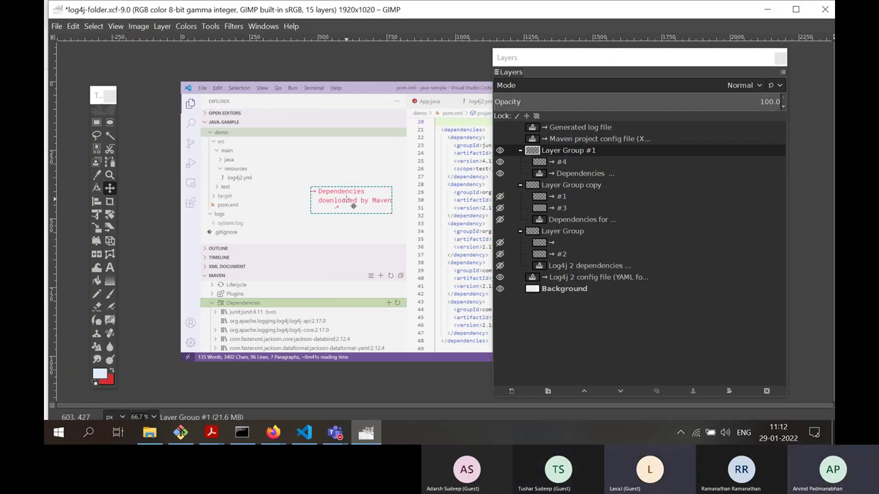
drag(353, 205, 372, 333)
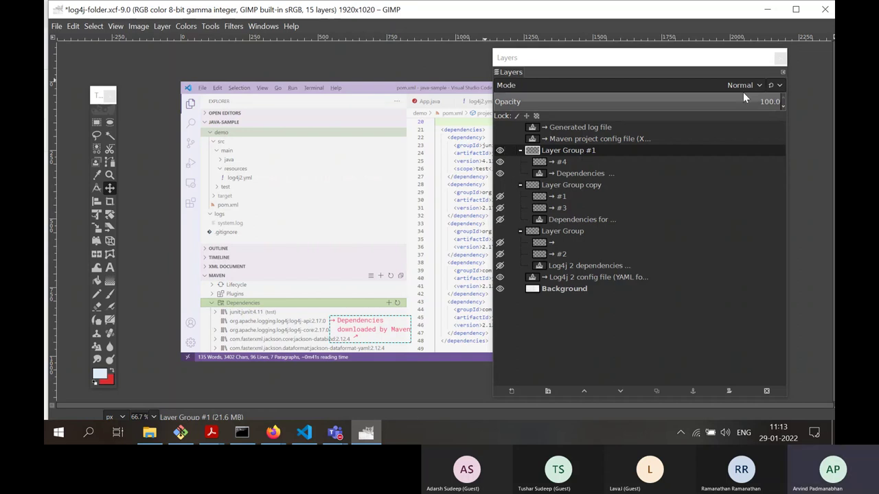
- Close the Layers dialog and all open images, discarding the unsaved changes to log4j-folder.xcf
click(780, 60)
click(57, 27)
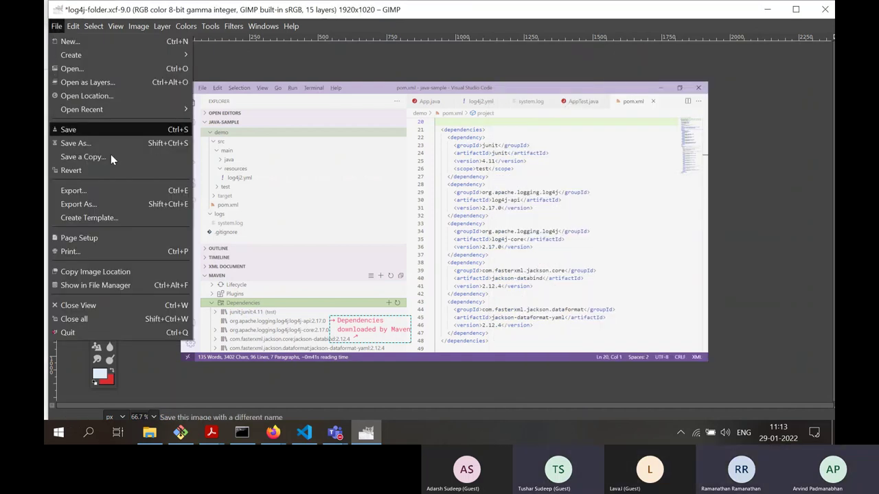
click(523, 17)
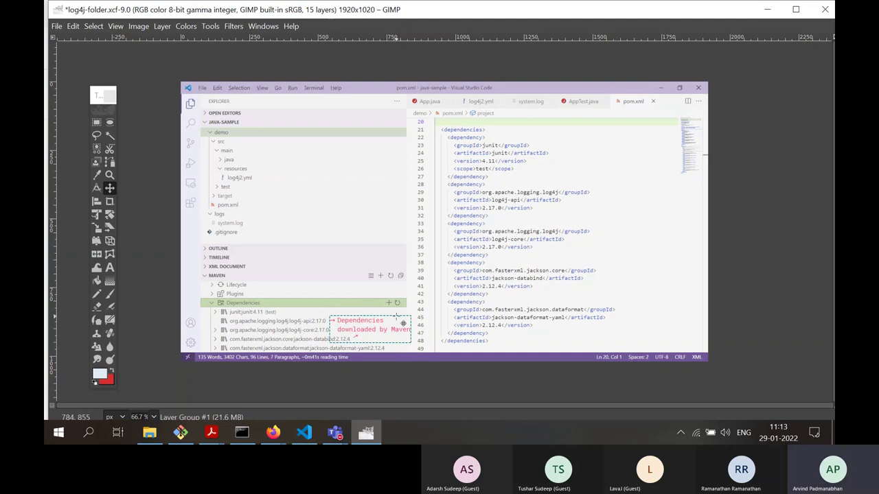
click(55, 27)
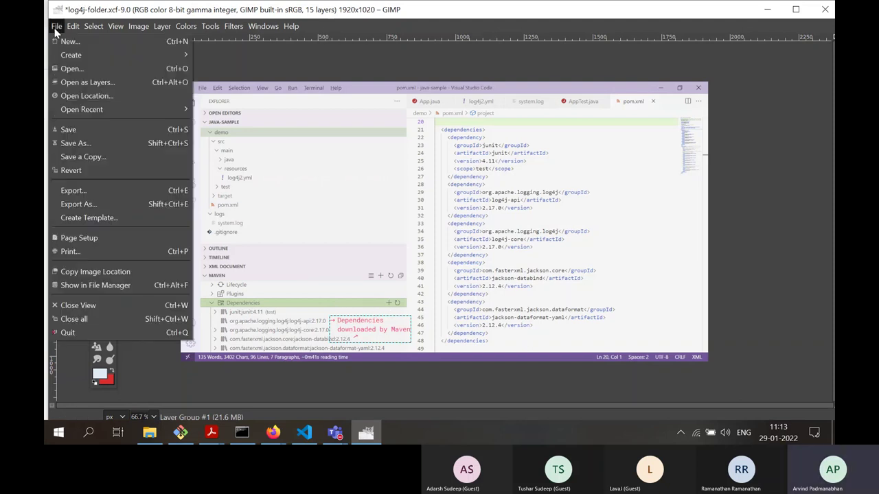
click(162, 320)
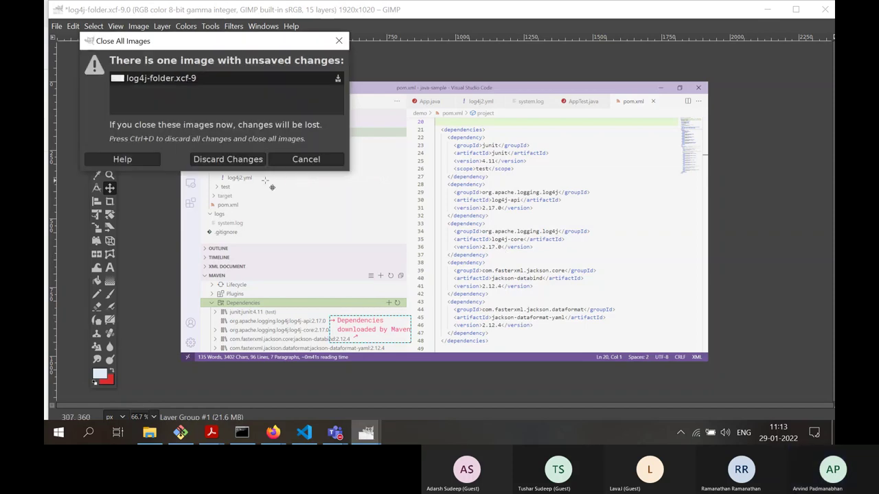
click(230, 160)
- Switch to Firefox and examine the migration path illustration in Devopedia's REST API to GraphQL Migration article
mouse_move(278, 432)
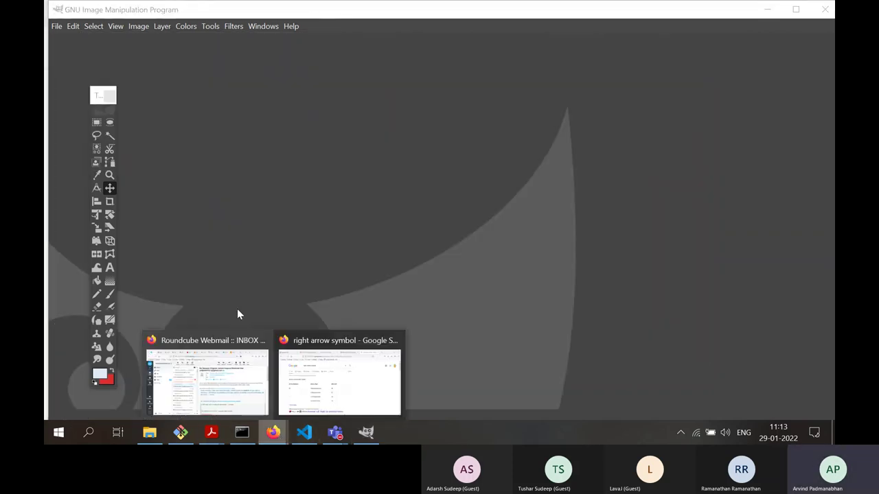
click(244, 383)
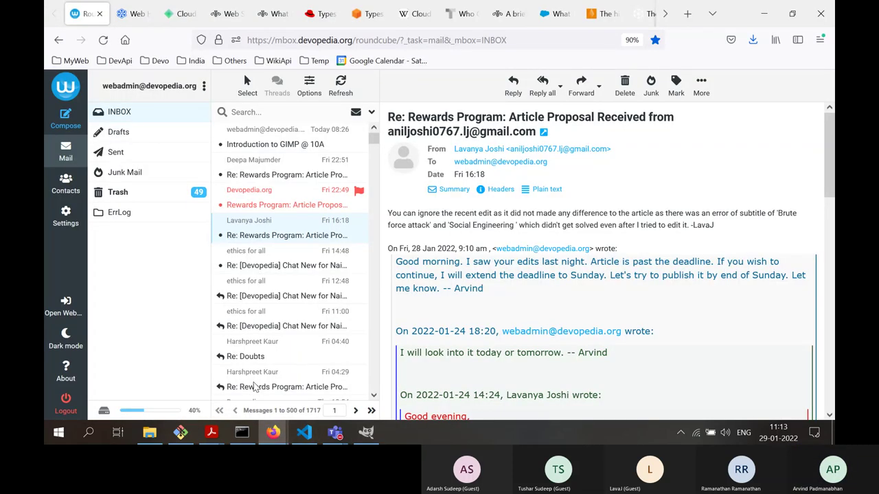
click(334, 374)
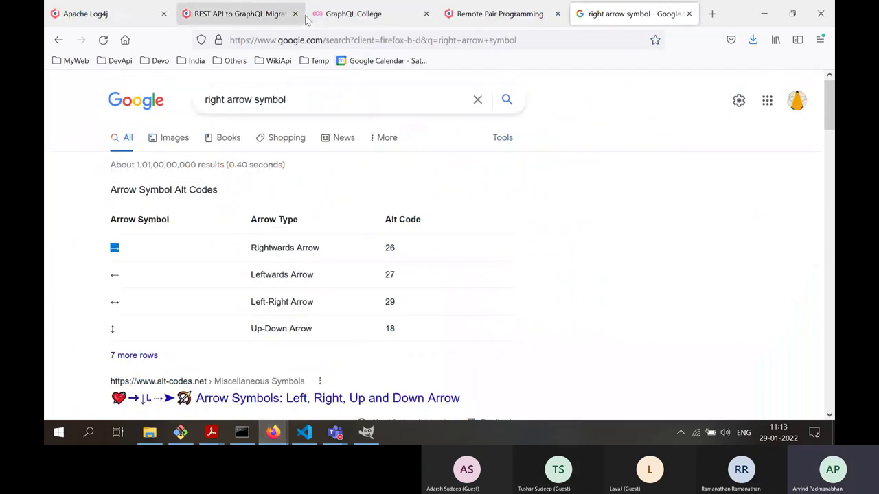
click(243, 21)
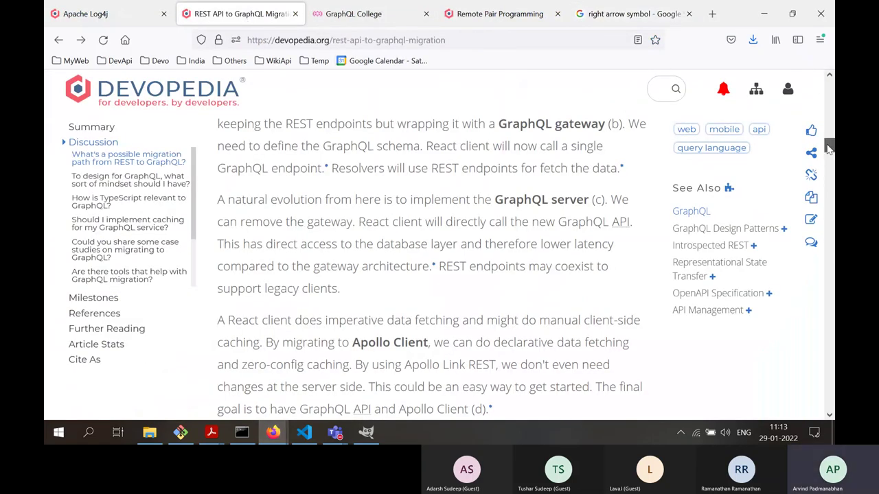
drag(828, 147, 828, 120)
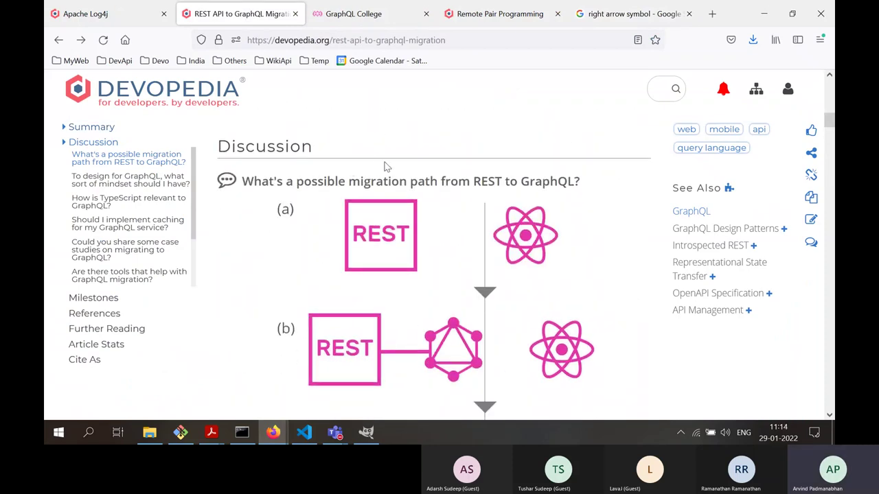
scroll(384, 166, up, 10)
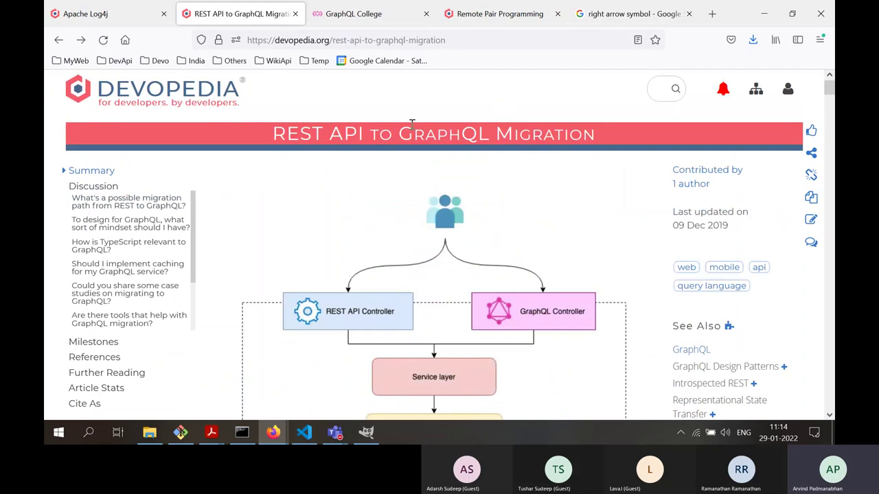
scroll(538, 184, down, 10)
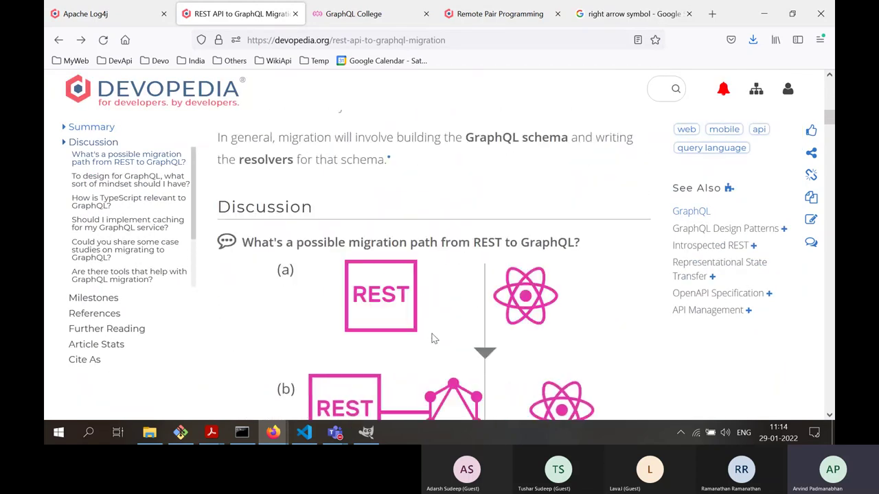
scroll(433, 337, down, 2)
scroll(405, 151, down, 2)
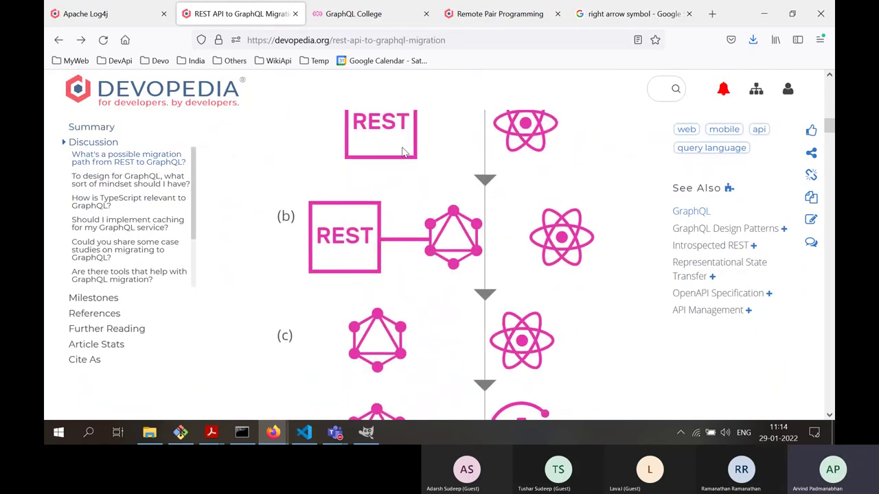
scroll(417, 225, up, 1)
scroll(325, 210, up, 1)
scroll(283, 188, down, 1)
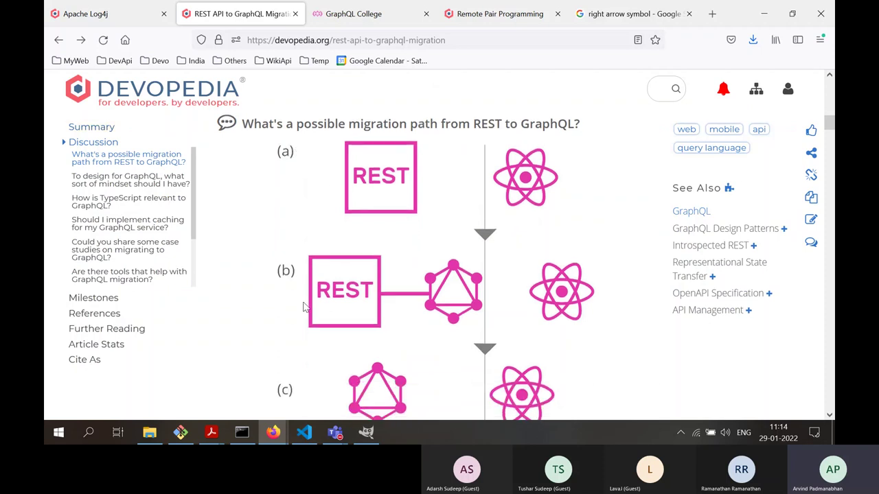
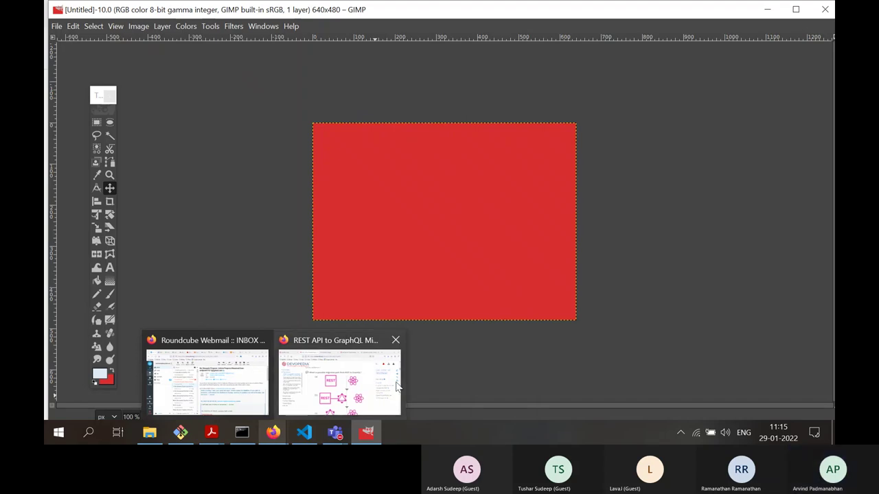
- Switch to Firefox and bring up the GraphQL College page at its GraphQL Gateway with Apollo client diagram
click(339, 381)
click(353, 14)
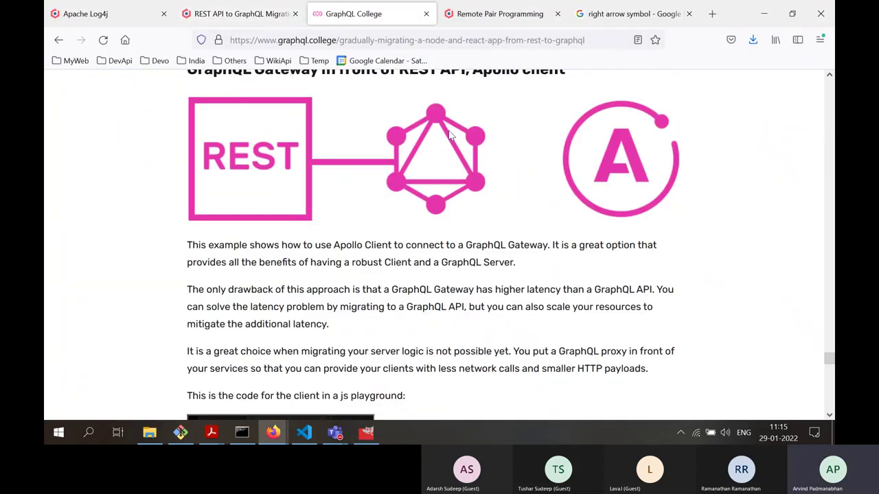
right_click(433, 147)
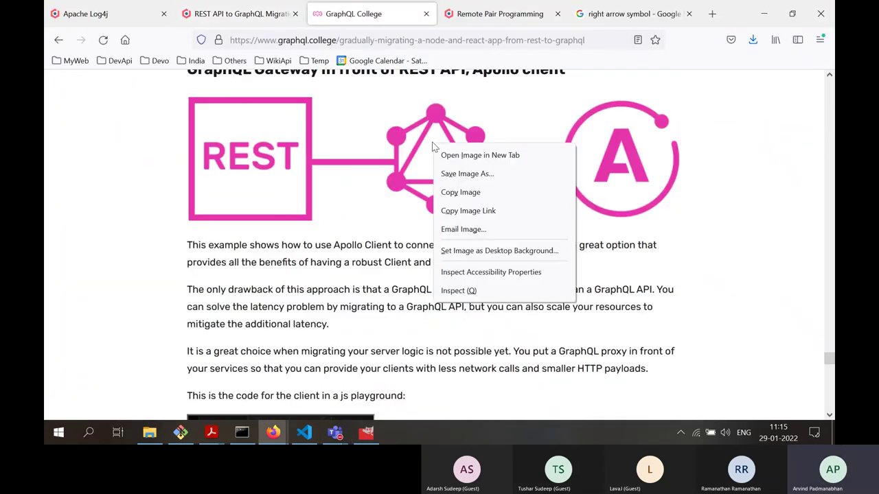
click(494, 191)
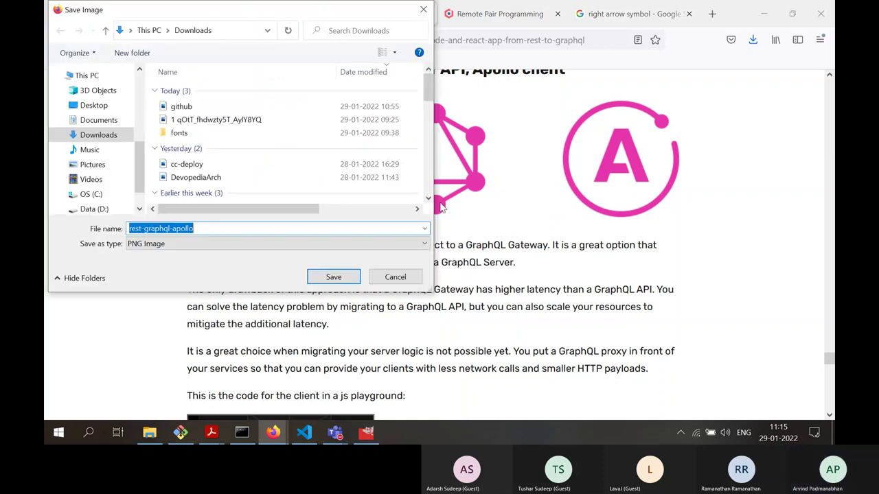
click(408, 278)
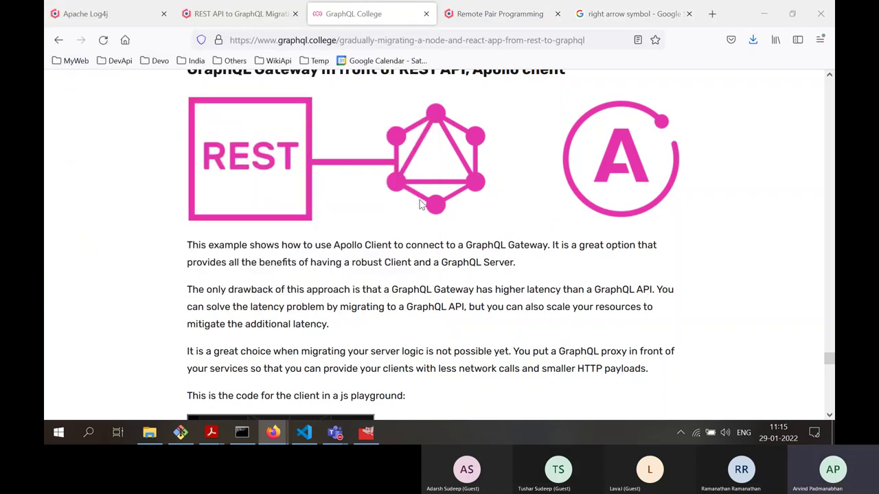
- Copy the REST, GraphQL gateway and Apollo client diagram from the web page and switch to the new GIMP image
right_click(434, 137)
click(473, 190)
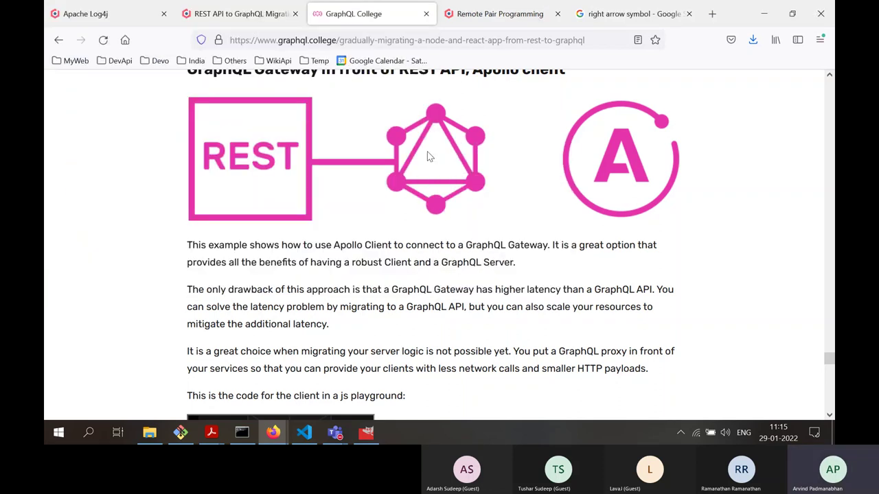
key(alt+Tab)
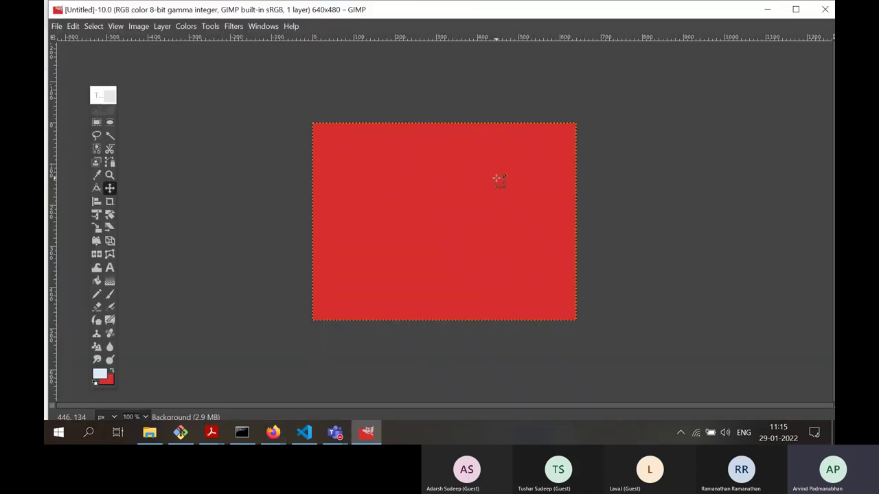
- Paste the REST, GraphQL gateway and Apollo client diagram into the image, and copy it again from the GraphQL College page in Firefox
key(ctrl+v)
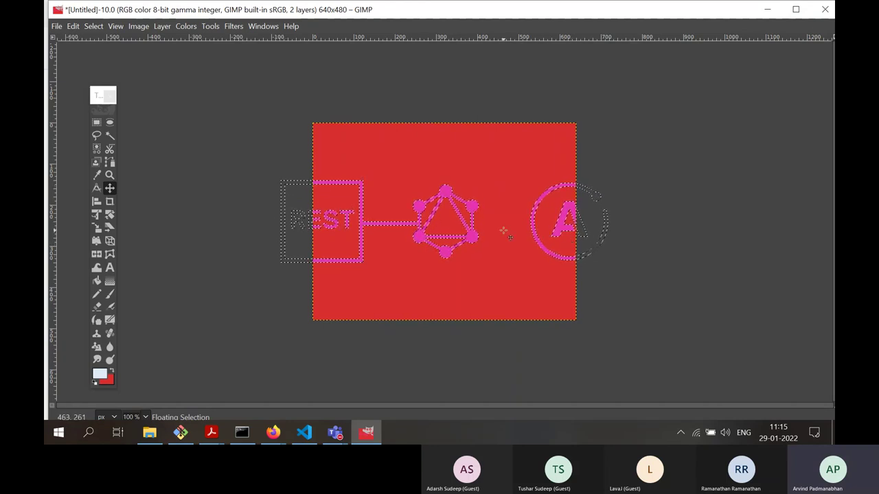
key(alt+Tab)
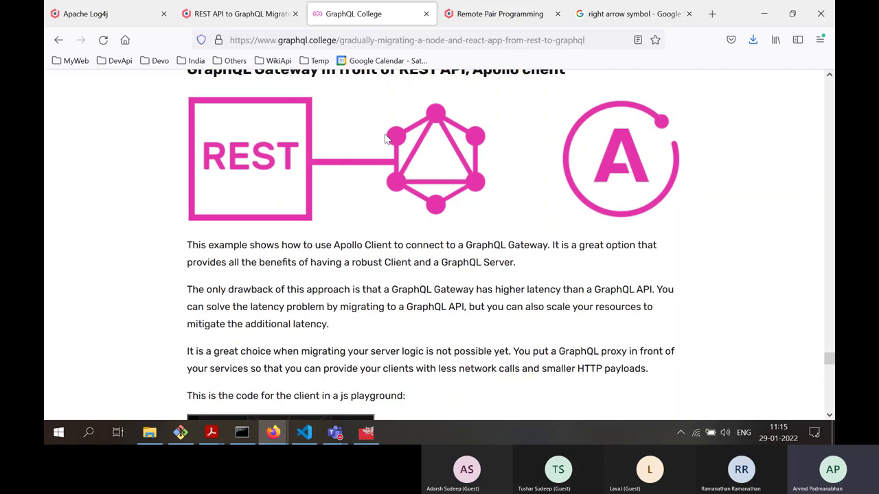
key(alt+Tab)
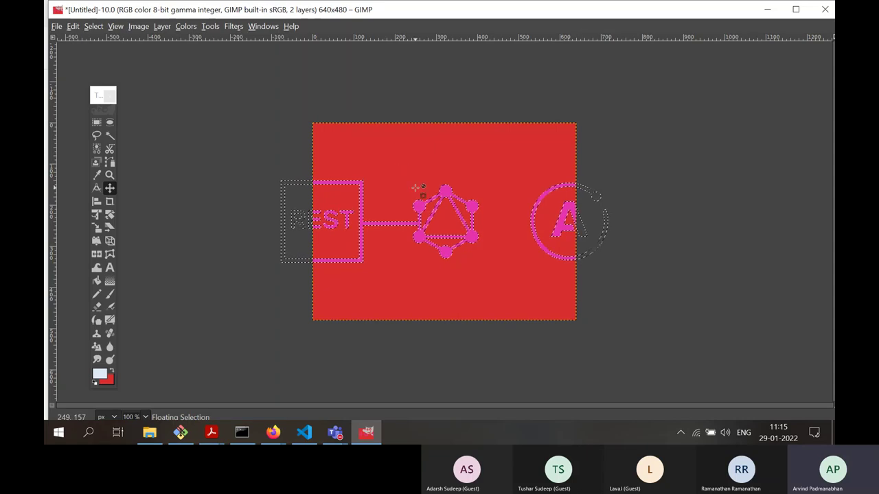
key(alt+Tab)
right_click(420, 157)
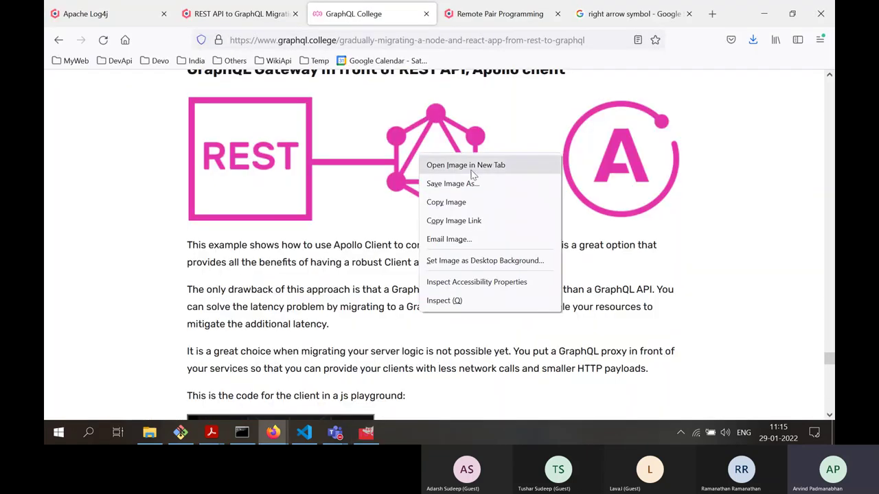
click(446, 201)
key(alt+Tab)
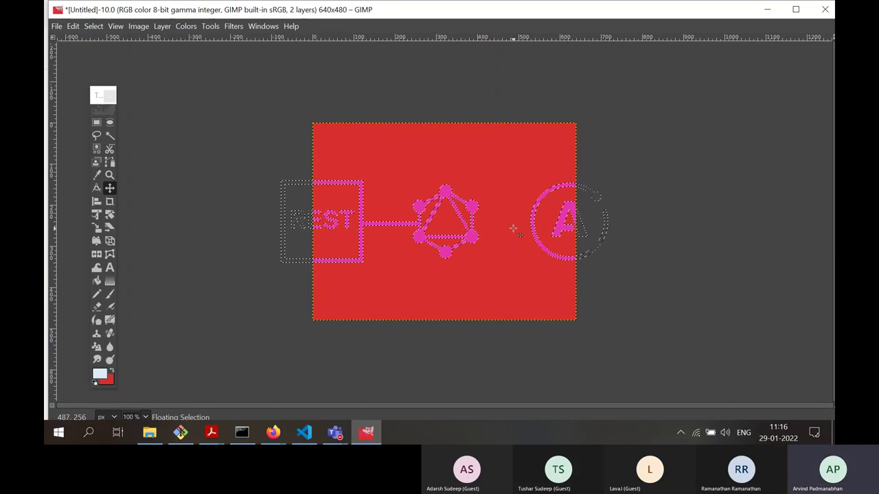
- Show the Layers dialog, place it beside the toolbox and enlarge it to fit the full layer names
key(ctrl+l)
drag(516, 192, 168, 116)
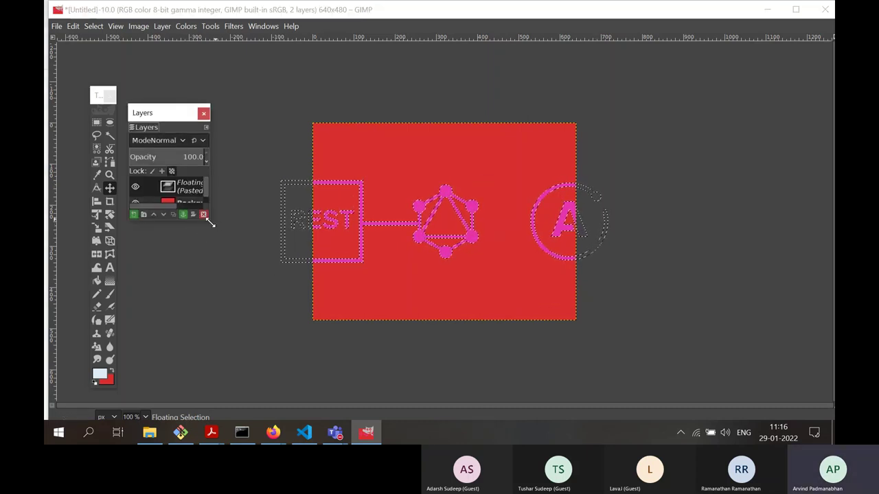
drag(210, 222, 261, 380)
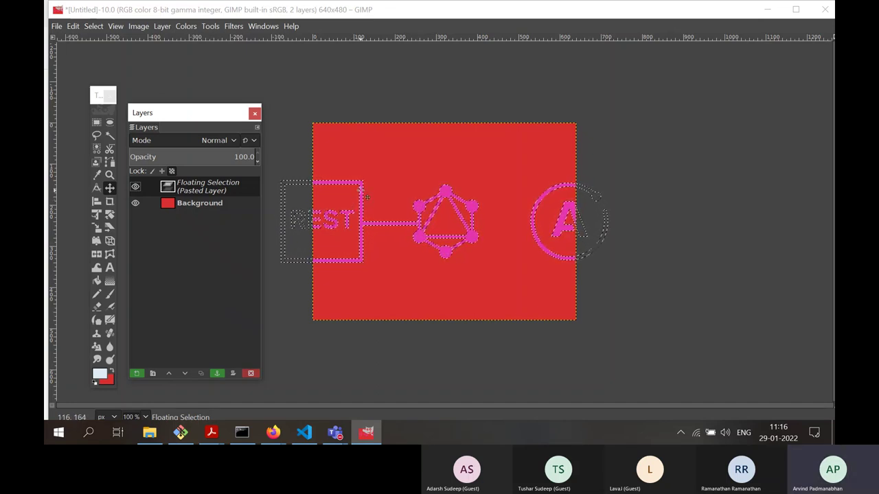
- Anchor the floating pasted diagram to the Background layer
click(165, 27)
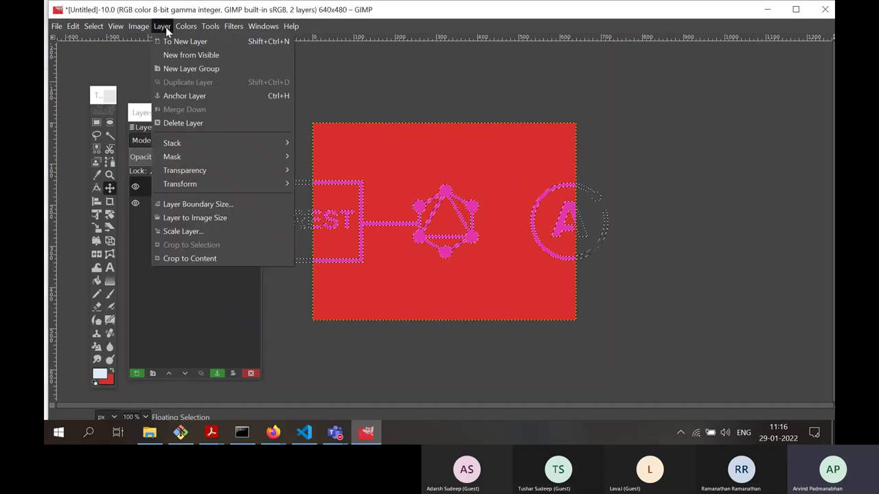
click(190, 97)
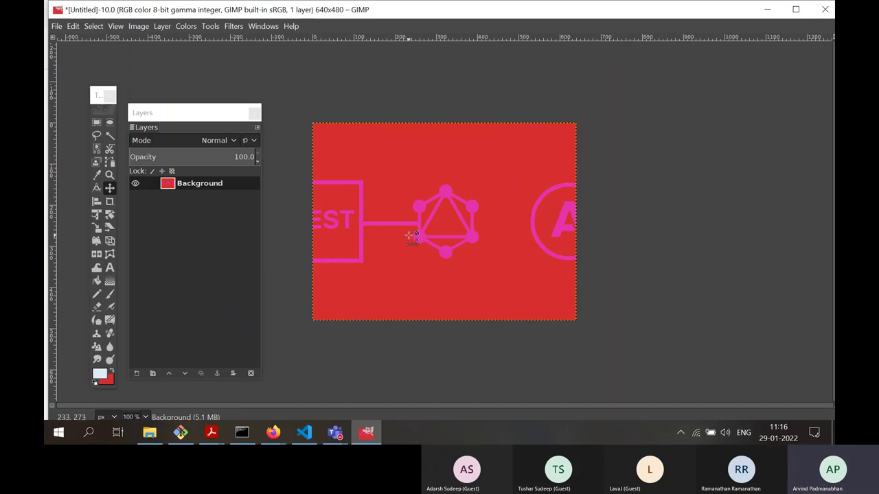
- Paste the copied diagram as a new layer of its own and move it until the whole REST box lies within the canvas
key(ctrl+v)
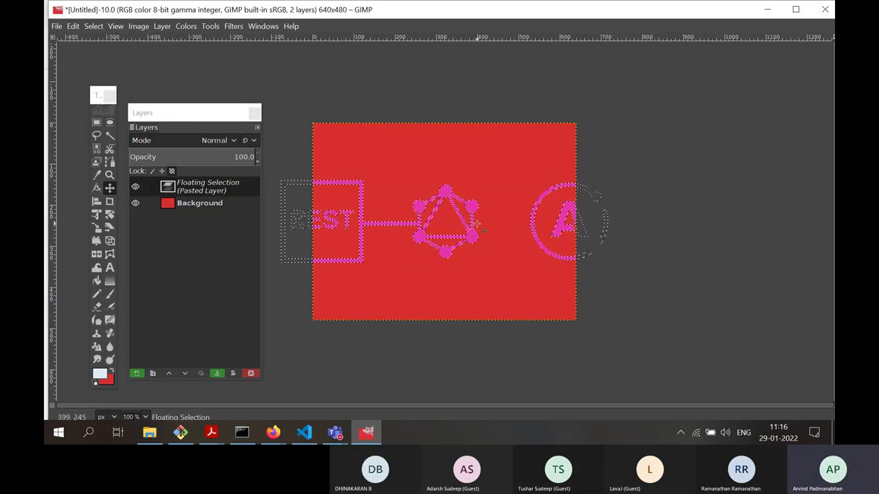
click(168, 26)
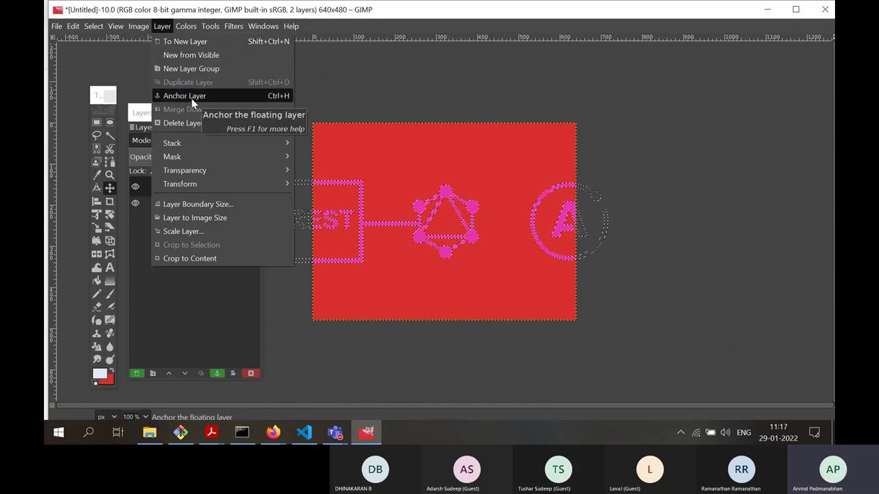
click(196, 40)
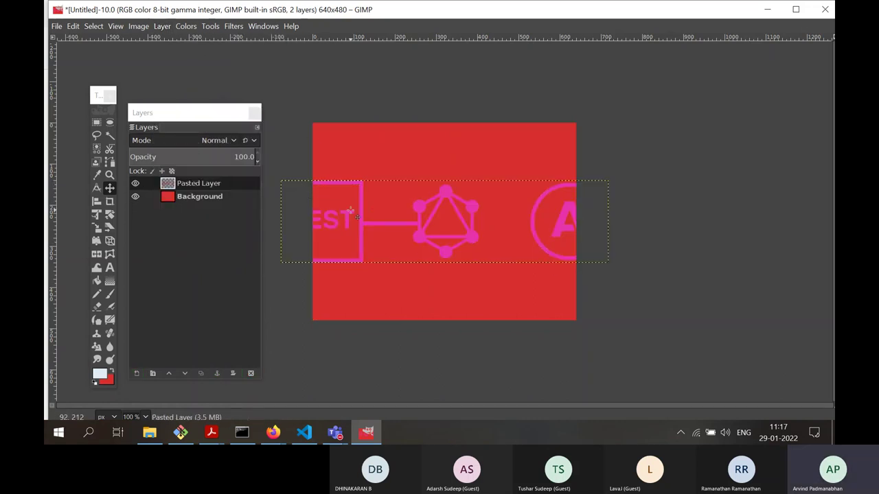
drag(351, 210, 396, 231)
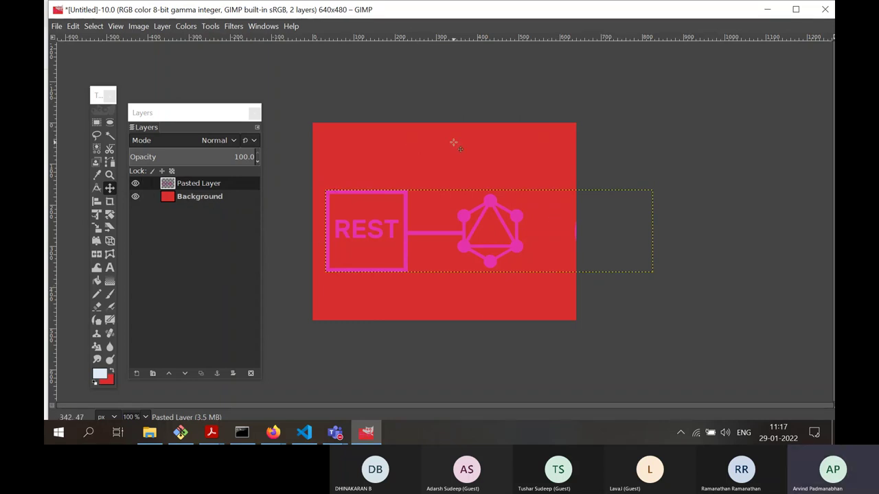
- Set the background colour to white and fill the Background layer with it
click(224, 198)
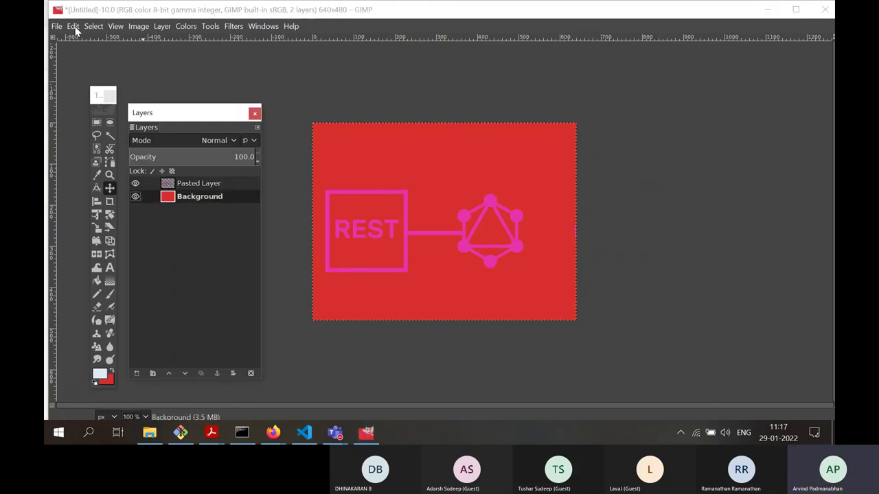
click(99, 376)
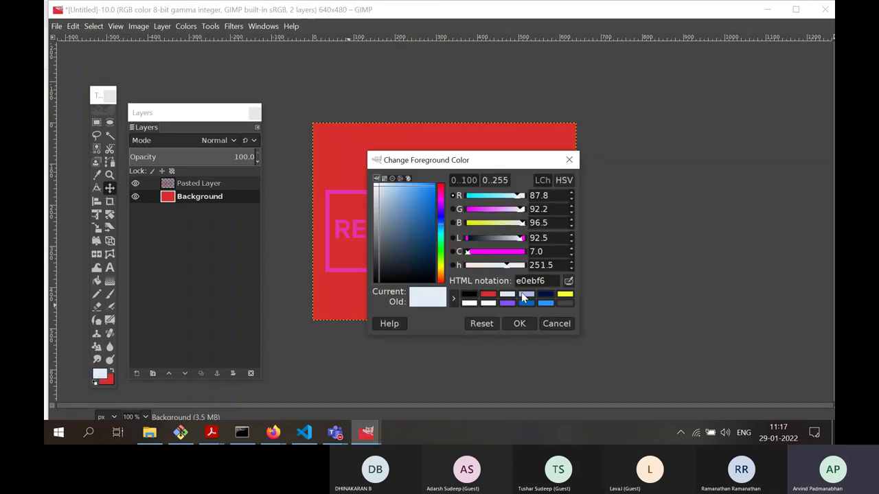
double_click(529, 282)
click(108, 382)
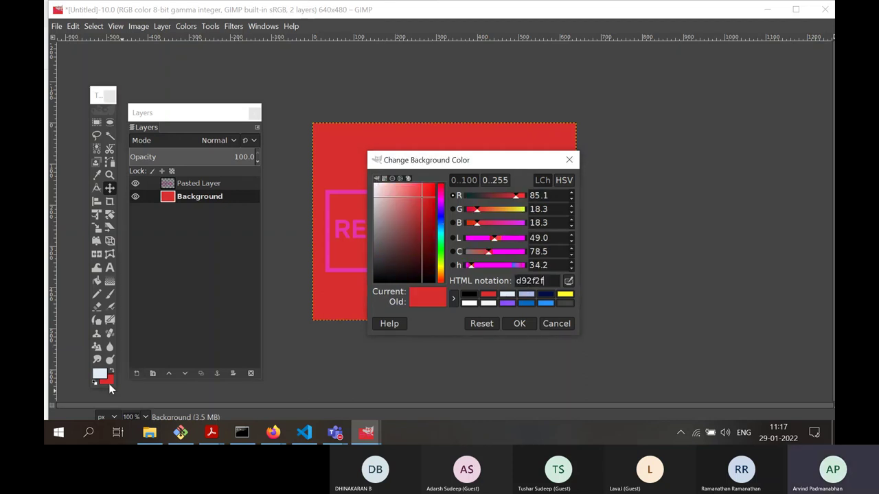
click(467, 304)
click(519, 323)
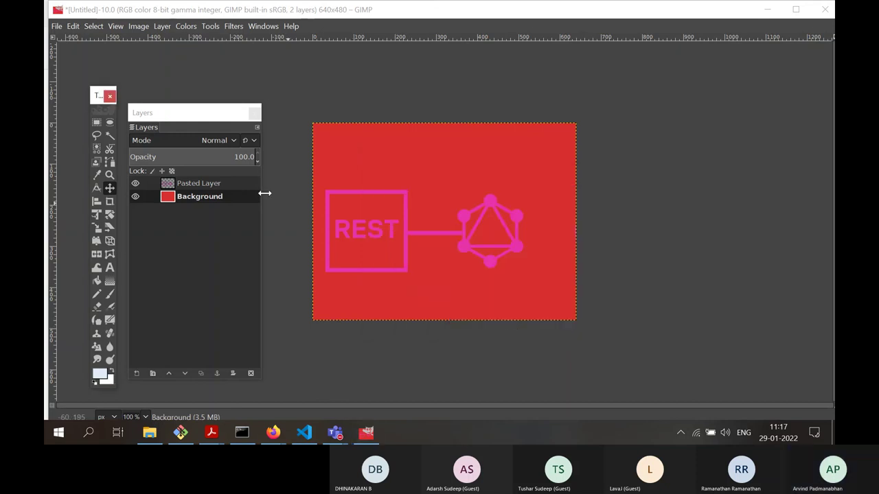
click(200, 199)
click(72, 26)
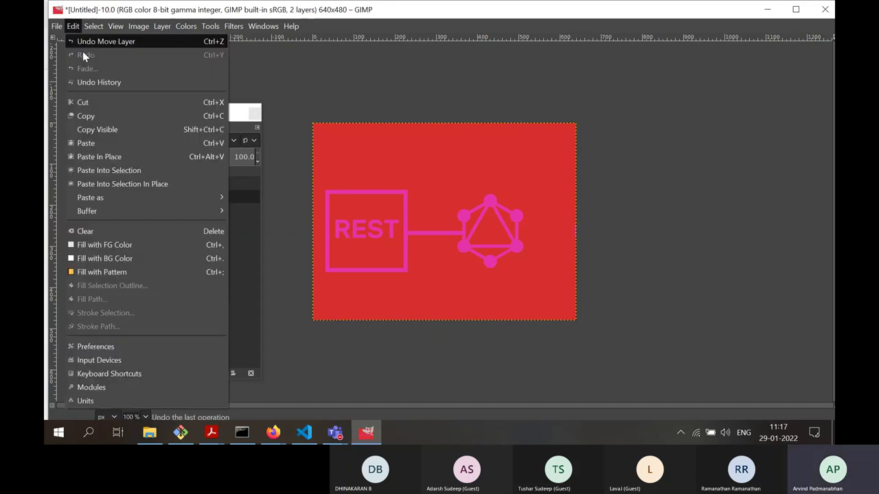
click(120, 258)
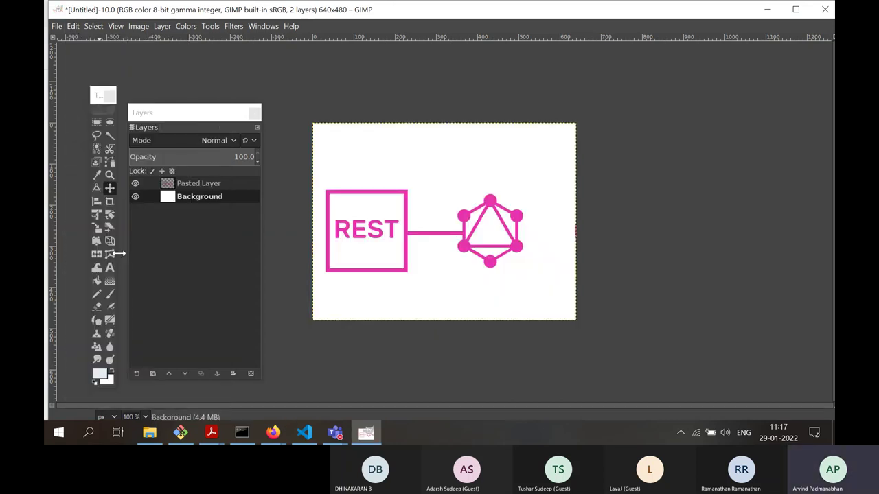
- Fit the canvas to the layers and move the pasted diagram up near the canvas's upper edge
click(190, 186)
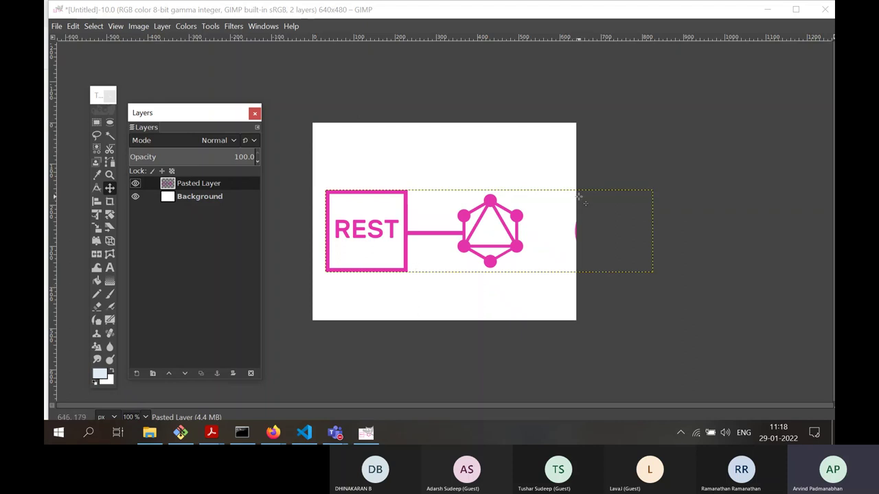
click(139, 27)
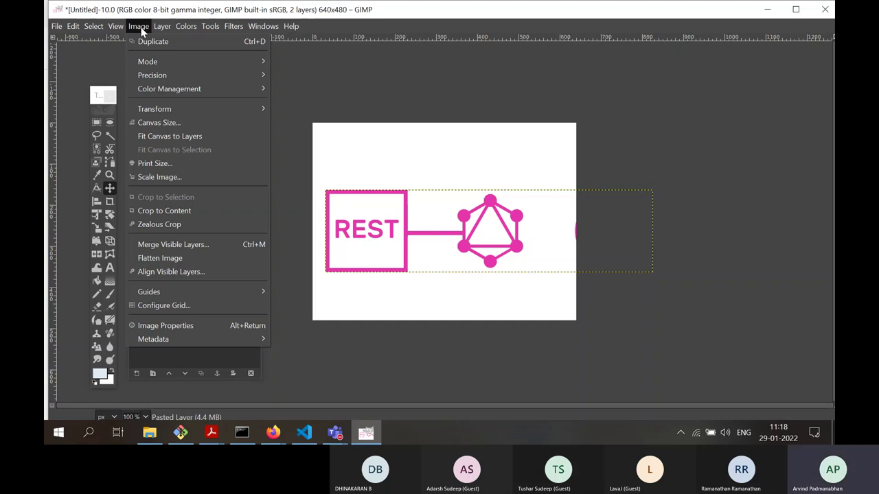
click(164, 139)
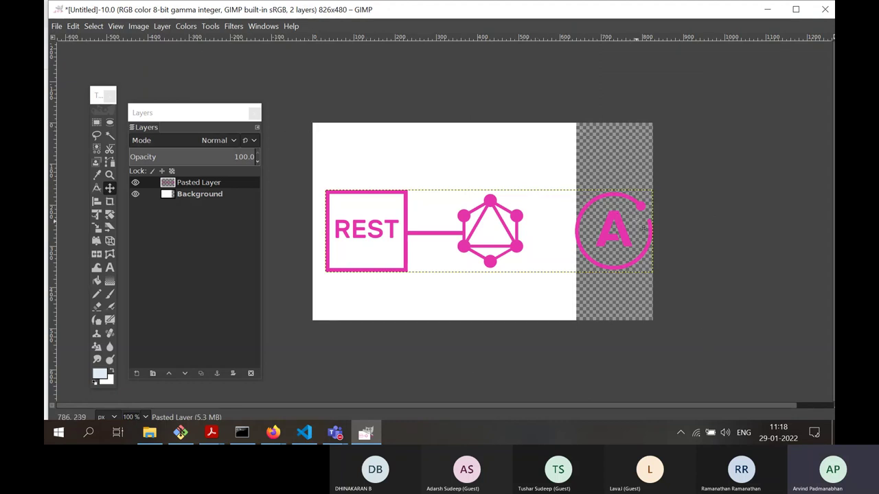
drag(419, 218, 412, 157)
click(200, 194)
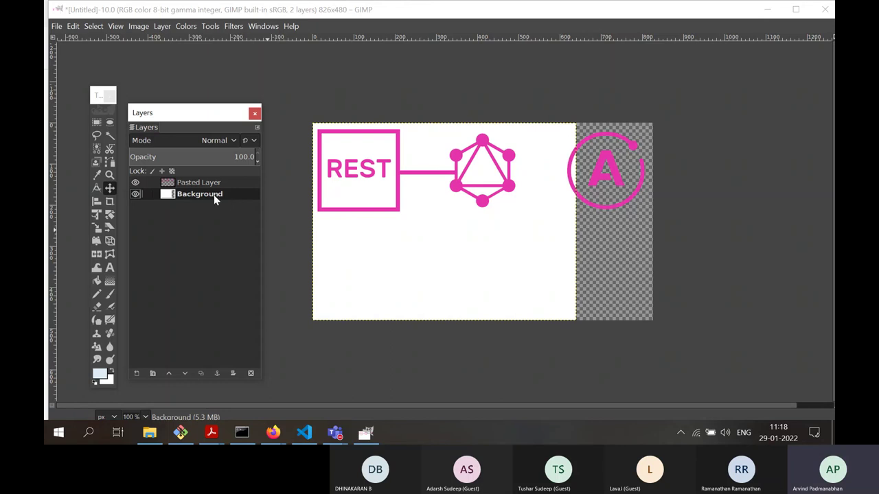
click(138, 27)
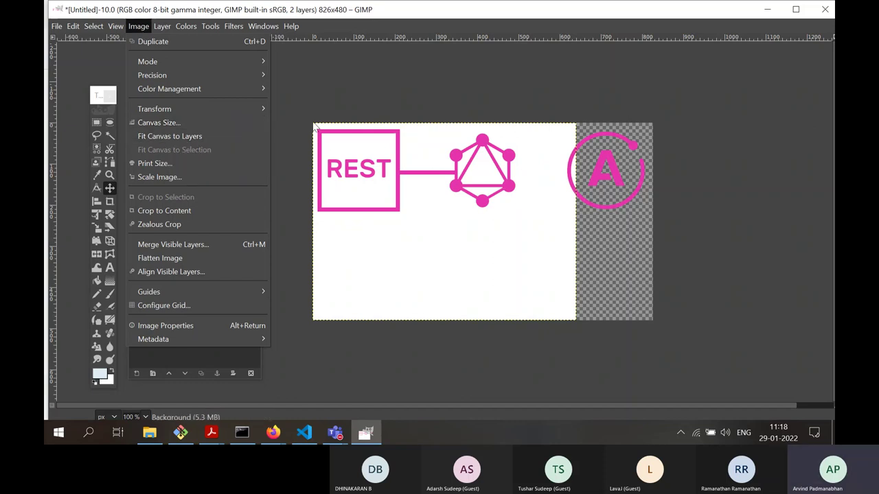
click(332, 17)
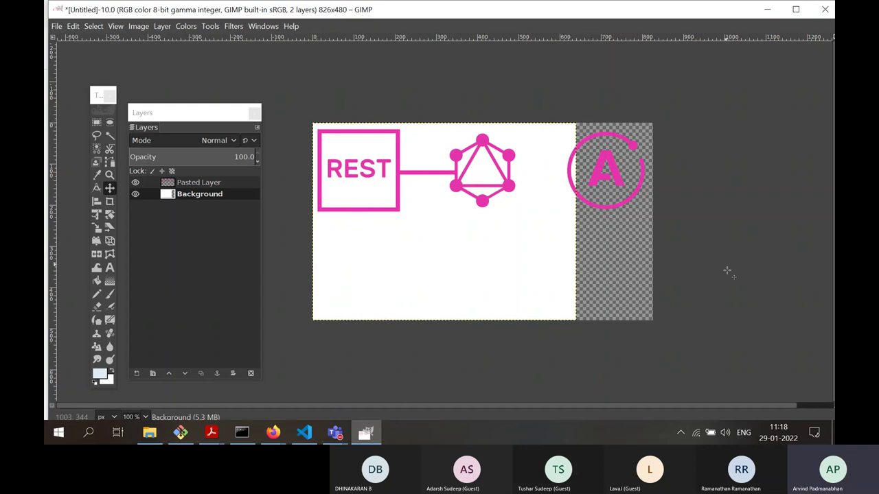
click(193, 196)
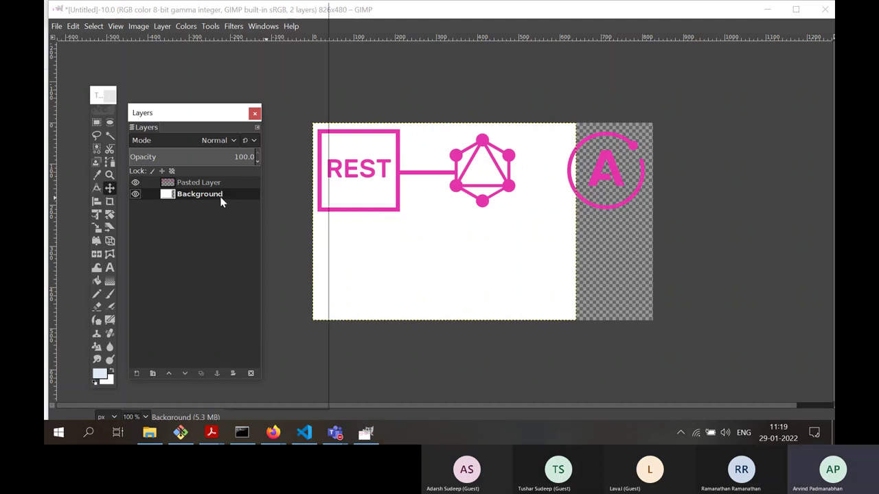
right_click(219, 196)
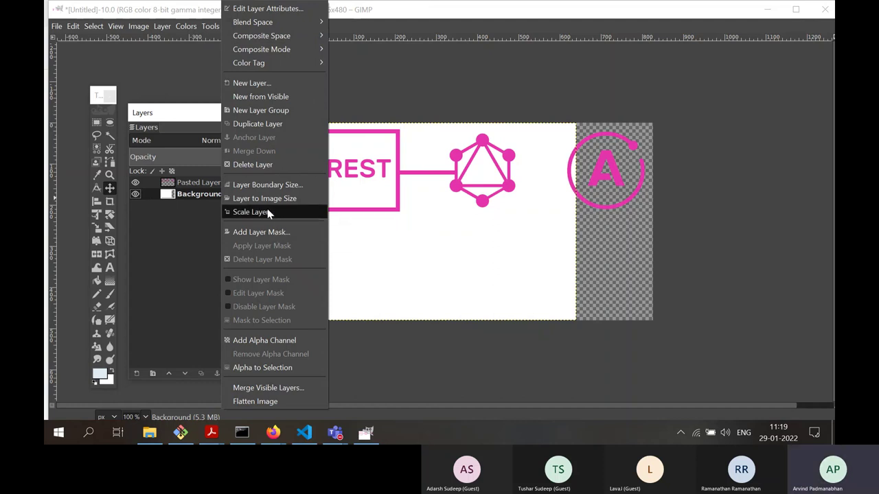
click(269, 213)
drag(259, 146, 412, 54)
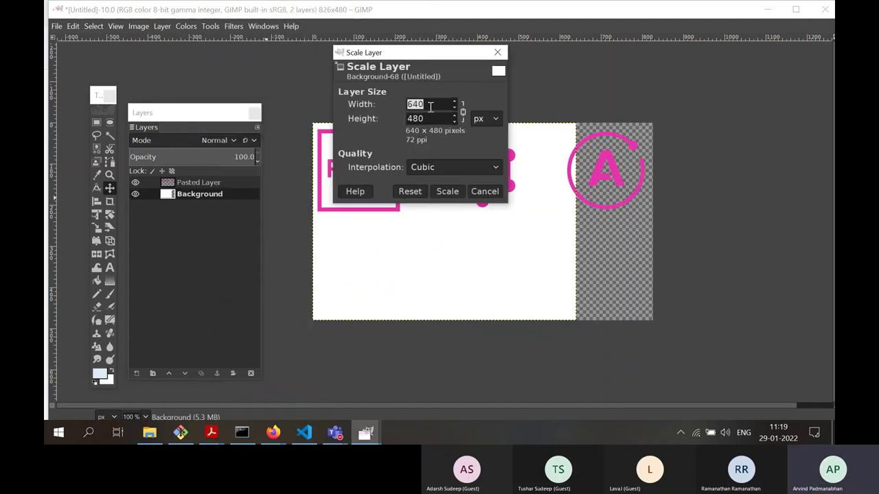
click(488, 191)
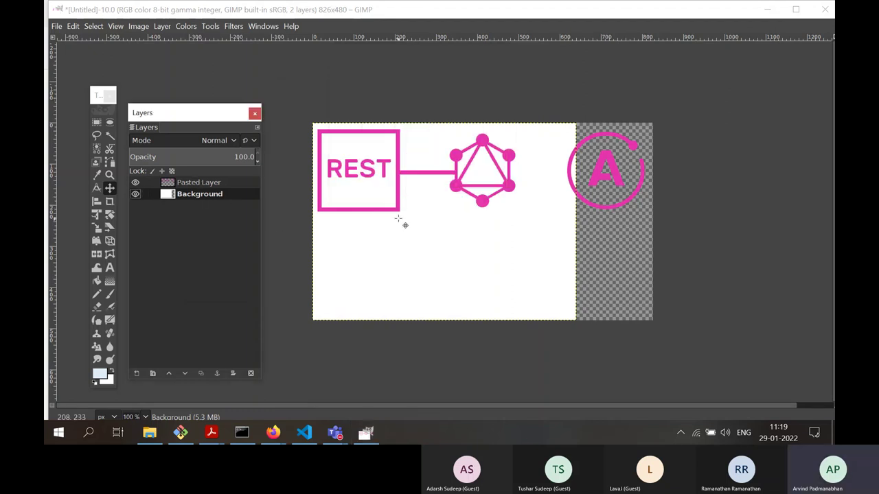
click(163, 27)
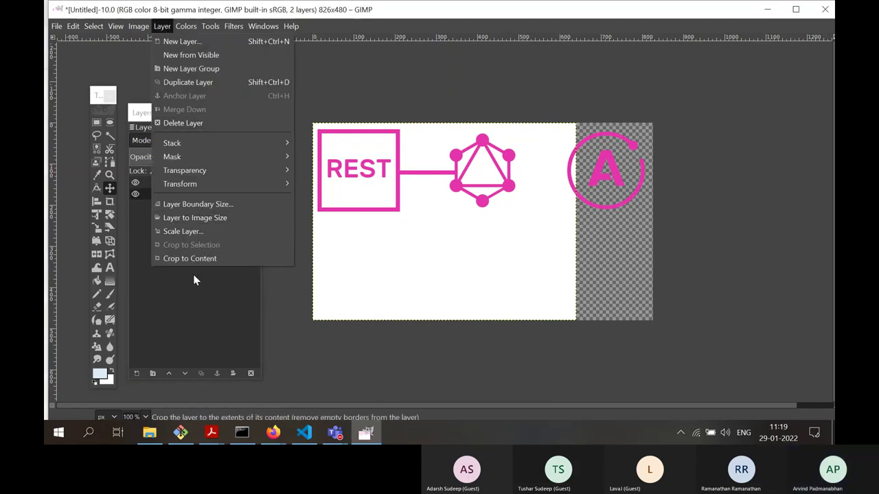
click(206, 300)
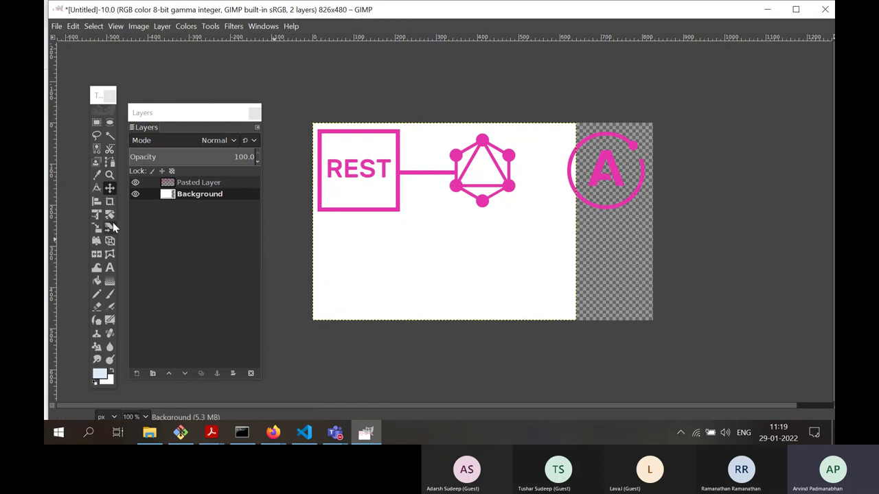
- Extend the Background layer to the full image size so white also covers the transparent area behind the Apollo logo
click(211, 197)
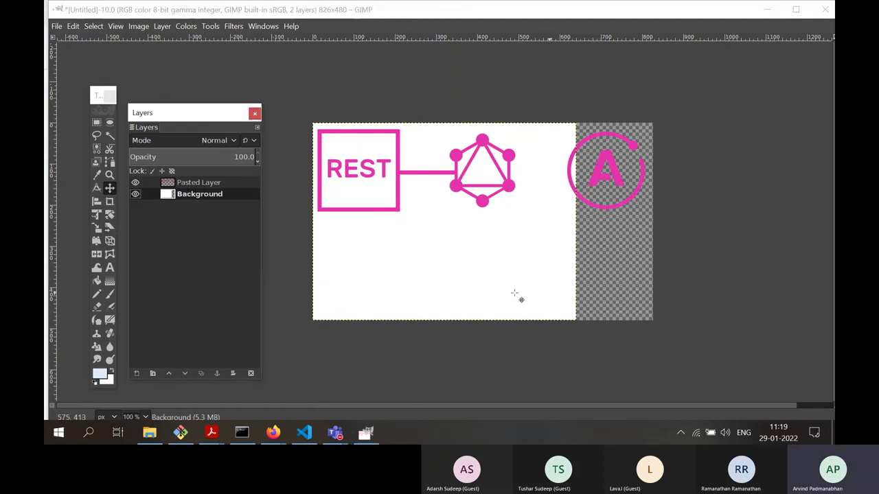
click(163, 26)
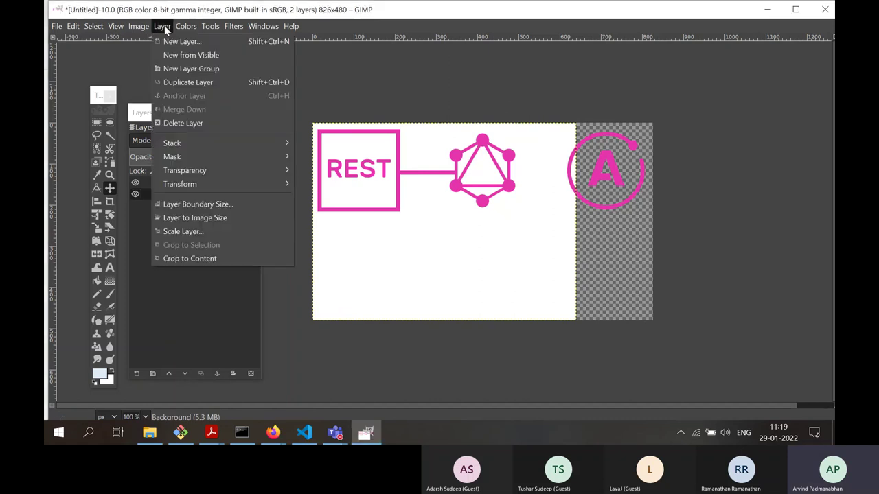
click(218, 218)
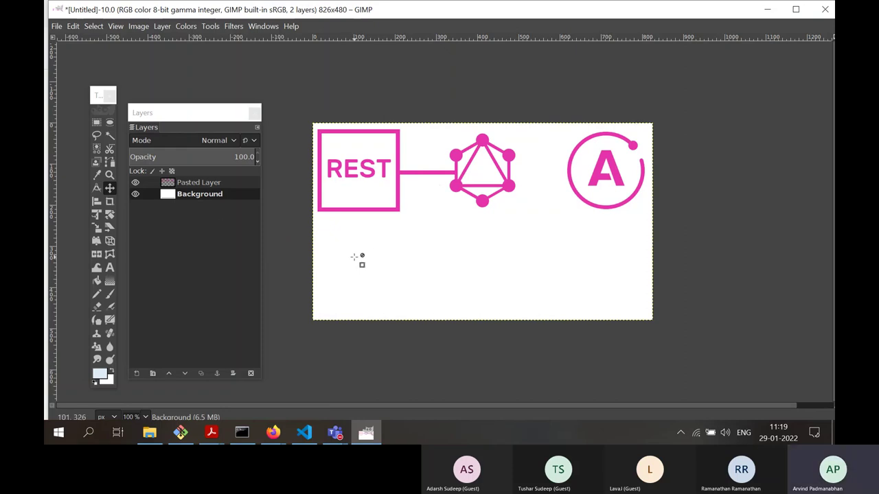
- Switch to Firefox and copy the diagram under the "GraphQL API, Apollo client" heading on the GraphQL College page
key(alt+Tab)
scroll(572, 270, down, 10)
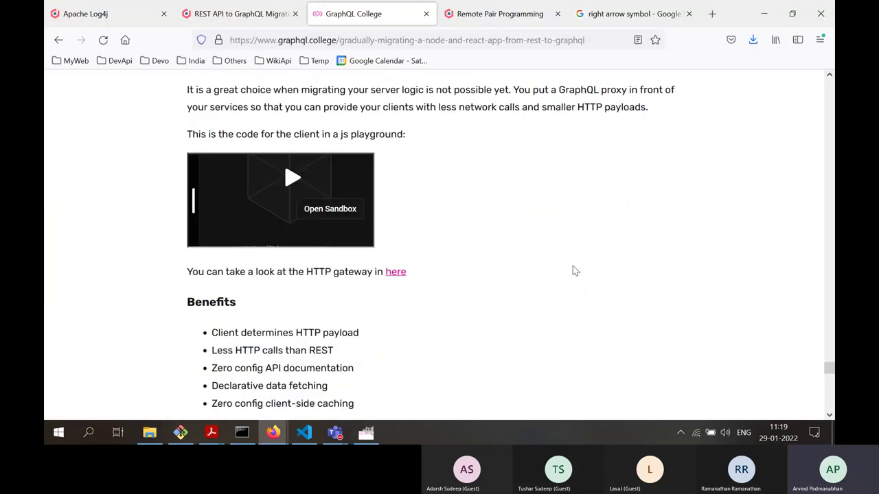
scroll(573, 269, down, 5)
right_click(352, 202)
click(398, 252)
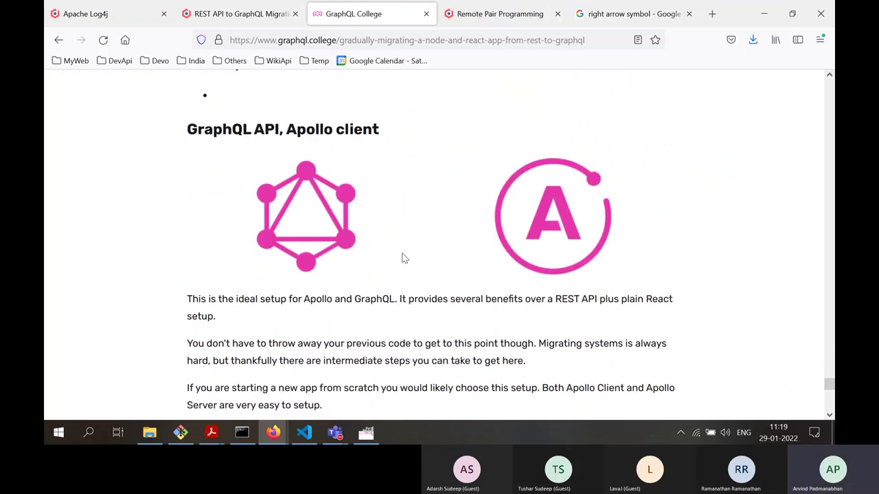
- Return to GIMP, paste the diagram as a new layer and move it below the first row, its Apollo logo beneath the upper one
key(alt+Tab)
key(ctrl+v)
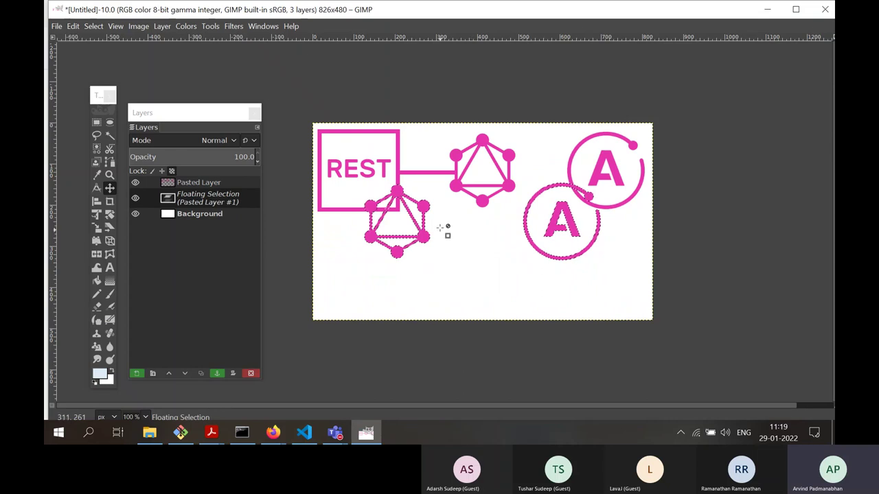
click(163, 26)
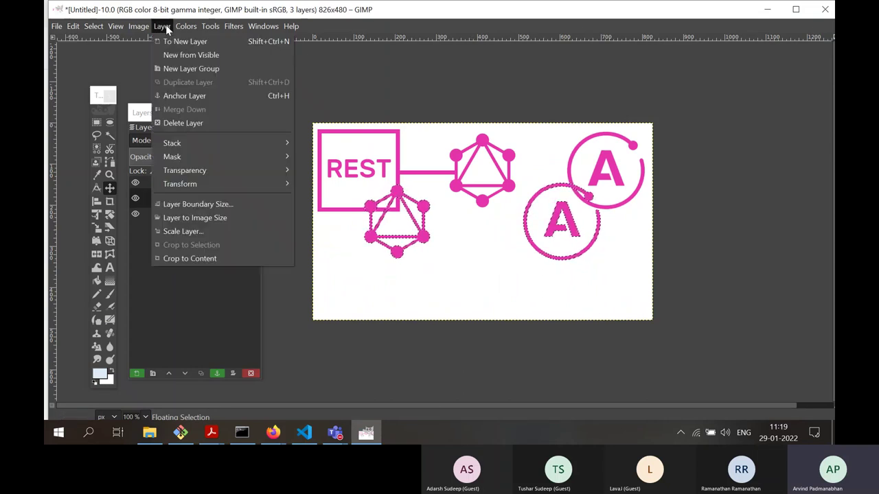
click(173, 43)
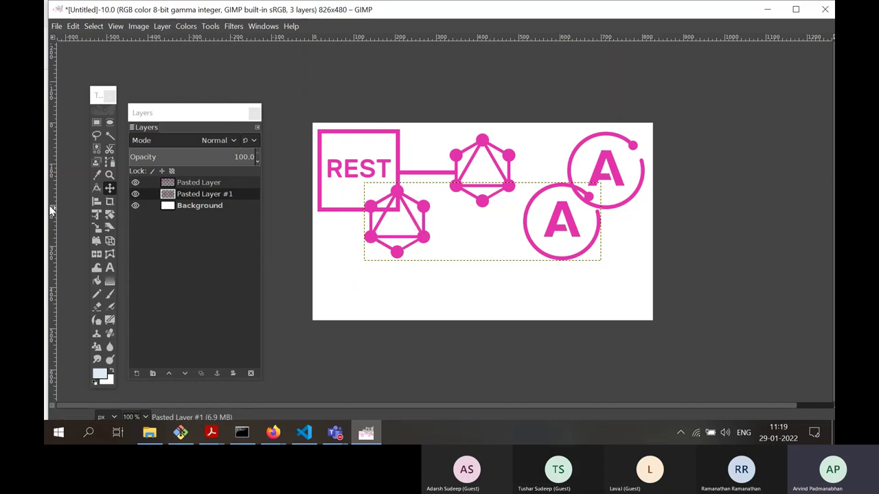
double_click(109, 190)
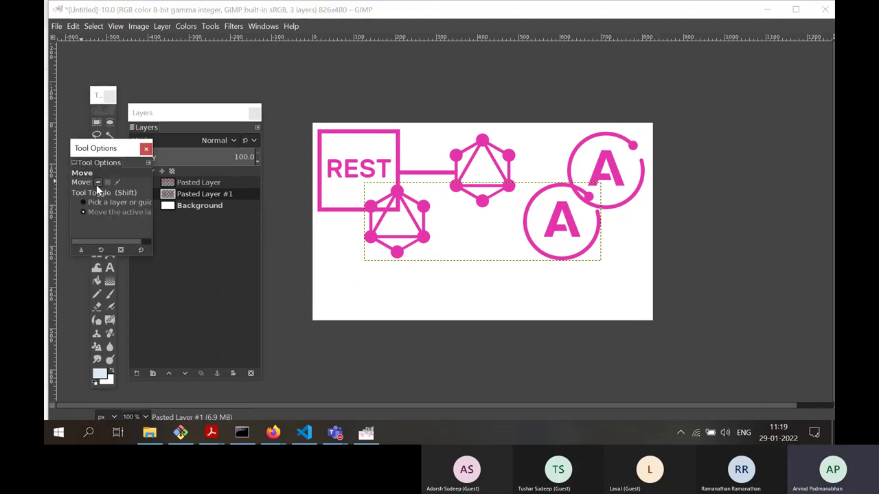
drag(497, 236, 580, 287)
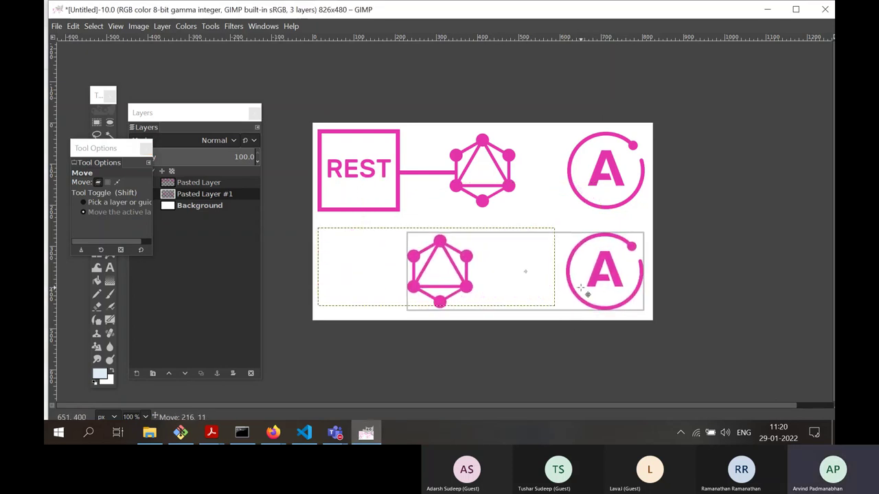
- Switch to Firefox and examine the REST to GraphQL migration path illustration, rows (a) to (d), in the Devopedia article
click(274, 432)
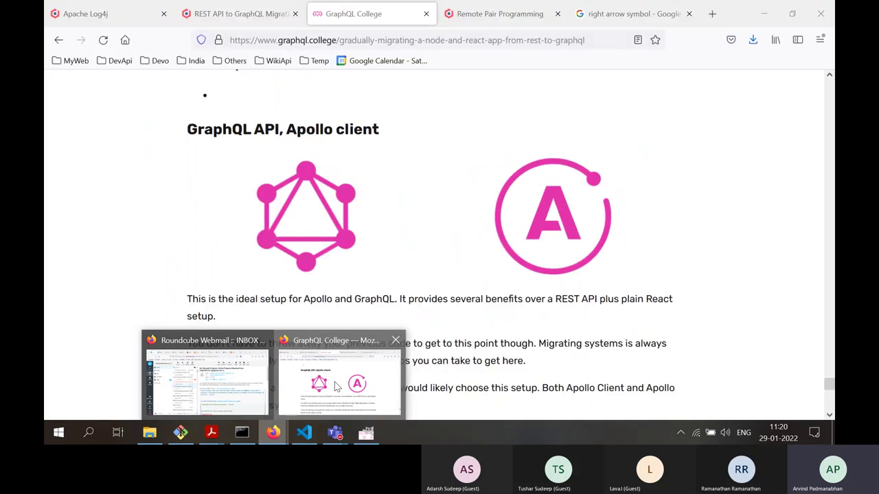
click(336, 387)
click(236, 13)
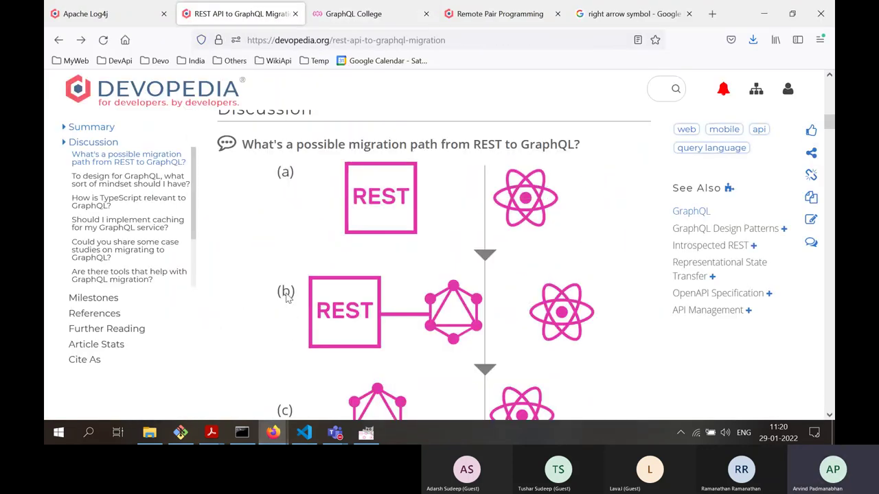
scroll(292, 336, down, 5)
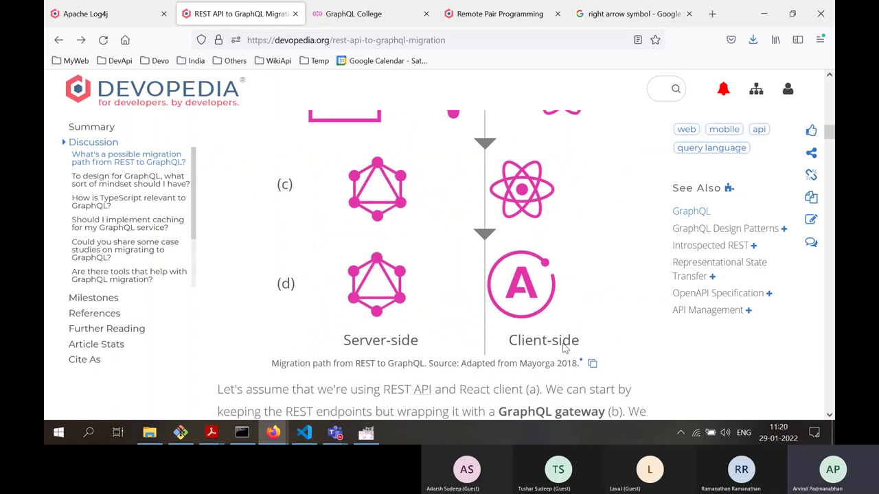
scroll(542, 345, up, 4)
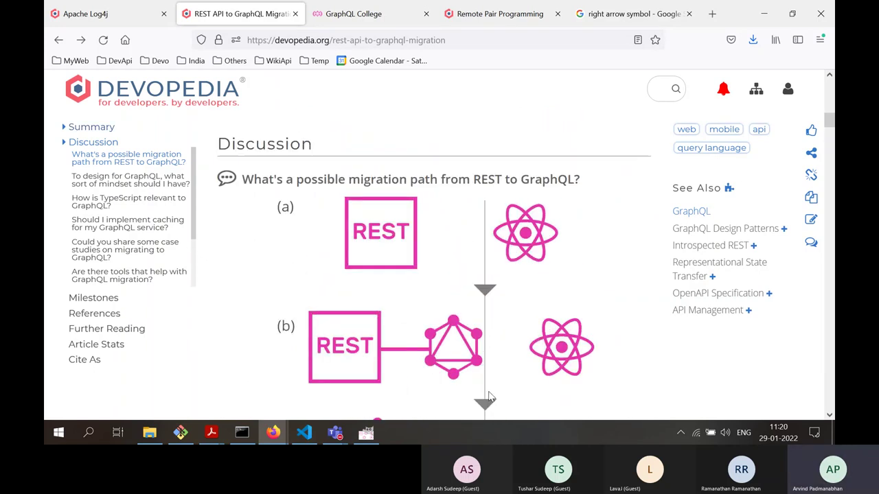
scroll(491, 402, down, 1)
scroll(487, 374, down, 3)
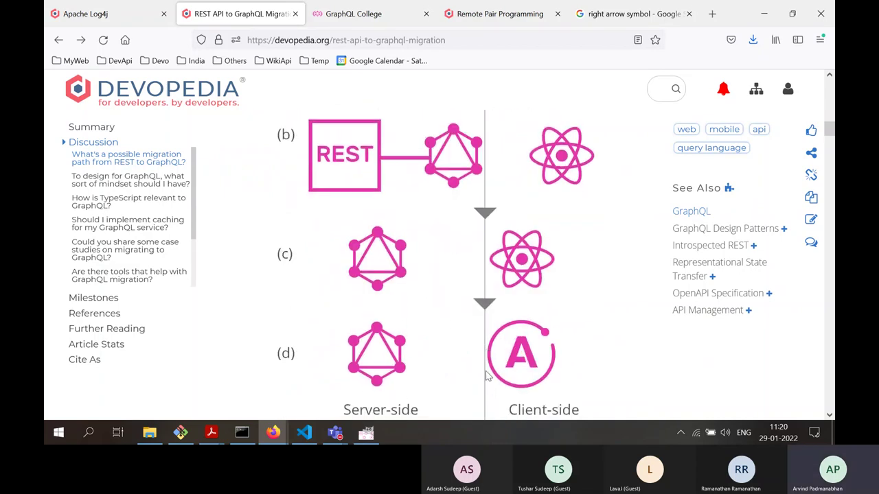
scroll(487, 369, down, 1)
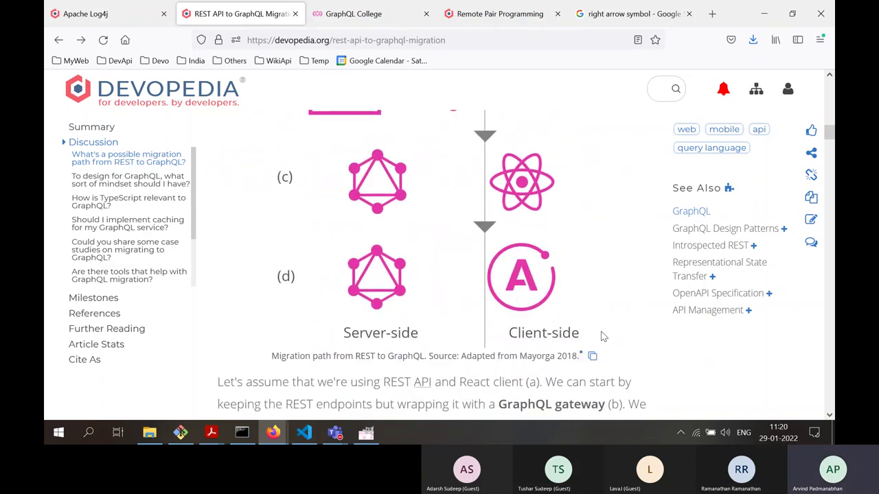
scroll(556, 310, up, 5)
scroll(483, 258, down, 2)
scroll(494, 230, down, 1)
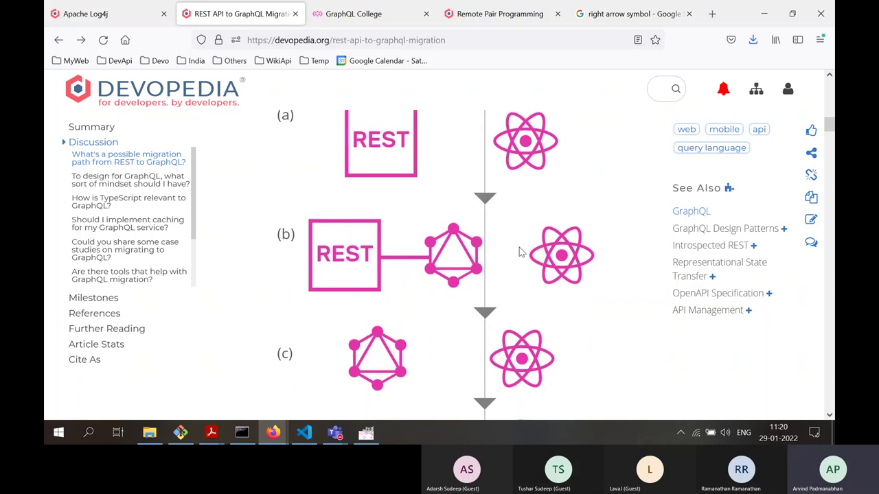
scroll(519, 253, up, 4)
scroll(519, 254, down, 9)
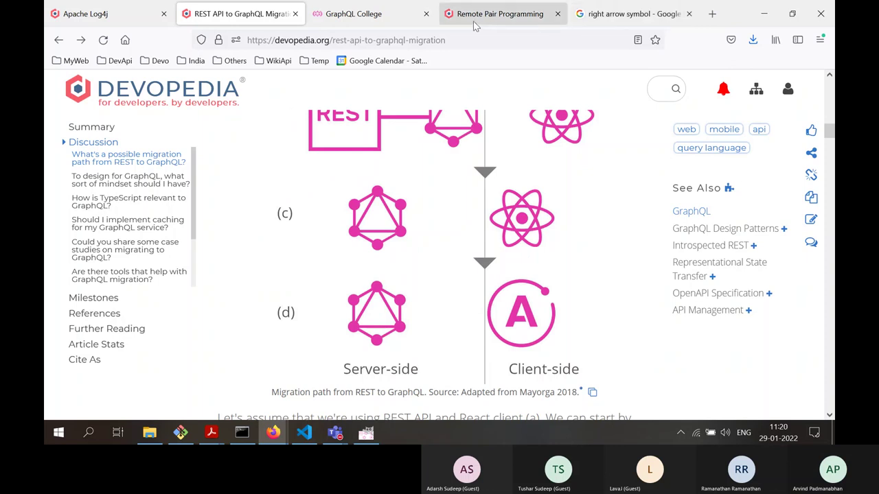
- Save the GraphQL API and Apollo client diagram from the GraphQL College page to Downloads as the PNG image graphql-apollo
click(369, 23)
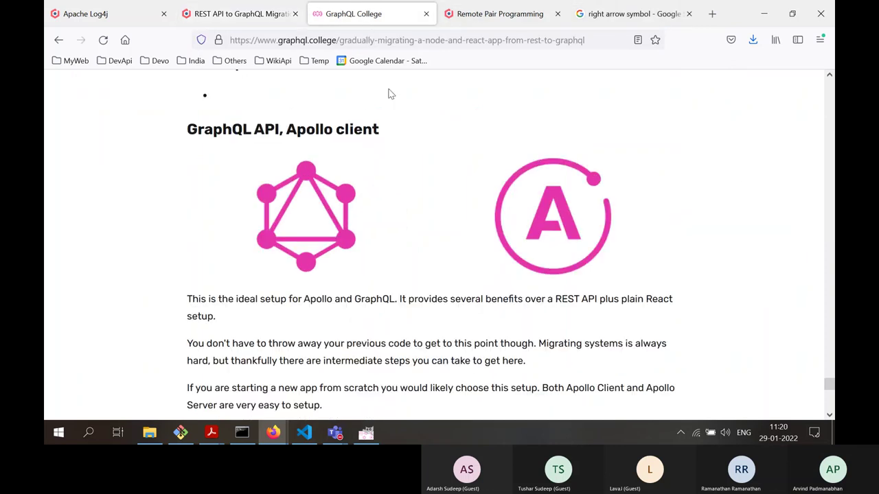
right_click(301, 195)
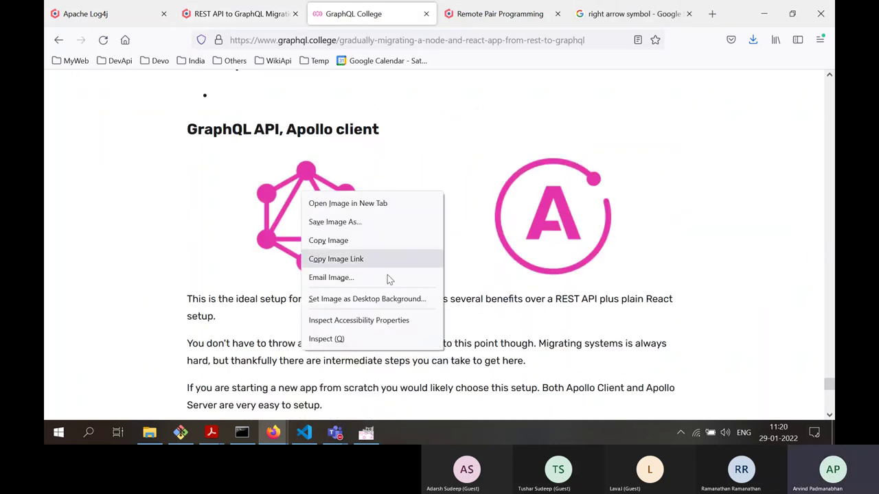
click(348, 225)
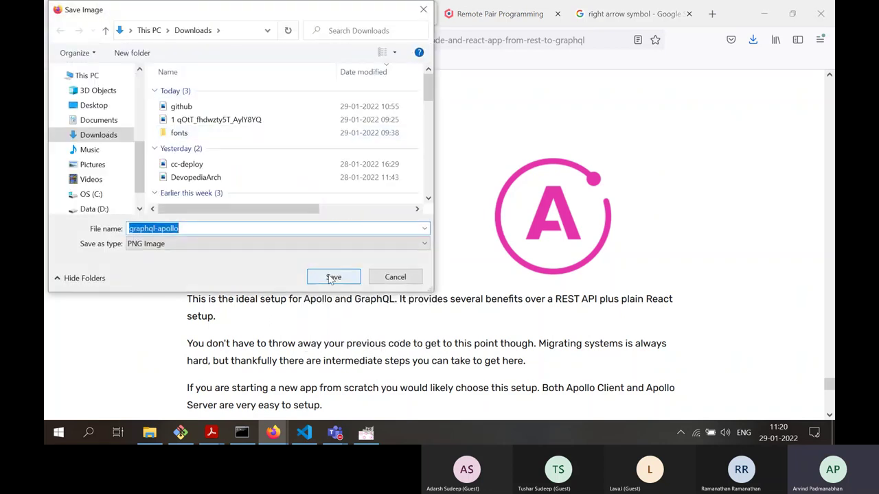
click(333, 277)
- Return to GIMP and open graphql-apollo.png from Downloads as a layer in the current image
click(366, 432)
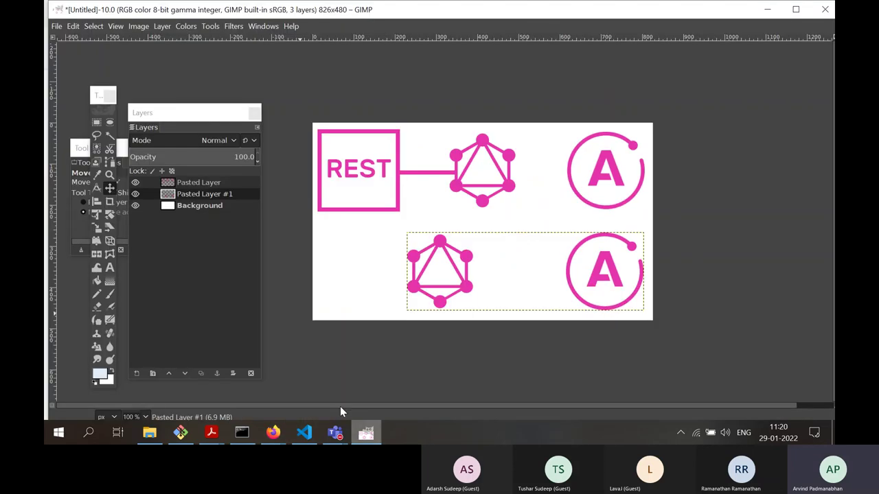
click(56, 26)
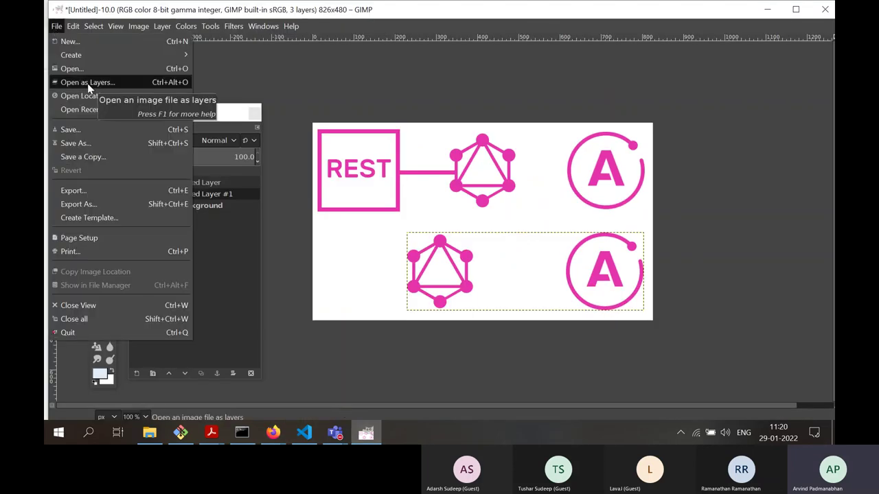
click(87, 83)
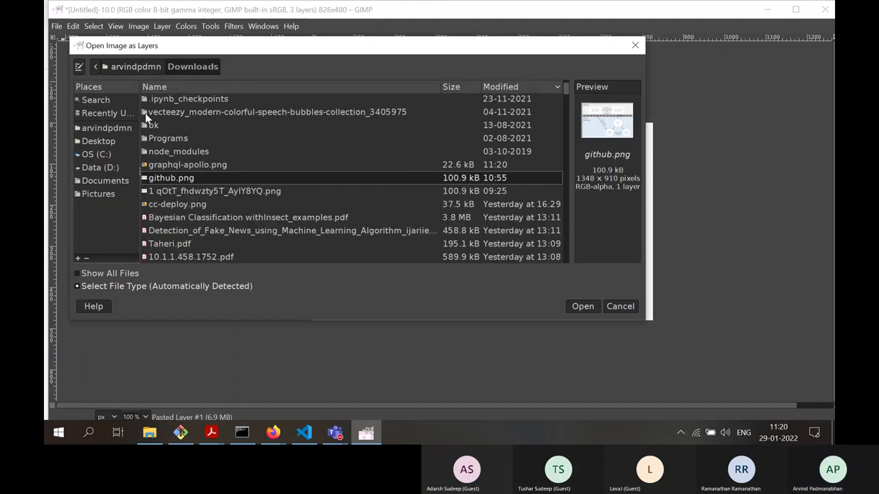
click(184, 167)
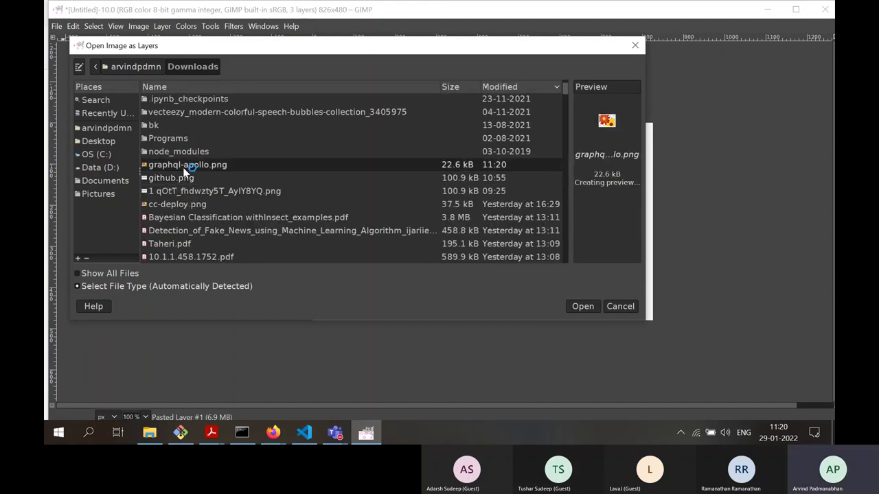
click(591, 308)
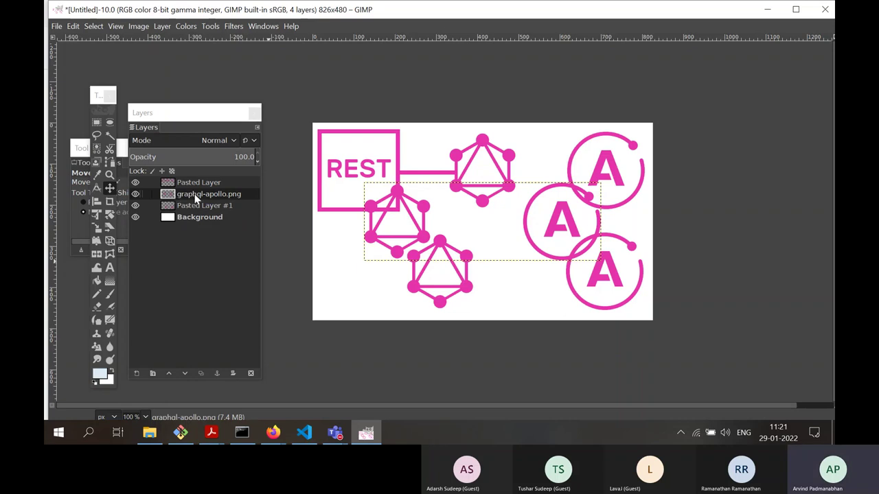
- Hide the previously pasted copy of the diagram and move the graphql-apollo.png layer to the lower-left area of the canvas
click(135, 207)
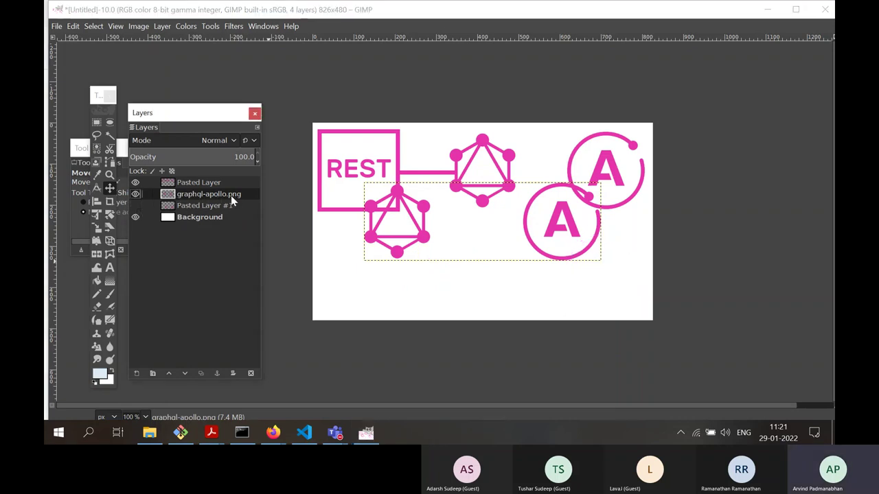
drag(419, 237, 377, 291)
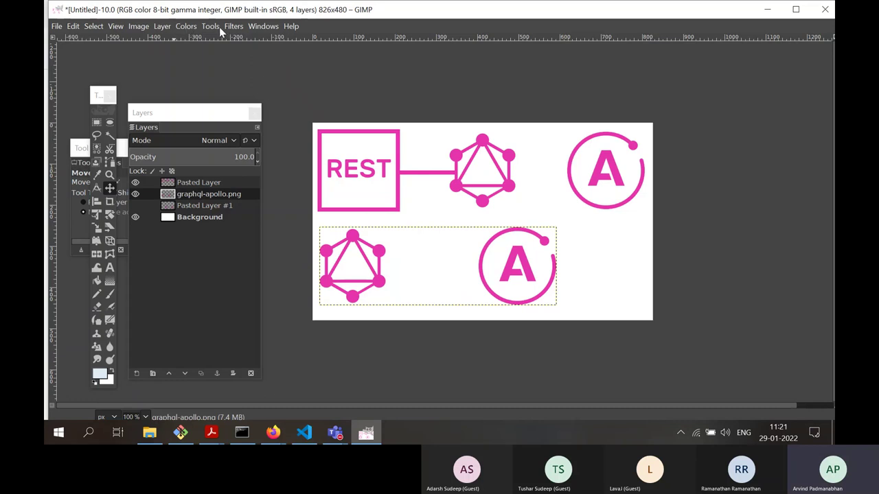
click(164, 28)
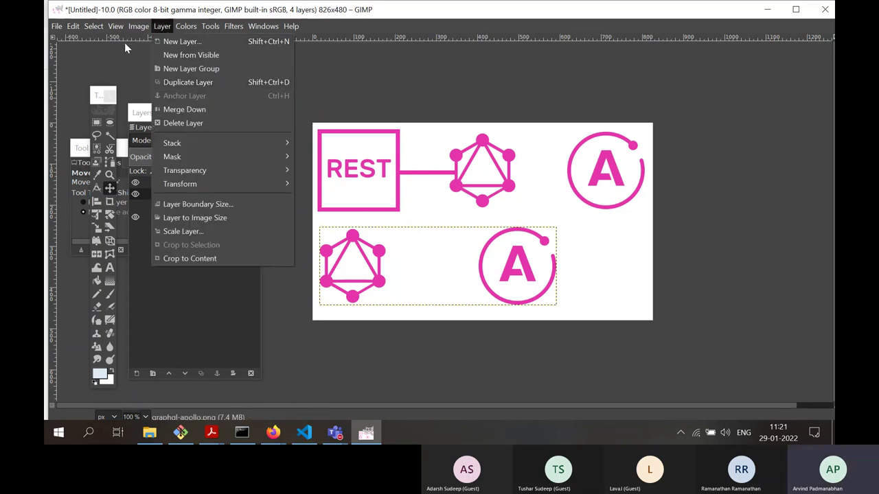
mouse_move(57, 25)
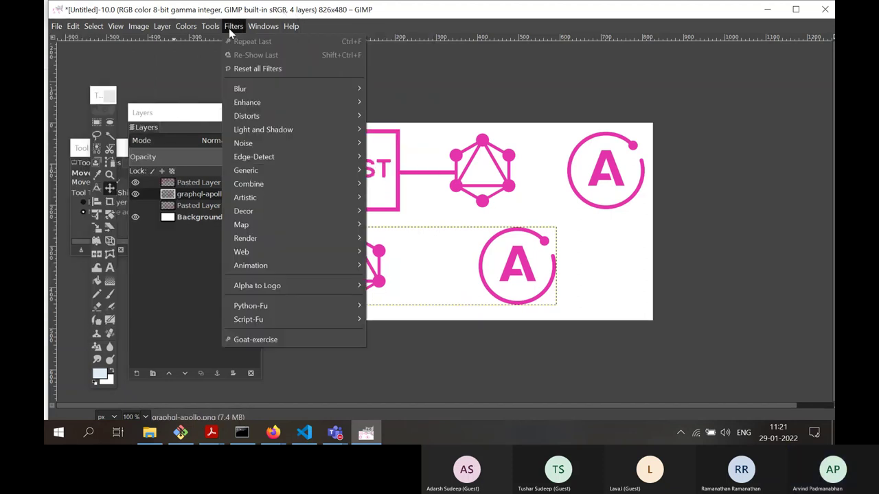
click(269, 14)
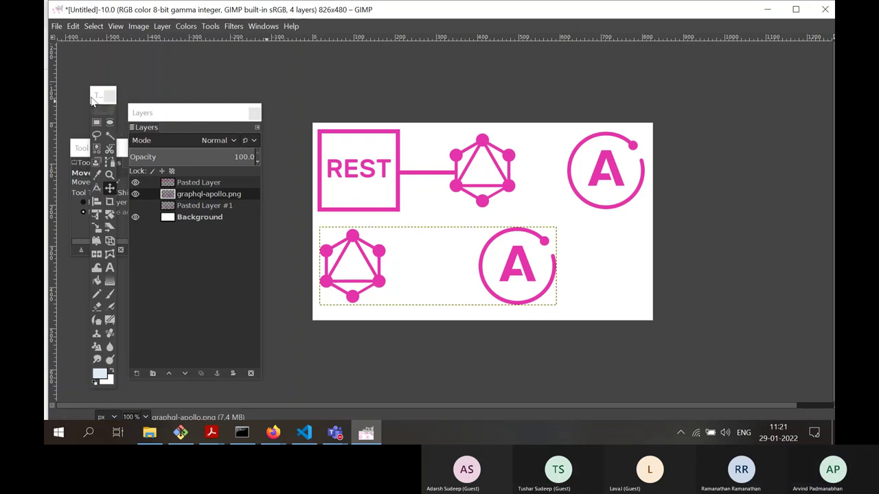
- Bring the Tool Options window out from behind the toolbox and place it over the lower part of the Layers window
click(78, 151)
drag(79, 153, 142, 256)
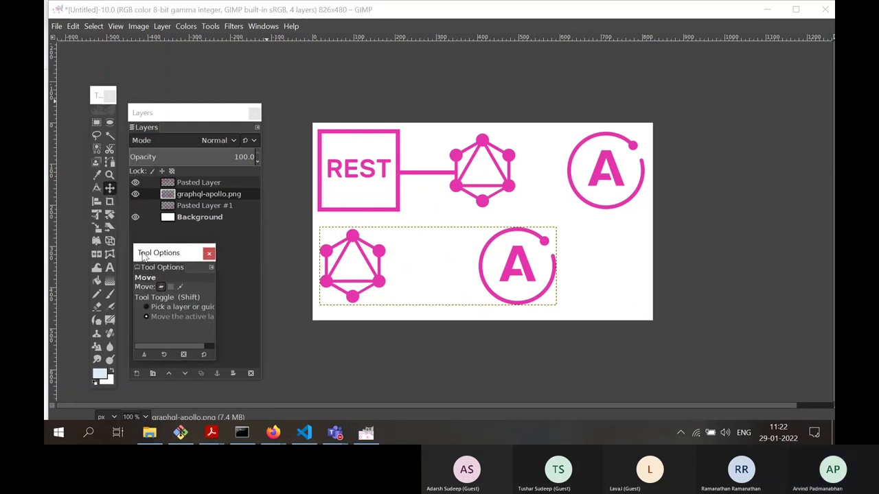
- Switch to the "Introduction to GIMP" meeting in Microsoft Teams and close its participants list
mouse_move(331, 442)
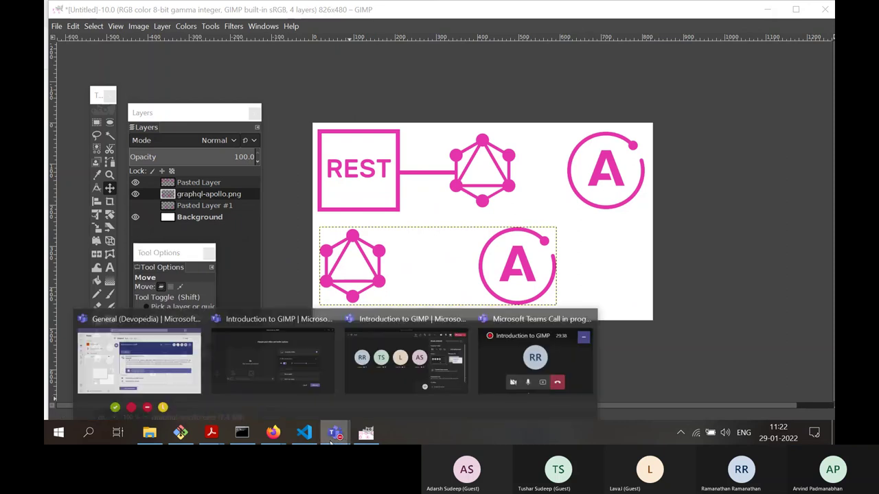
click(408, 372)
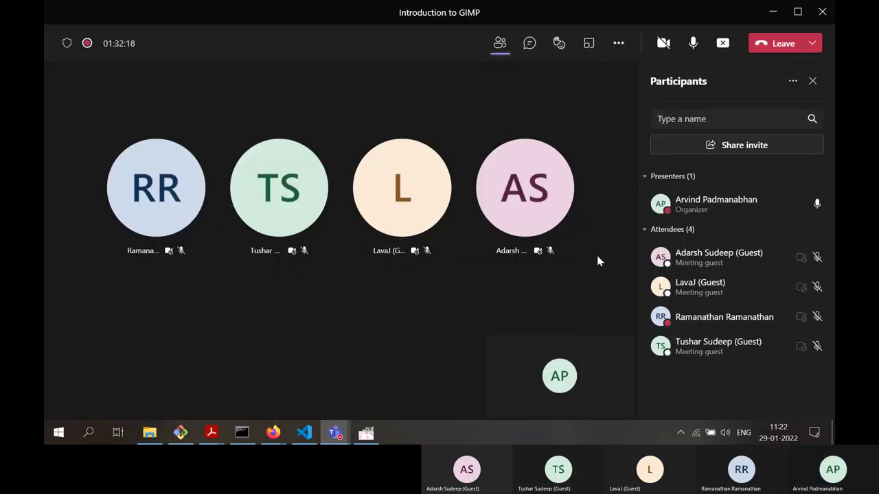
click(812, 81)
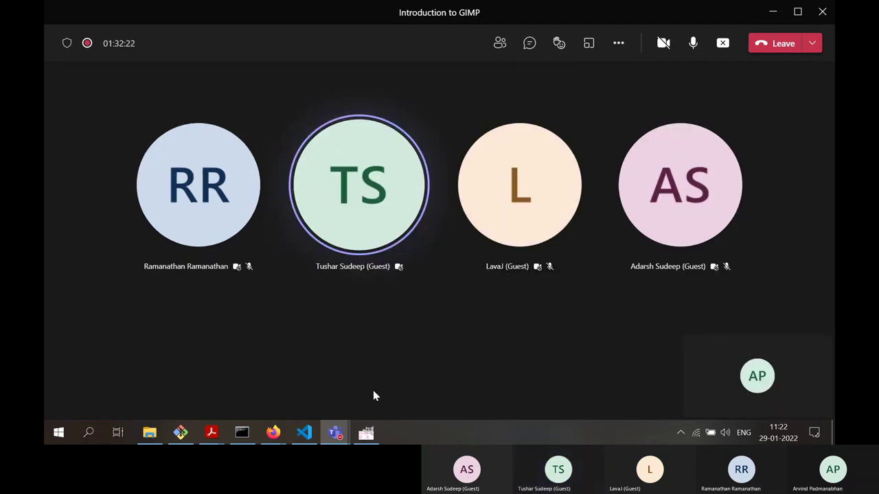
- Return to GIMP, add a new layer group above the graphql-apollo.png layer and make that layer active
click(365, 430)
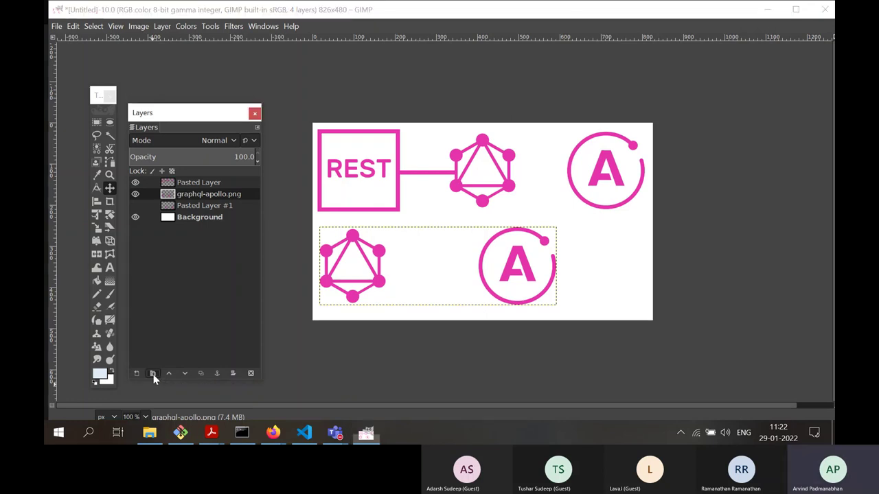
click(154, 374)
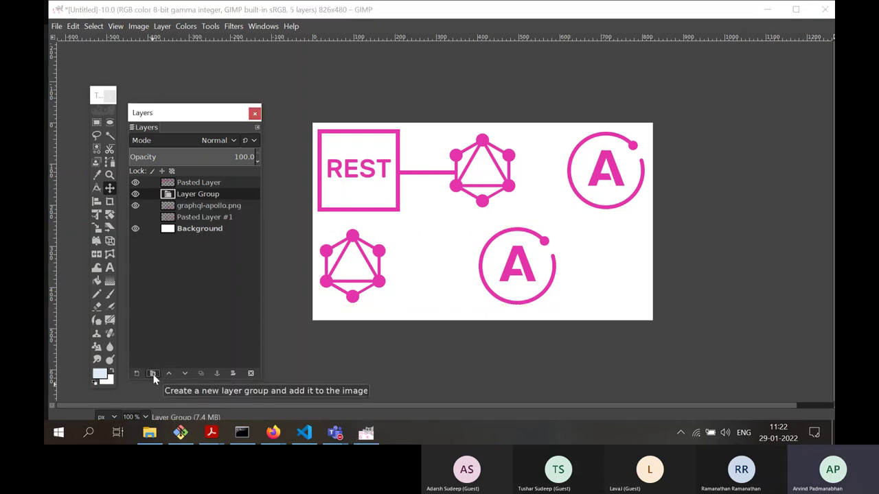
click(209, 205)
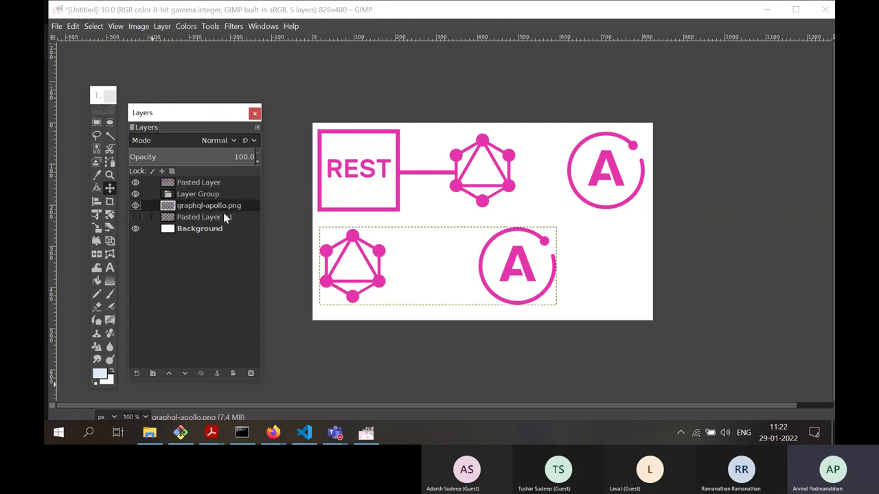
- Try to move the graphql-apollo.png layer into the layer group, and switch that layer's visibility off and back on
drag(193, 208, 180, 194)
click(182, 217)
click(168, 206)
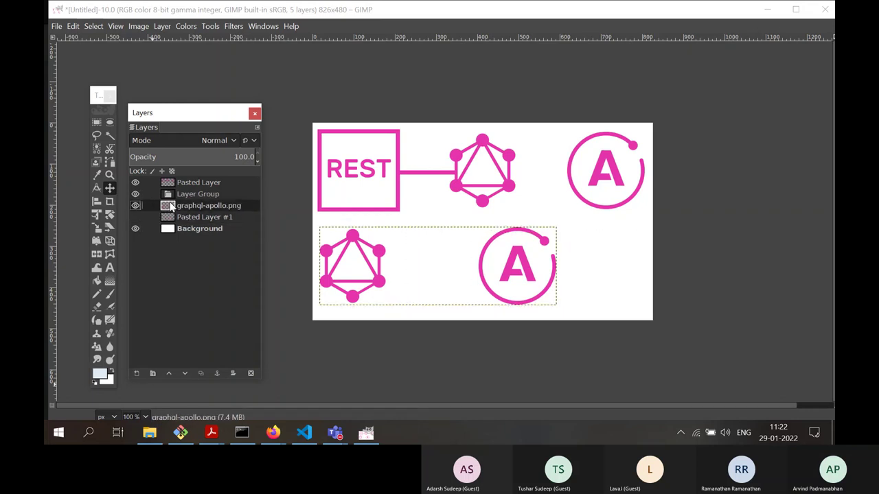
drag(165, 209, 183, 195)
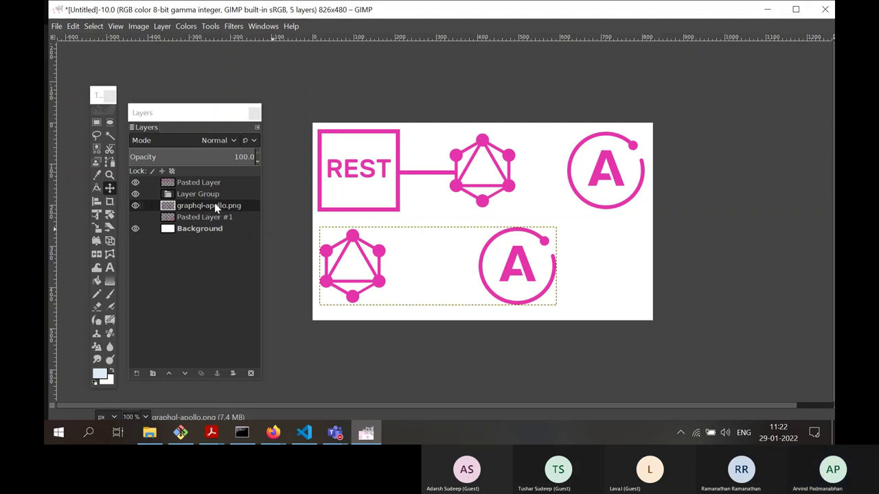
click(137, 206)
drag(171, 208, 159, 209)
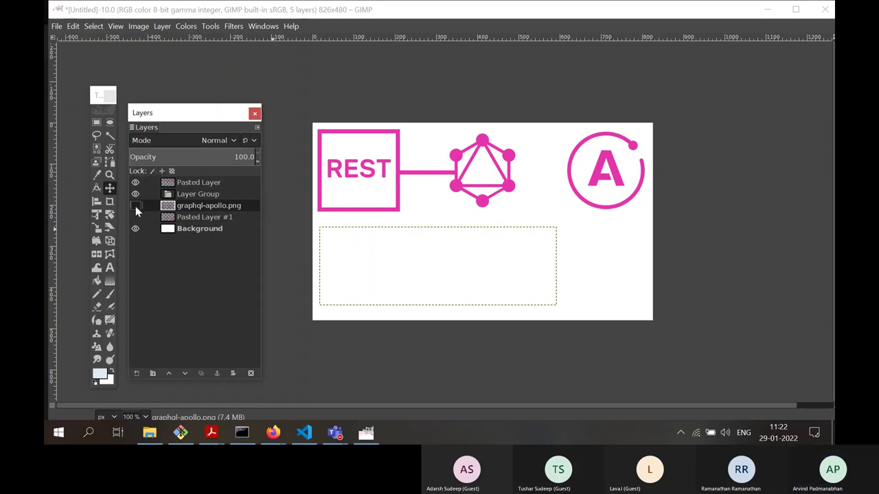
click(135, 206)
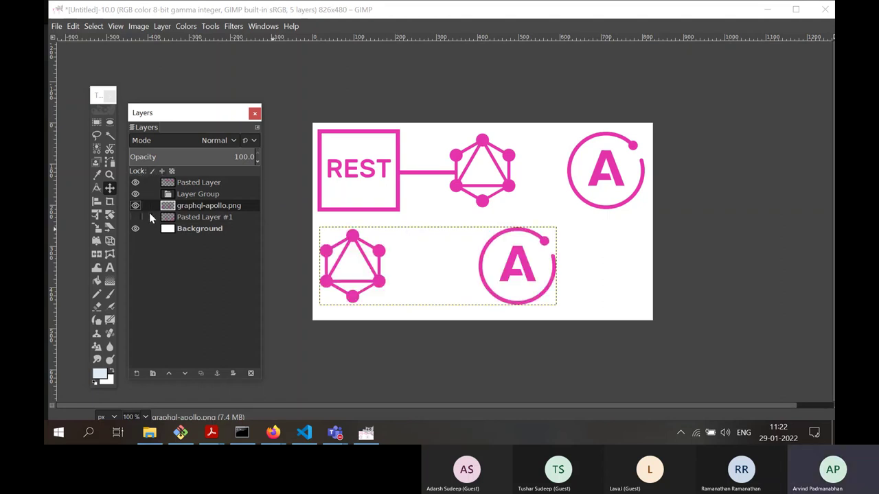
- Show the hidden Pasted Layer #1 and try to move it into the layer group
click(135, 217)
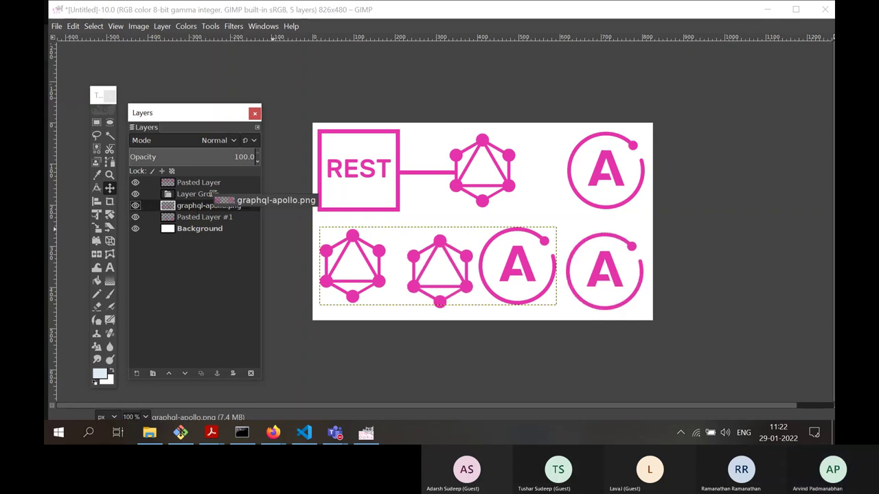
click(183, 195)
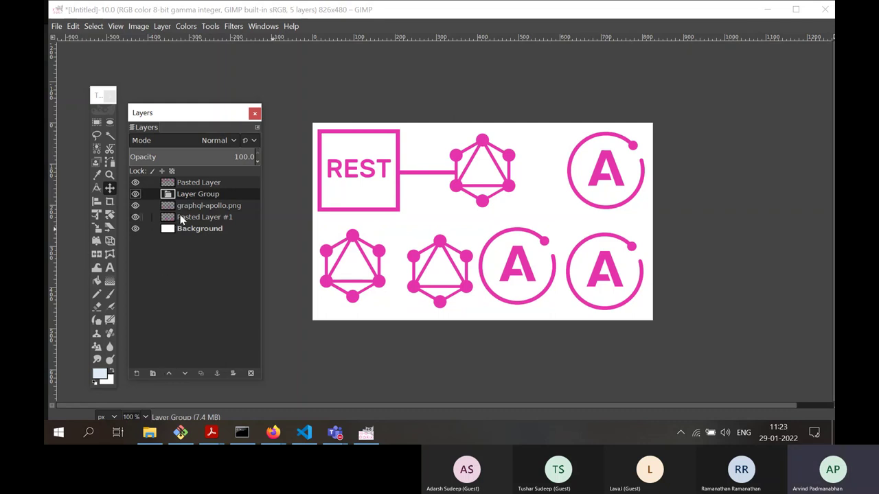
drag(183, 217, 192, 196)
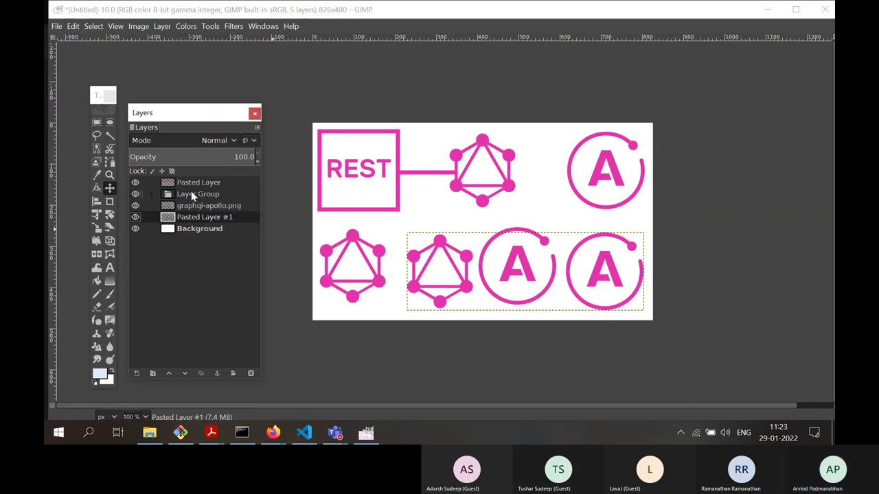
- Add a second layer group above Pasted Layer #1, make that pasted layer active and choose the Rectangle Select tool
click(152, 374)
drag(207, 227, 169, 232)
click(212, 219)
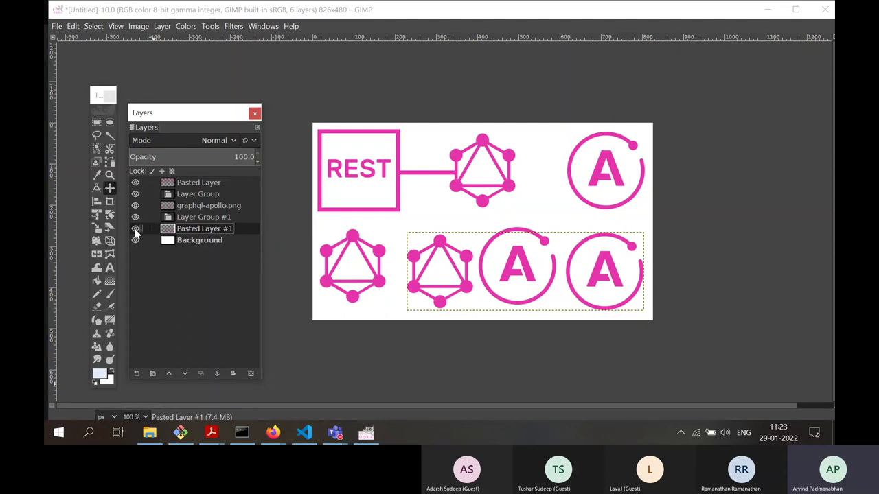
click(96, 122)
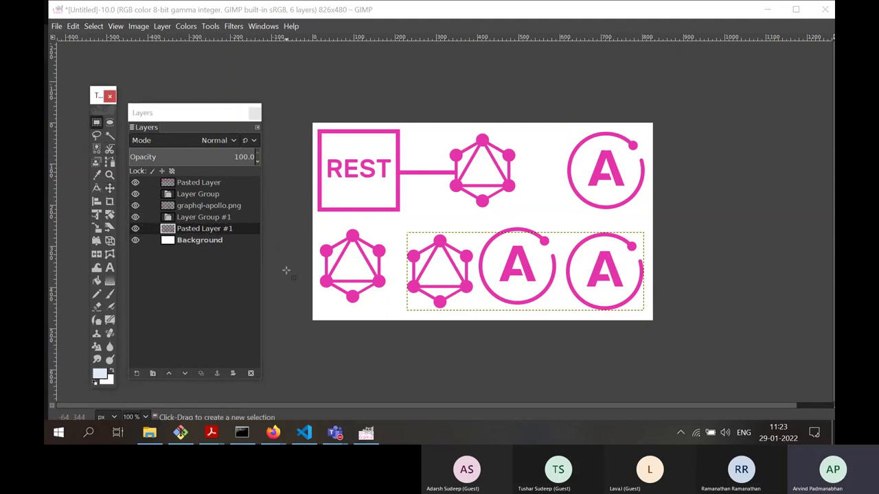
- Try to move Pasted Layer #1 and graphql-apollo.png into the layer groups above them, and toggle the visibility of graphql-apollo.png
click(194, 232)
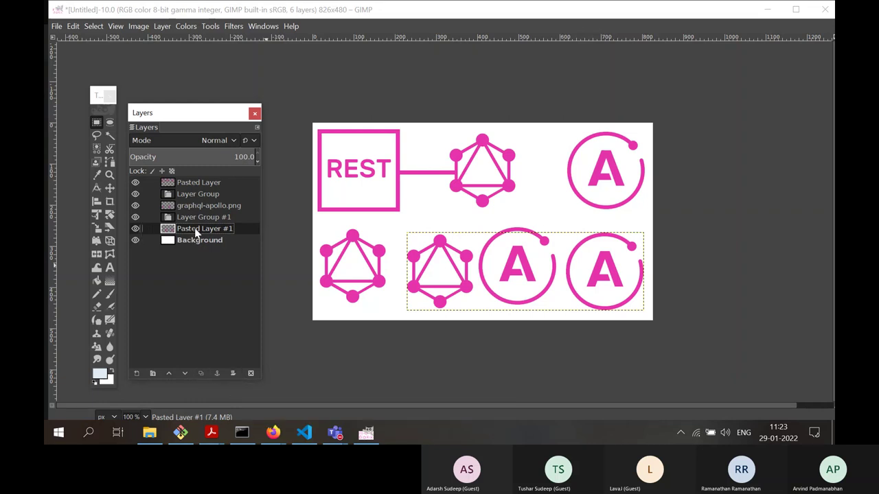
drag(198, 234, 206, 217)
click(200, 203)
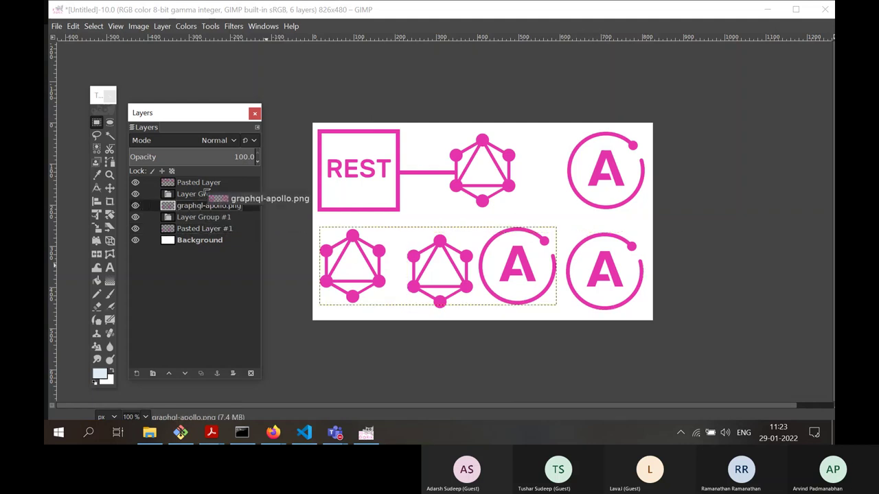
click(203, 193)
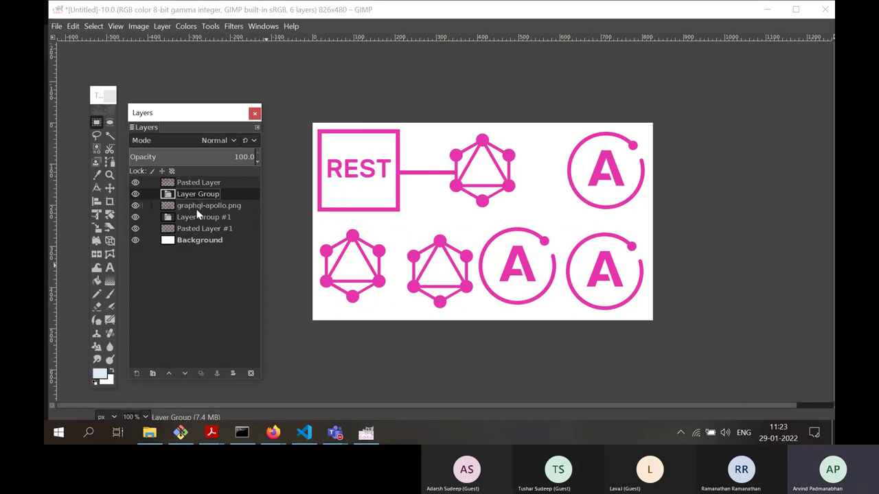
mouse_move(186, 205)
mouse_down()
mouse_move(204, 200)
mouse_move(172, 205)
mouse_up()
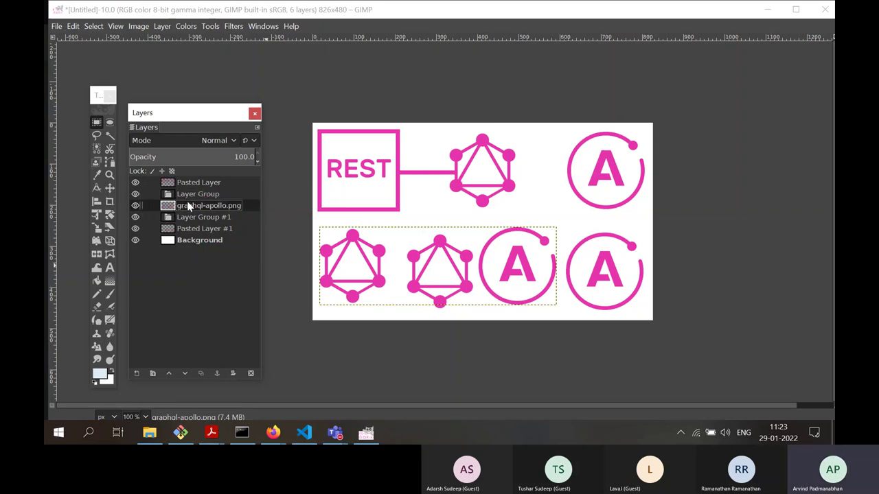
click(141, 208)
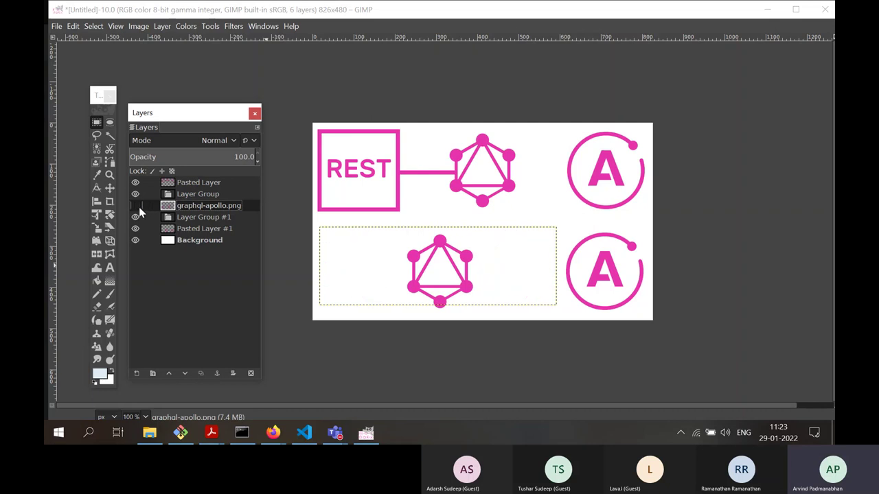
click(139, 206)
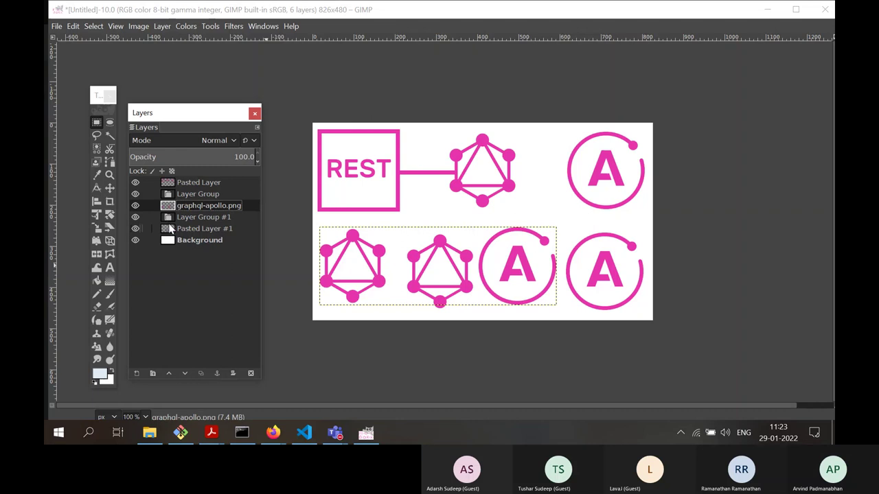
- Close the Layers and Tool Options windows
click(254, 113)
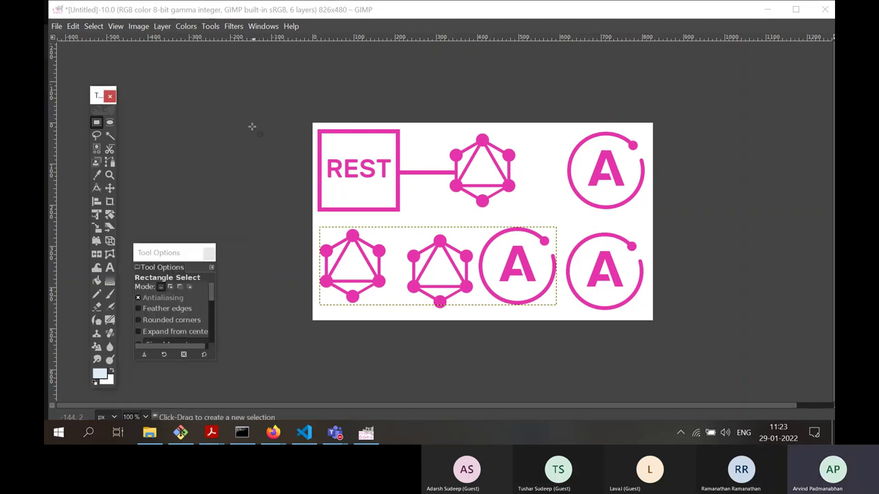
click(209, 253)
click(56, 26)
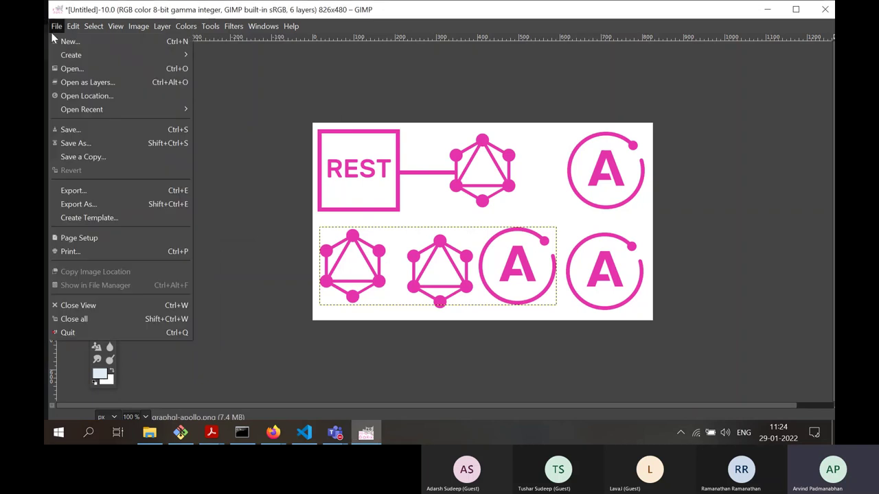
mouse_move(236, 26)
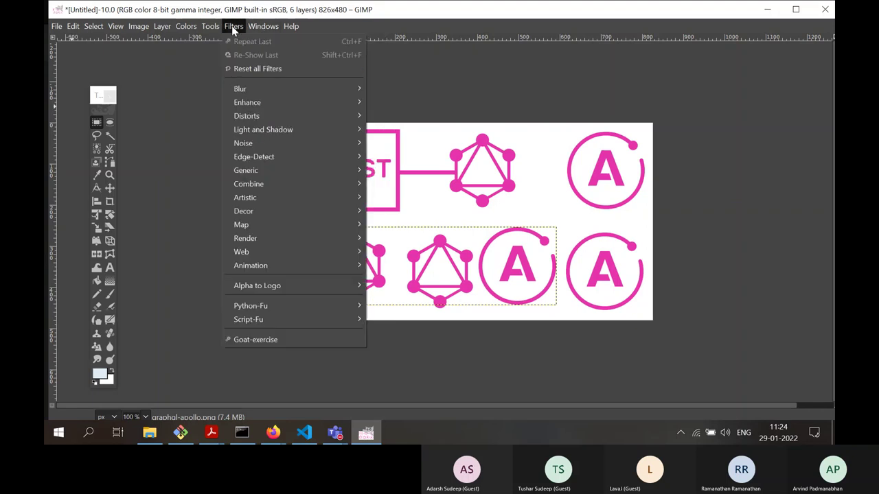
click(233, 27)
- Open the image verTeaser.xcf from the Documents/work/Devopedia/Diagrams folder
click(59, 28)
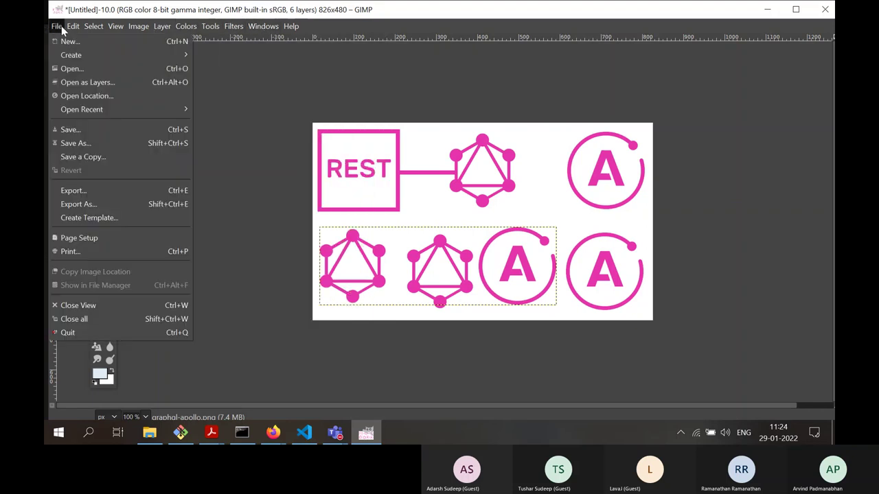
click(82, 67)
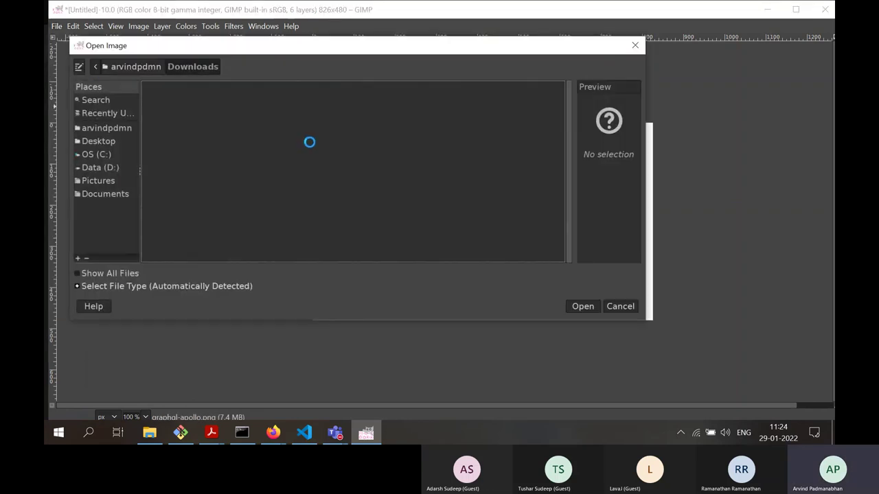
click(114, 112)
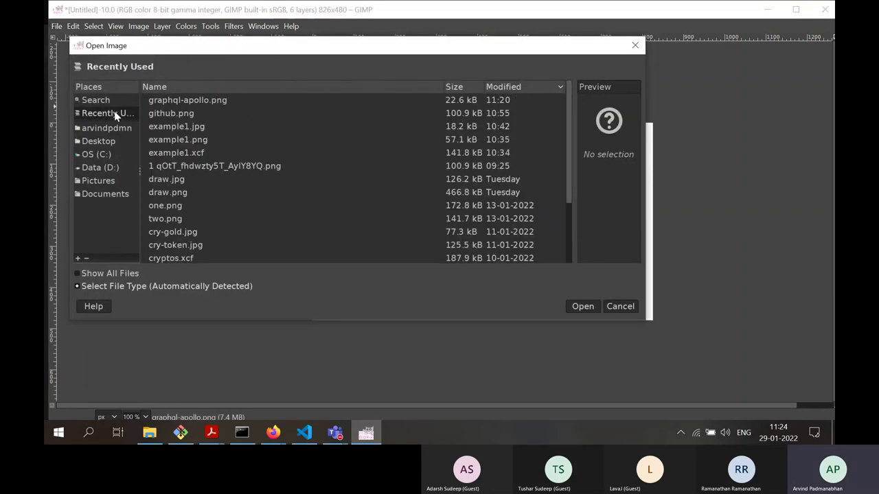
click(111, 194)
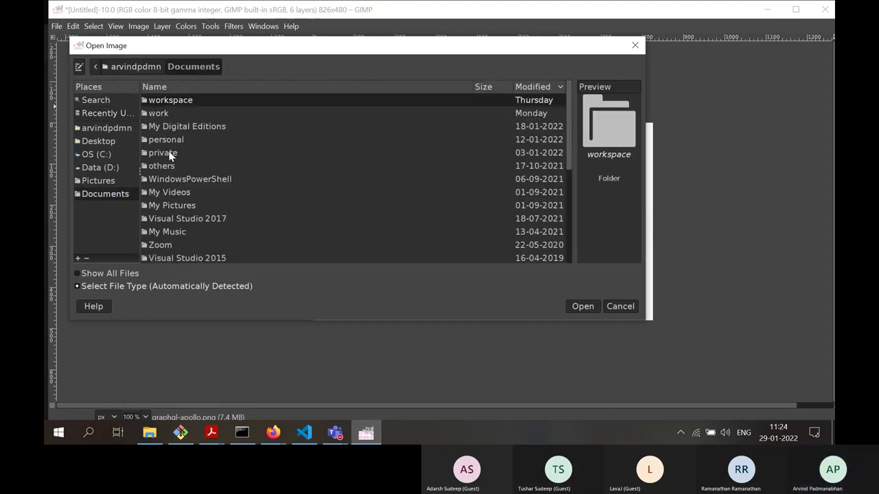
double_click(177, 99)
click(171, 66)
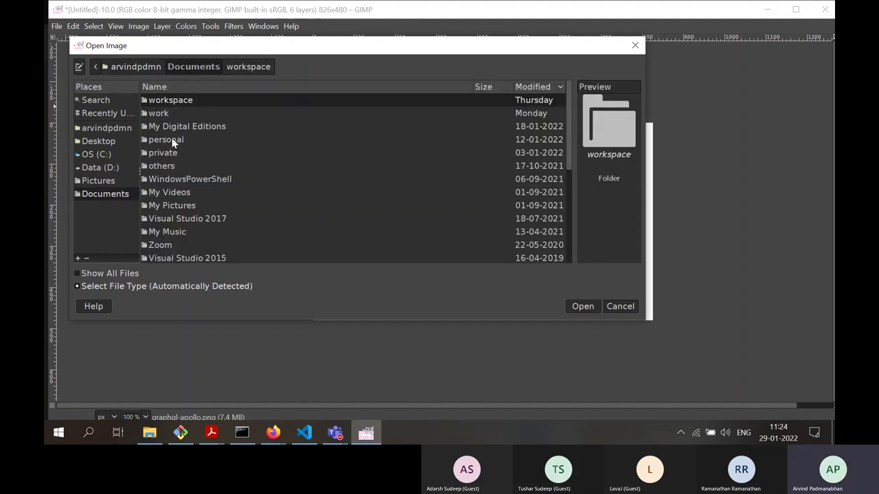
click(147, 114)
double_click(148, 114)
double_click(159, 116)
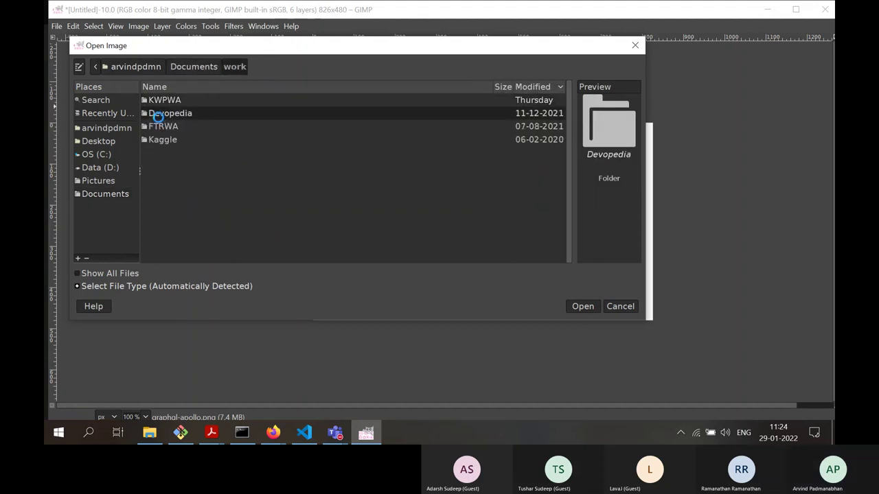
double_click(176, 152)
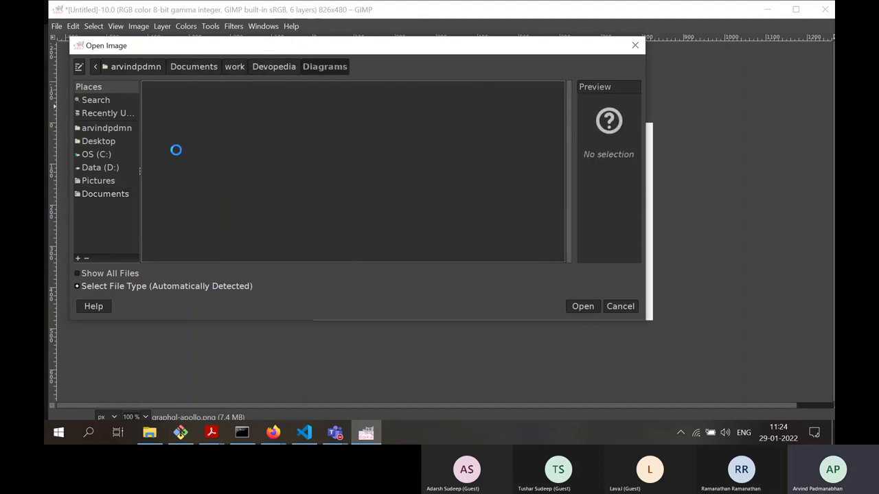
double_click(186, 100)
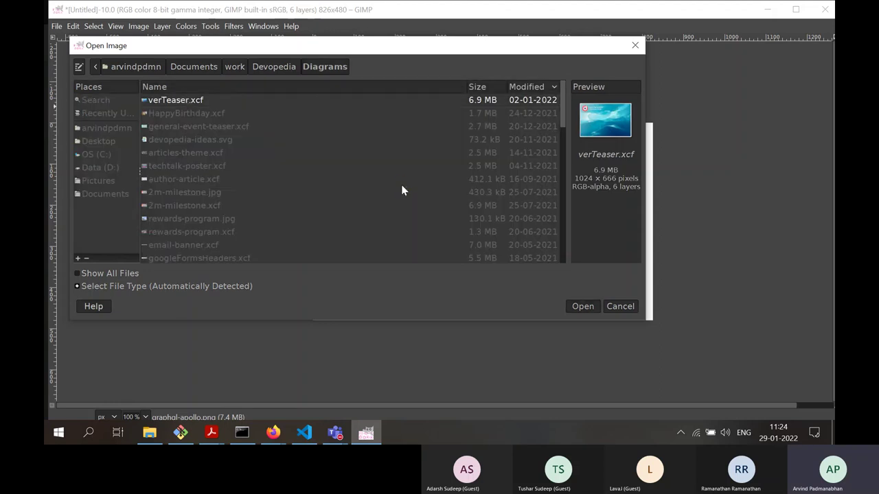
- Close the untitled image, discarding its changes, and maximize the verTeaser.xcf image window
click(824, 9)
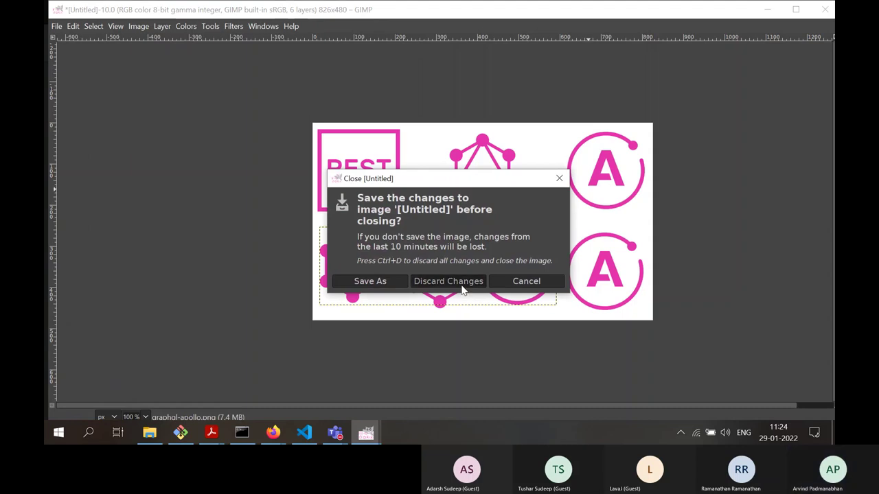
click(462, 282)
click(494, 58)
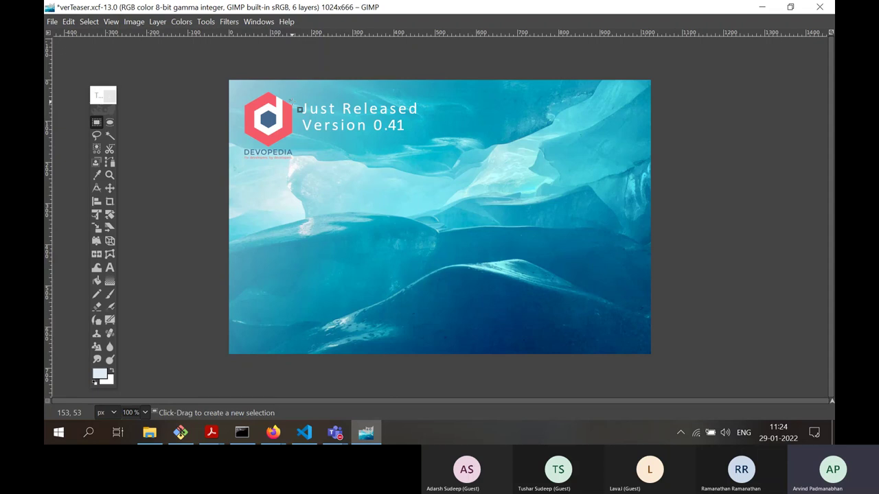
- Bring up the Layers window, place it beside the teaser image and enlarge it to show all the layers
key(ctrl)
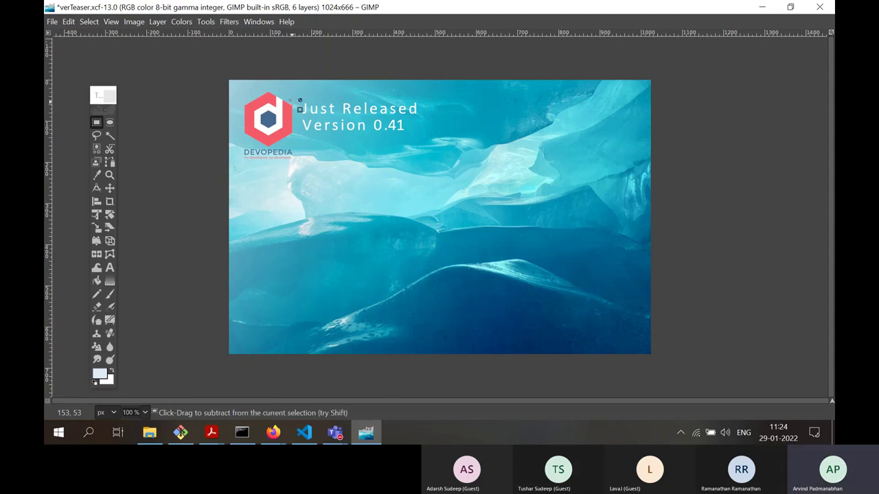
key(ctrl+l)
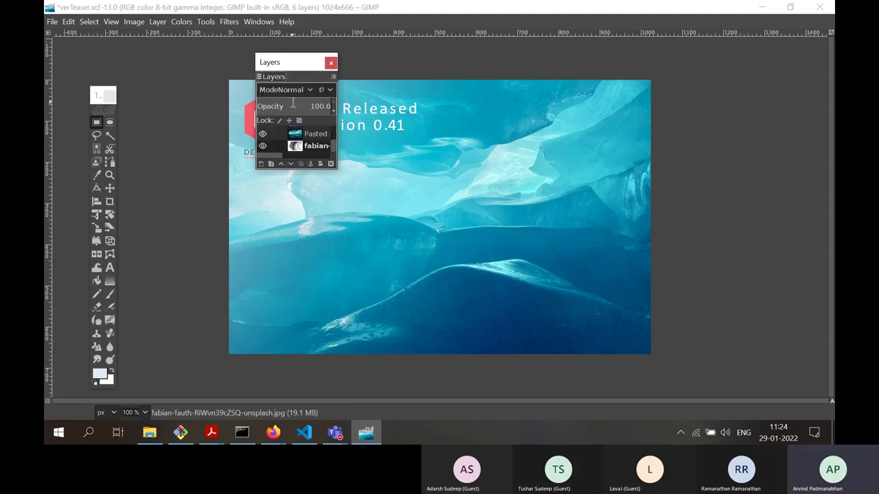
drag(291, 63, 162, 89)
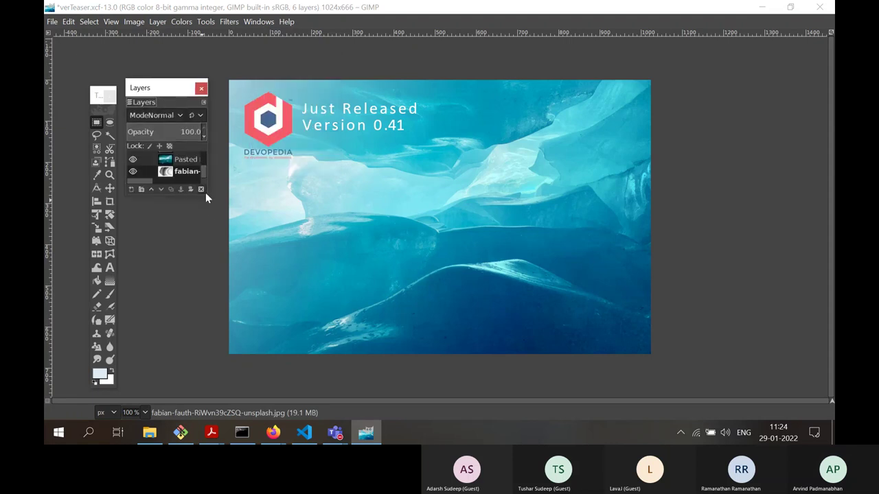
drag(206, 192, 251, 347)
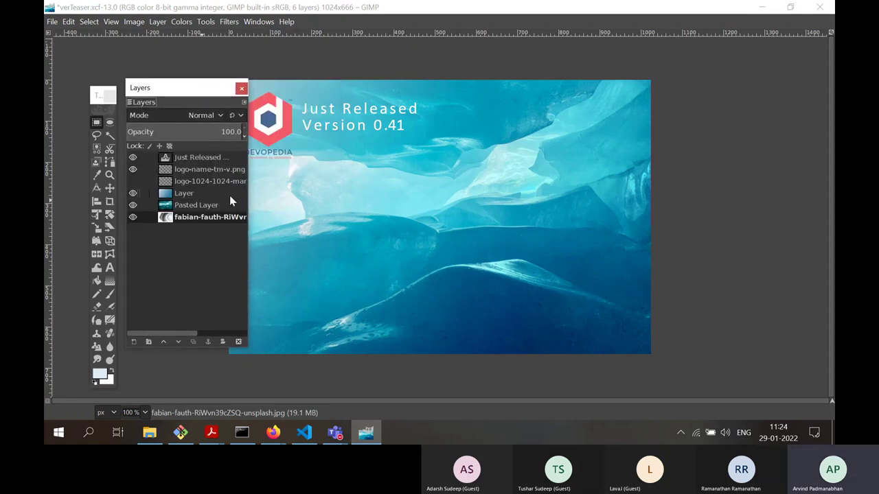
drag(183, 91, 168, 88)
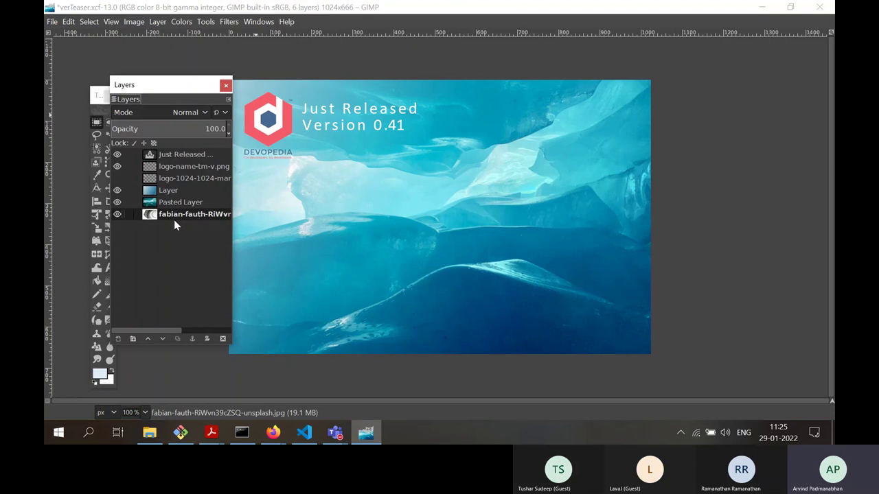
- Hide the bottom photo layer and switch the visibility of the Pasted Layer above it off and back on
click(116, 214)
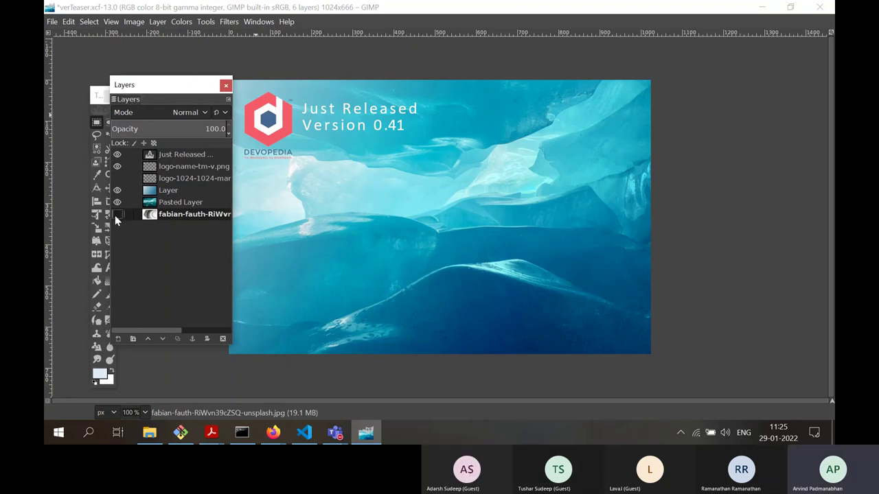
click(116, 214)
click(117, 203)
click(117, 202)
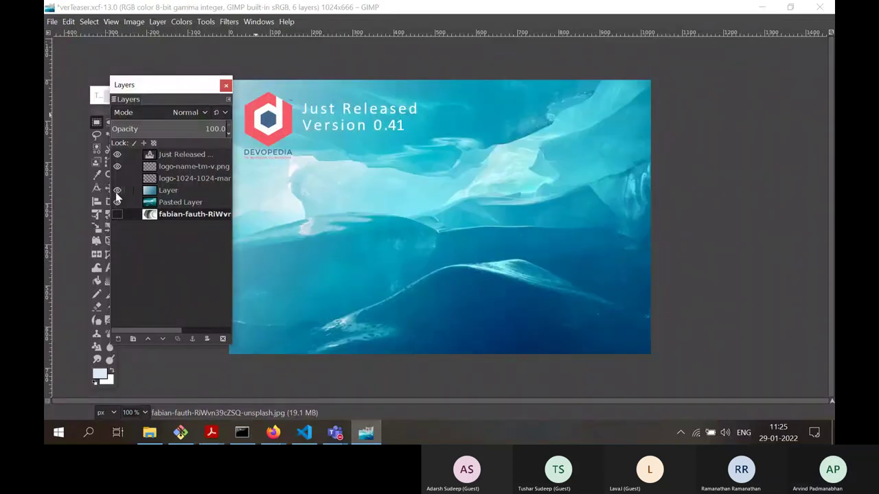
- Hide the gradient layer, the logo-name-tm-v.png layer and the Just Released text layer, and move the Layers window to the image's other side
click(116, 191)
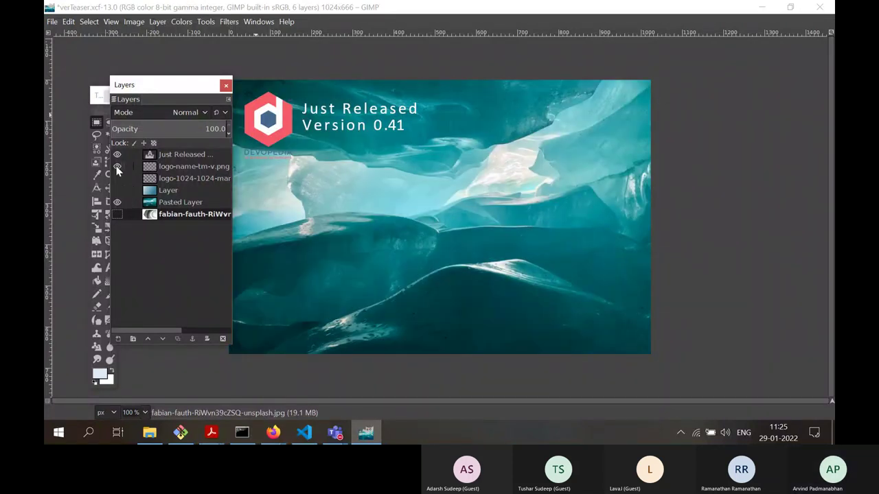
click(117, 167)
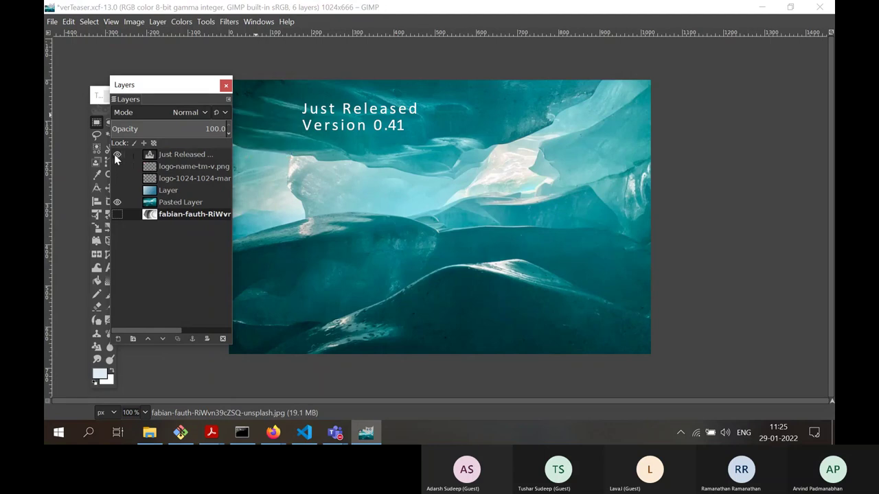
click(115, 155)
drag(161, 86, 725, 88)
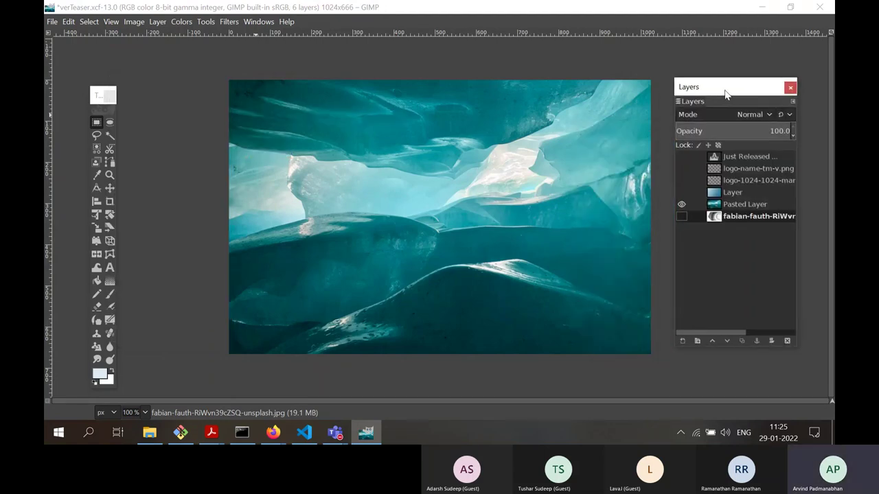
- Show and select the gradient layer, and hide the Pasted Layer beneath it to isolate the gradient
click(683, 193)
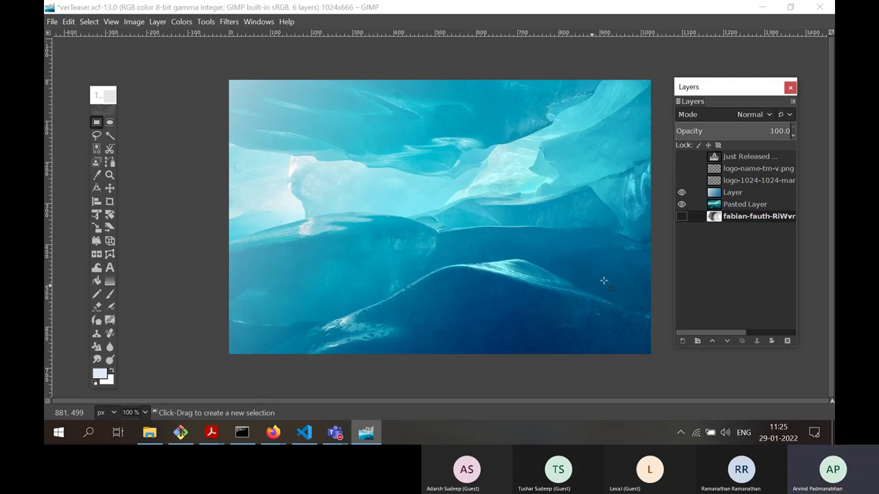
click(743, 192)
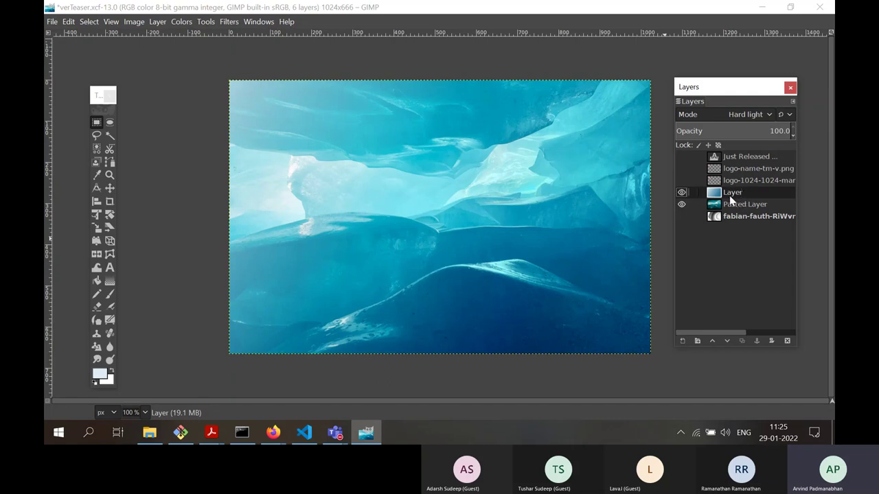
click(681, 203)
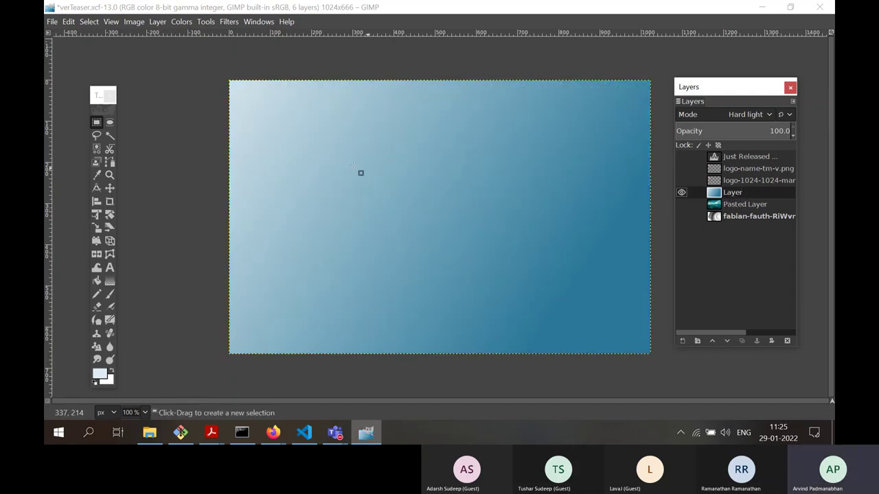
- Set the foreground color to a bright green and keep white as the background color
click(100, 377)
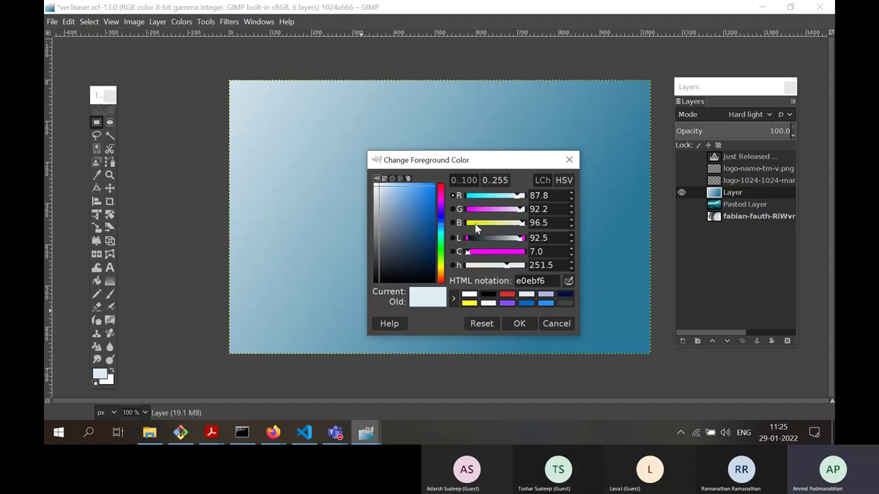
click(441, 243)
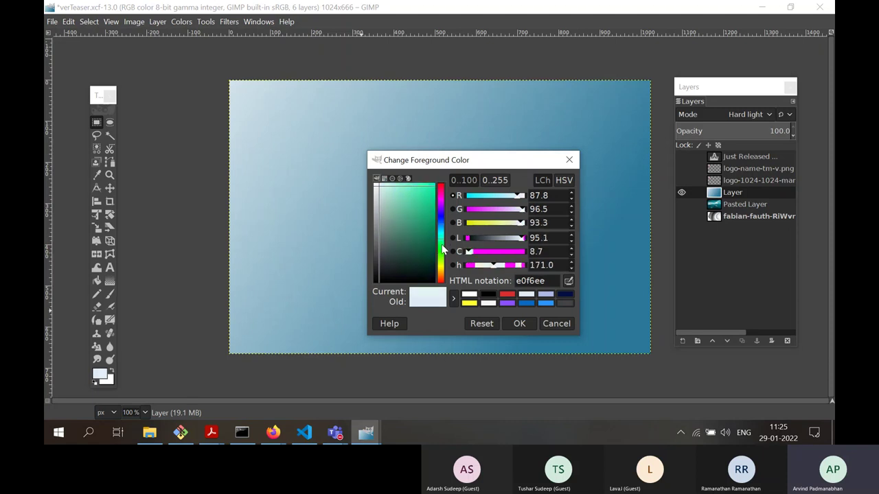
click(429, 195)
click(519, 324)
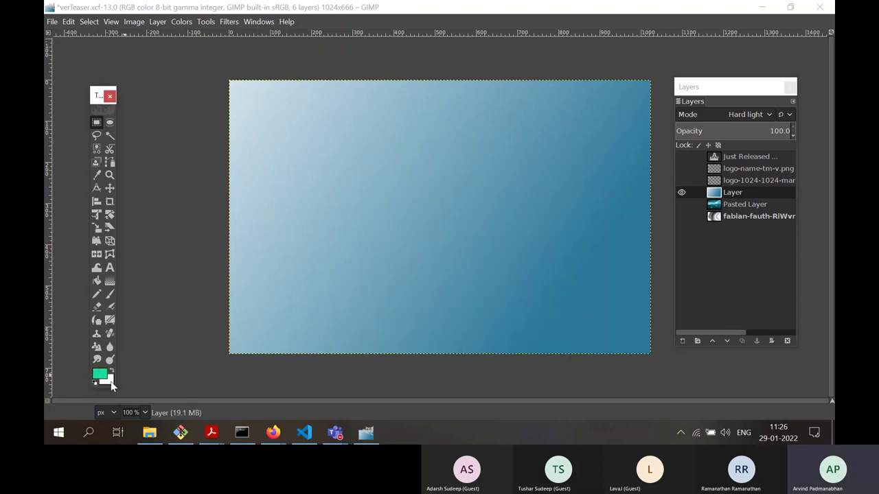
click(107, 379)
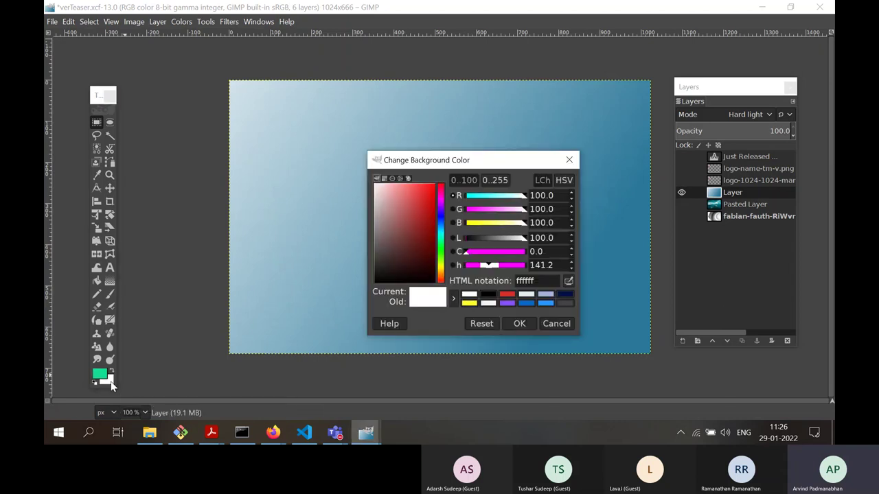
click(442, 269)
click(516, 323)
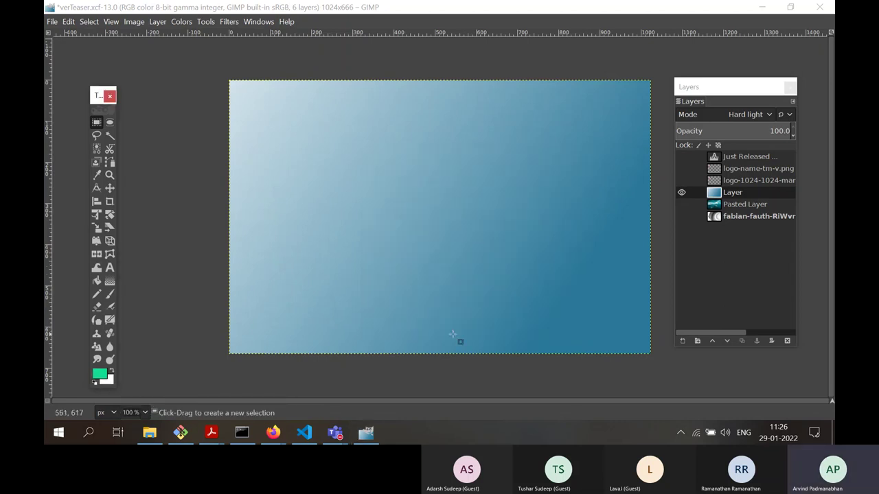
click(109, 280)
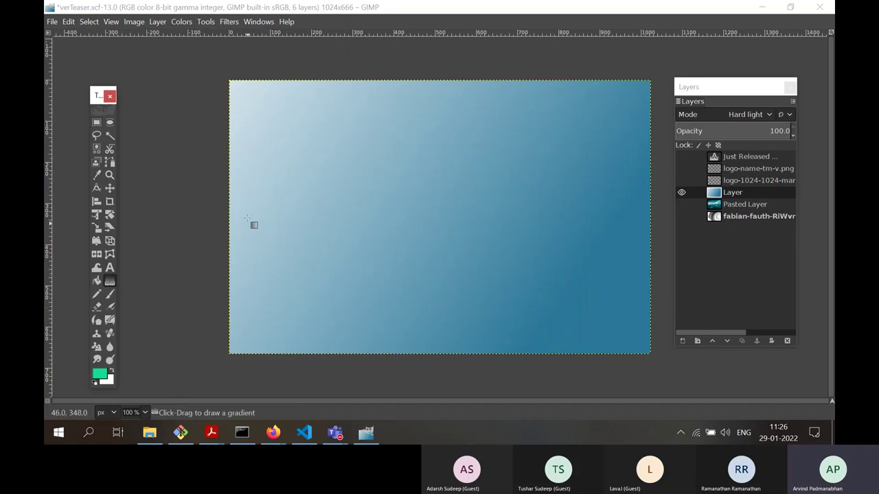
drag(239, 89, 635, 328)
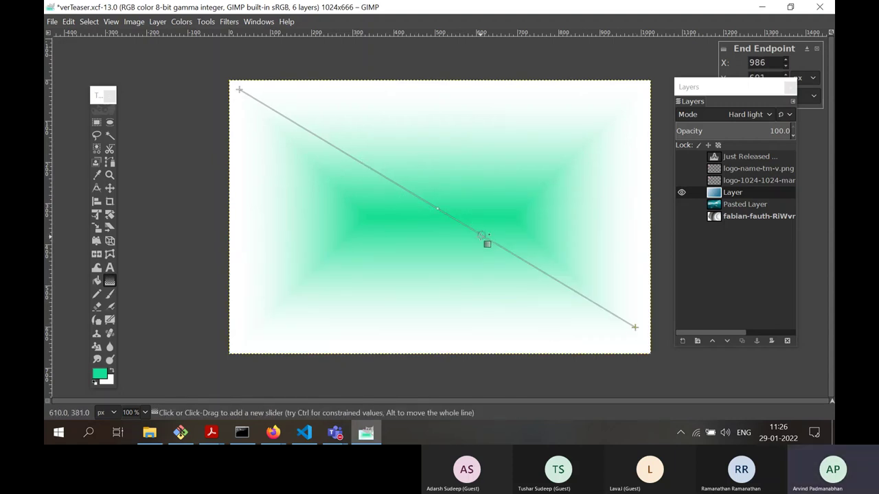
key(Escape)
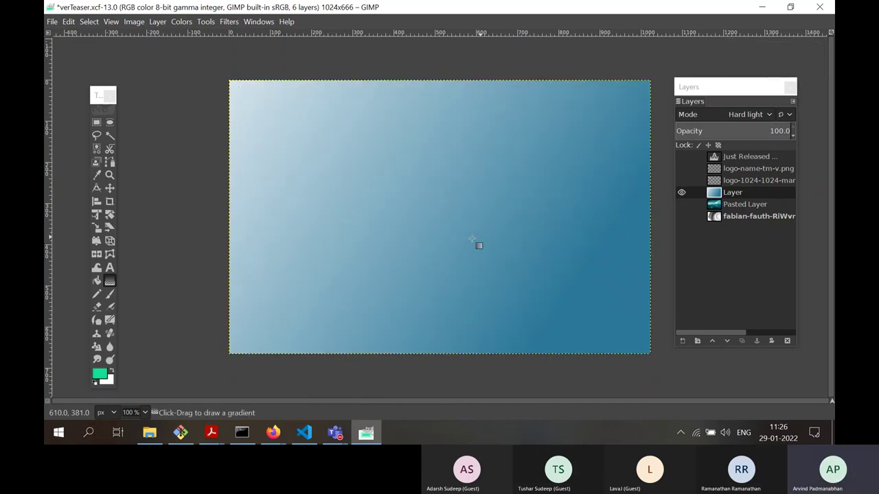
- Set the Gradient tool's shape to Linear in its tool options
double_click(110, 282)
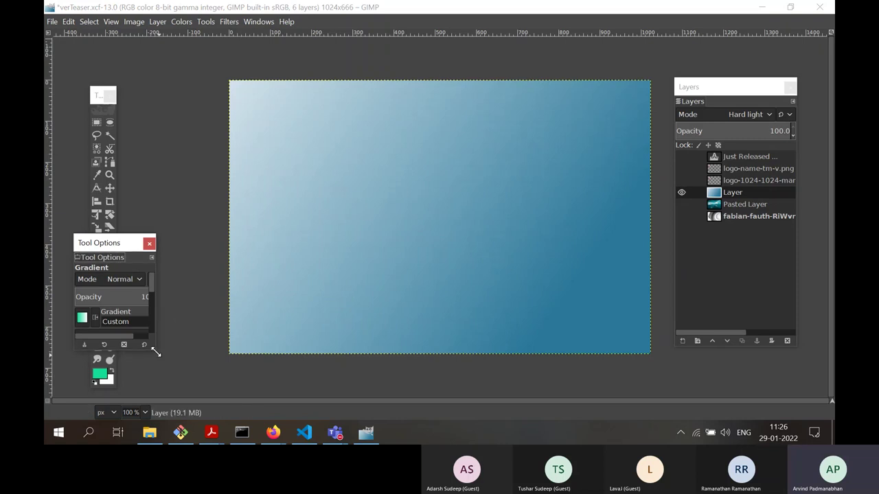
drag(156, 350, 397, 420)
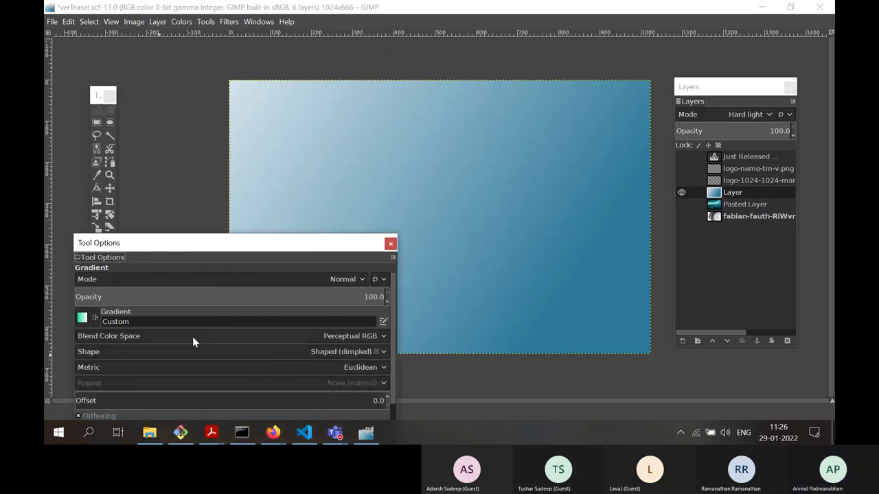
drag(193, 245, 218, 154)
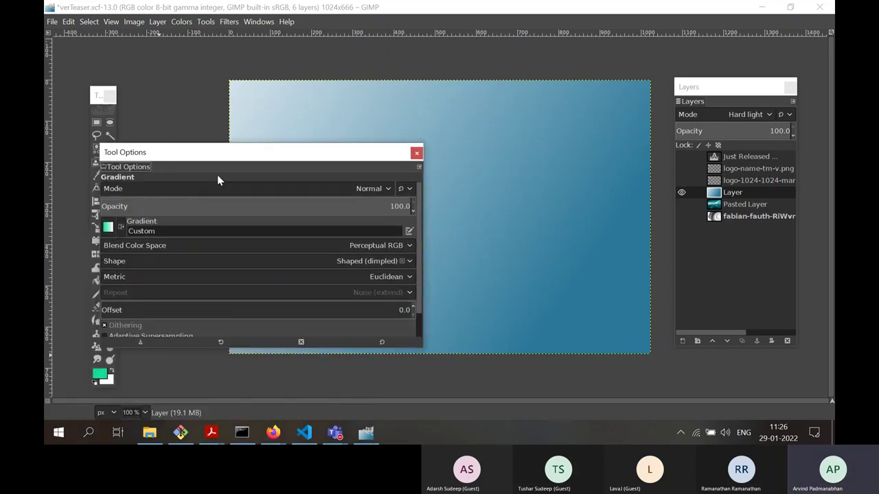
click(218, 263)
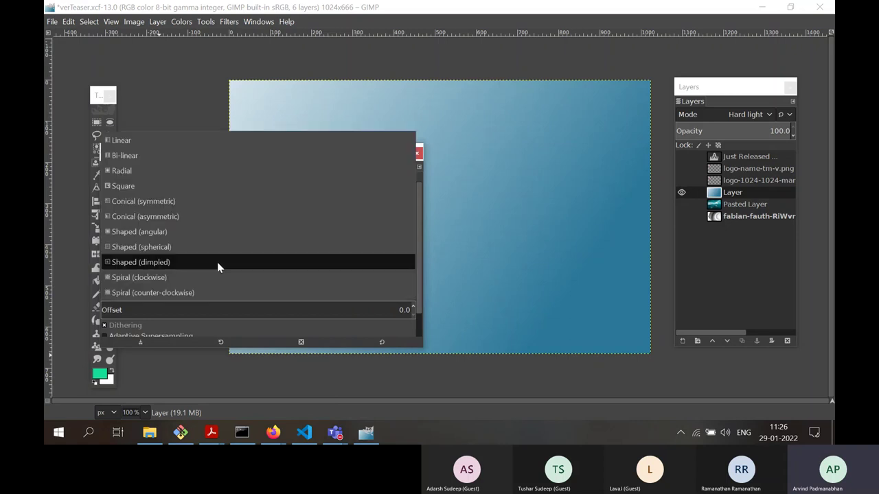
click(131, 140)
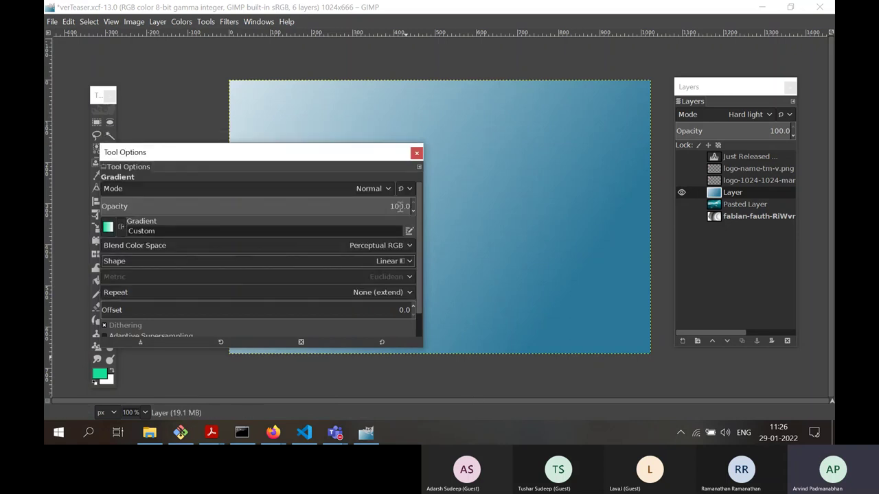
click(416, 154)
- Try a diagonal green-to-white gradient on the gradient layer, show the Pasted Layer beneath it, and discard the new gradient
drag(245, 91, 624, 318)
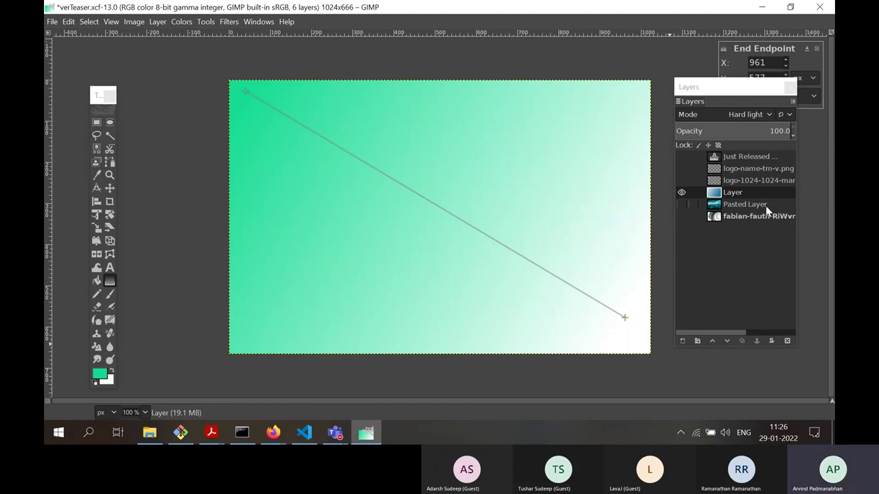
click(682, 204)
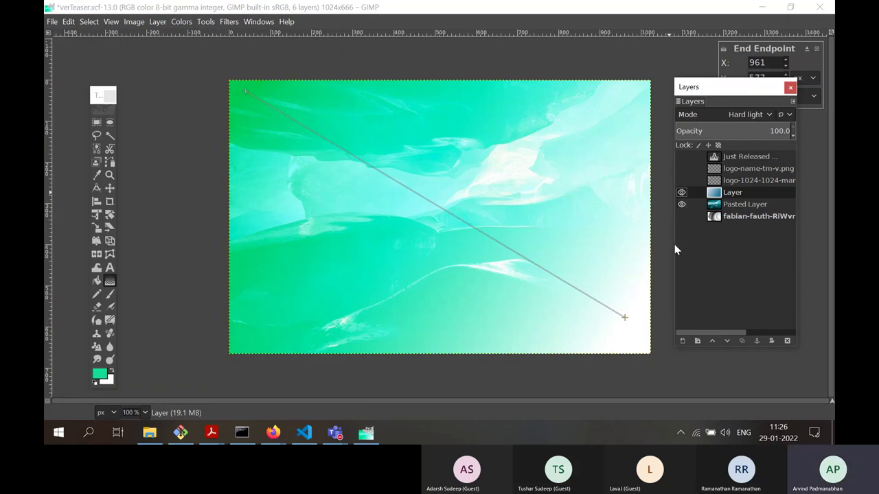
key(Escape)
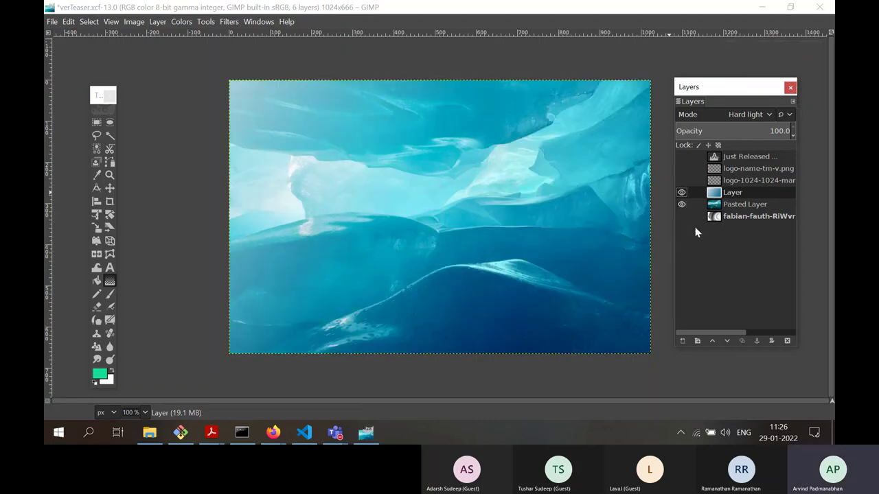
- Switch the gradient layer off and back on, and show the Just Released text layer
click(681, 193)
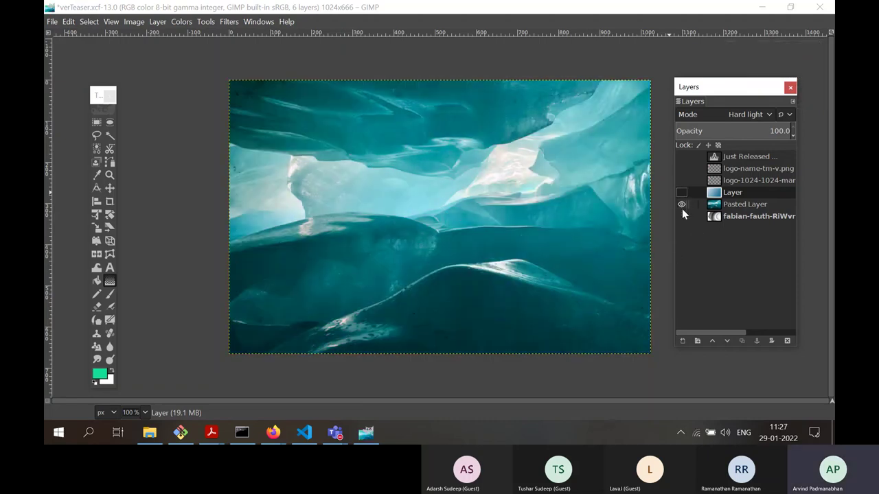
click(681, 193)
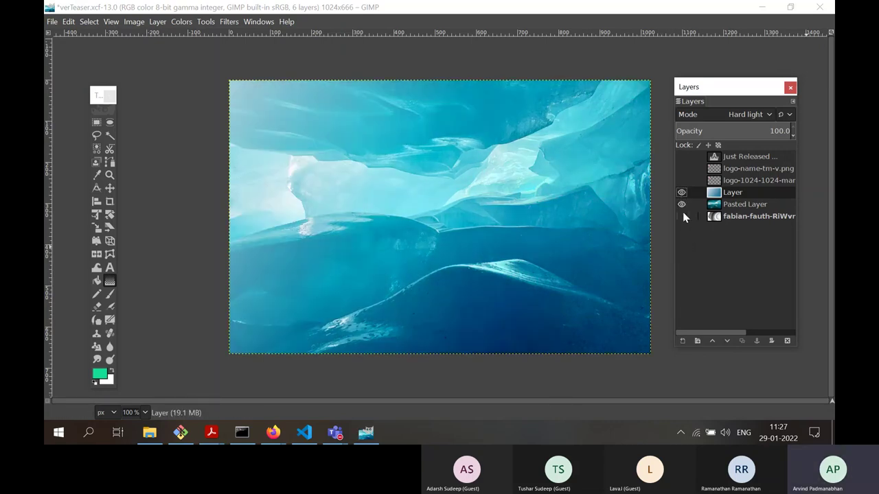
click(681, 157)
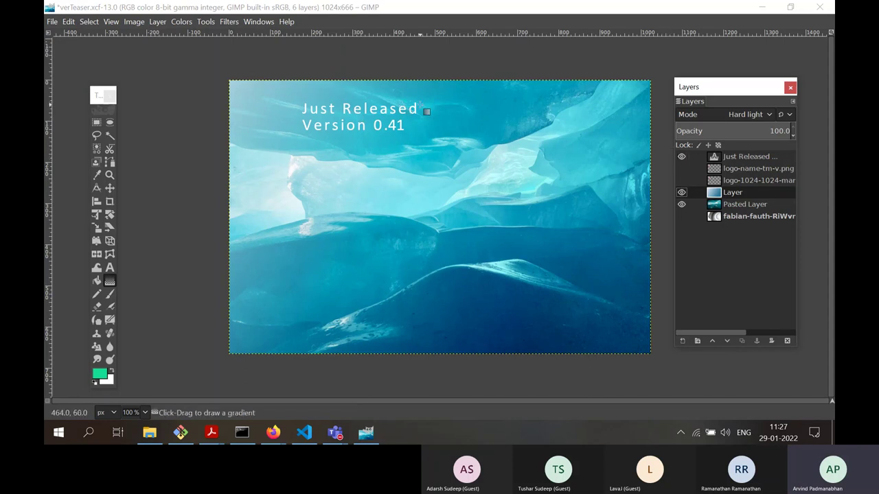
click(421, 111)
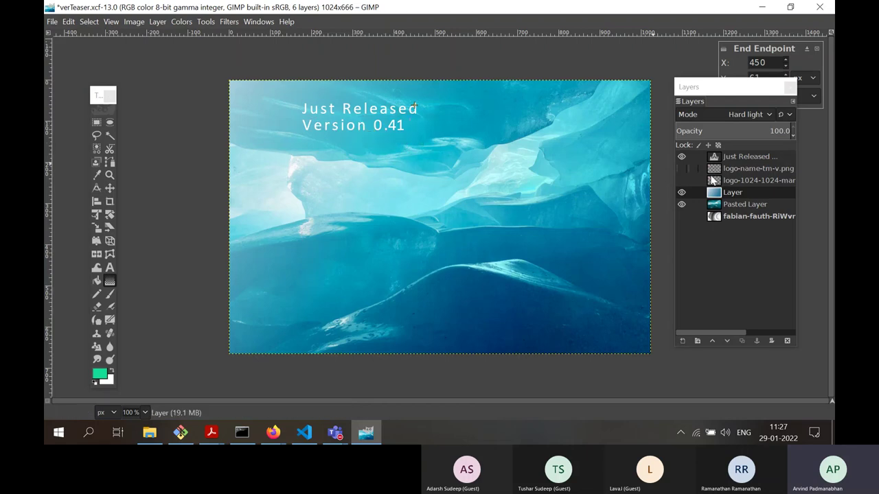
- Compare the logo-name-tm-v.png and logo-1024-1024-margin logo layers by switching each on and off, leaving both hidden
click(681, 168)
click(681, 168)
click(682, 169)
click(681, 168)
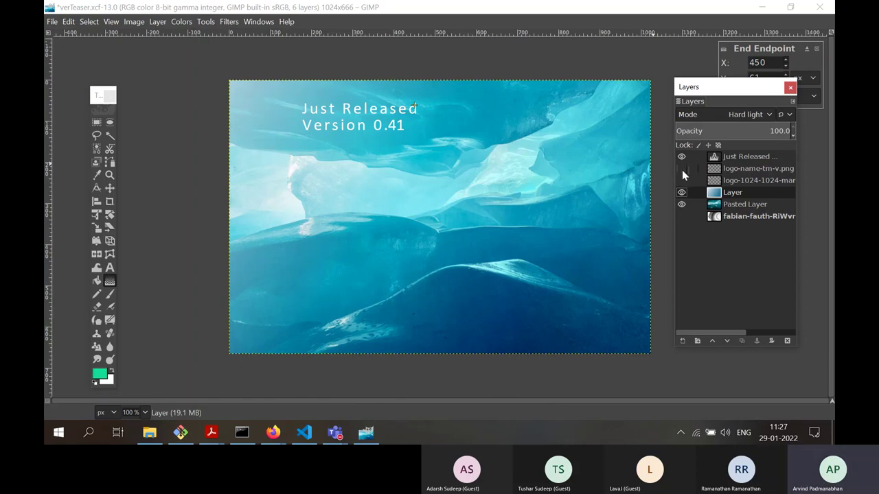
click(681, 180)
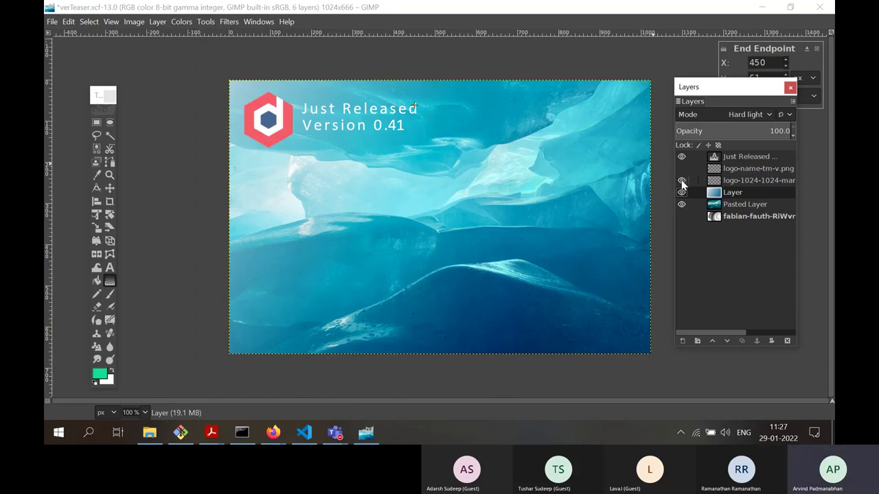
click(681, 180)
click(684, 170)
click(684, 170)
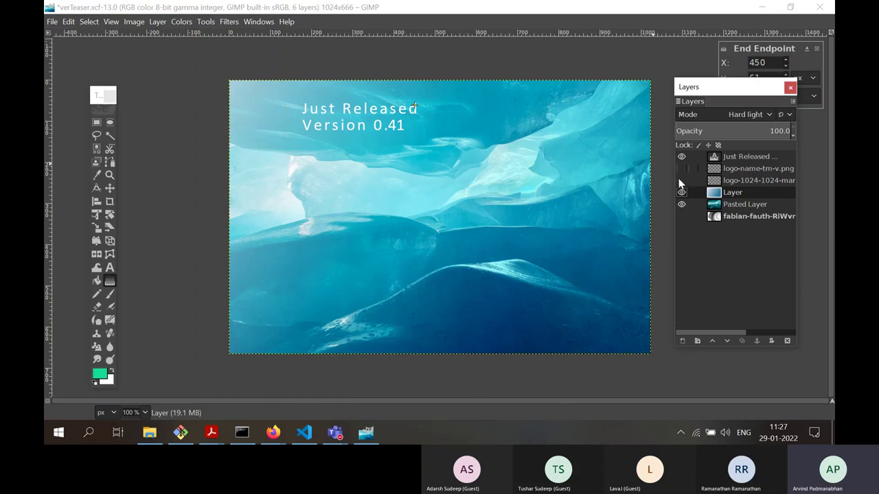
- Start opening an image as layers and browse to the Devopedia/Logo/v2 folder
click(51, 21)
click(99, 84)
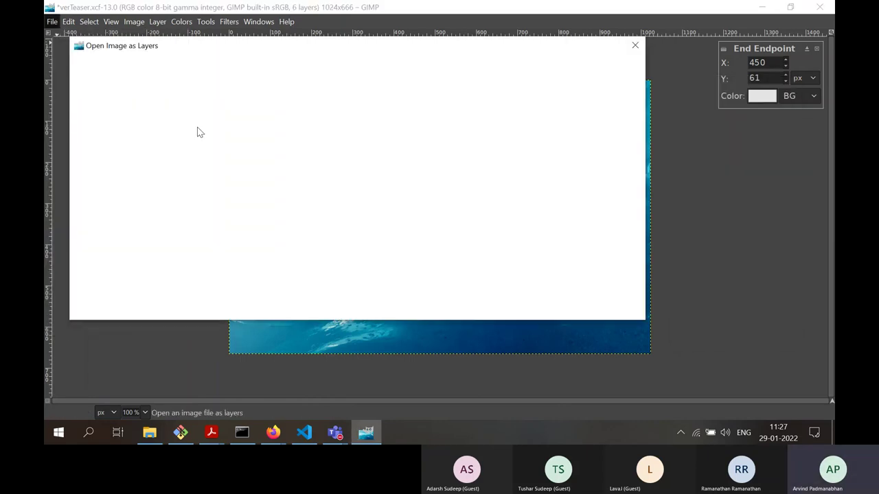
click(268, 66)
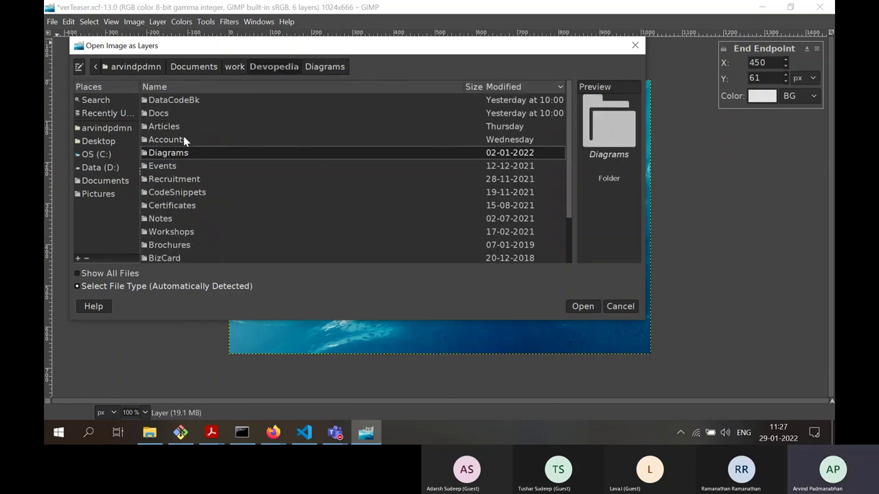
scroll(183, 137, down, 2)
double_click(169, 230)
double_click(152, 100)
scroll(226, 165, down, 1)
scroll(232, 173, down, 4)
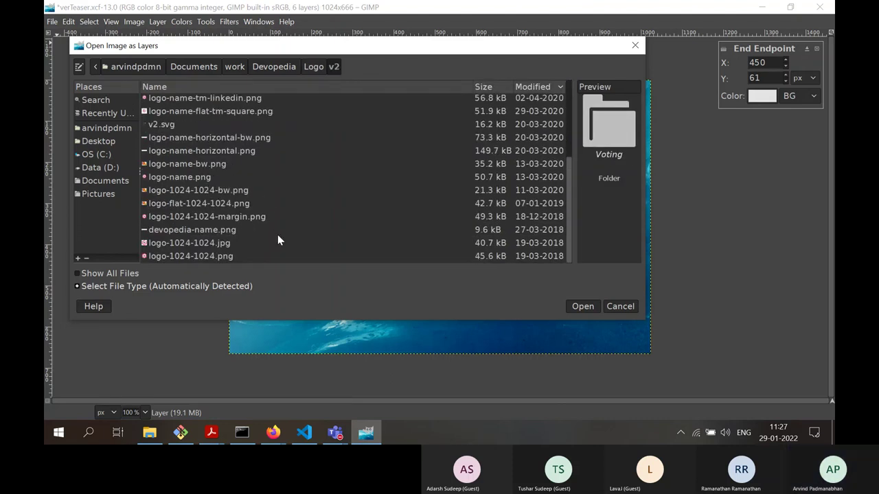
- Preview the logo files logo-1024-1024.png and logo-name-tm-v.png in the v2 folder
click(197, 258)
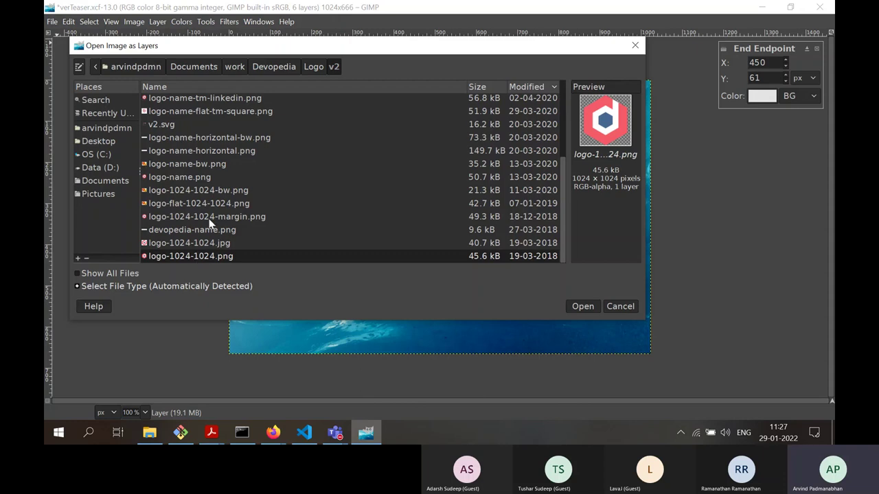
scroll(210, 224, up, 3)
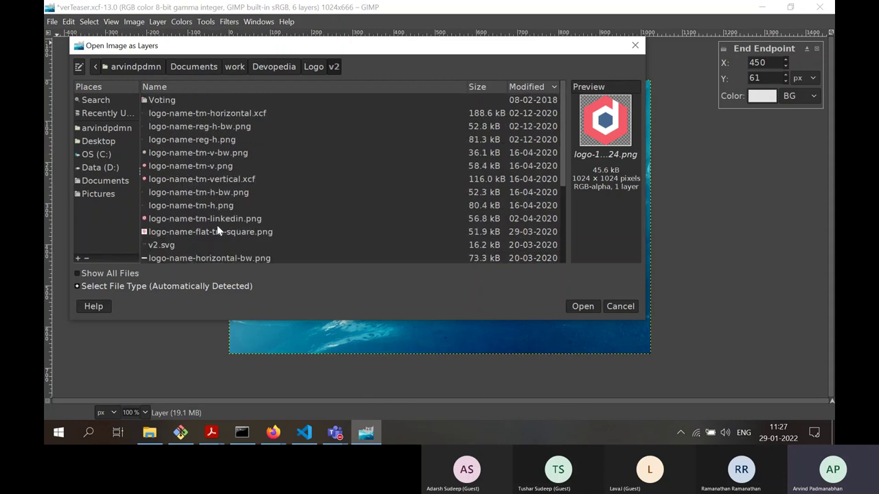
click(203, 167)
scroll(326, 226, down, 1)
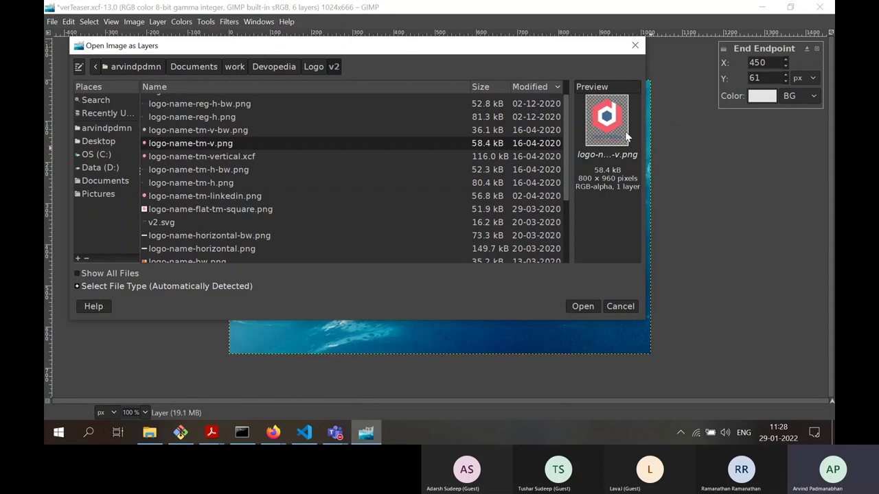
- Add the previewed logo-name-tm-v.png to the teaser image as a new layer
click(583, 305)
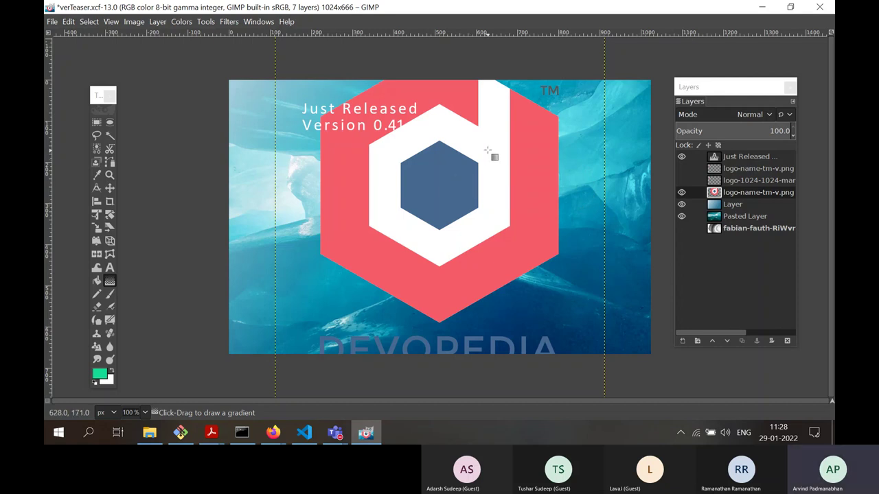
right_click(736, 193)
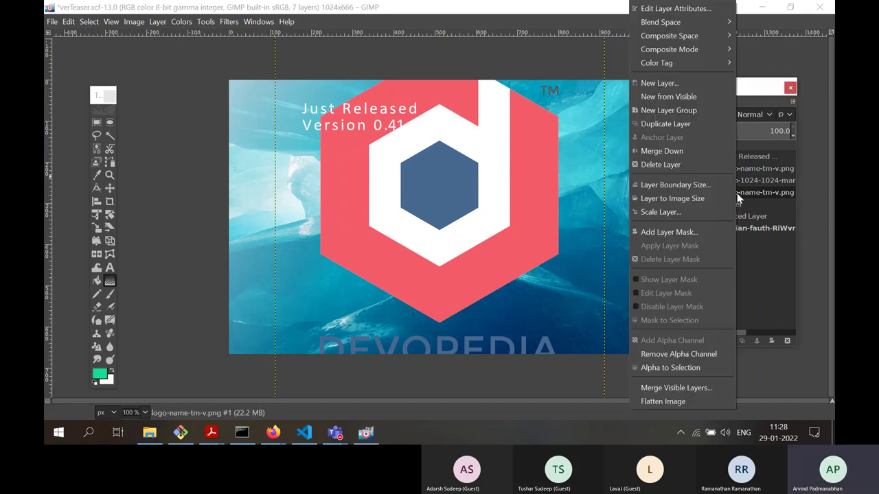
click(663, 211)
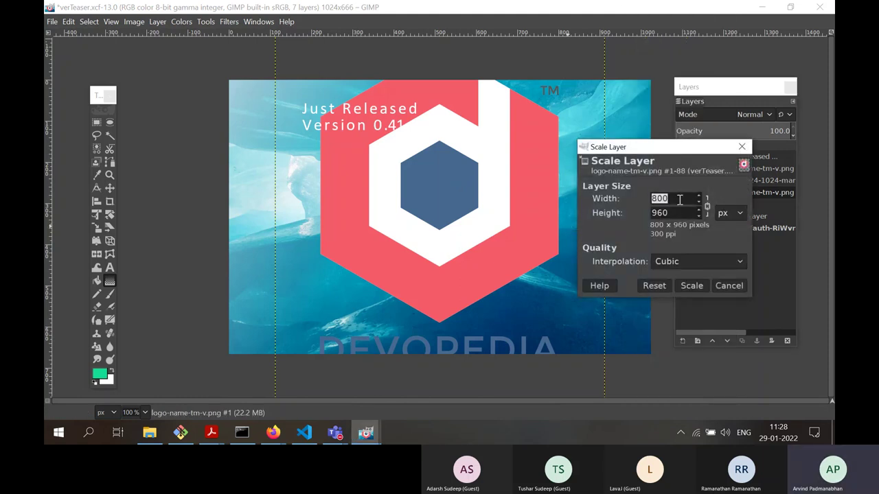
text(200)
click(661, 214)
click(734, 290)
- Try scaling the new logo layer to 200 px wide with width and height unlinked, and undo the scaling
right_click(745, 192)
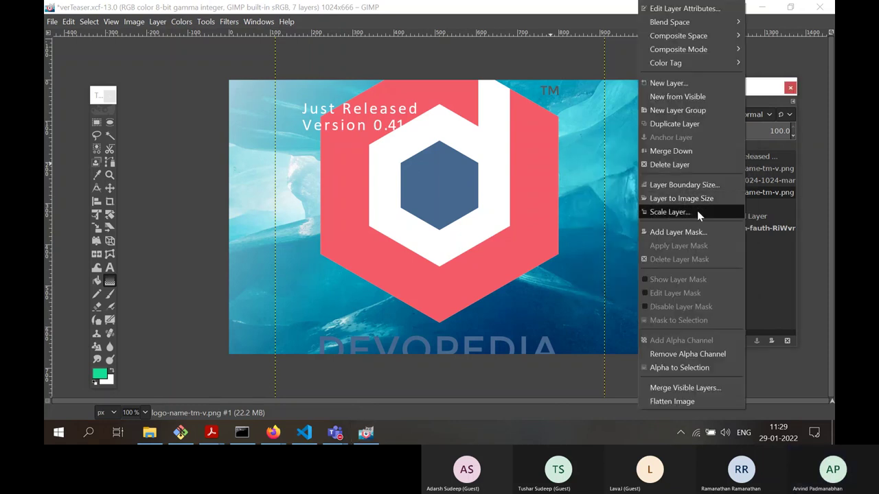
click(699, 210)
click(740, 206)
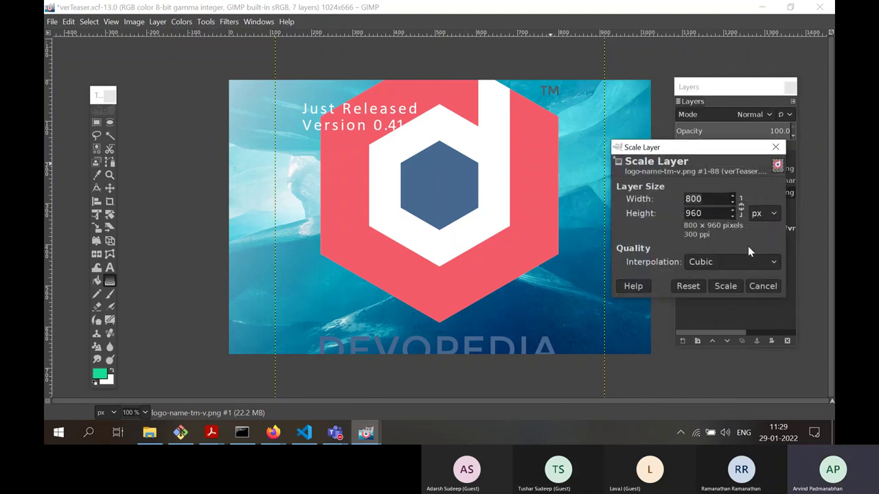
double_click(692, 198)
text(200)
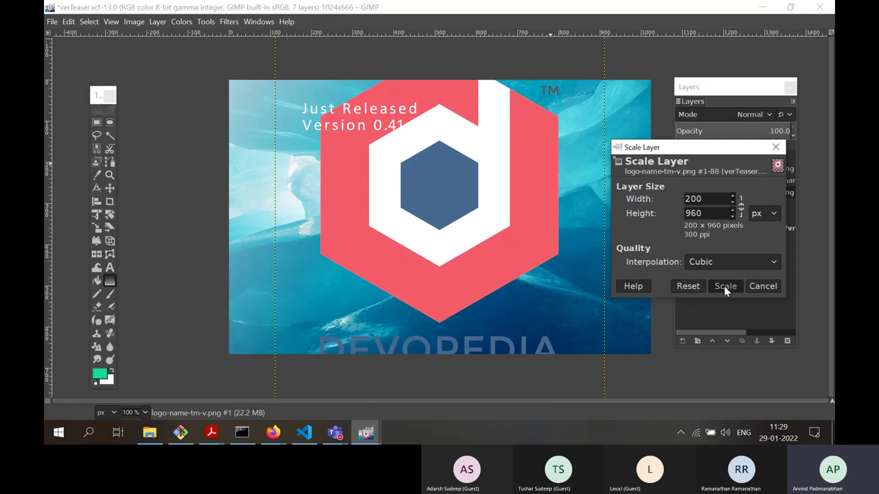
click(723, 285)
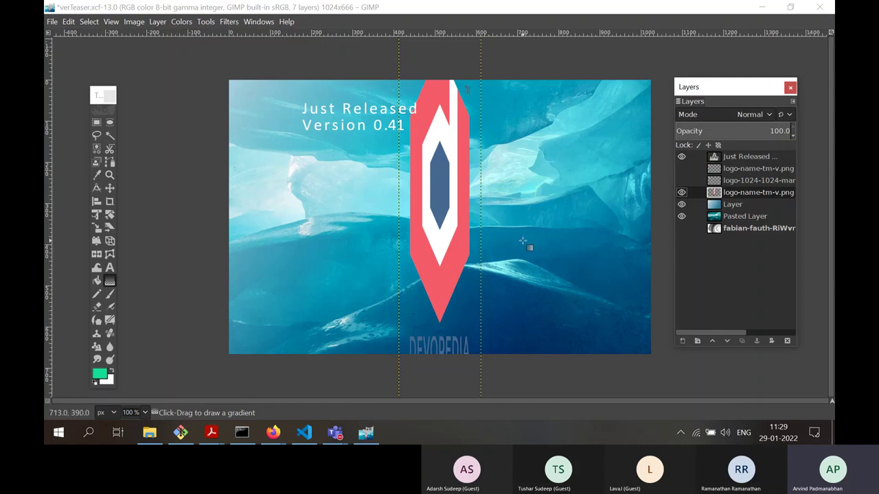
key(ctrl+z)
- Scale the new logo layer proportionally to 200 × 240 px
right_click(754, 191)
click(669, 216)
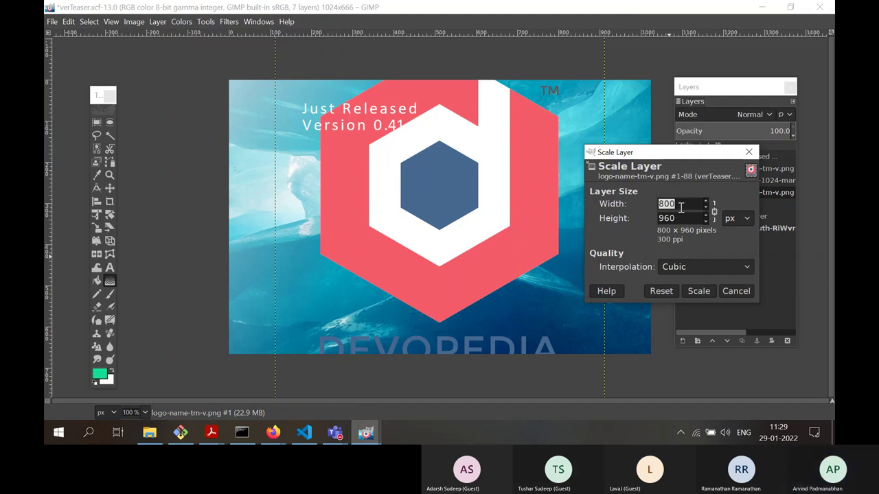
text(200)
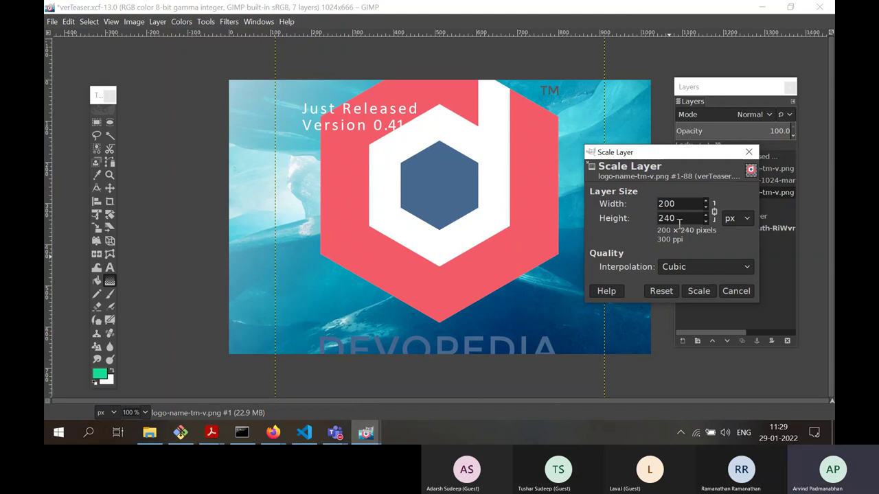
click(698, 291)
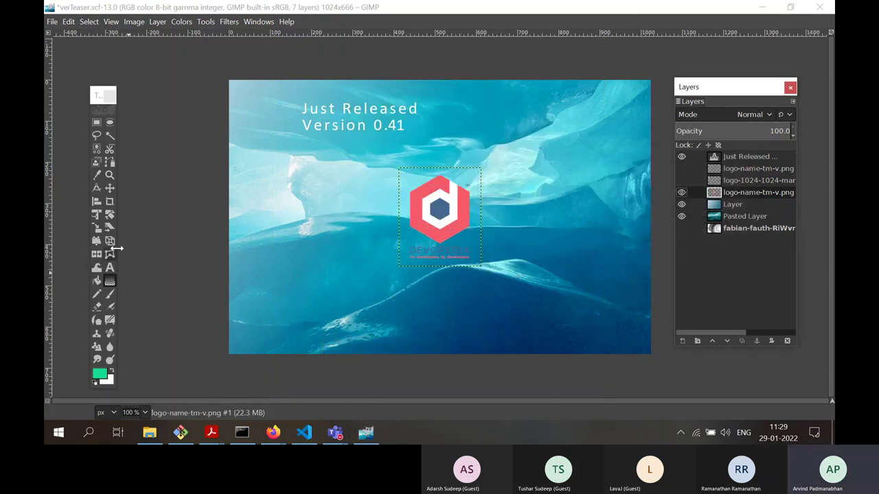
- Move the logo to the canvas's upper-left corner beside the text, and undo both the move and the scaling
click(109, 187)
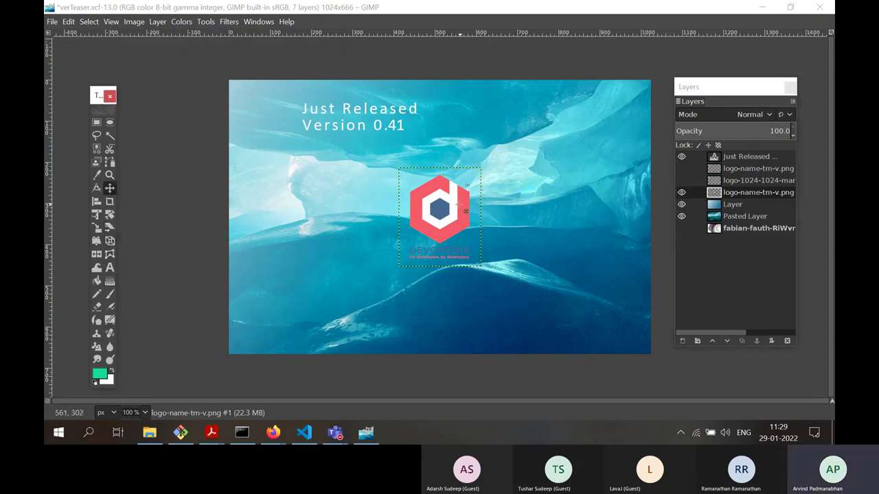
drag(449, 207, 282, 128)
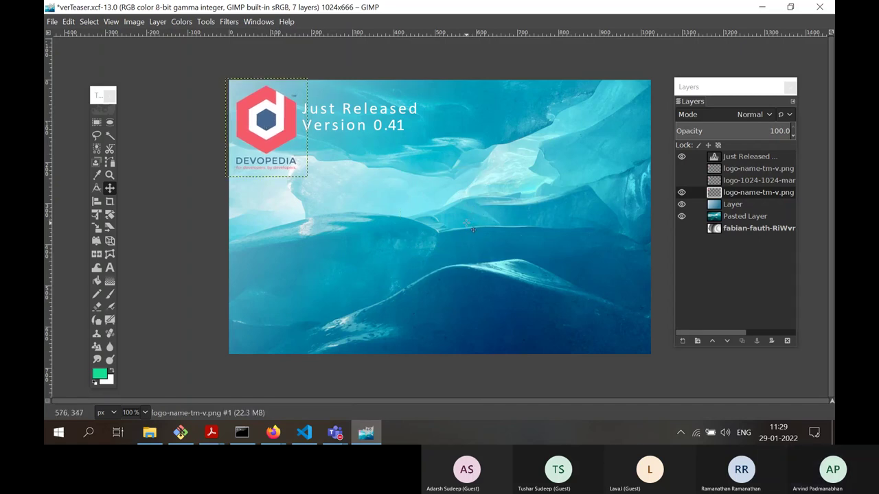
key(ctrl+z)
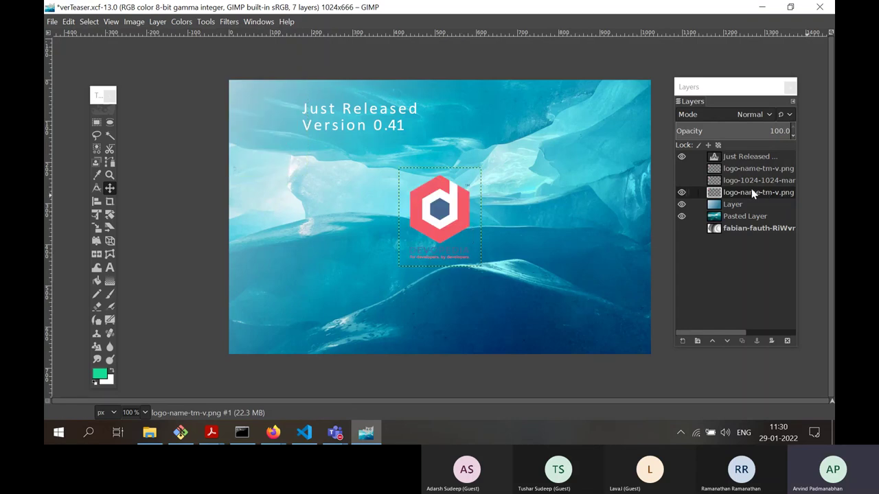
key(ctrl+z)
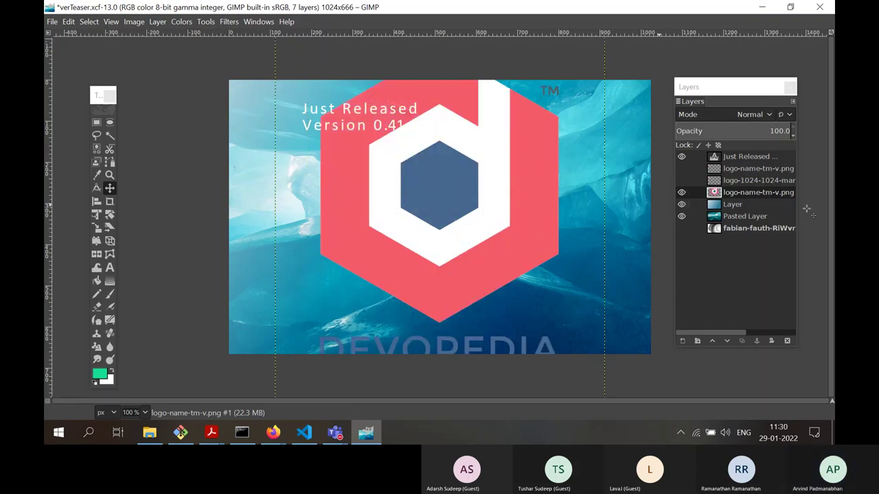
- Scale the new logo layer to 20 percent with linked proportions and move it to the canvas's upper-left corner beside the text
right_click(744, 196)
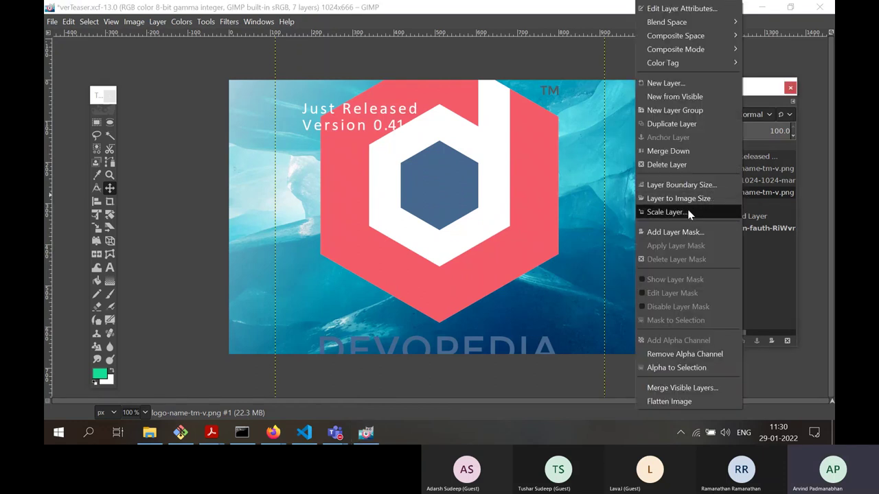
click(717, 210)
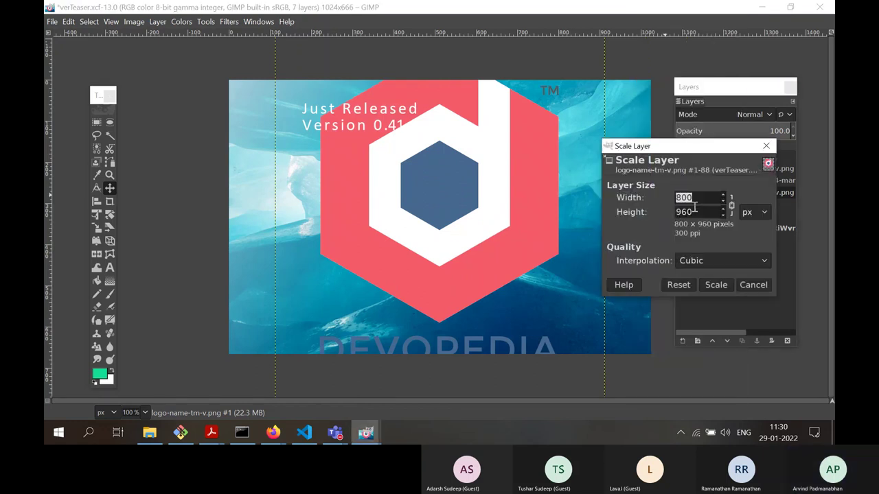
click(766, 213)
click(755, 229)
drag(687, 198, 611, 203)
text(20.)
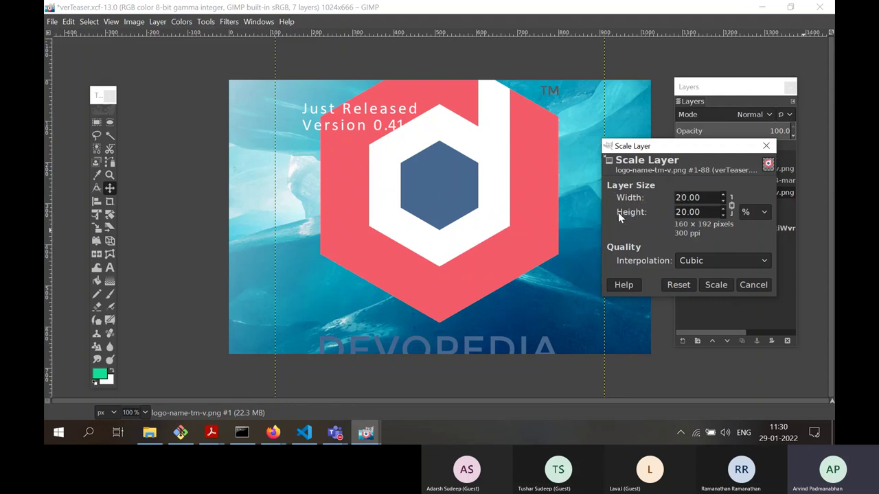
click(718, 285)
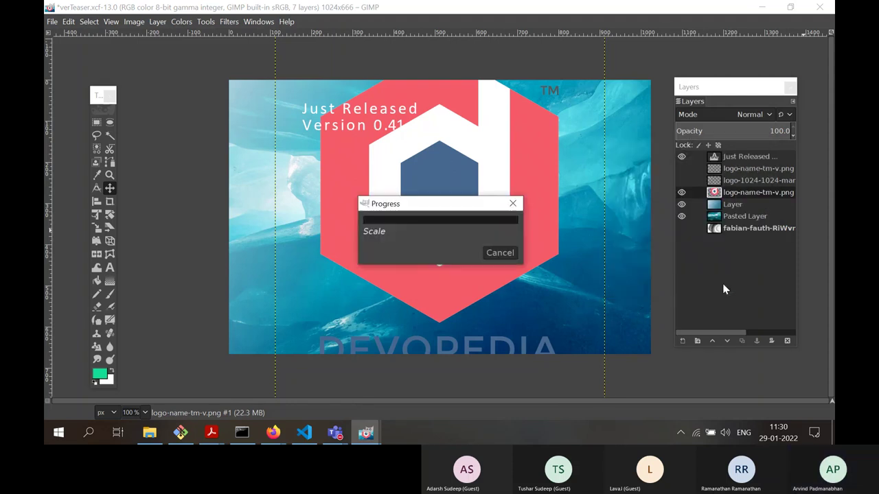
drag(461, 224, 294, 136)
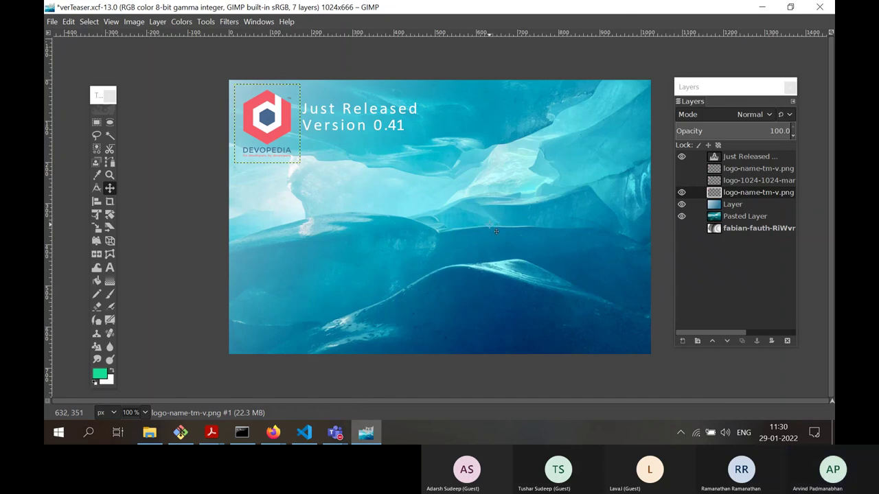
- Compare the original logo-name-tm-v.png layer with the new logo by switching it on and off, leaving it hidden
click(681, 168)
click(682, 170)
click(681, 169)
click(682, 170)
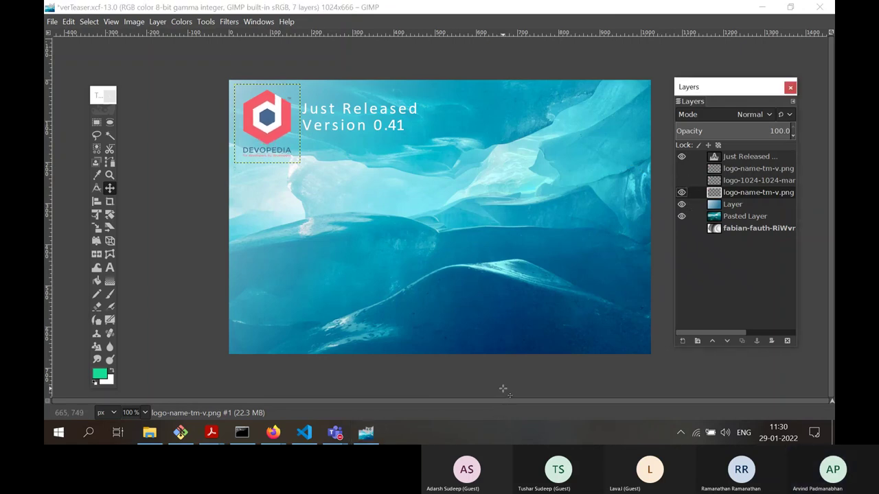
- Close verTeaser.xcf, discarding its changes, and switch to the Introduction to GIMP meeting in Microsoft Teams
click(818, 9)
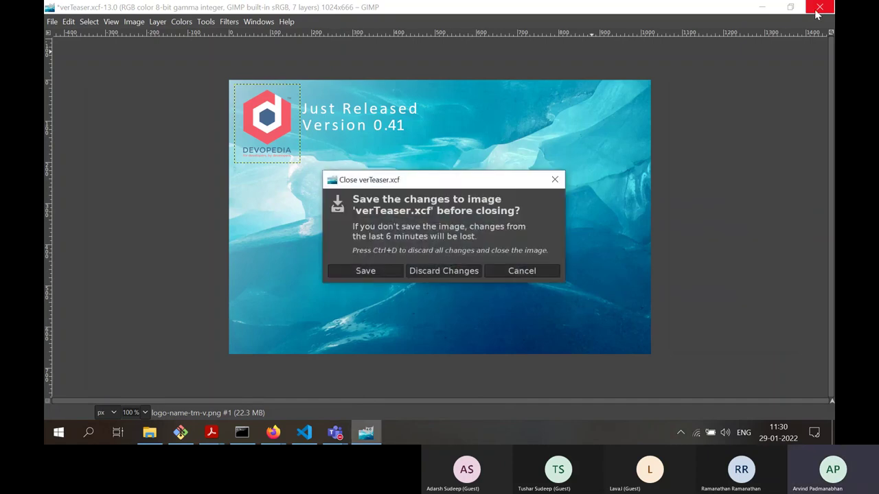
click(446, 271)
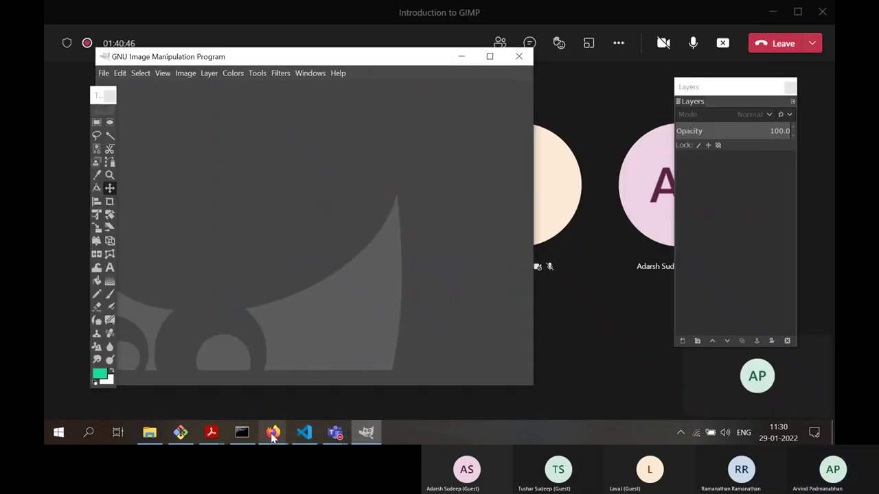
mouse_move(273, 437)
mouse_move(335, 434)
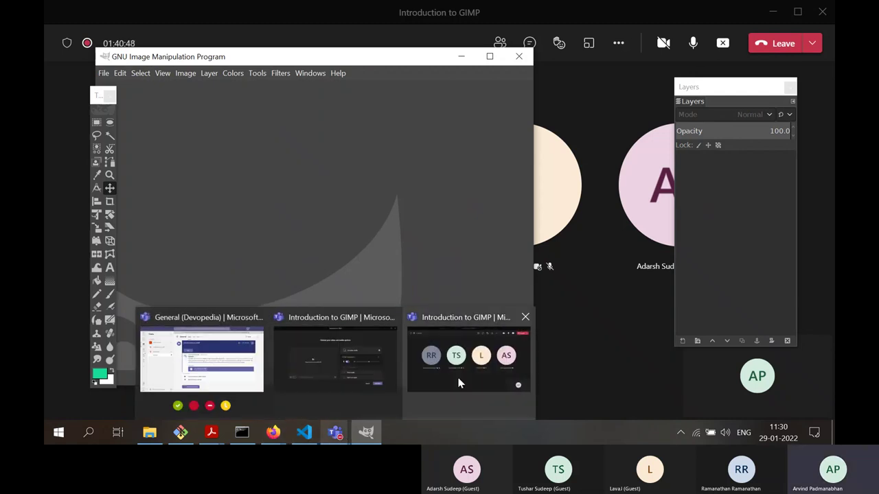
click(462, 382)
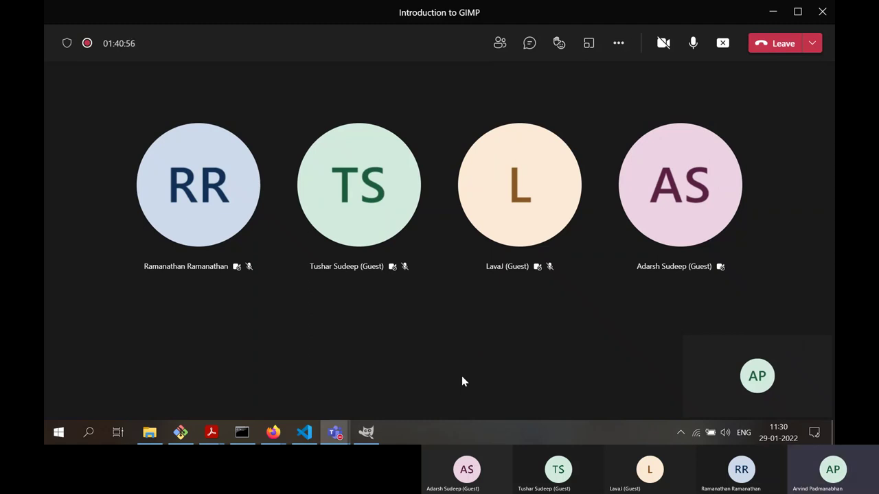
- Switch to Firefox, examine the illustrations in Devopedia's REST API to GraphQL Migration article, and highlight rest-api-to-graphql-migration in its address
click(273, 434)
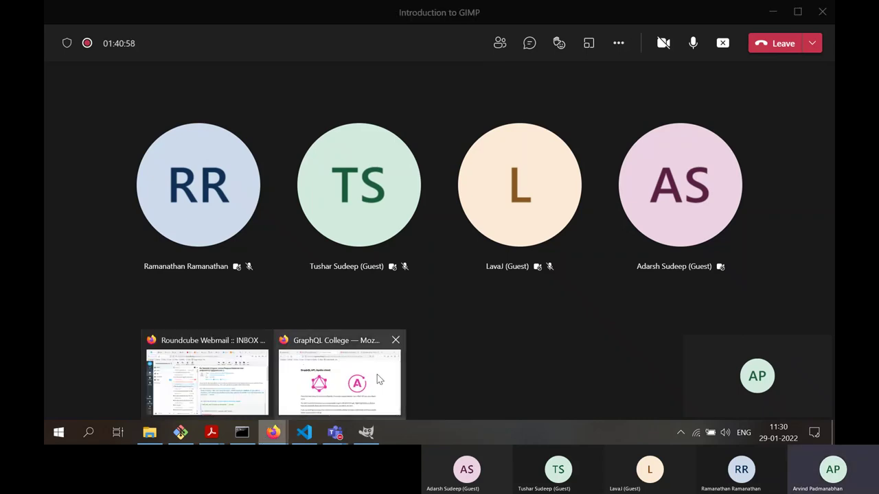
click(347, 379)
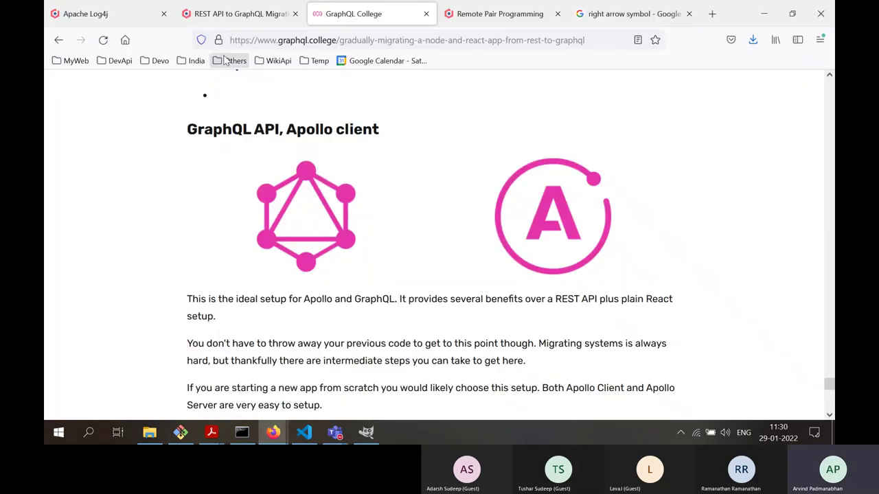
click(233, 15)
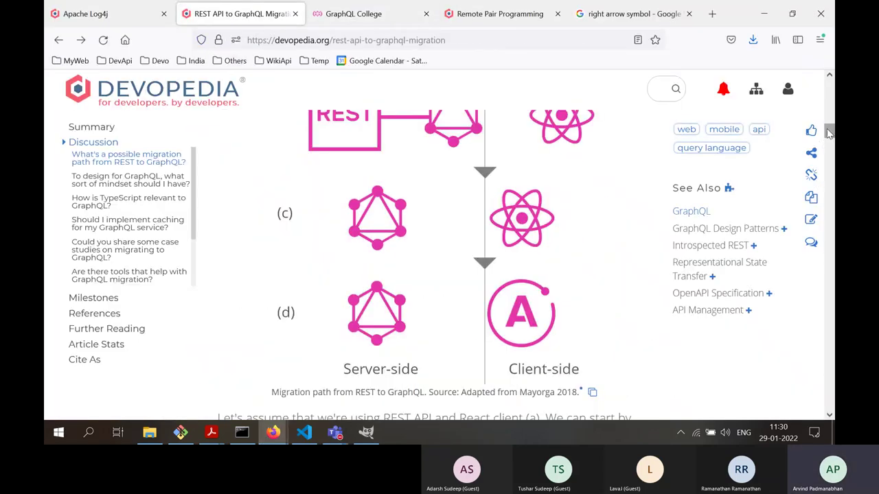
drag(829, 134, 829, 243)
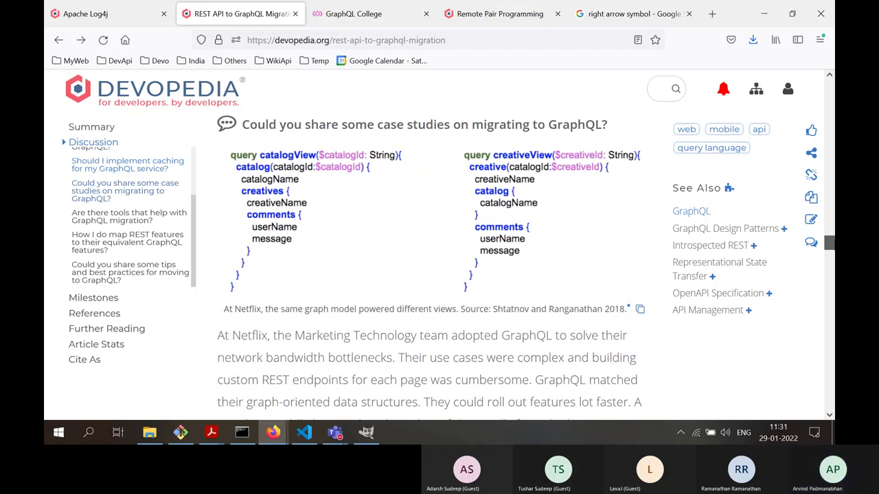
drag(829, 243, 828, 114)
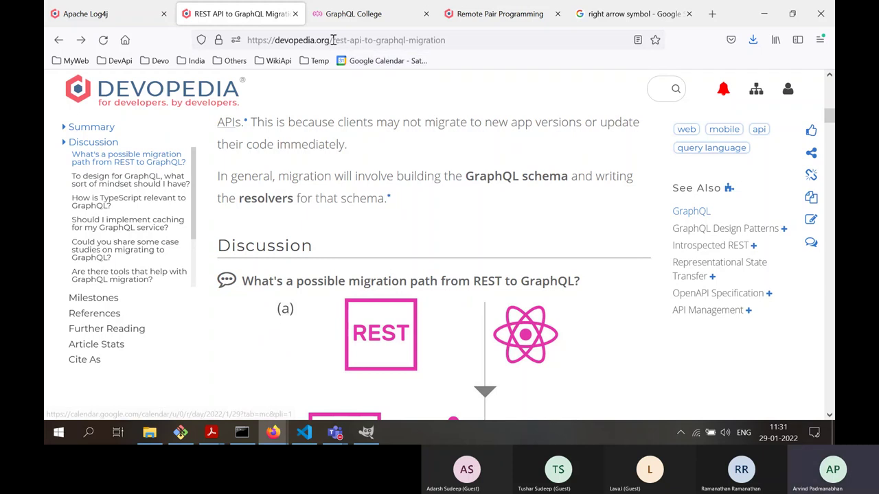
drag(334, 40, 482, 40)
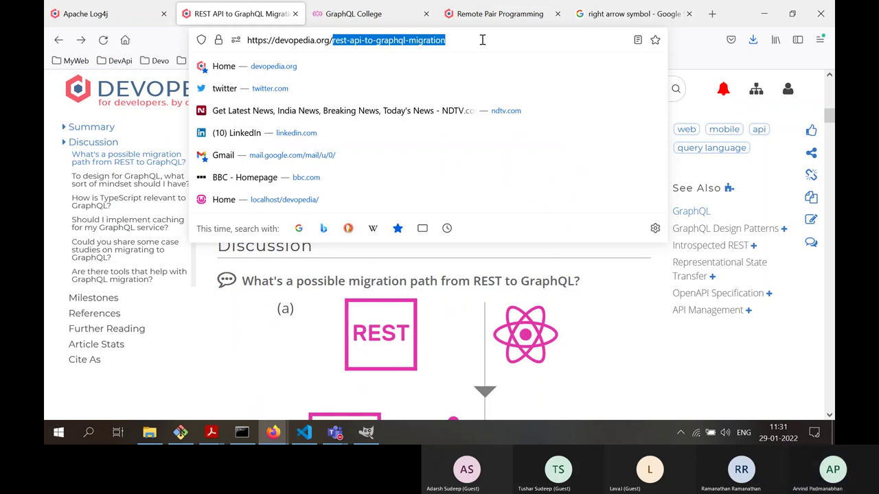
- Return to the Introduction to GIMP meeting window in Microsoft Teams
click(366, 433)
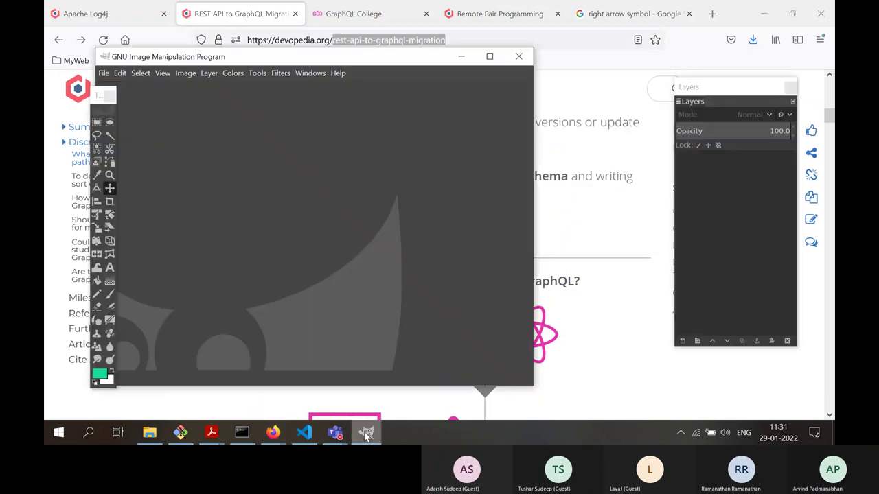
mouse_move(335, 433)
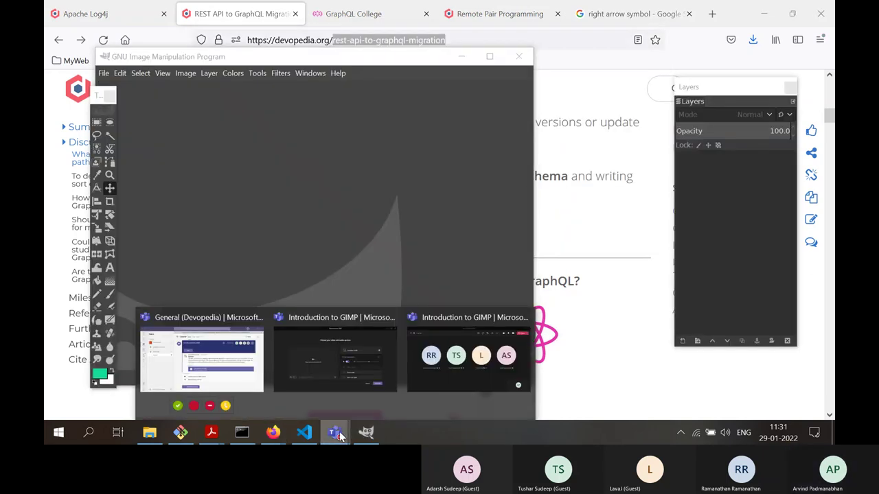
click(459, 366)
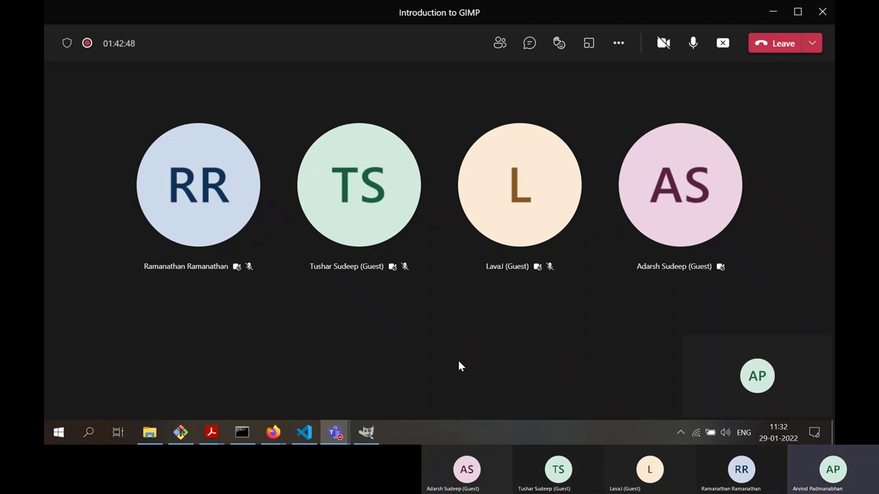
click(366, 432)
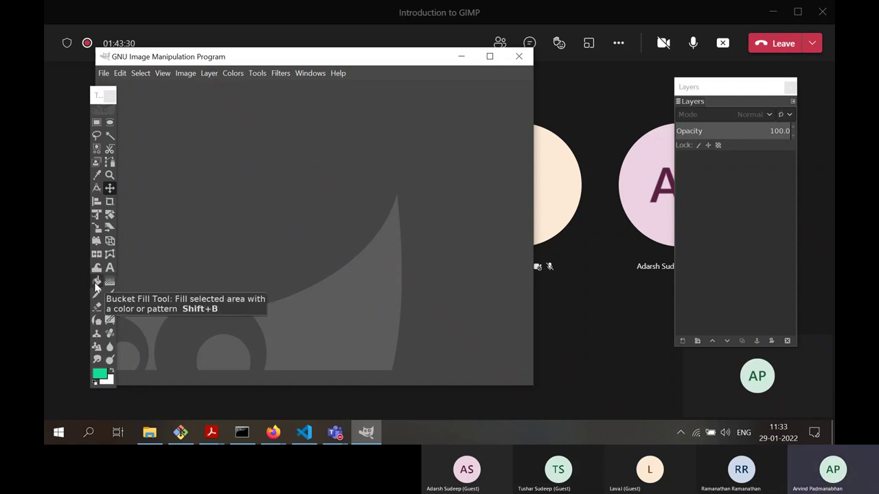
click(122, 76)
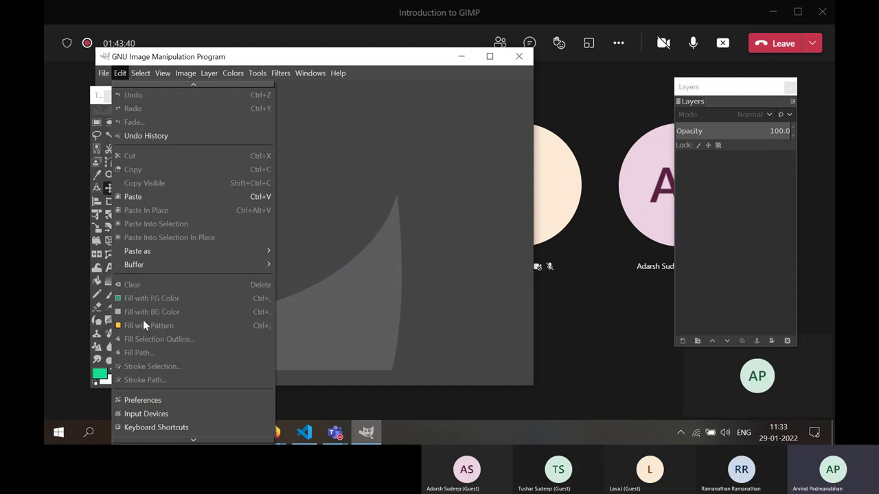
click(404, 51)
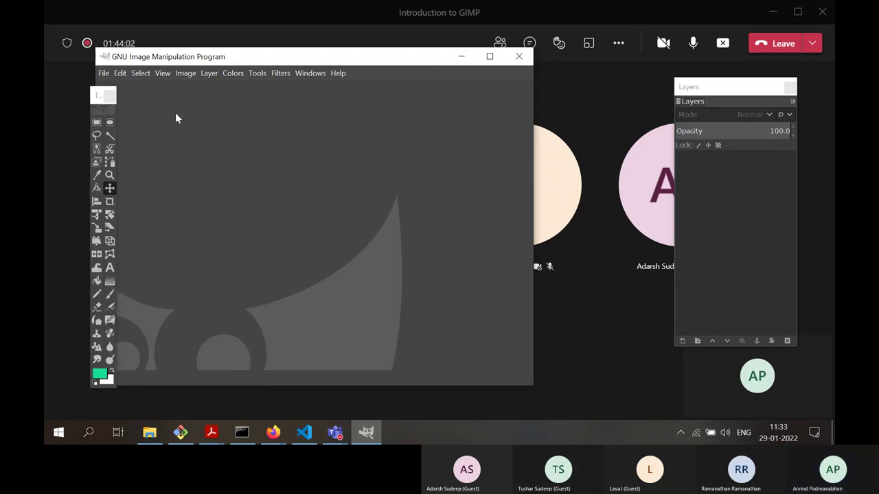
click(209, 73)
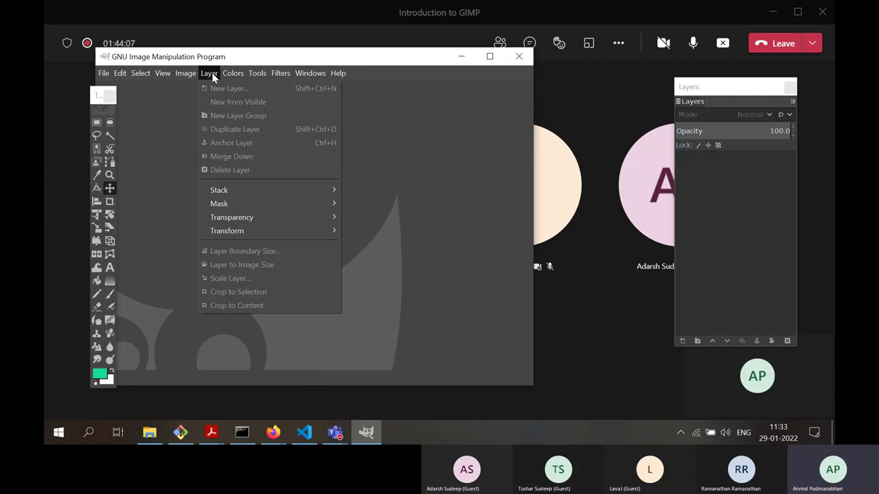
click(212, 73)
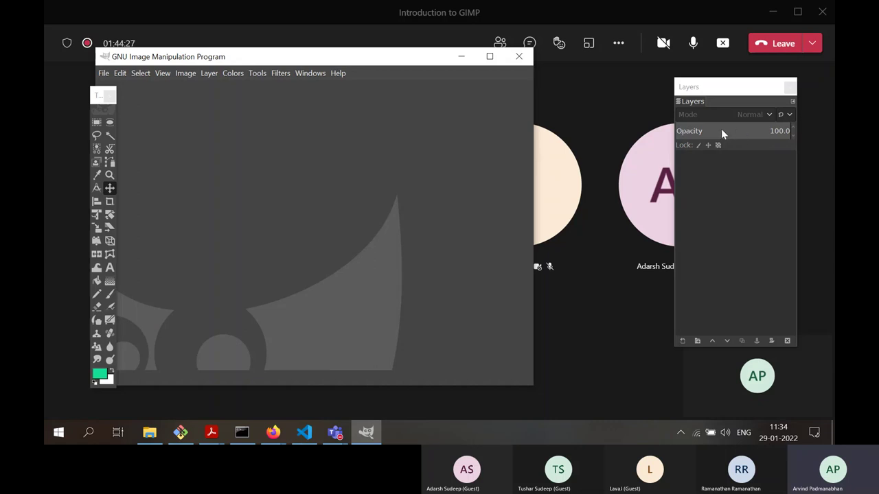
click(764, 118)
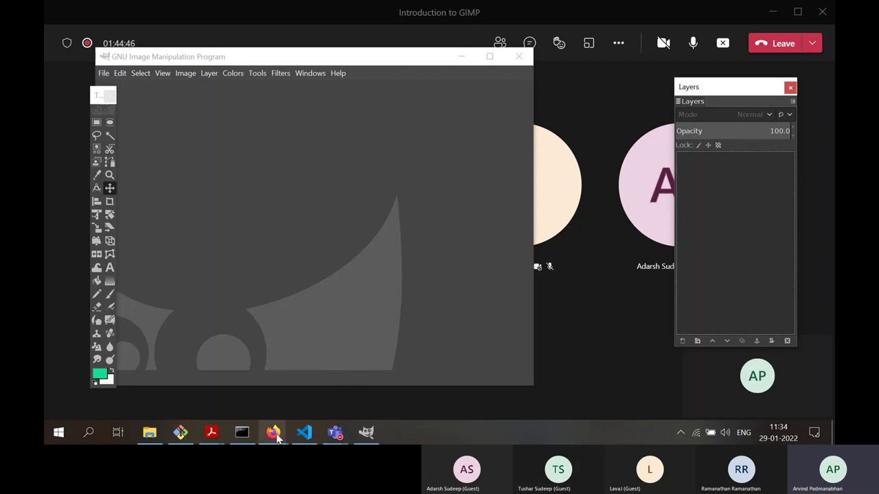
- Switch to Firefox and show the Devopedia REST API to GraphQL Migration article
mouse_move(276, 436)
click(338, 377)
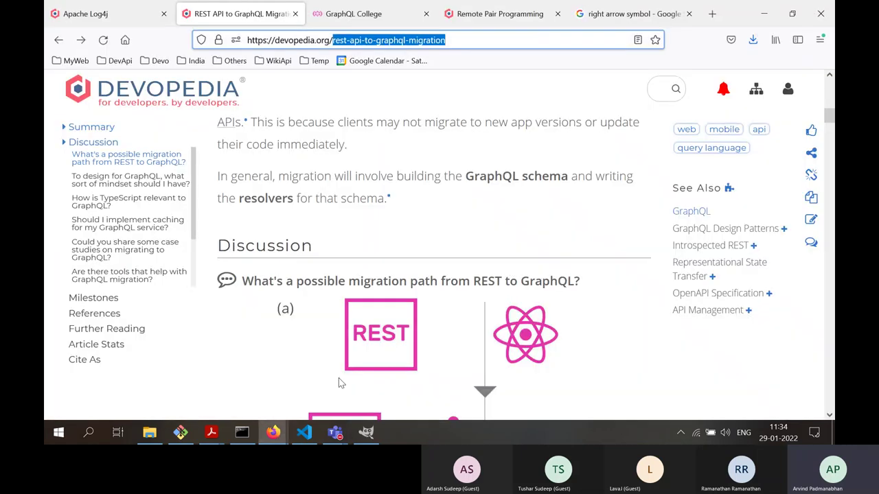